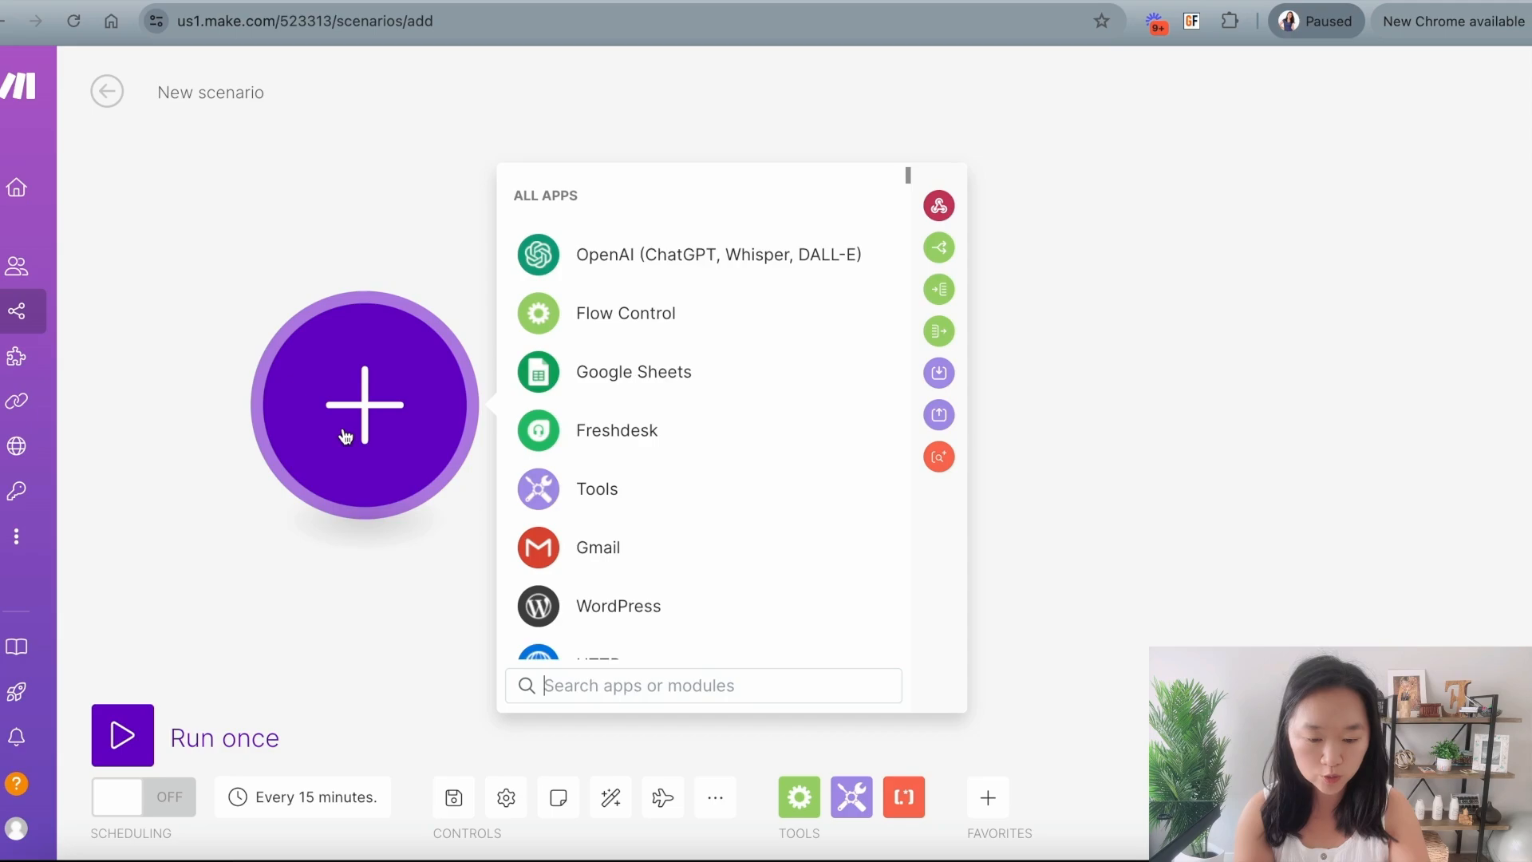
Step: Add the Google Forms Watch Responses module as the scenario's trigger
text(GOOGLE)
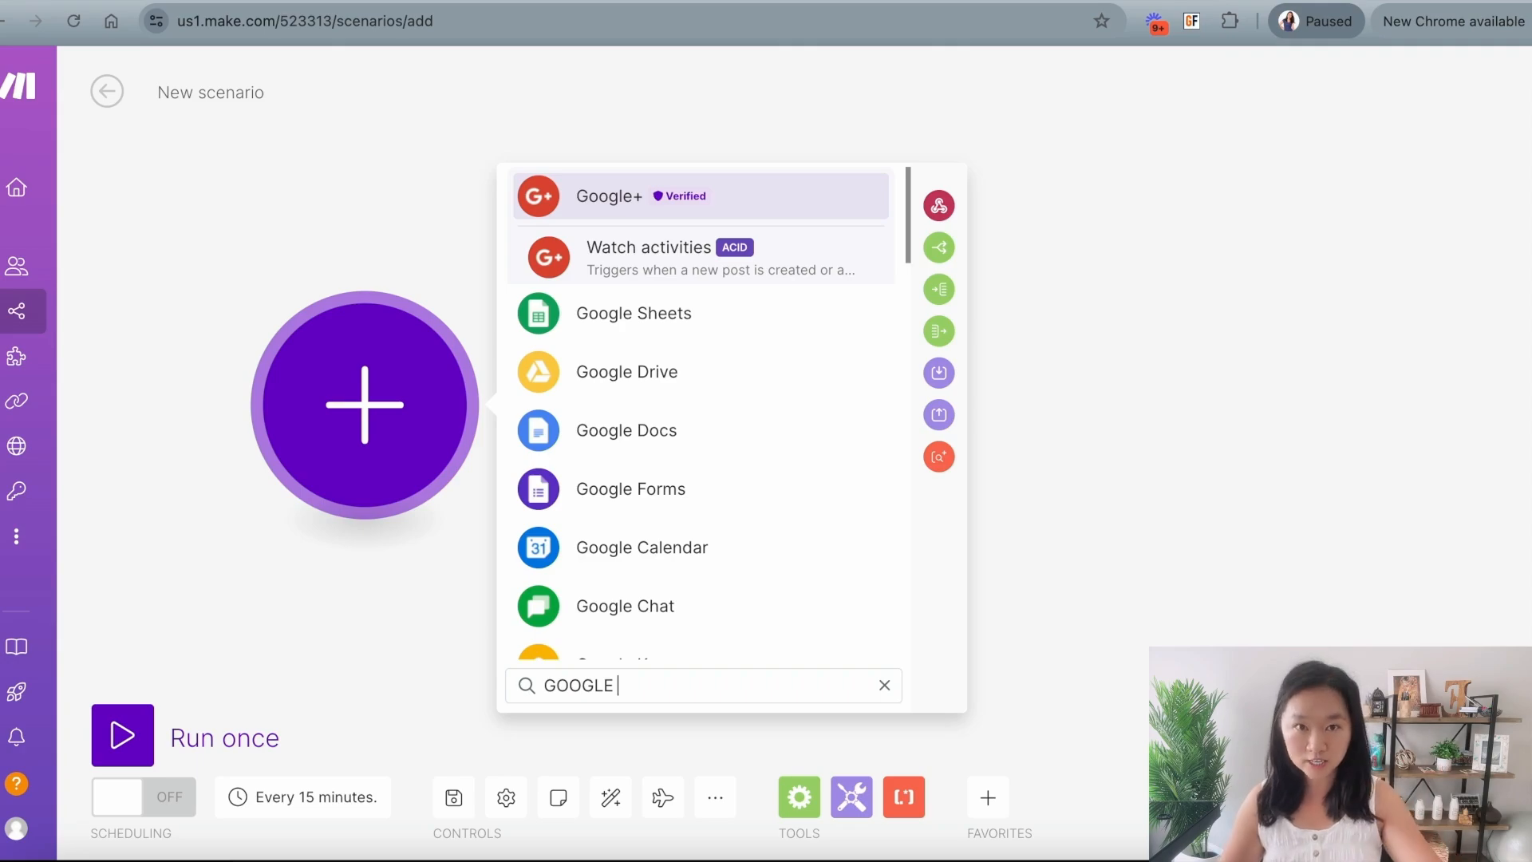
text(FORM)
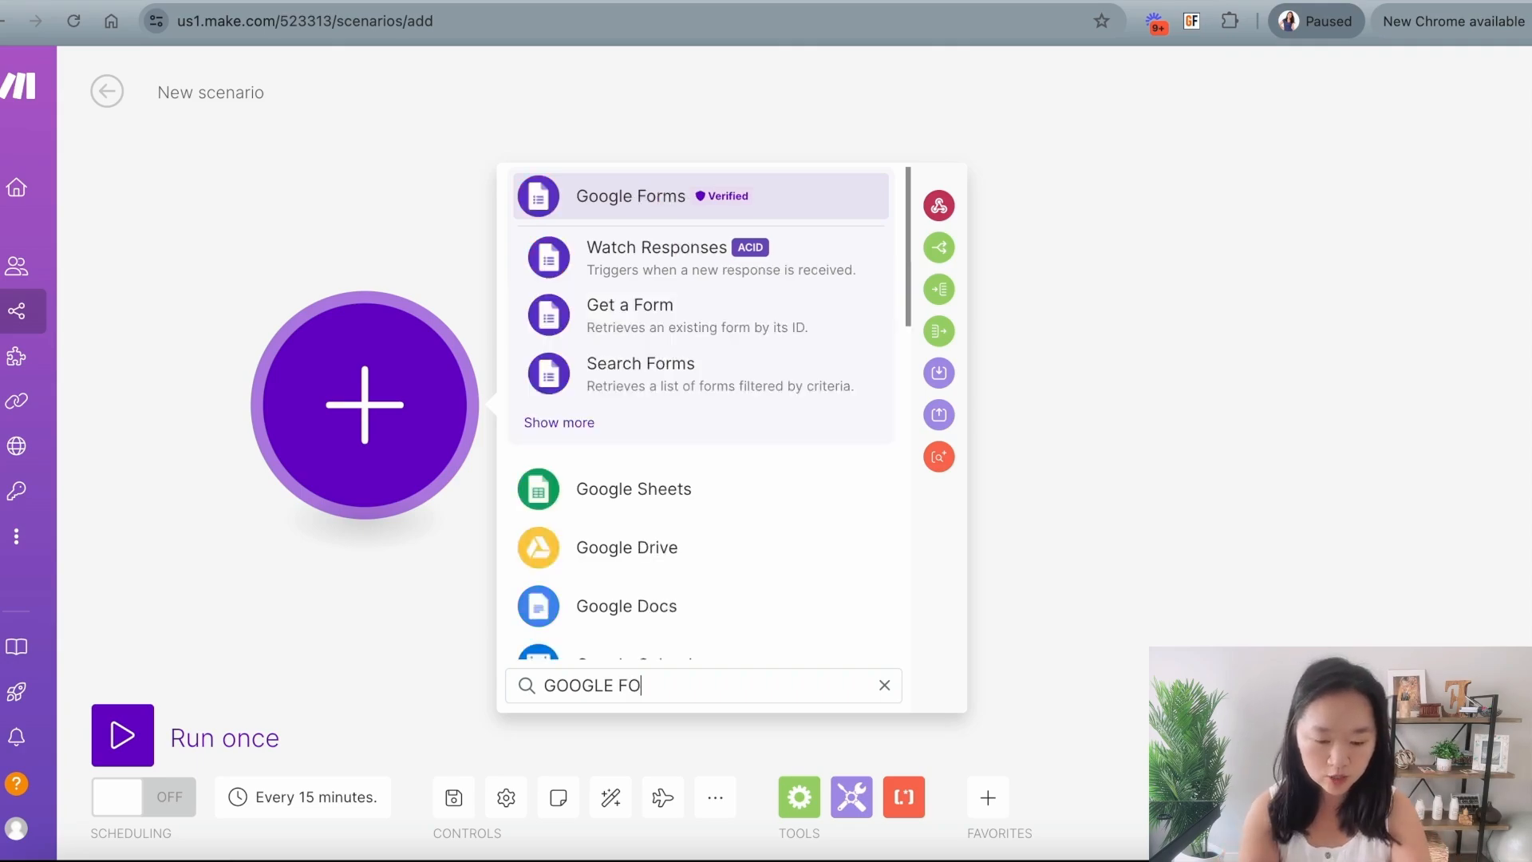
click(603, 209)
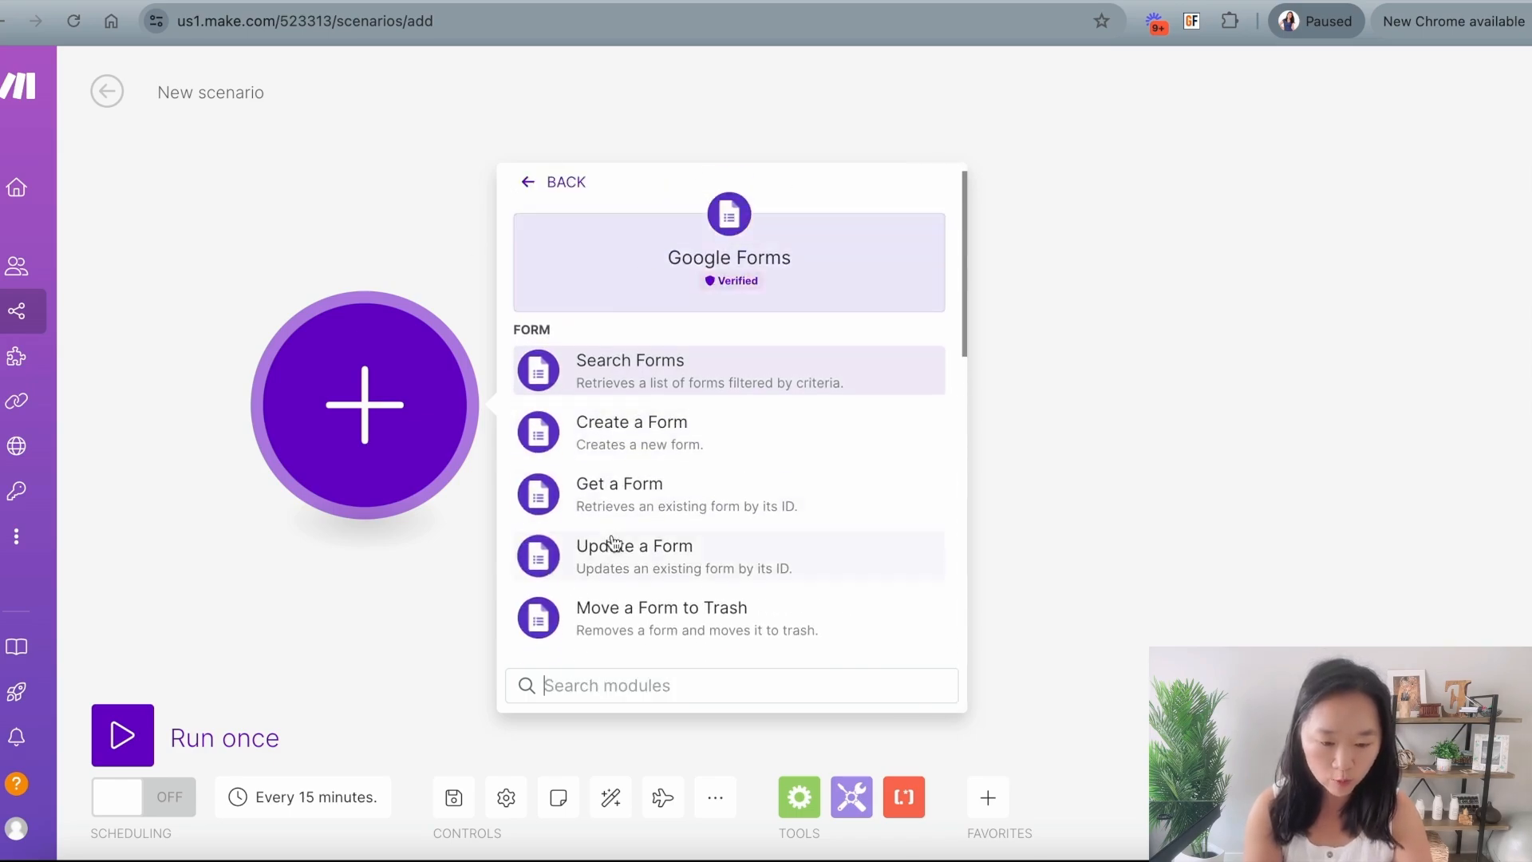
scroll(626, 439, down, 3)
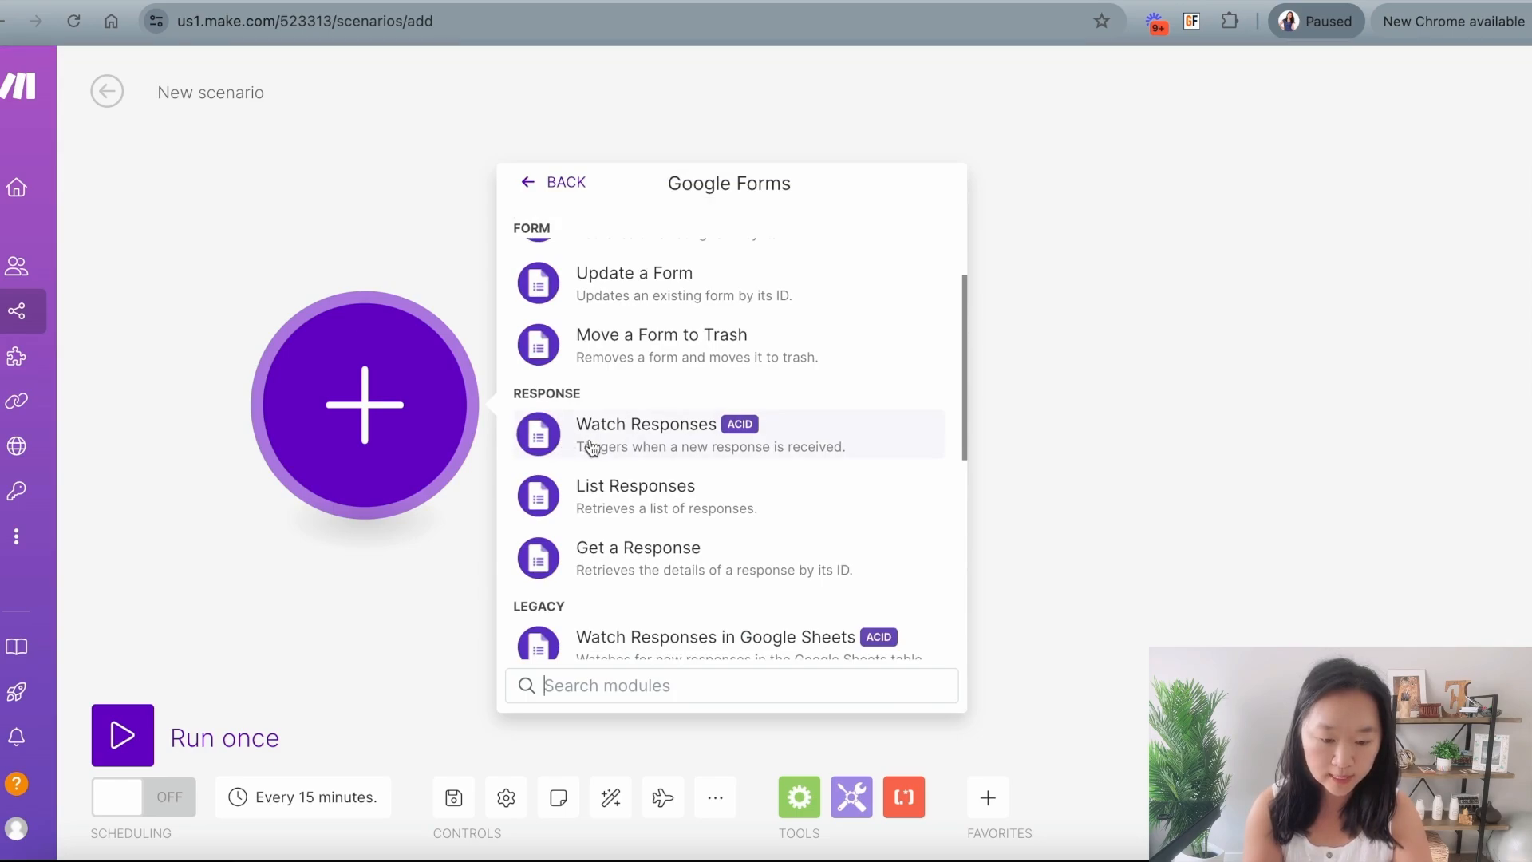
click(664, 442)
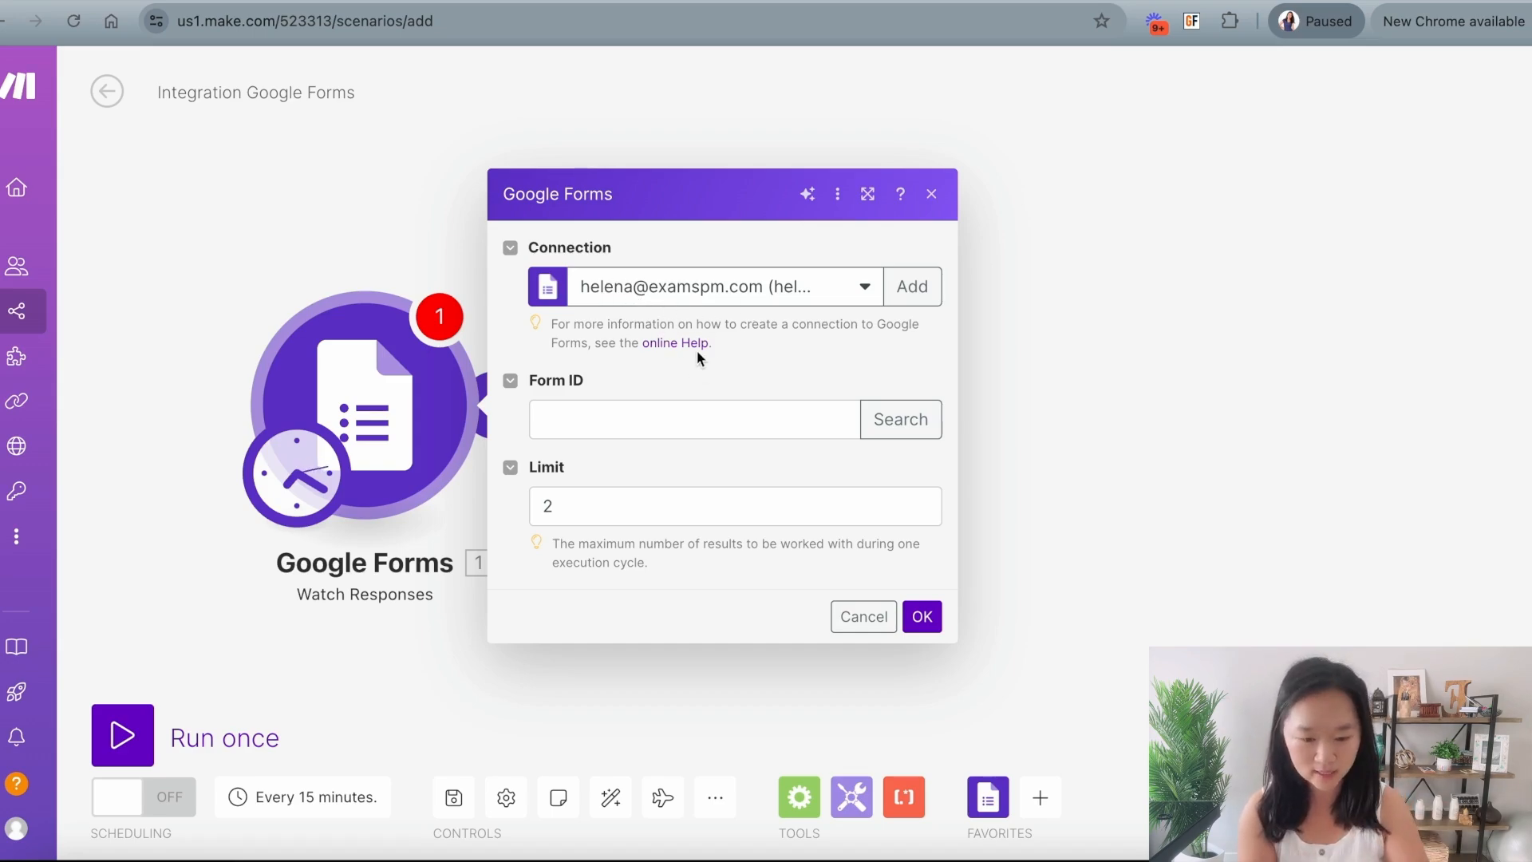
Step: Search for the form titled "Book automation" and use it as the trigger's Form ID
click(622, 421)
click(654, 384)
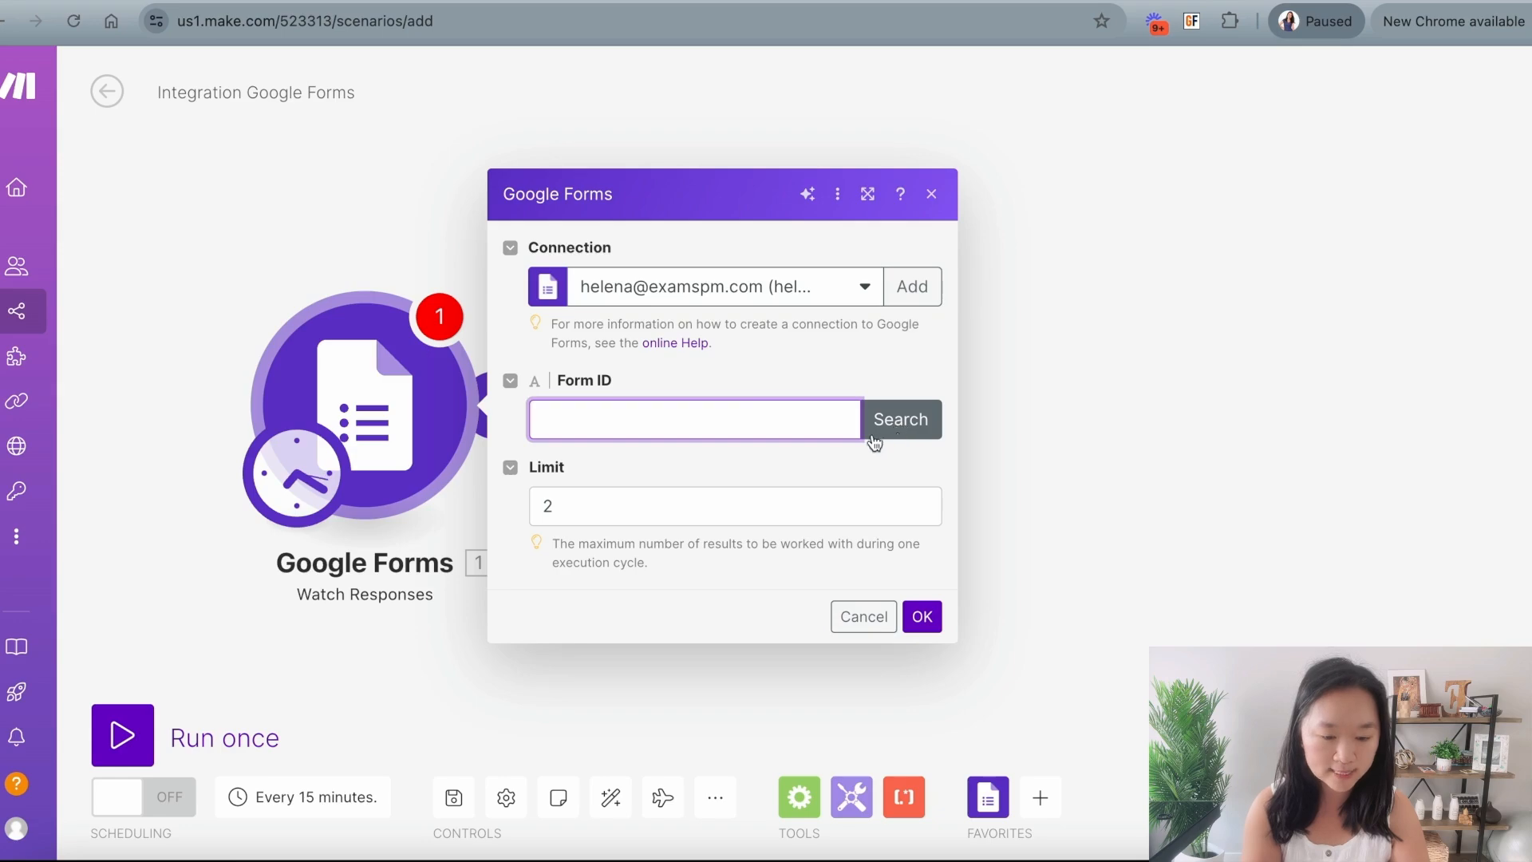
click(904, 429)
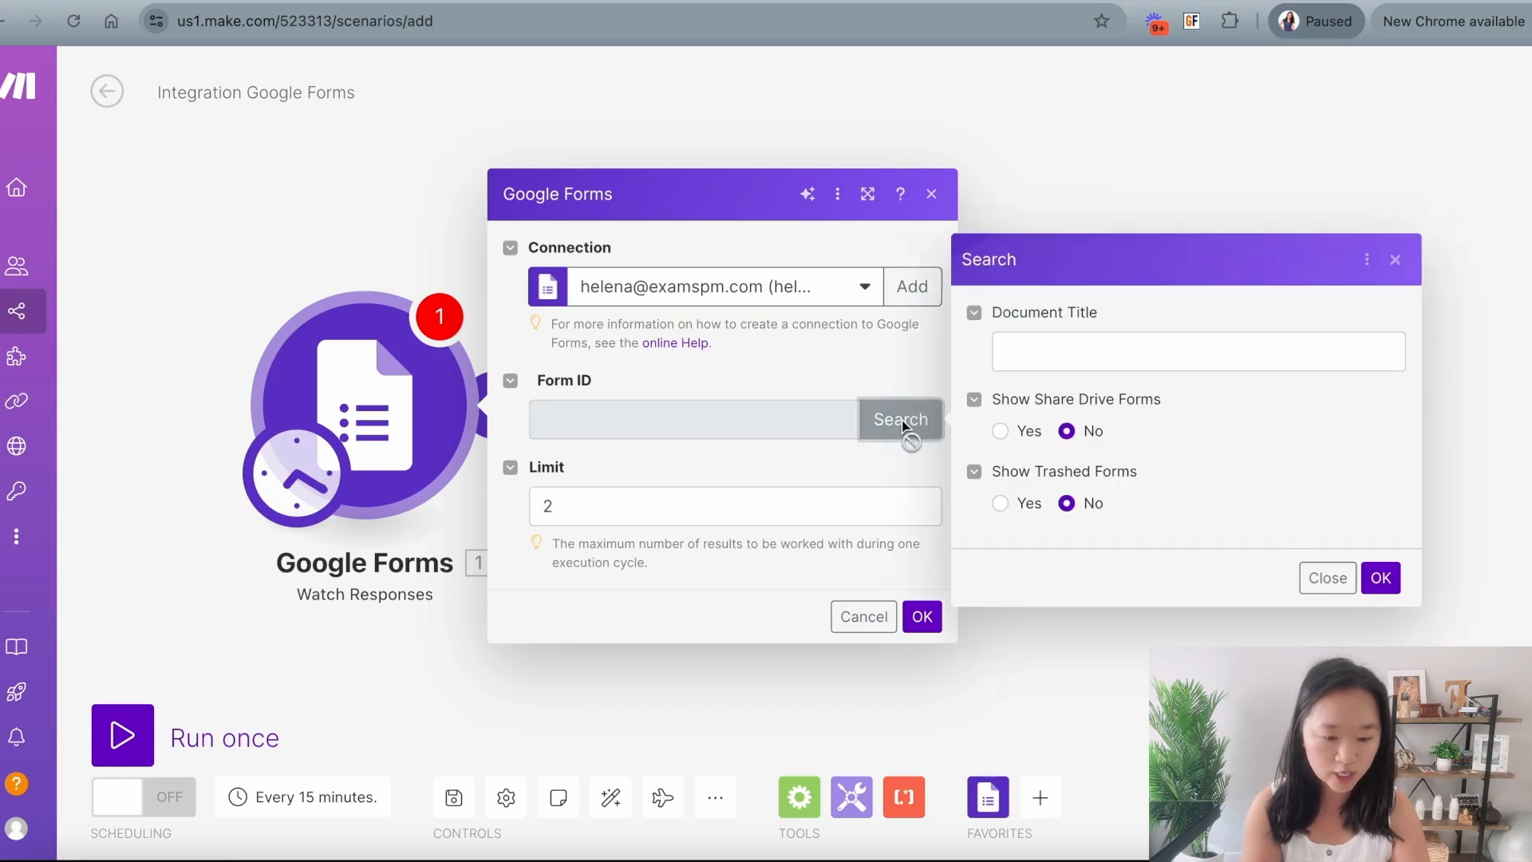
click(1041, 357)
text(Book automation)
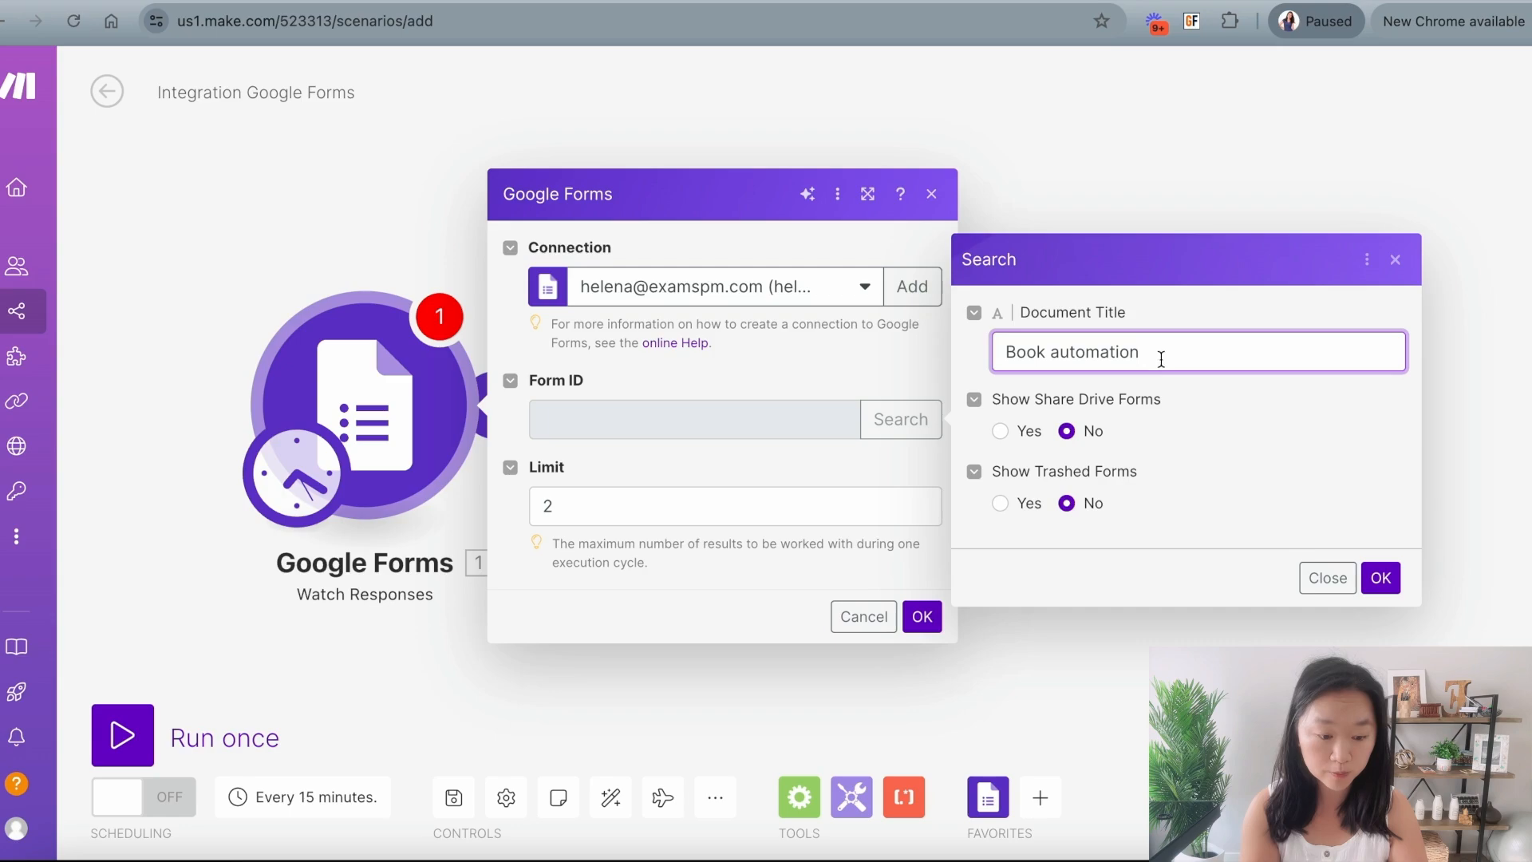
click(997, 431)
click(1379, 579)
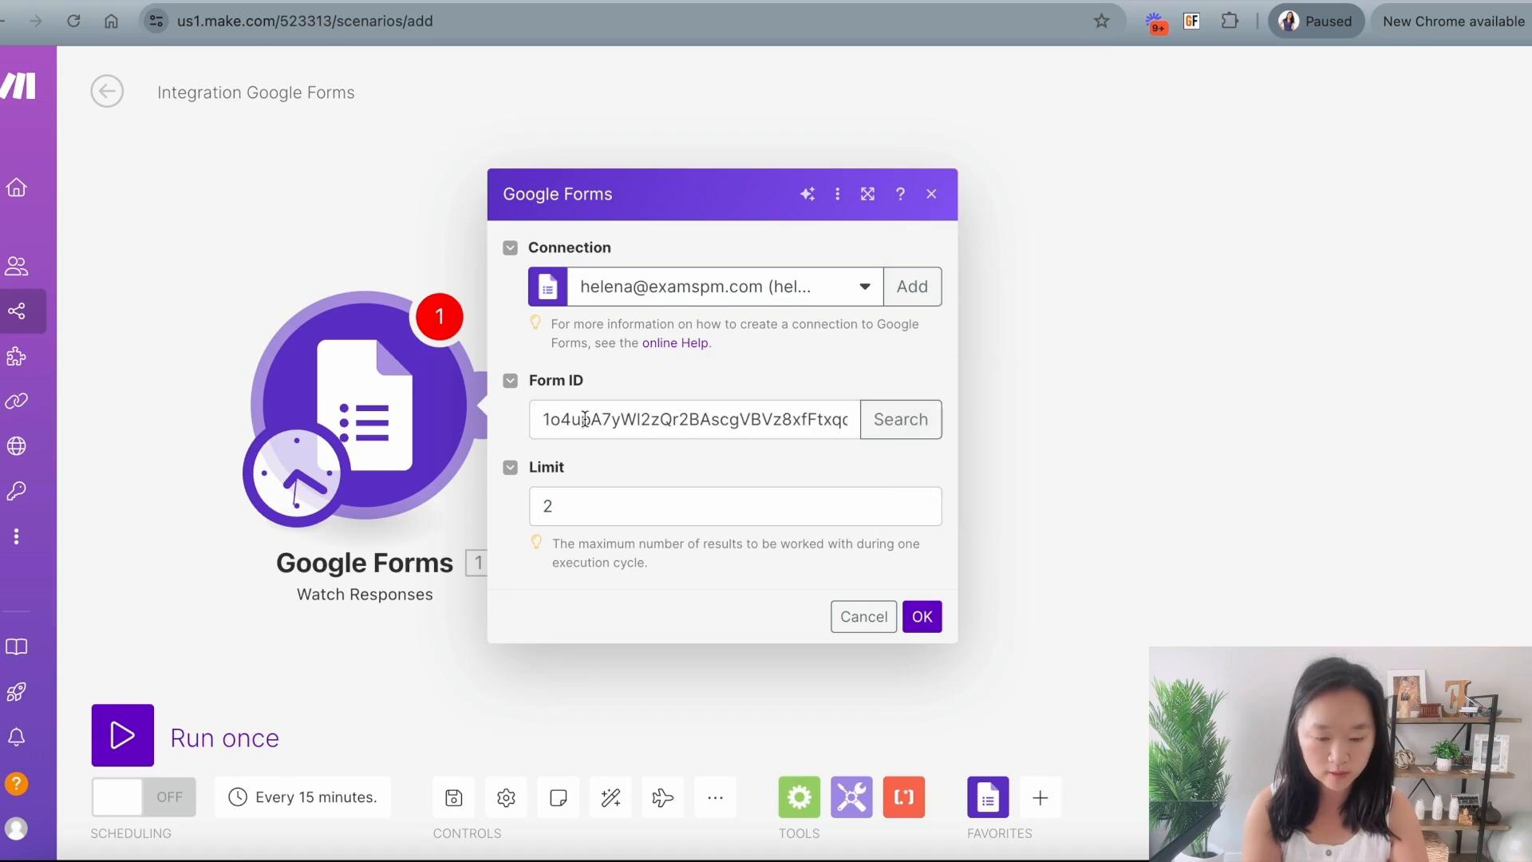
Step: Set the Google Forms trigger's result limit to 1 and save the module settings
click(570, 509)
key(BackSpace)
text(1)
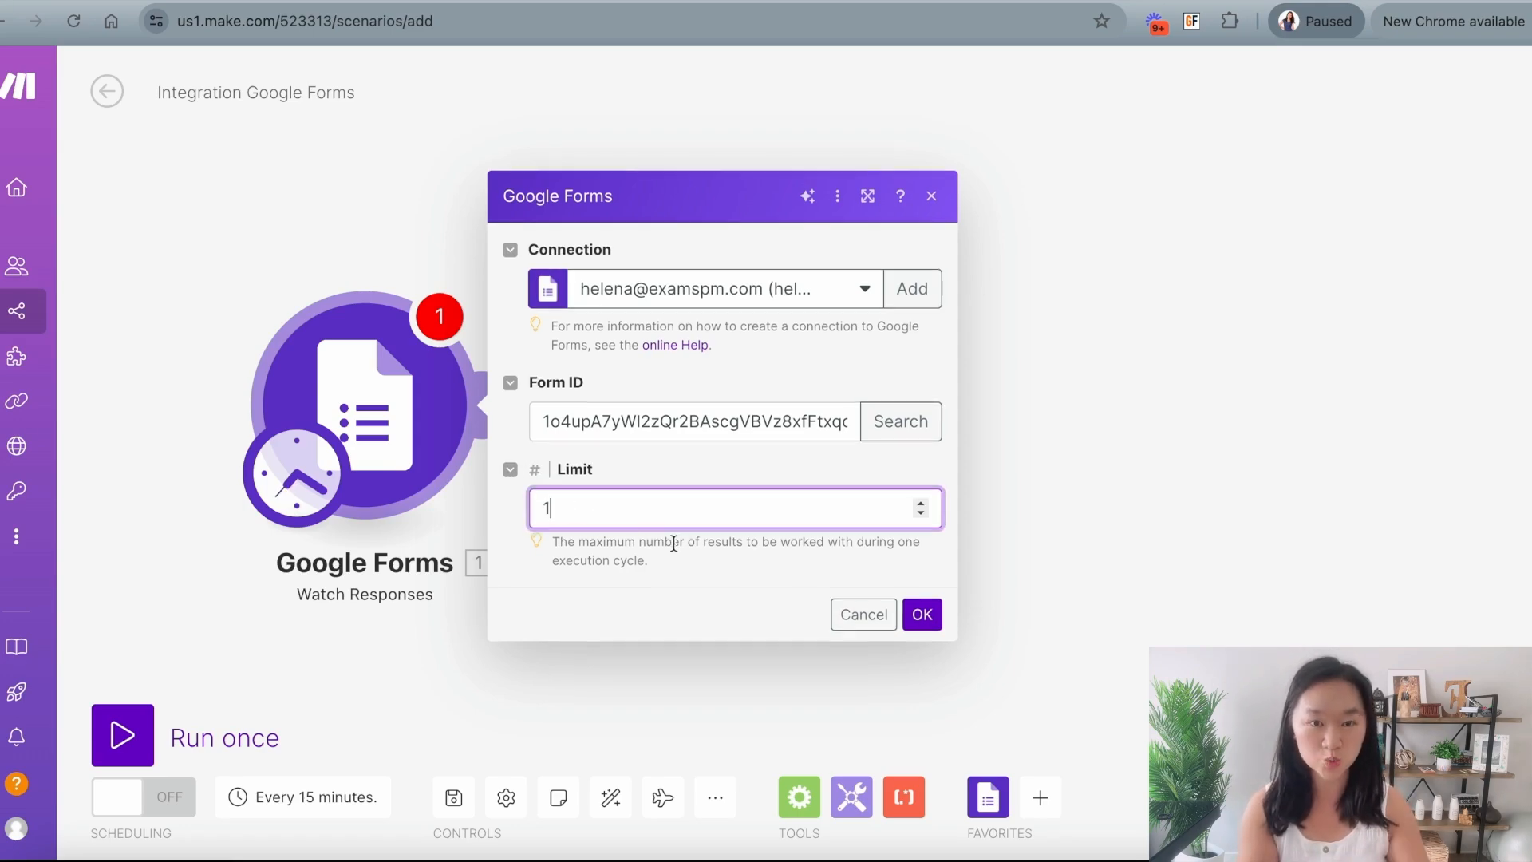
click(923, 616)
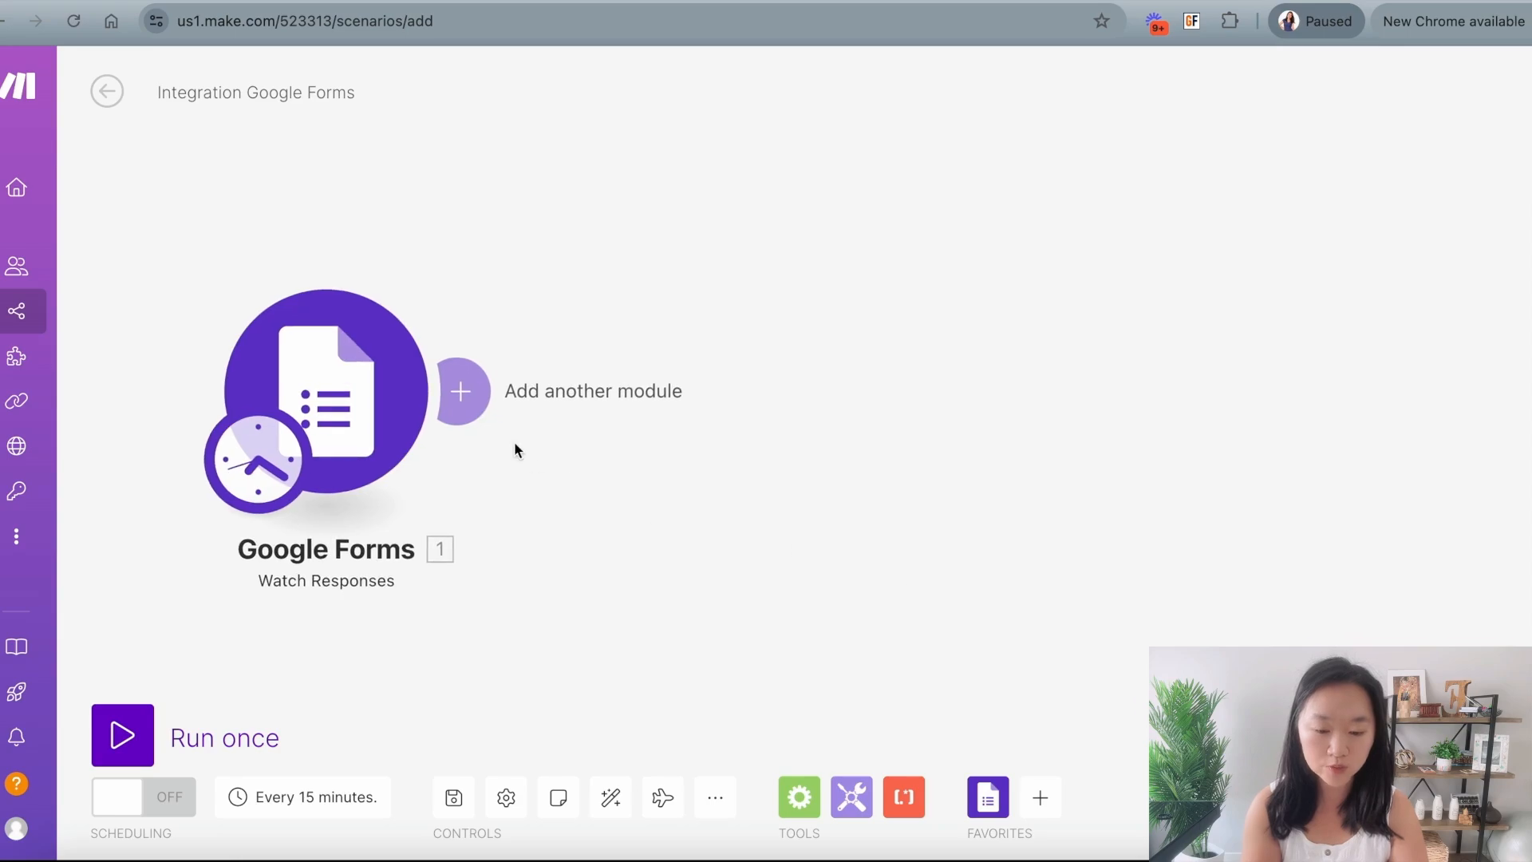
Step: Add an OpenAI Create a Completion (Prompt) module after the Google Forms trigger
click(461, 391)
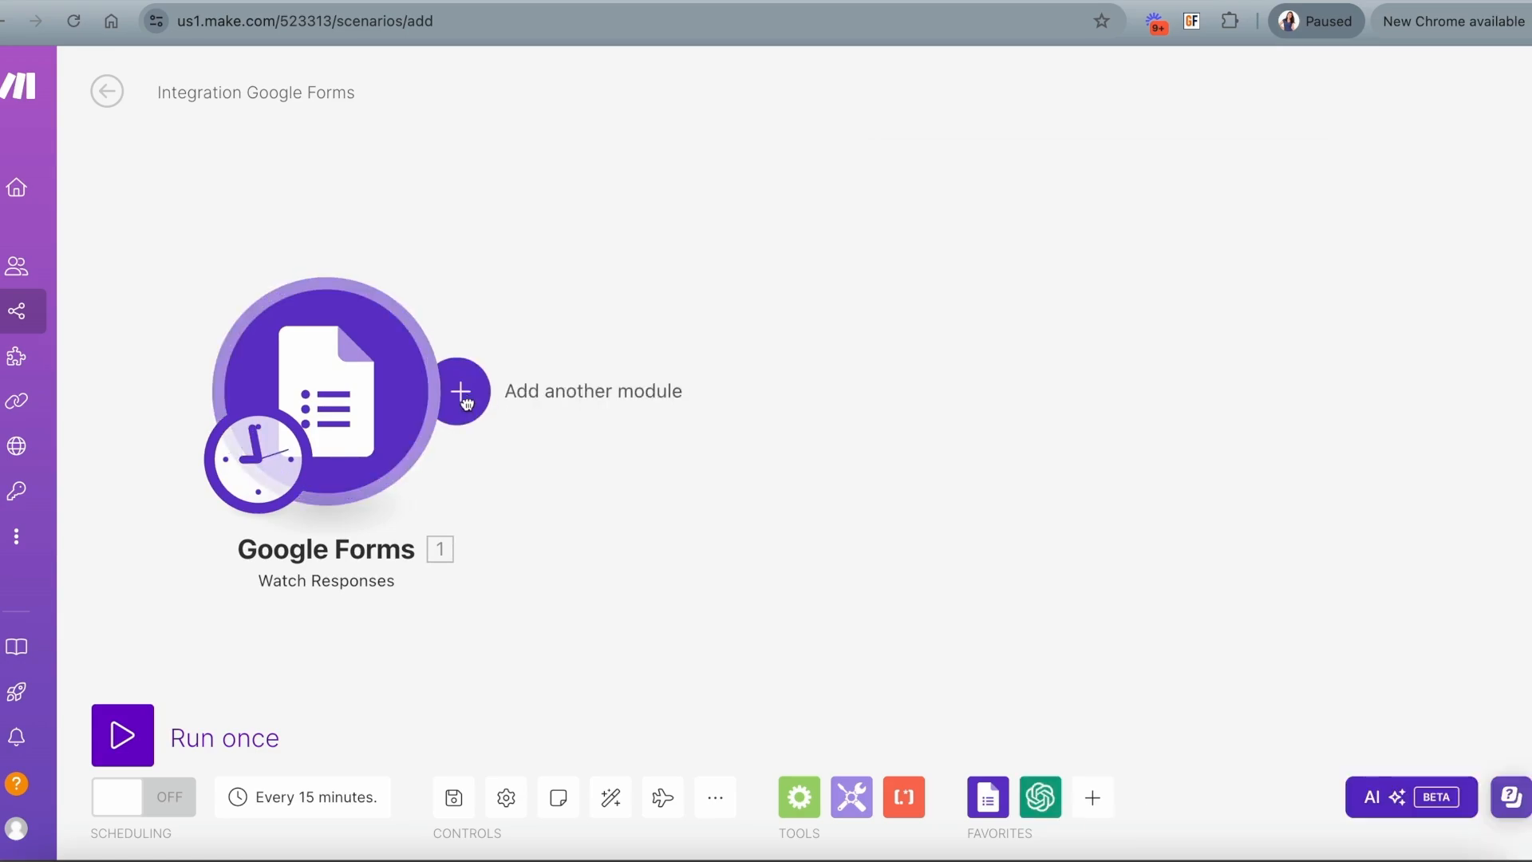
click(465, 401)
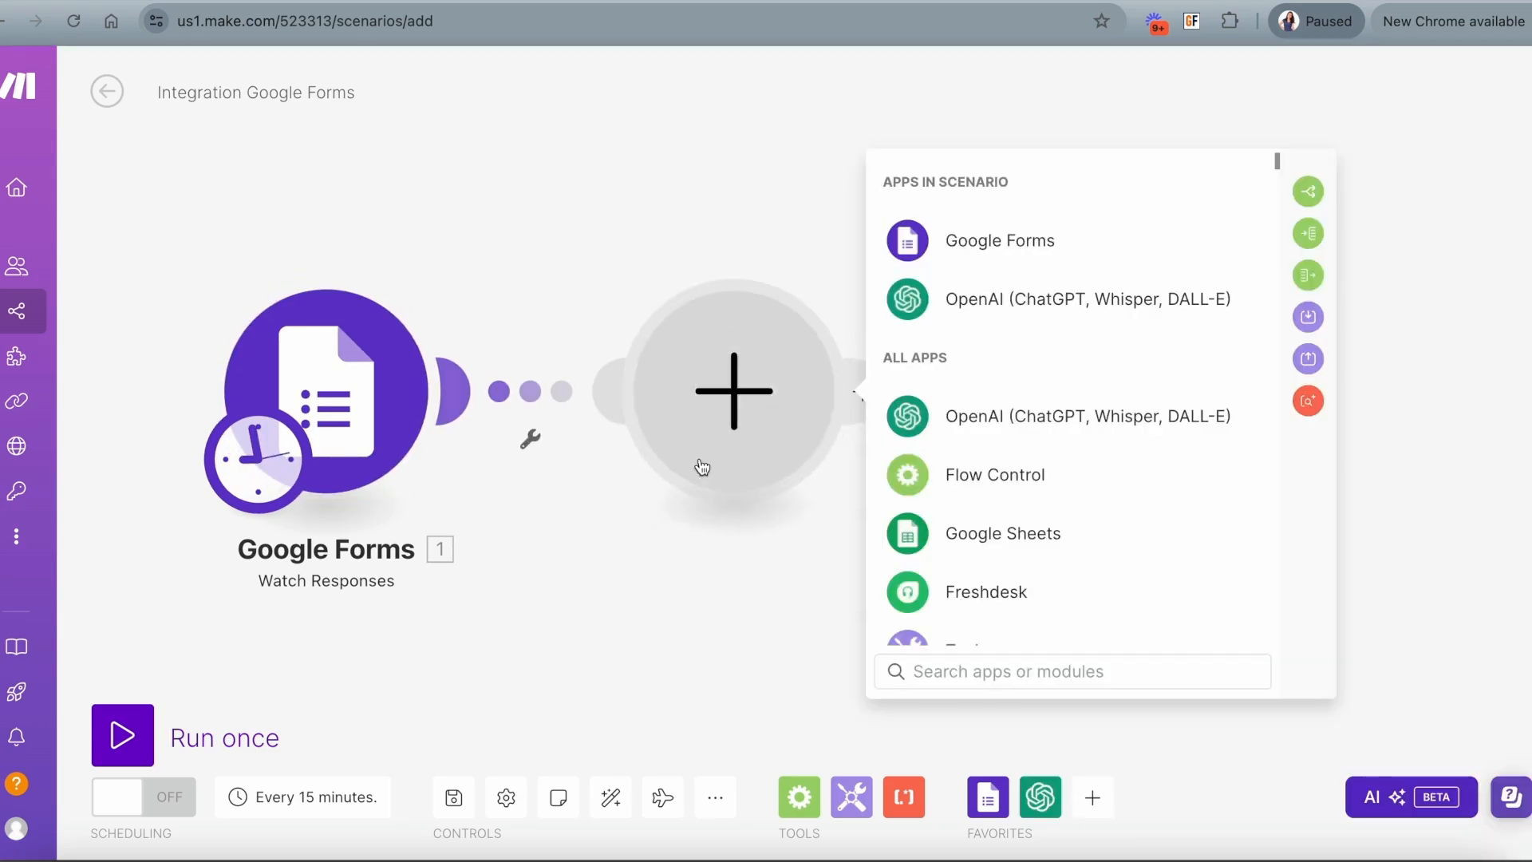
text(openai)
click(959, 181)
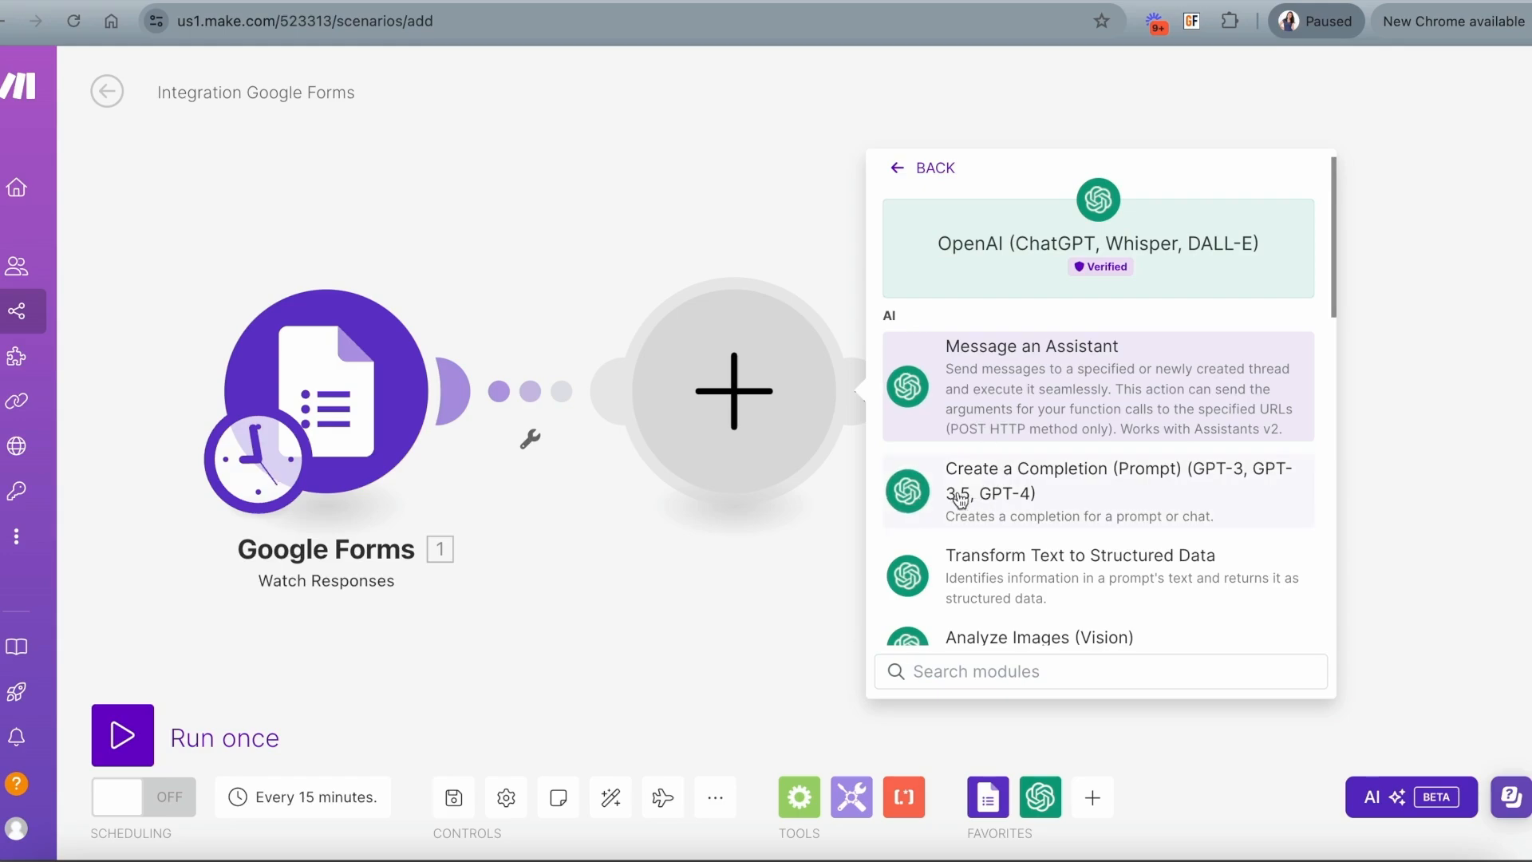
click(1016, 483)
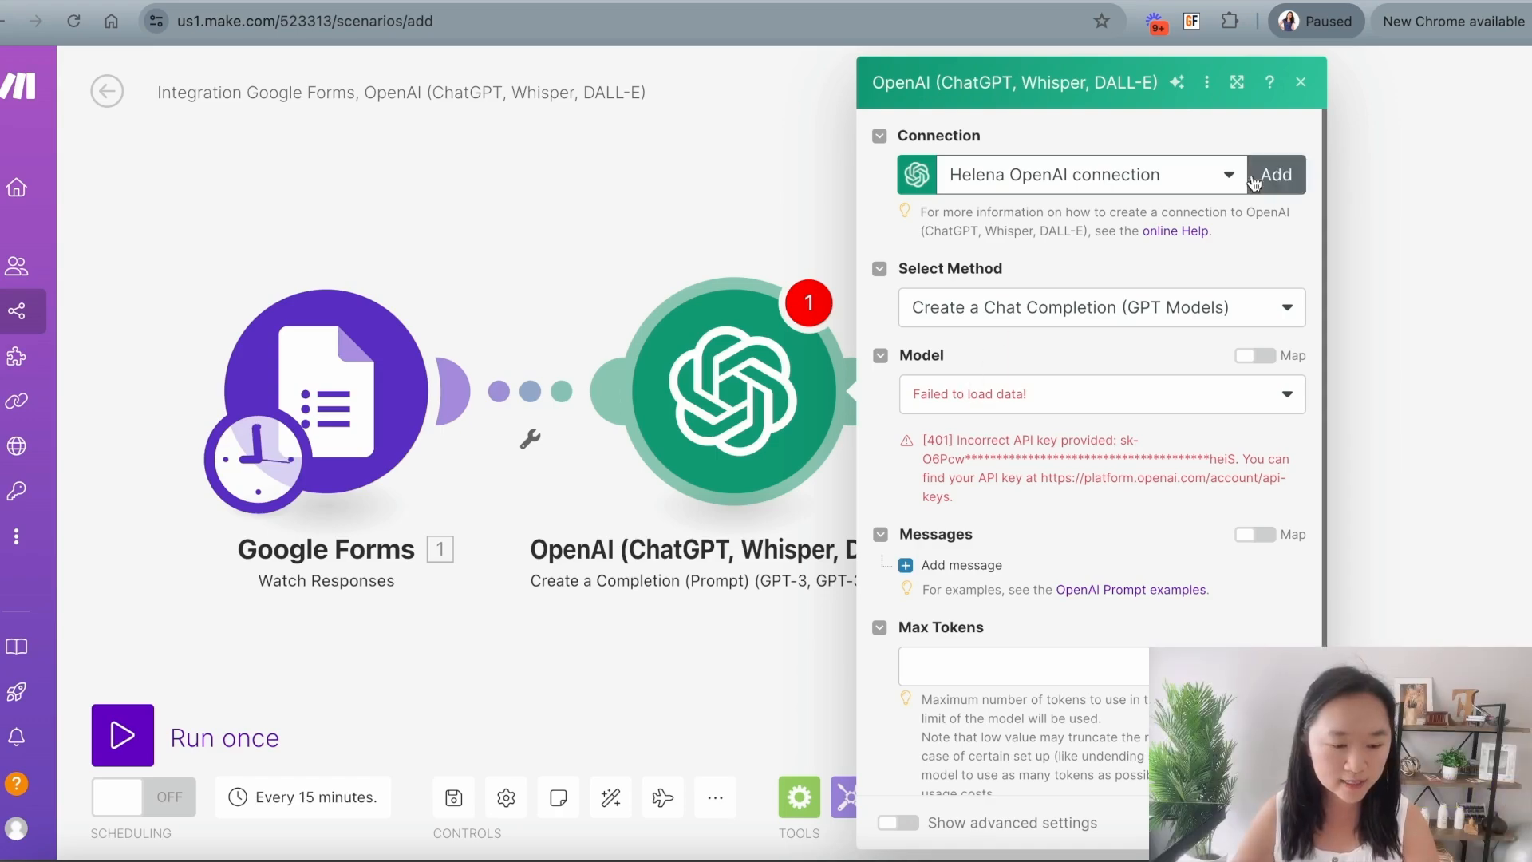
Step: Switch the OpenAI module to the other saved OpenAI connection instead of creating a new one
click(1277, 177)
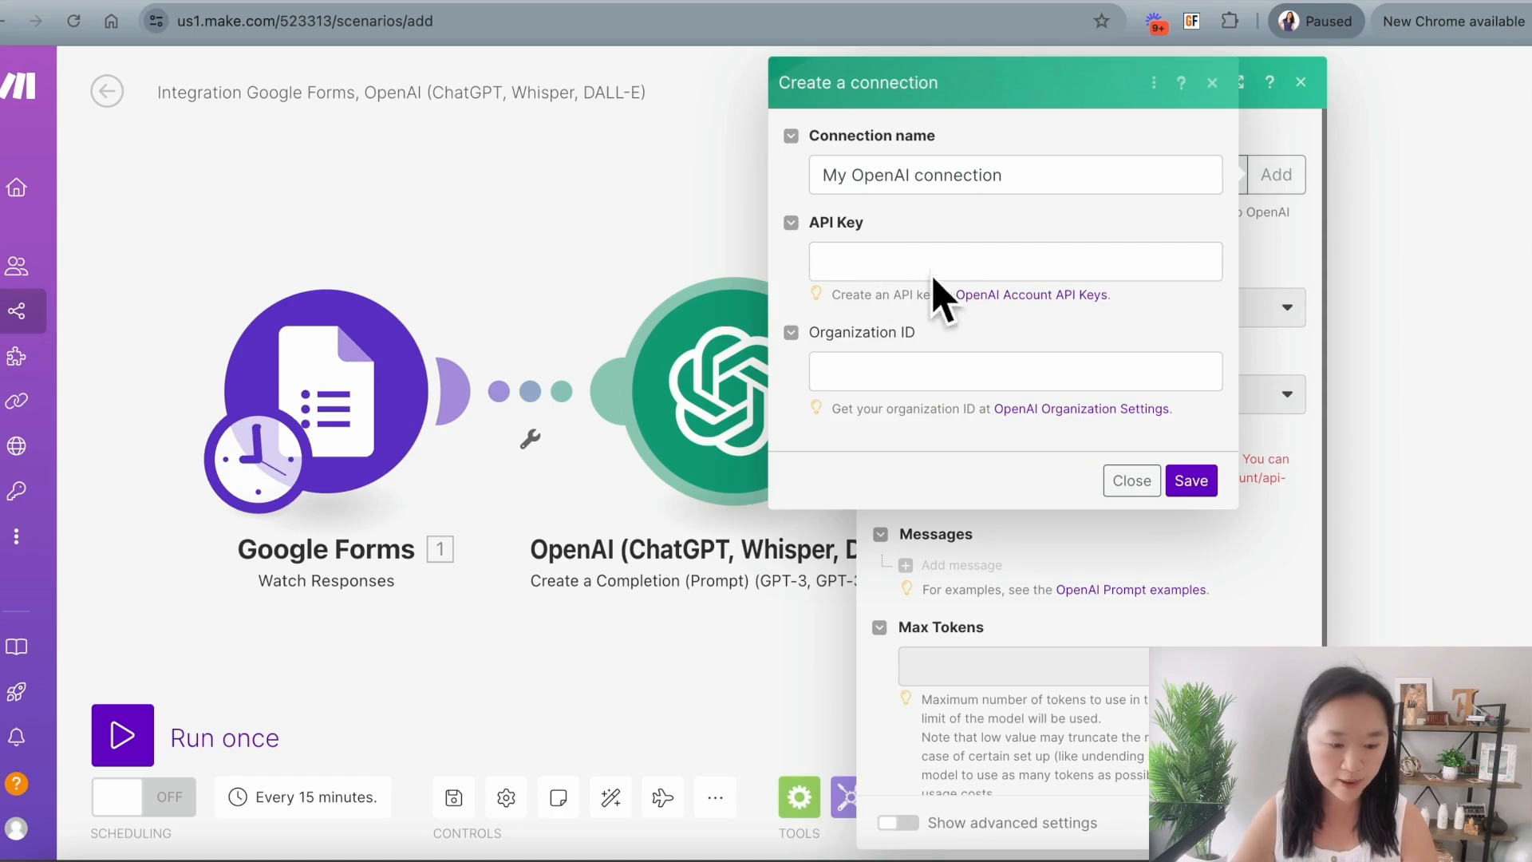
click(1131, 480)
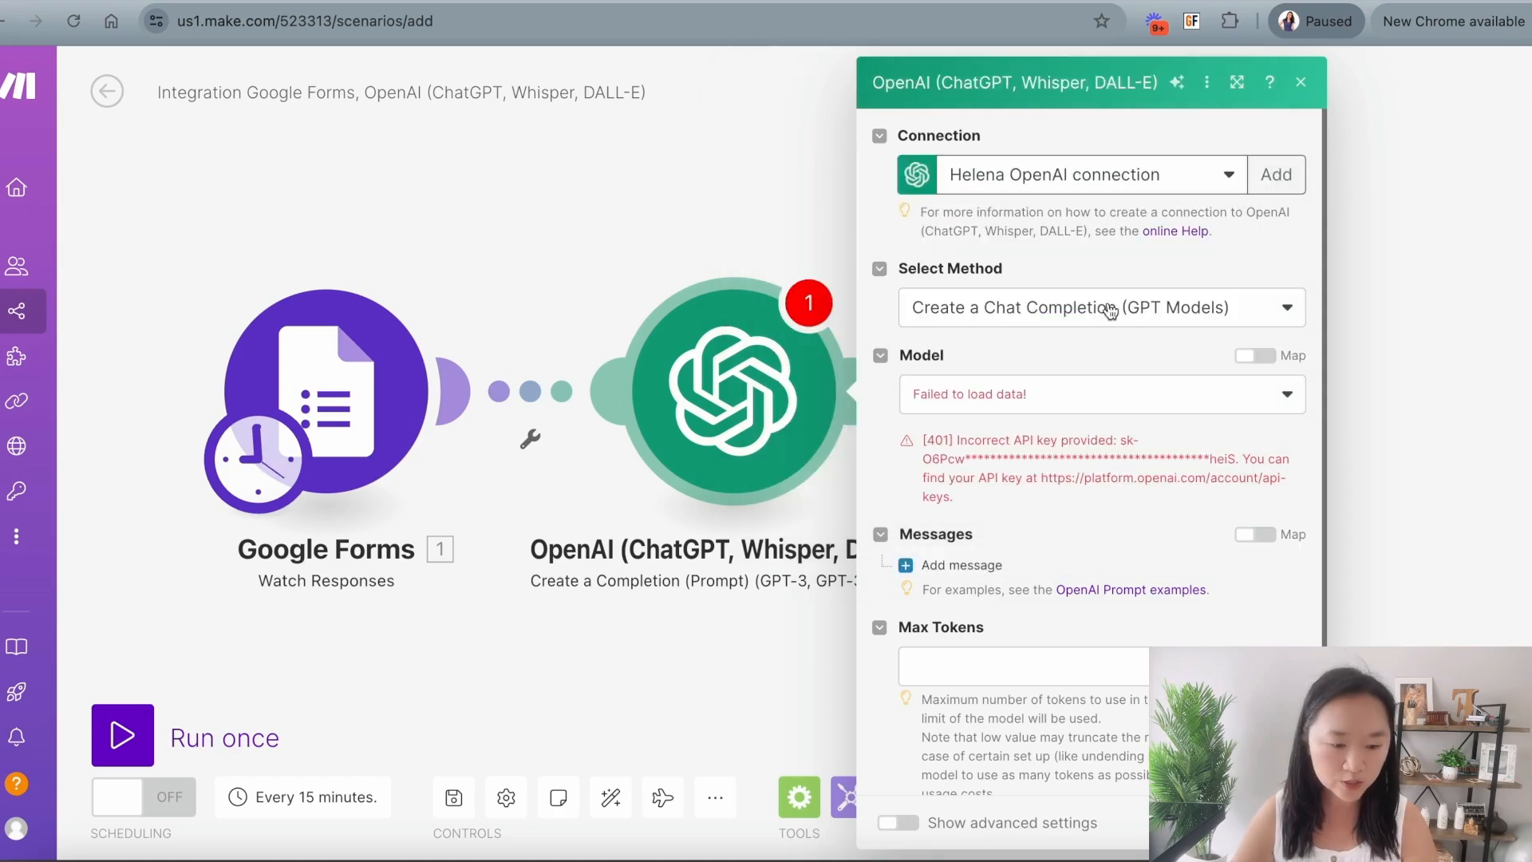
click(1094, 173)
click(1053, 241)
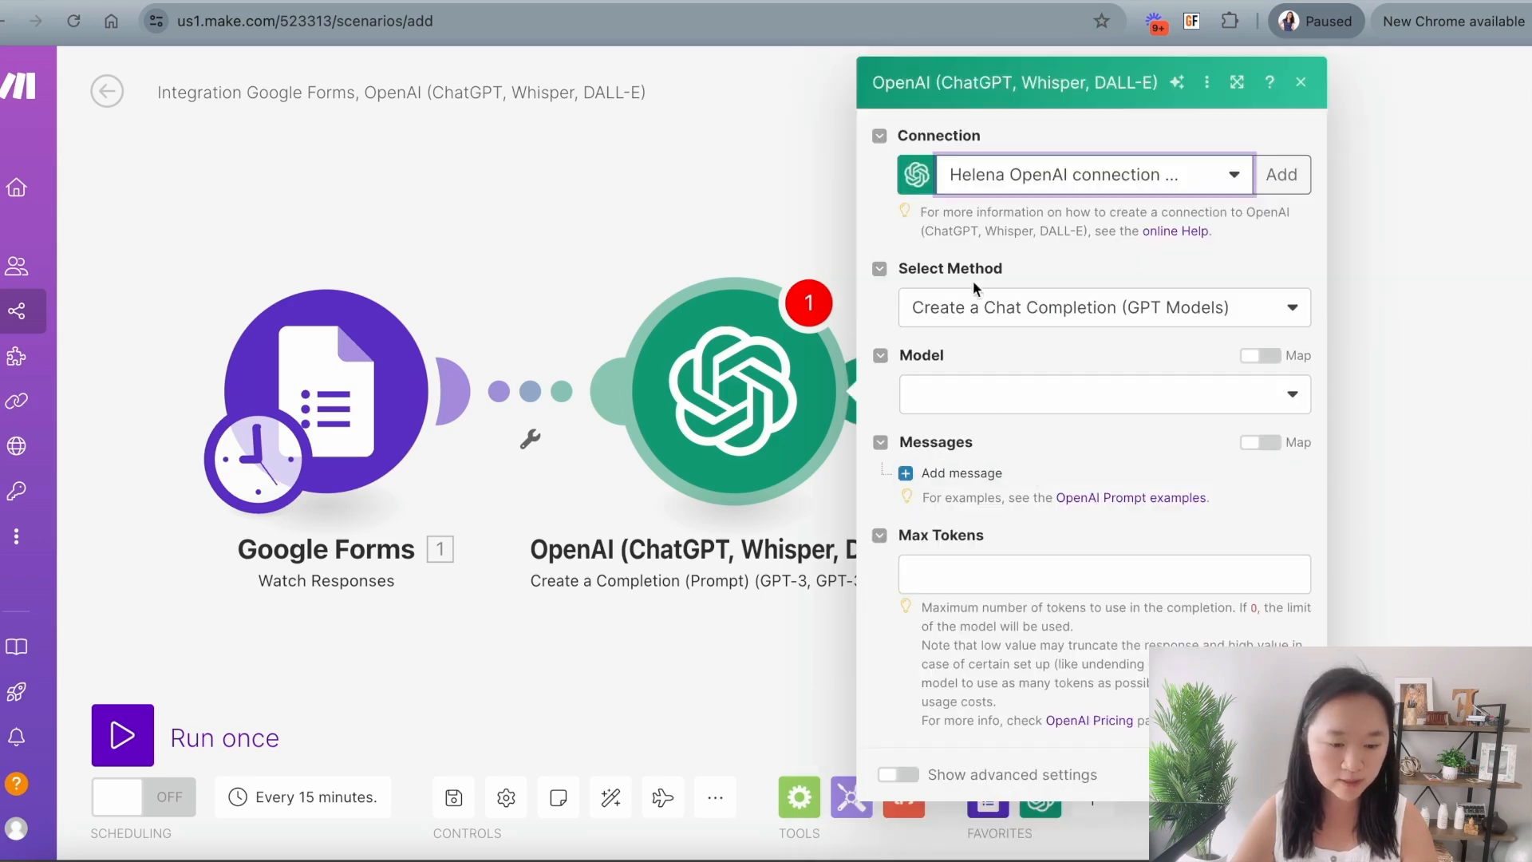
Step: Set the model to gpt-4o-mini and add a first message with the User role
click(1002, 397)
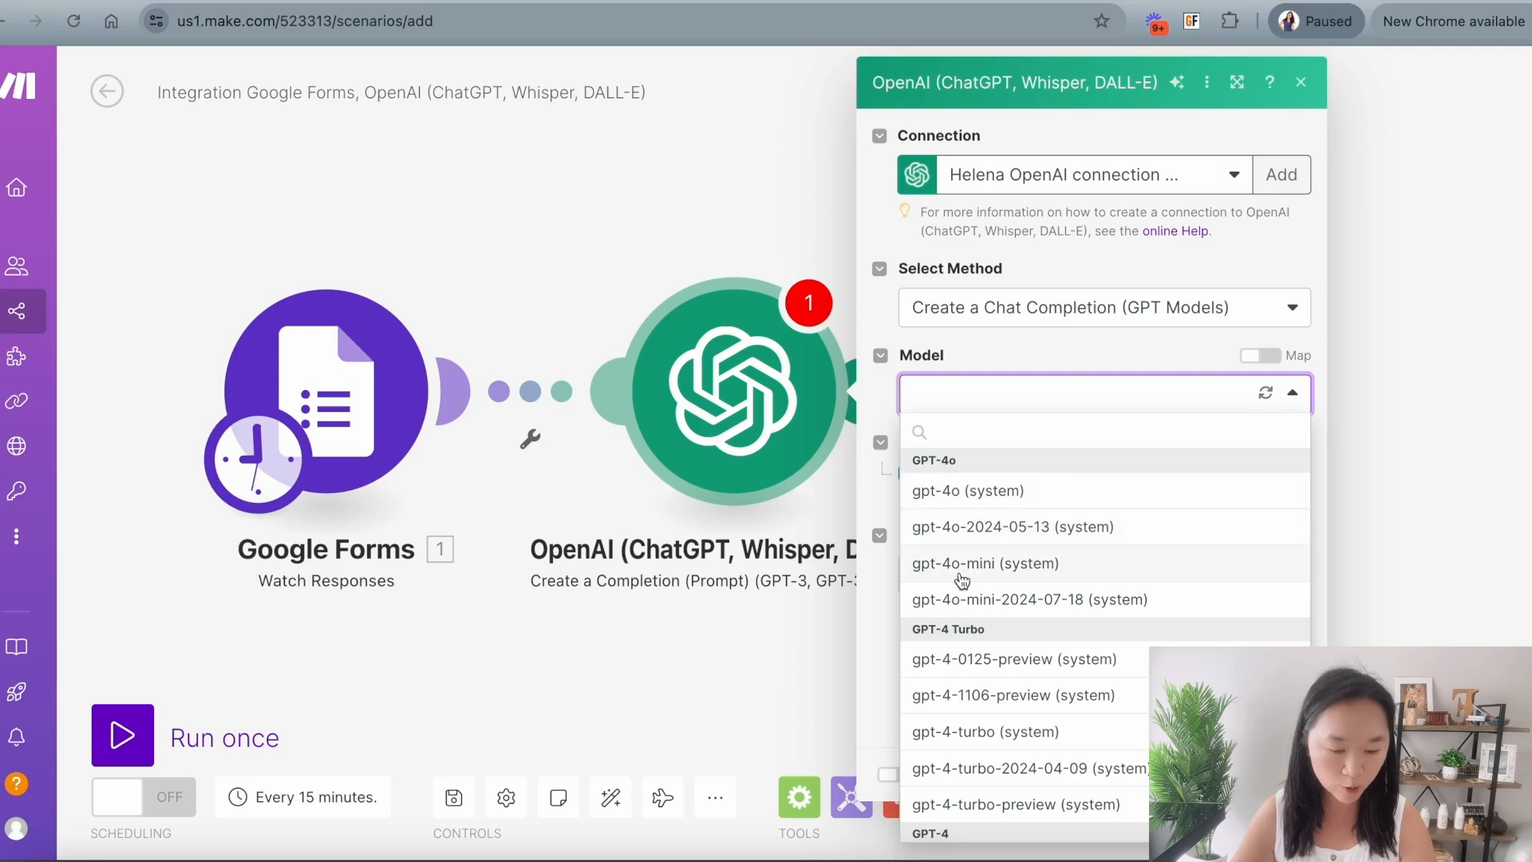
click(989, 574)
click(993, 467)
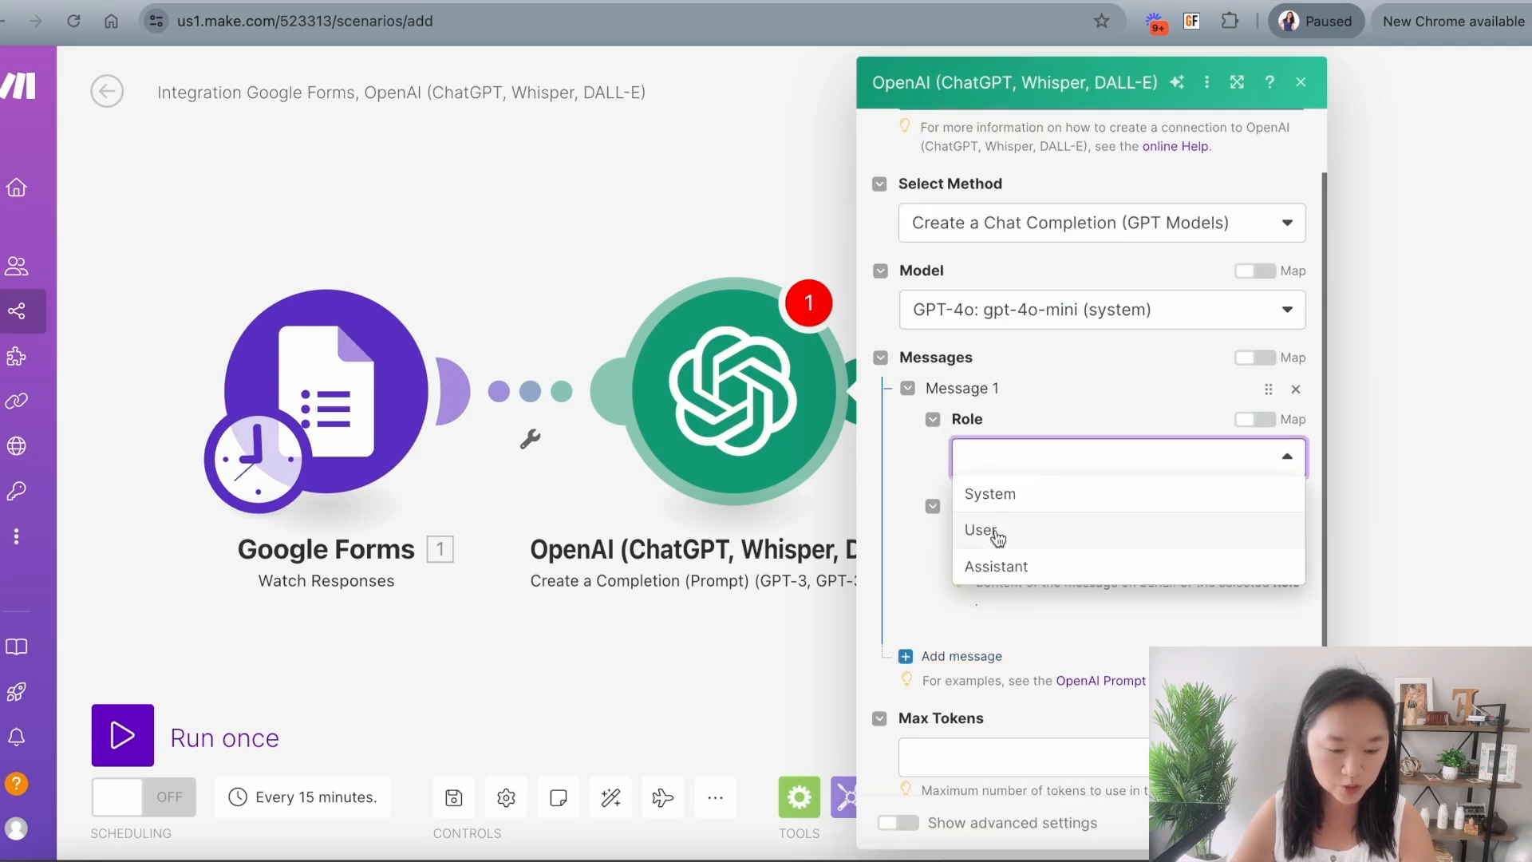
click(996, 533)
click(992, 544)
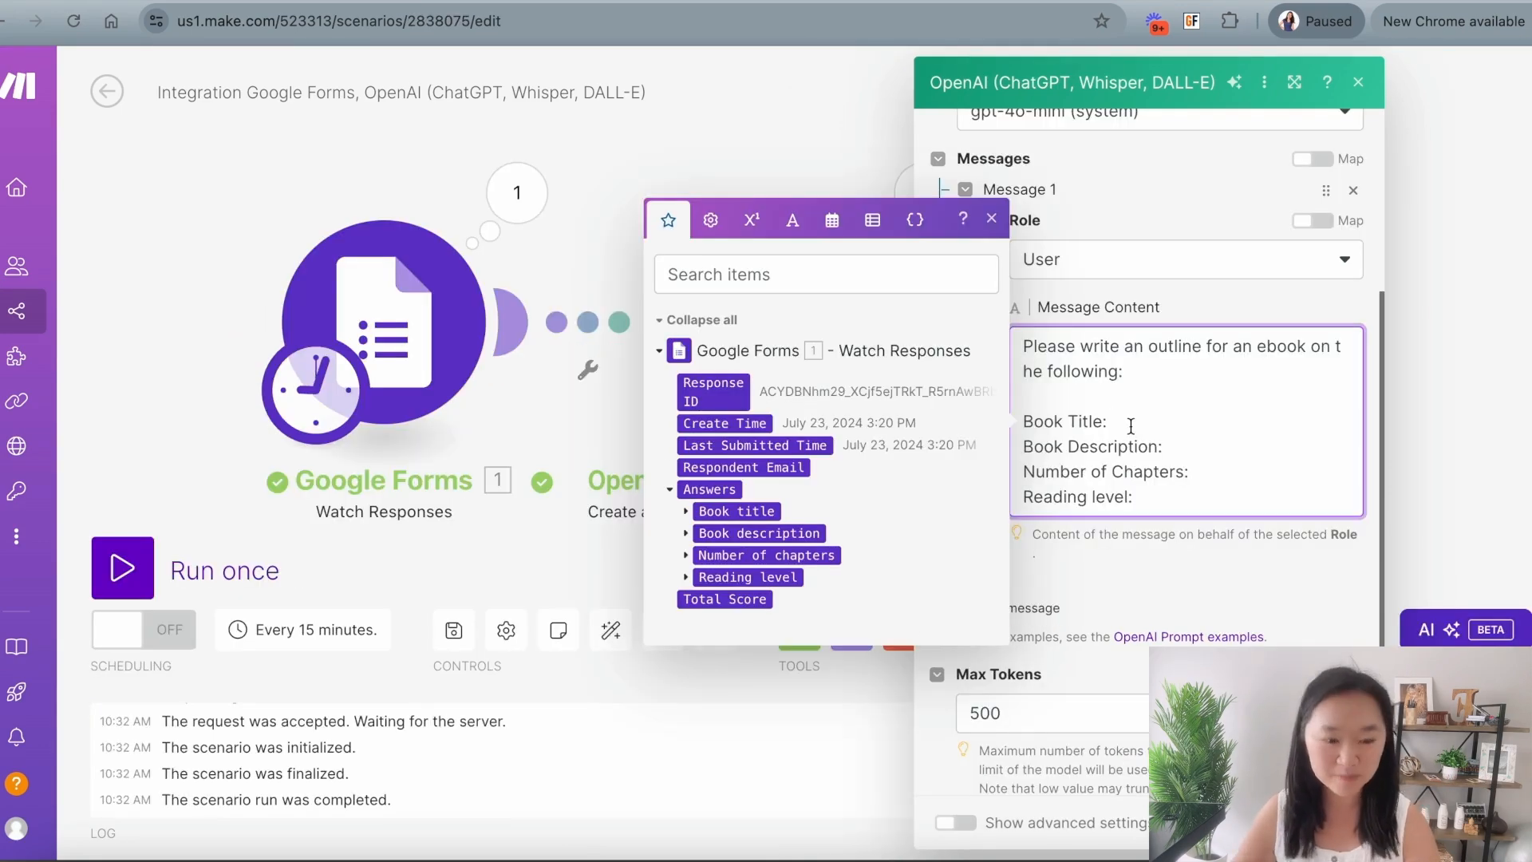
Step: Map the form's Book title answer value after "Book Title:" in the message content
drag(1022, 345, 1124, 382)
click(1069, 429)
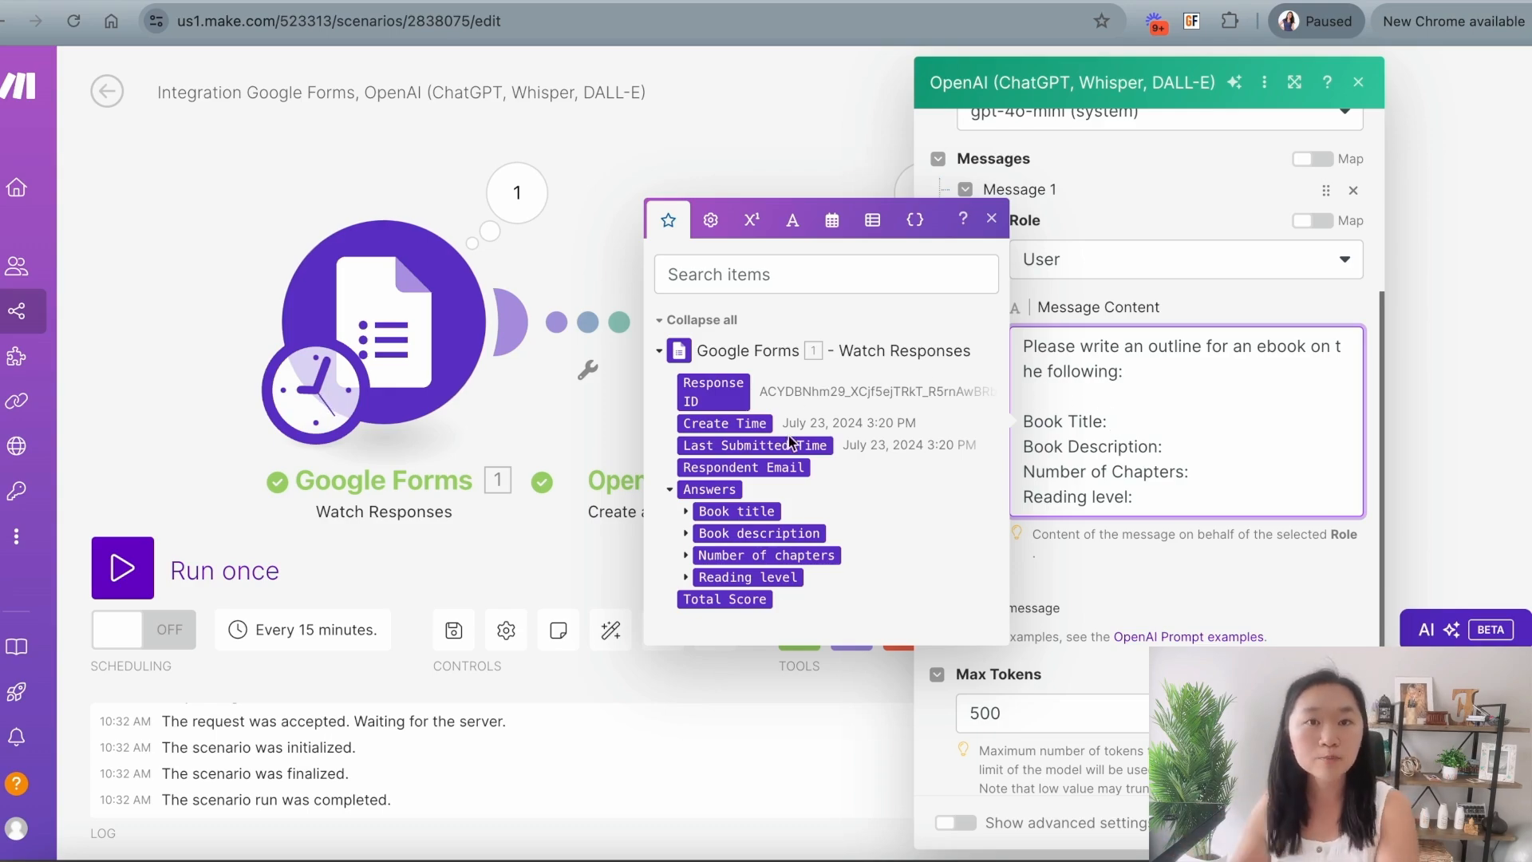
click(684, 512)
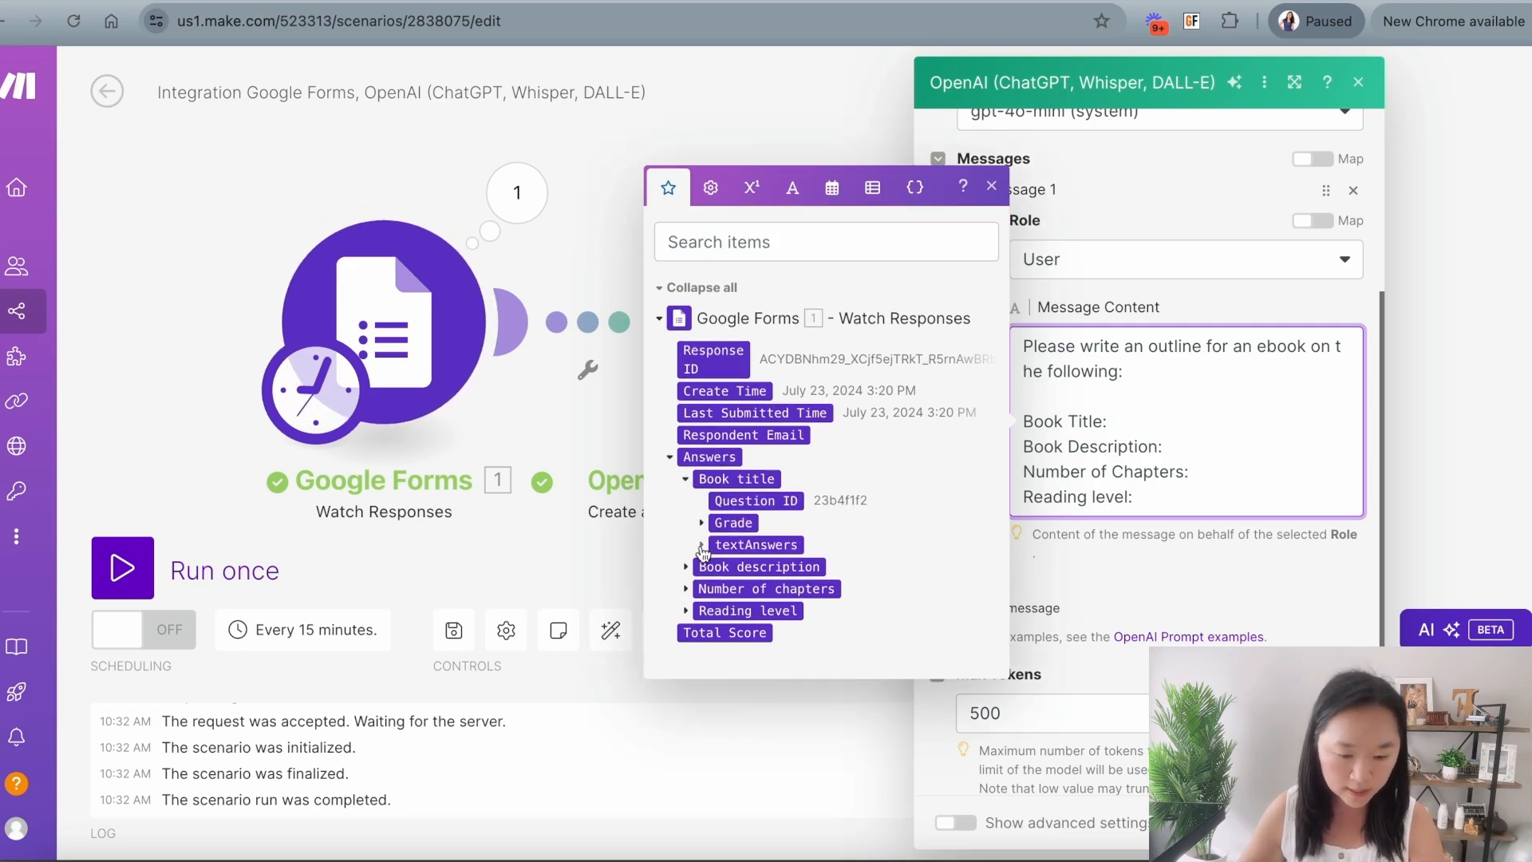
click(701, 547)
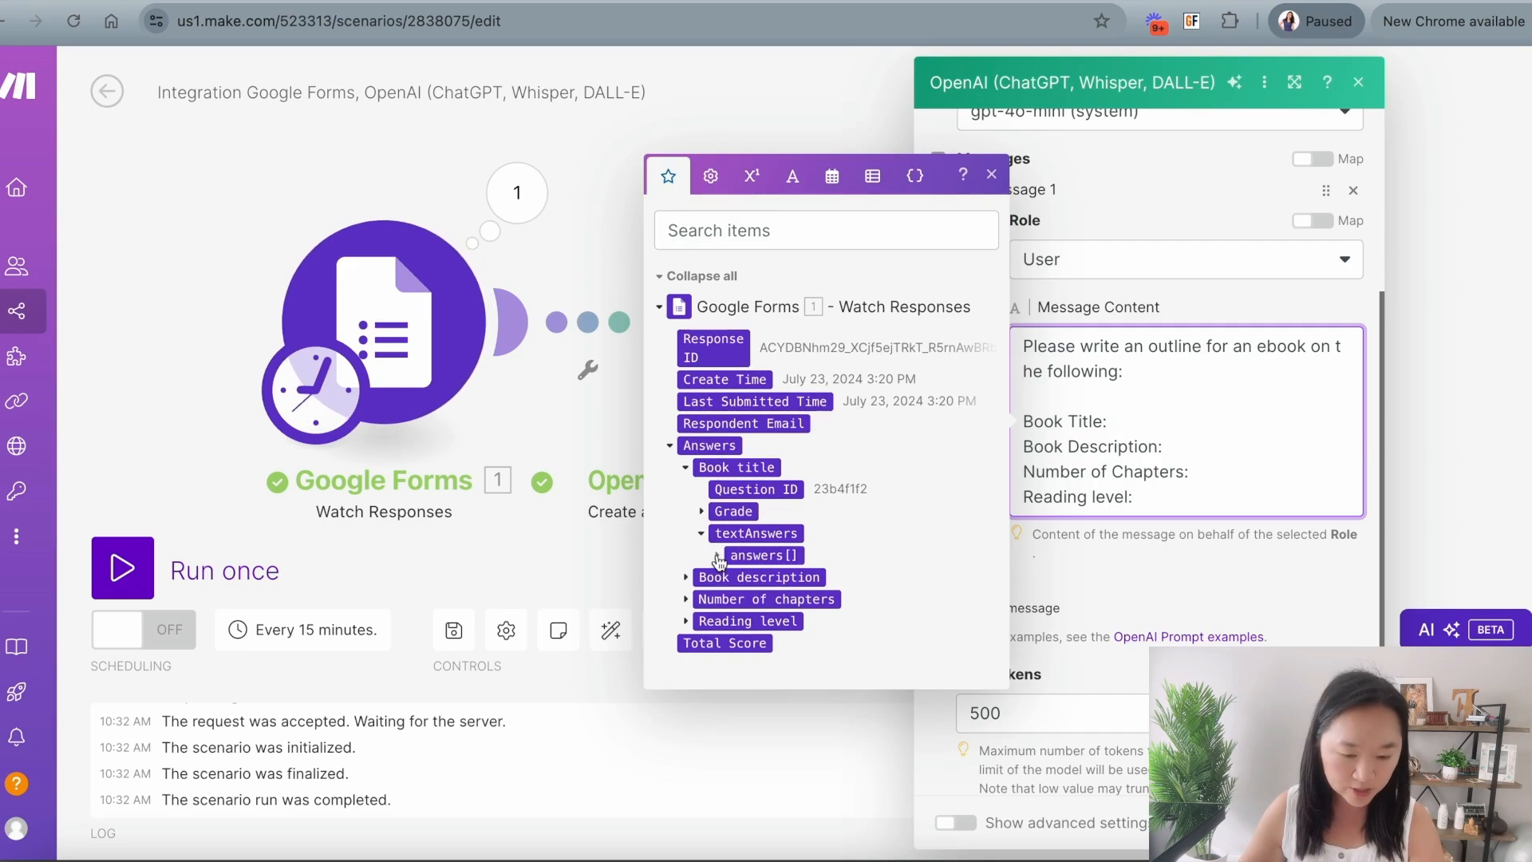
click(717, 556)
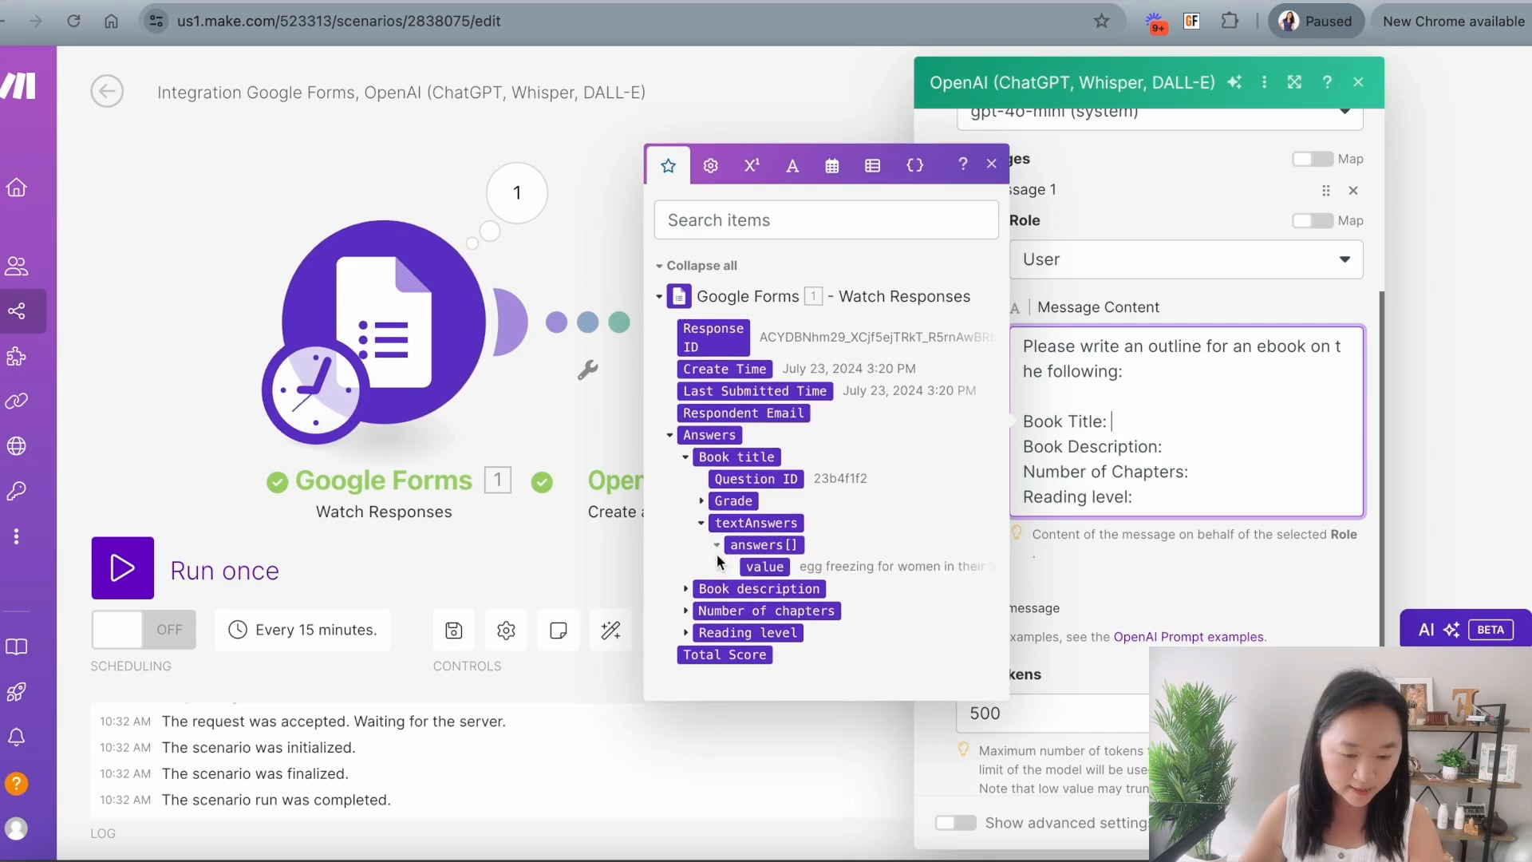
click(762, 568)
Step: Map the form's Book description answer value after "Book Description:" in the message content
click(1176, 511)
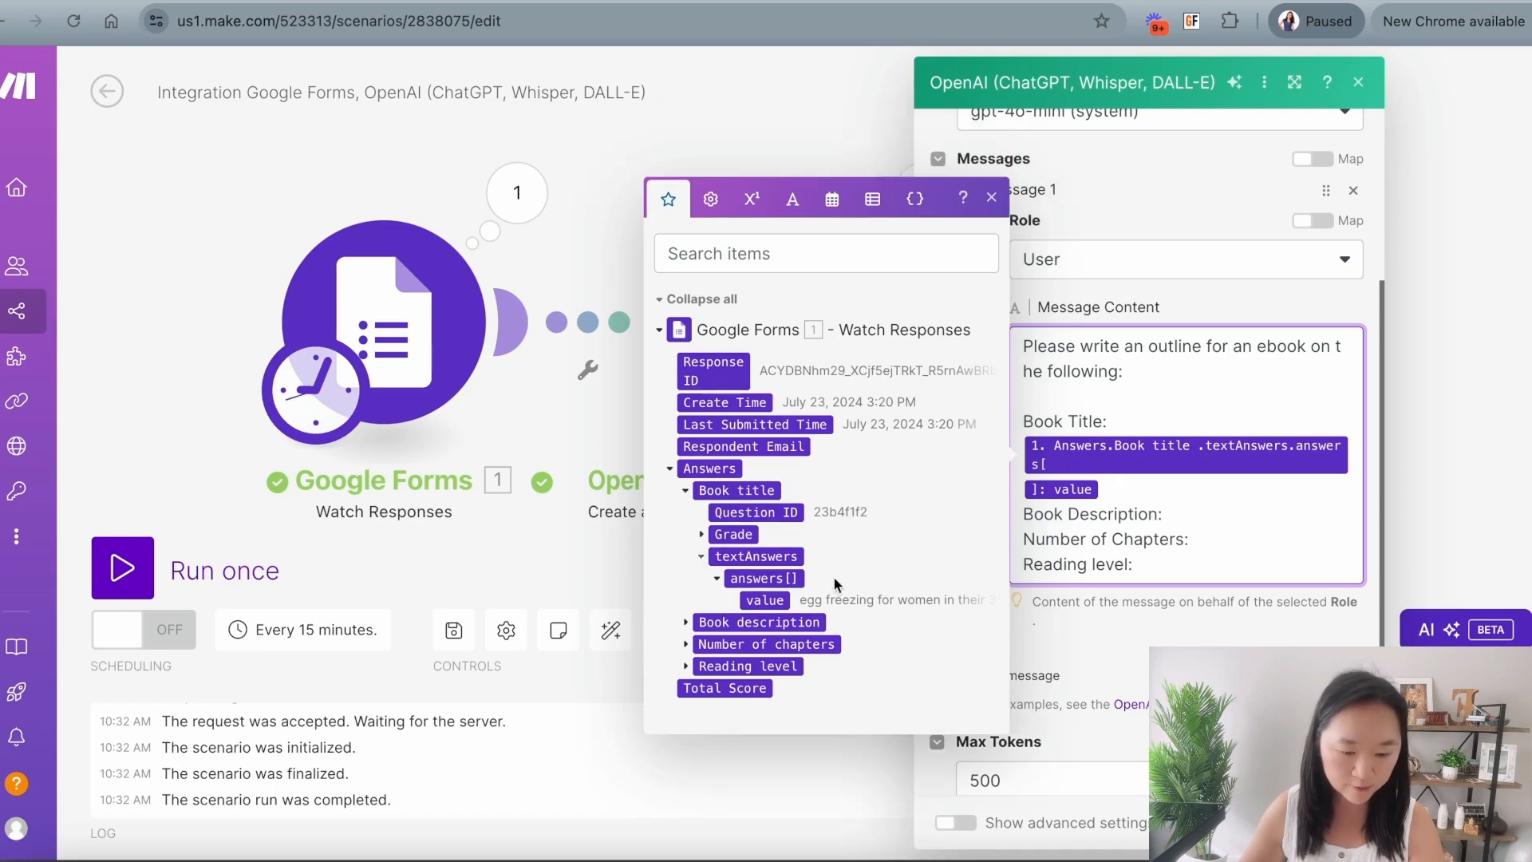
click(686, 622)
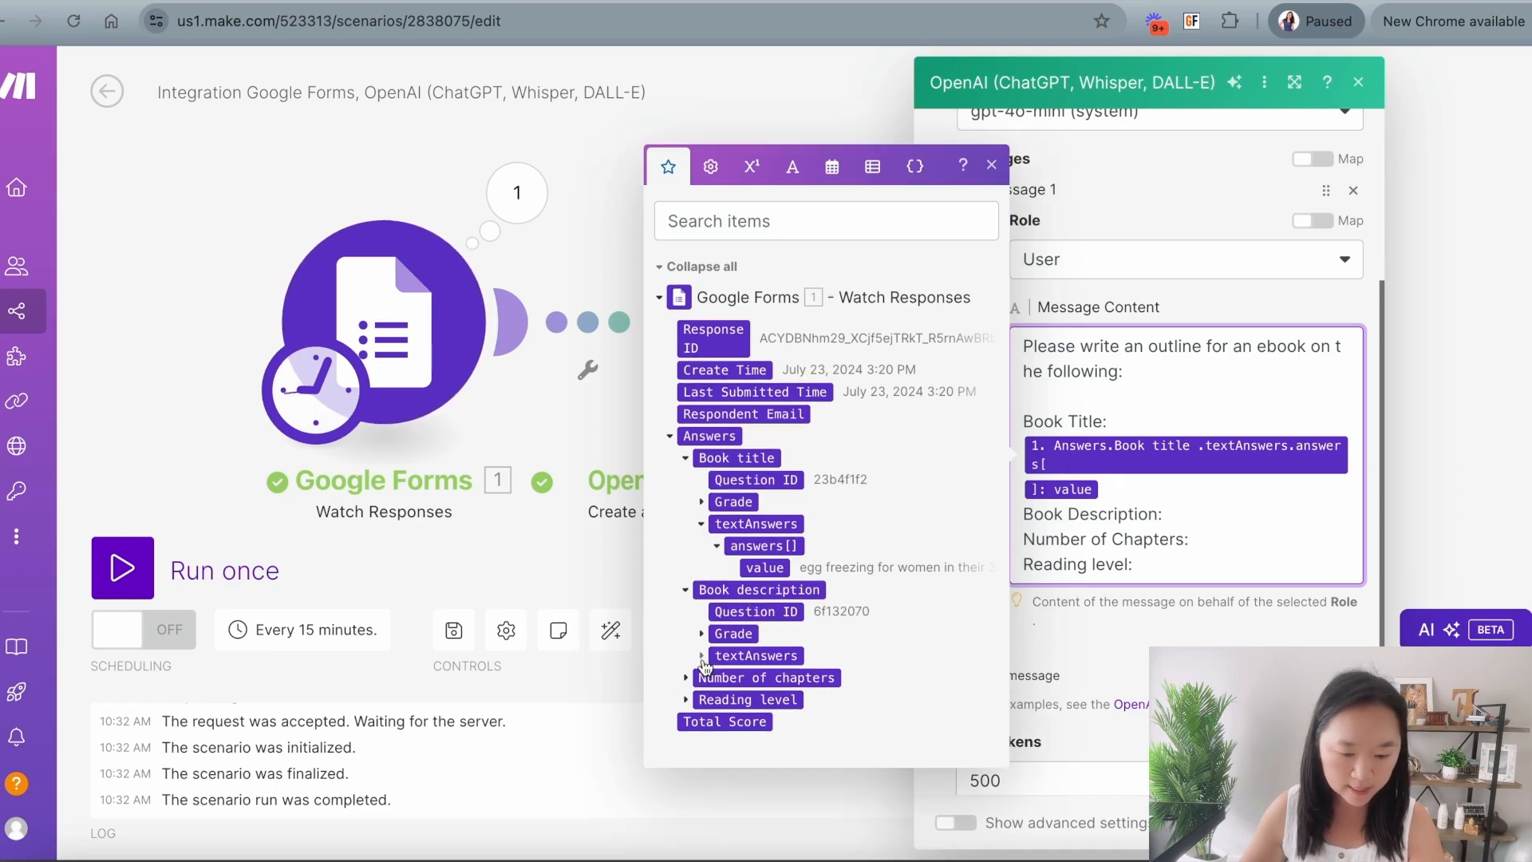
click(702, 655)
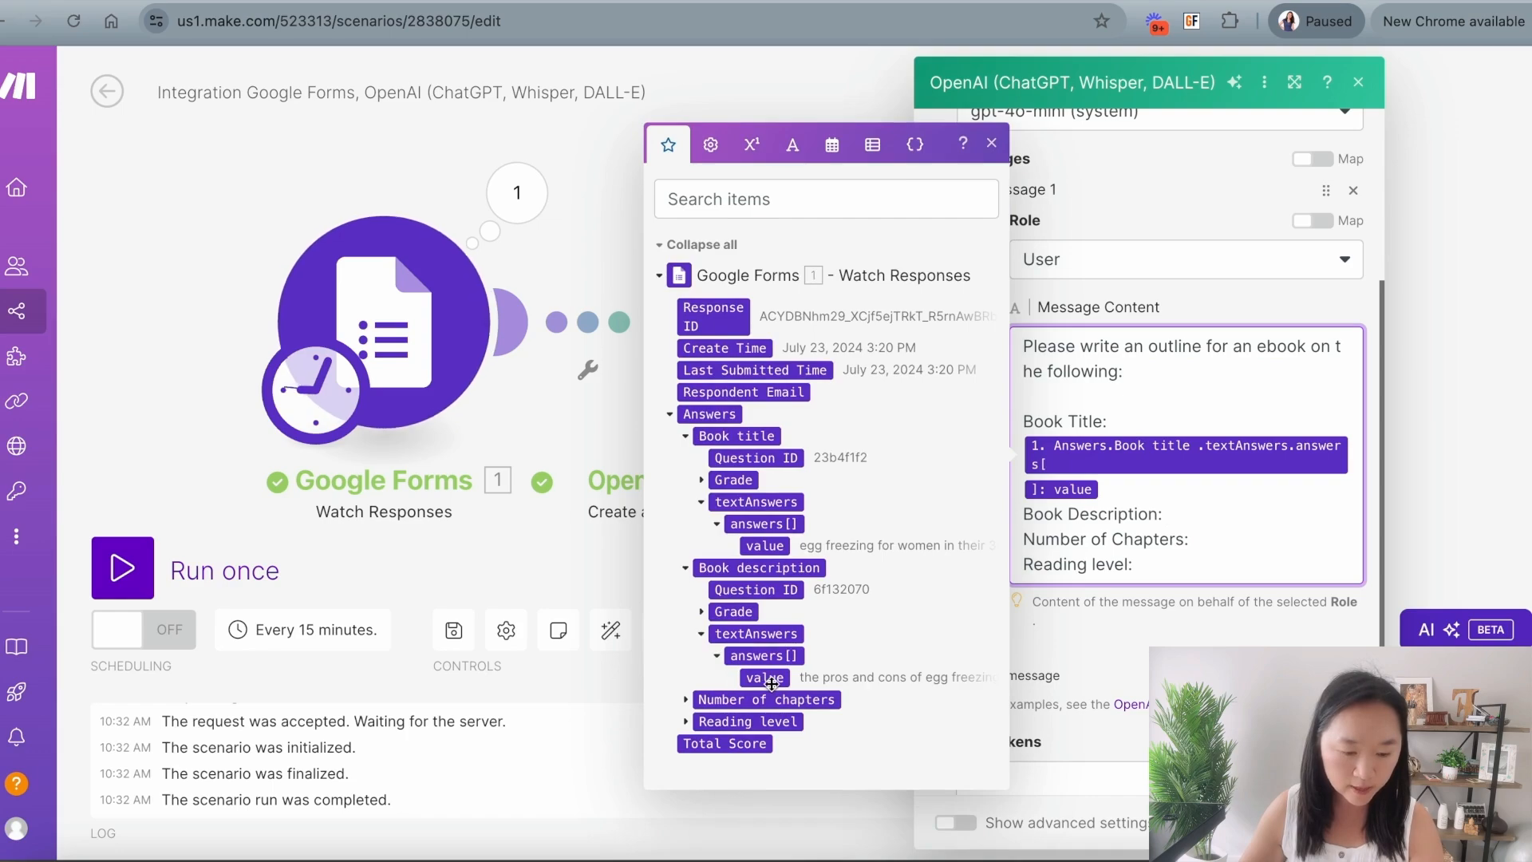
click(766, 678)
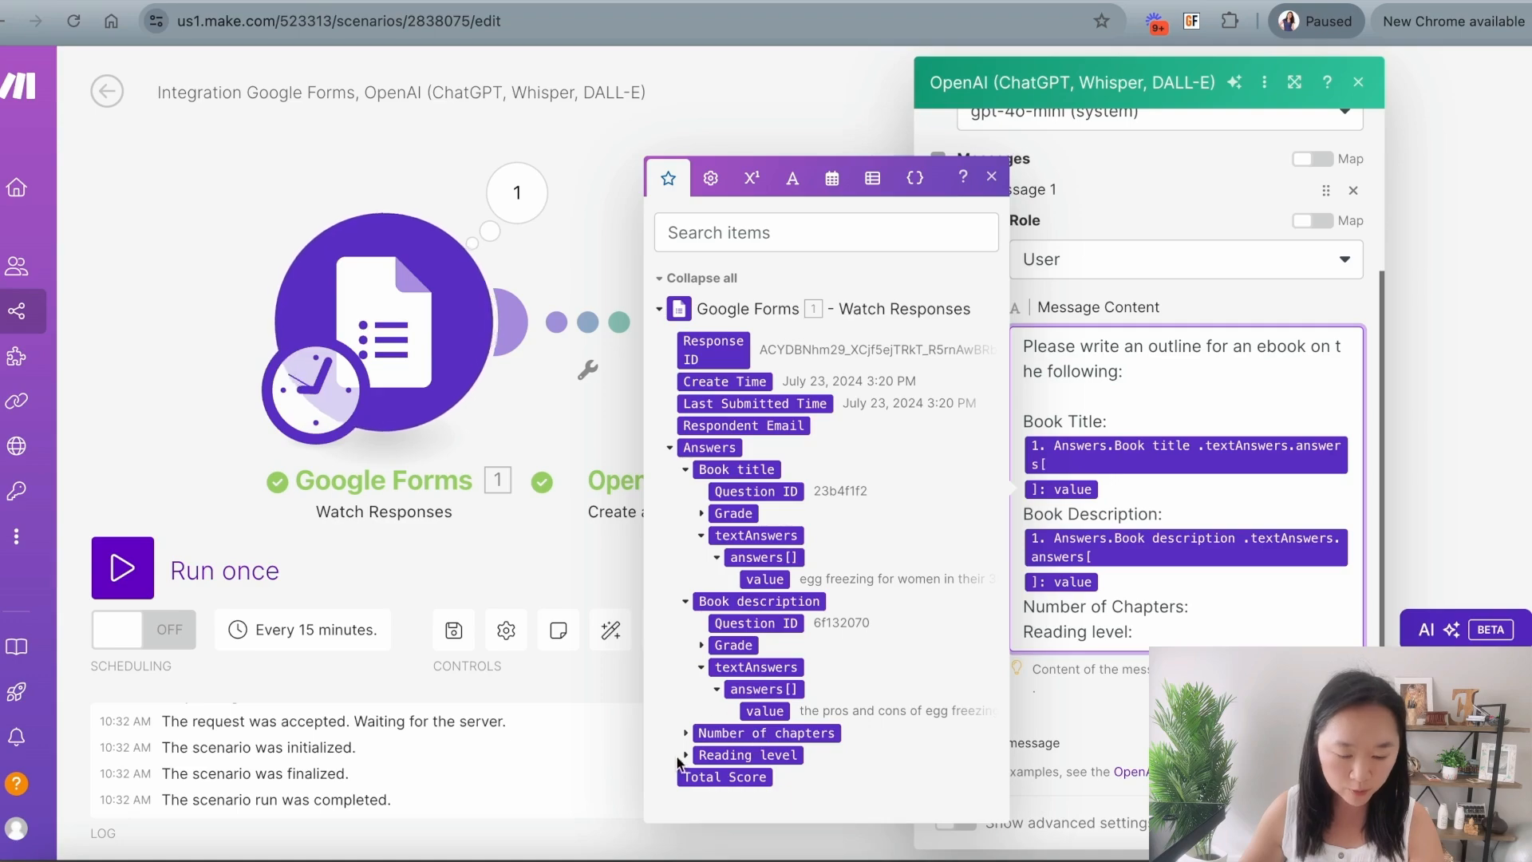
Step: Map the Number of chapters and Reading level answer values after their matching labels in the message content
click(687, 733)
click(703, 760)
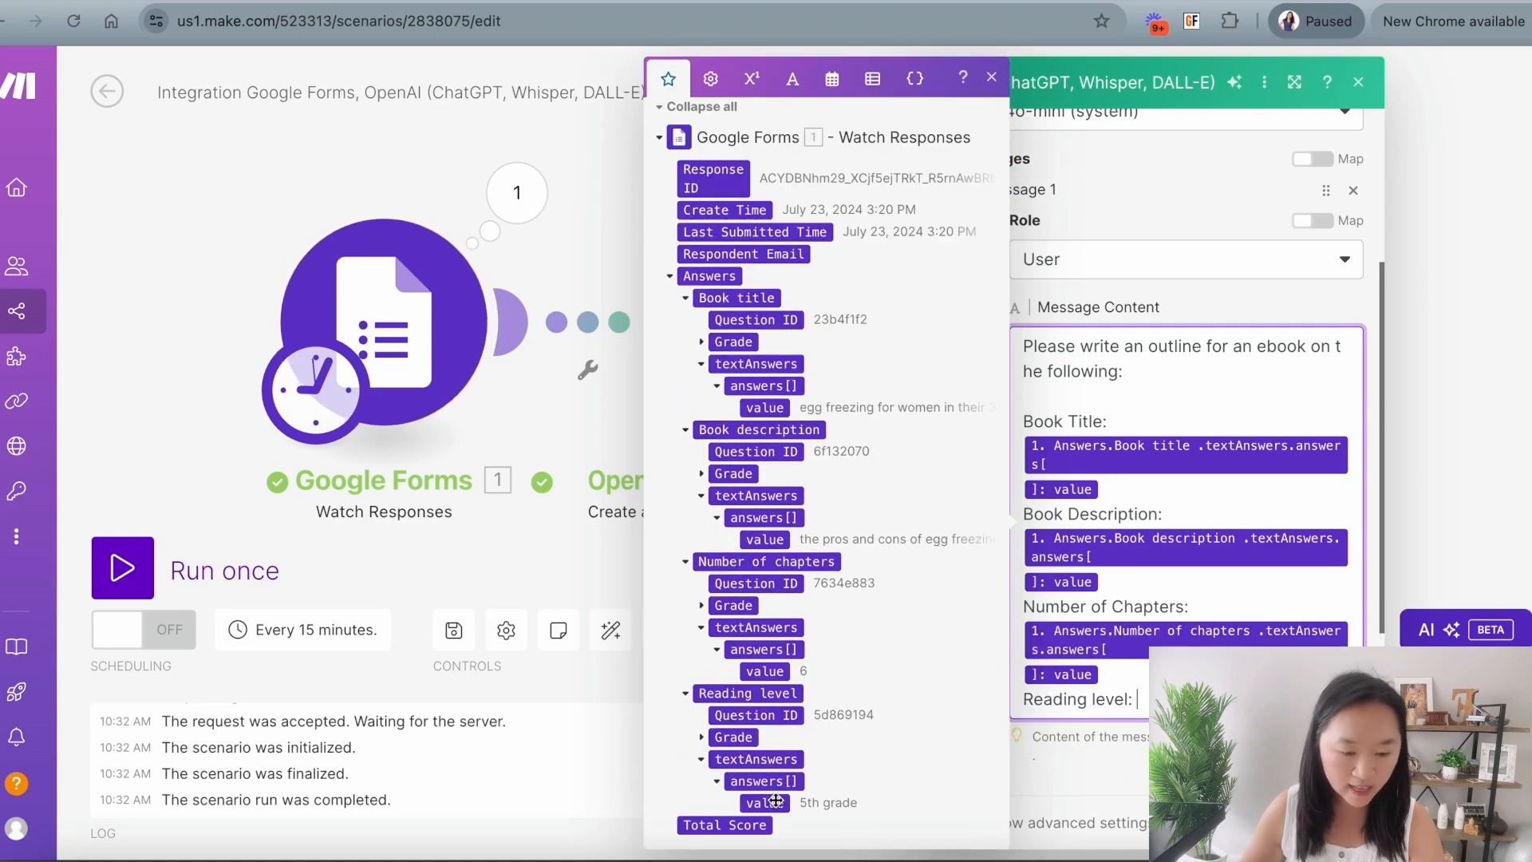
click(772, 801)
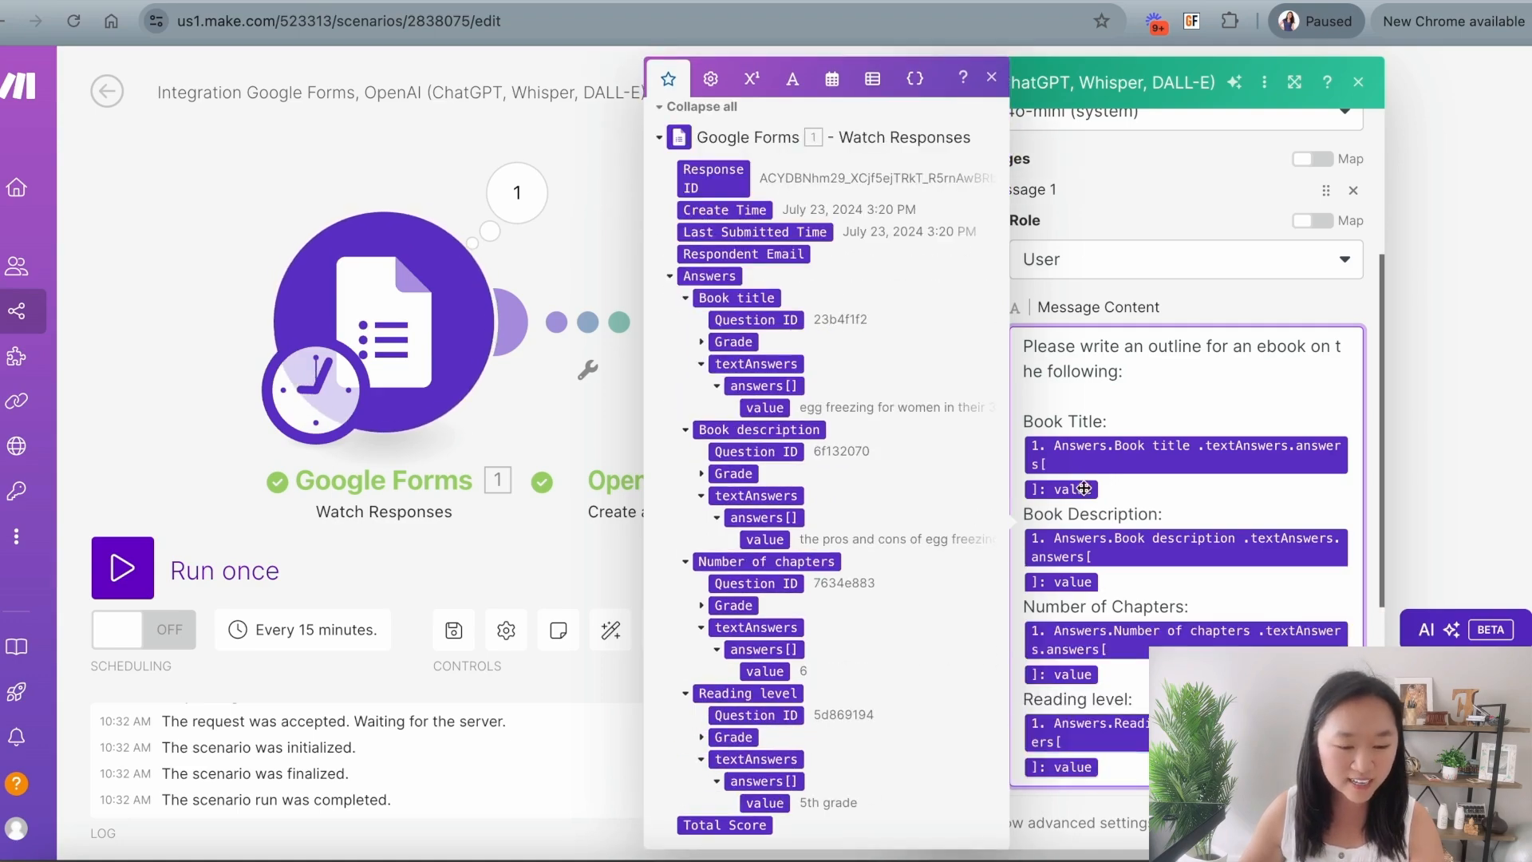
Step: Review the mapped message content and the Max Tokens setting of the OpenAI module
scroll(1094, 374, down, 1)
scroll(1095, 374, down, 5)
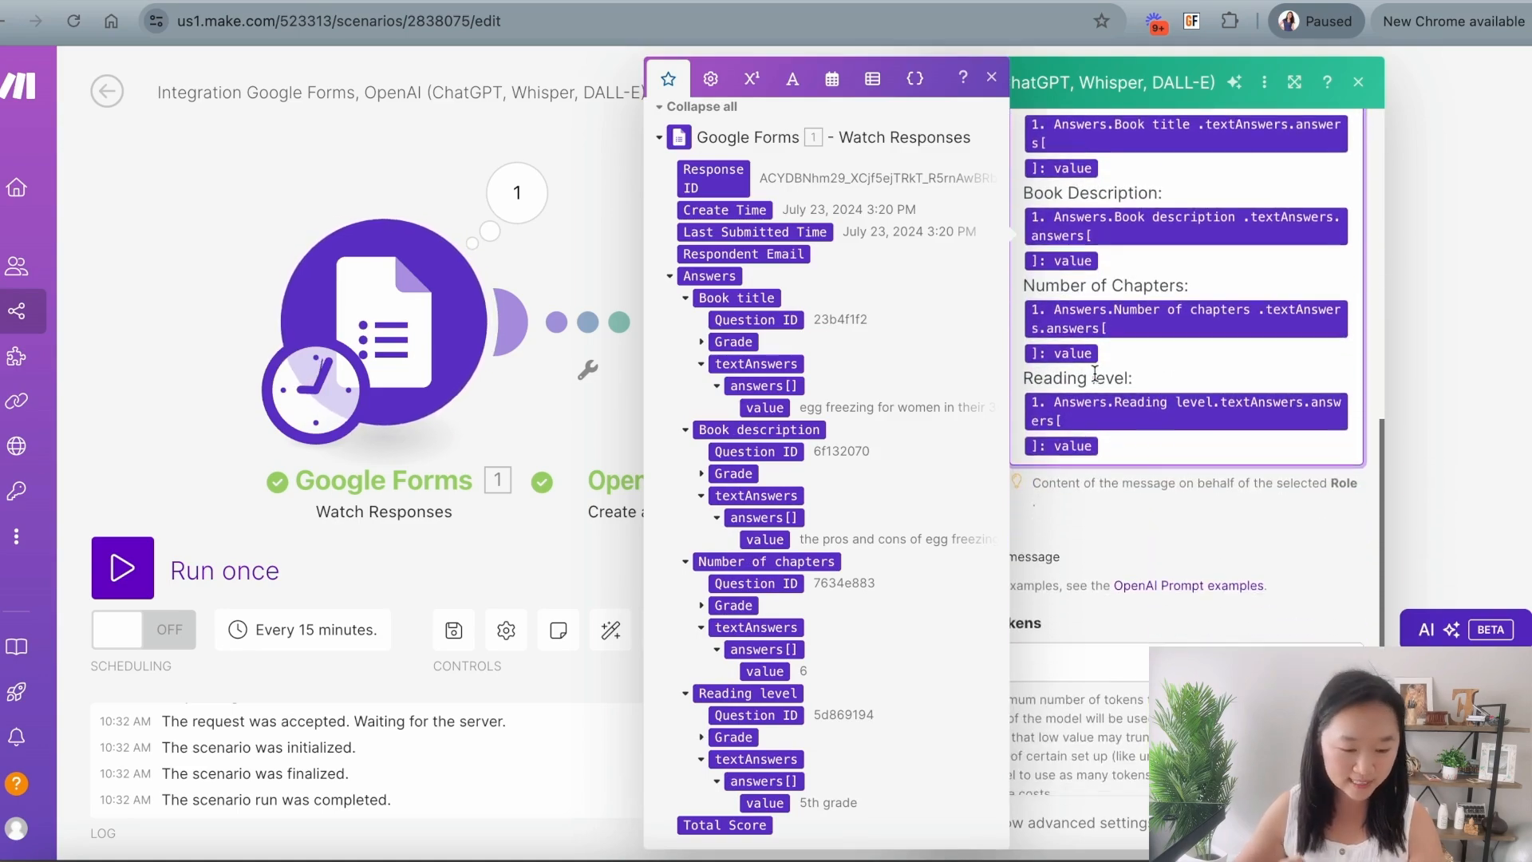
click(1069, 586)
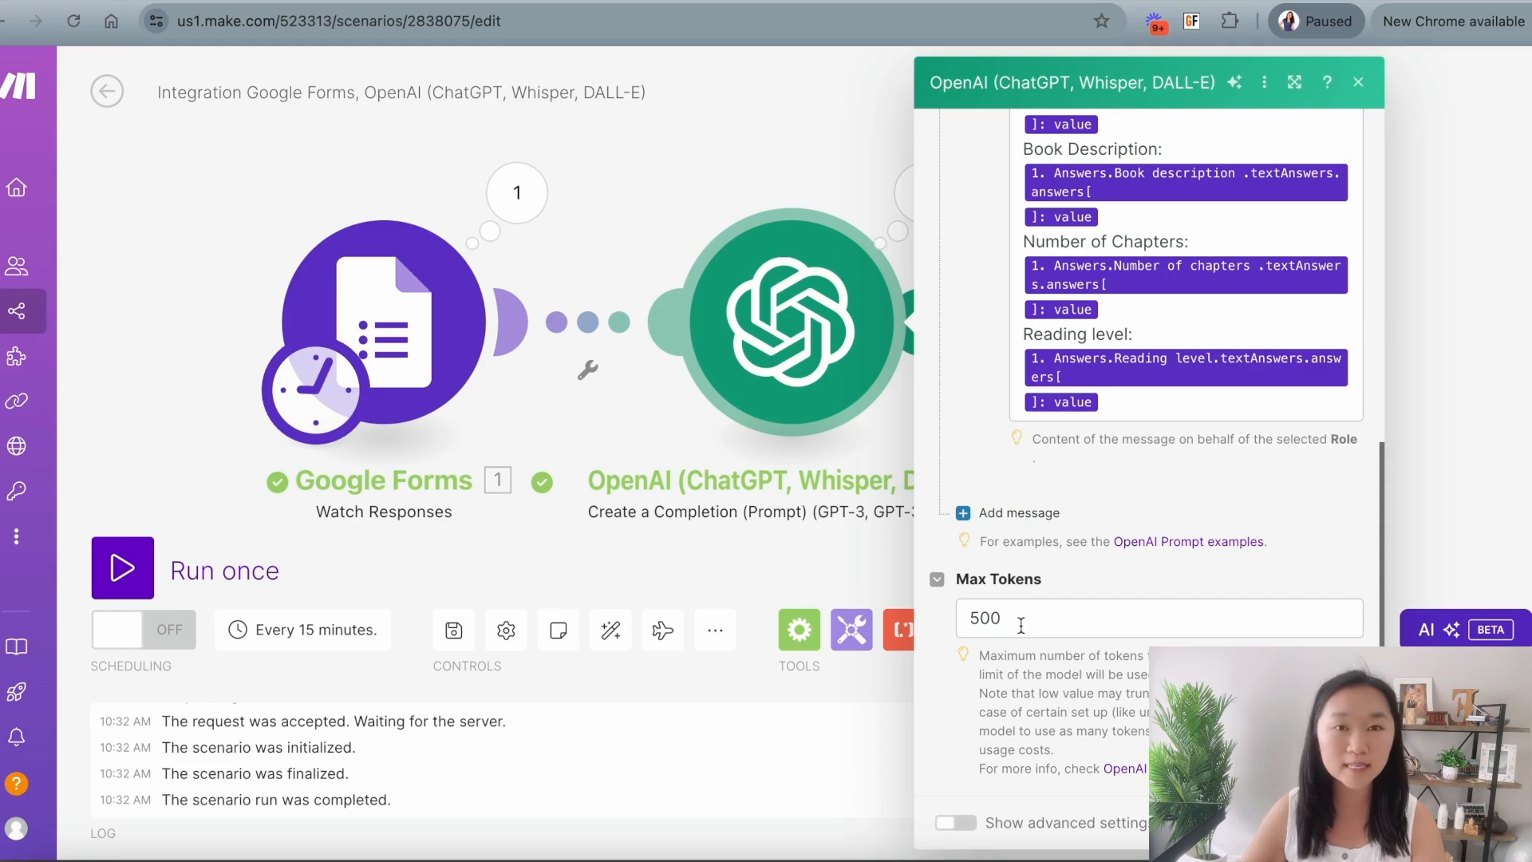
drag(1021, 619, 971, 621)
click(1077, 576)
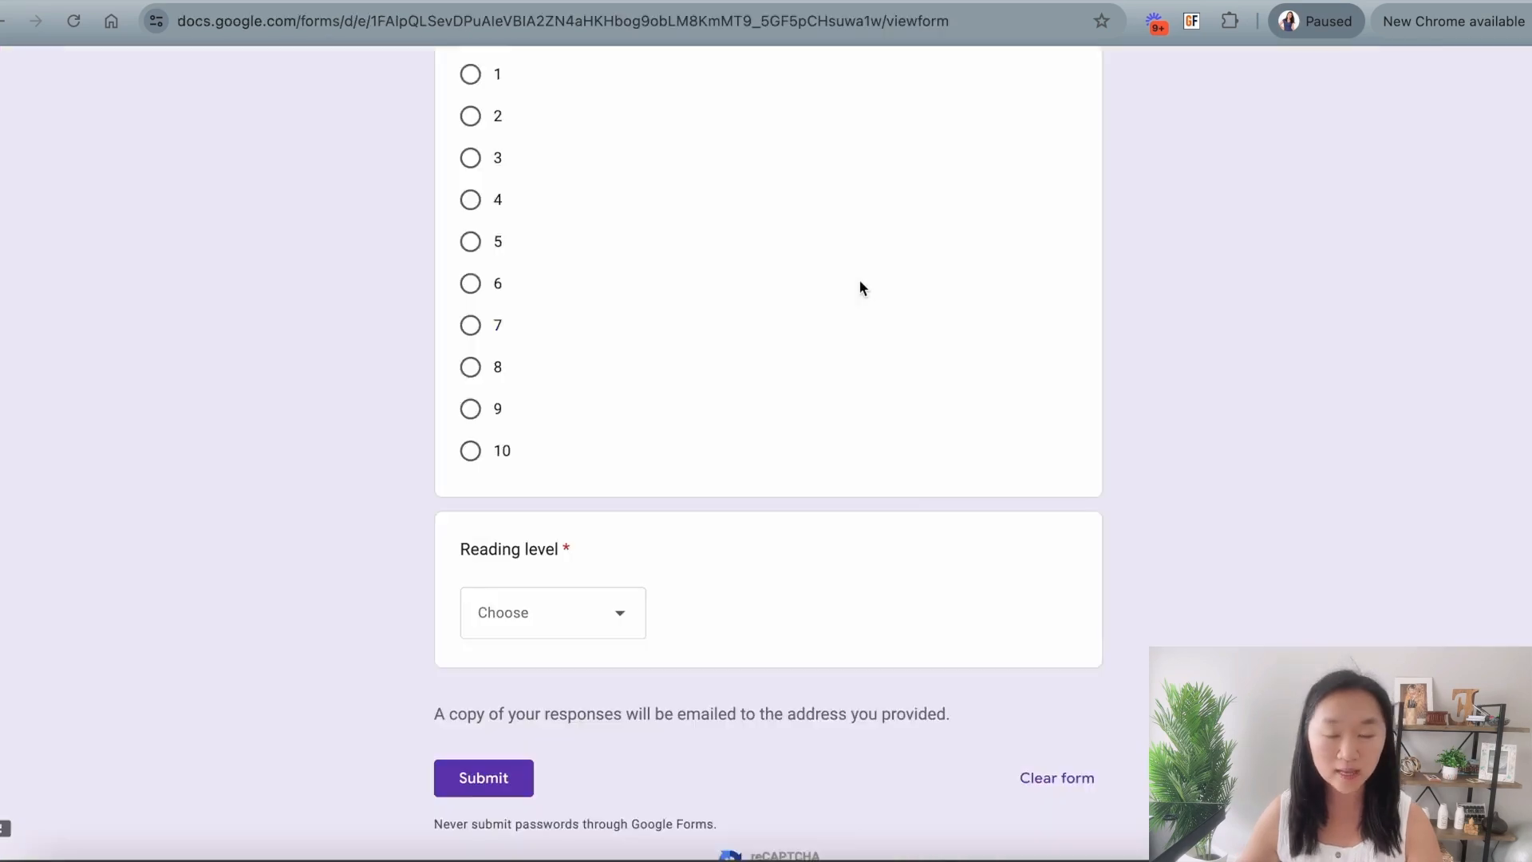
Step: Look through the questions of the published Google Form, down to the chapter count and reading level
scroll(860, 281, up, 10)
scroll(860, 283, down, 3)
scroll(860, 283, up, 2)
scroll(860, 283, down, 7)
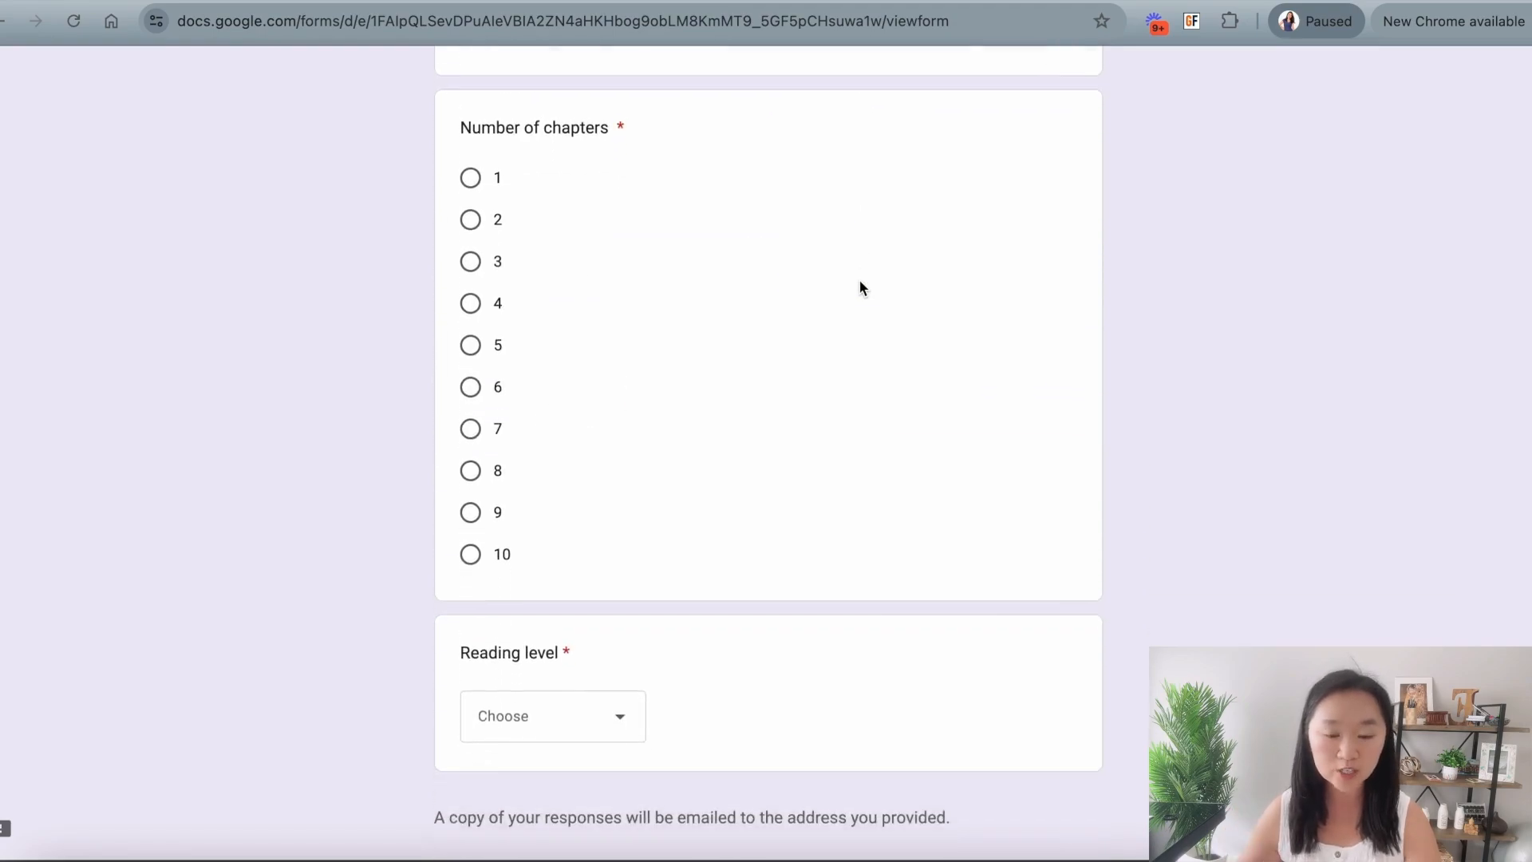
scroll(860, 287, down, 2)
scroll(860, 287, up, 5)
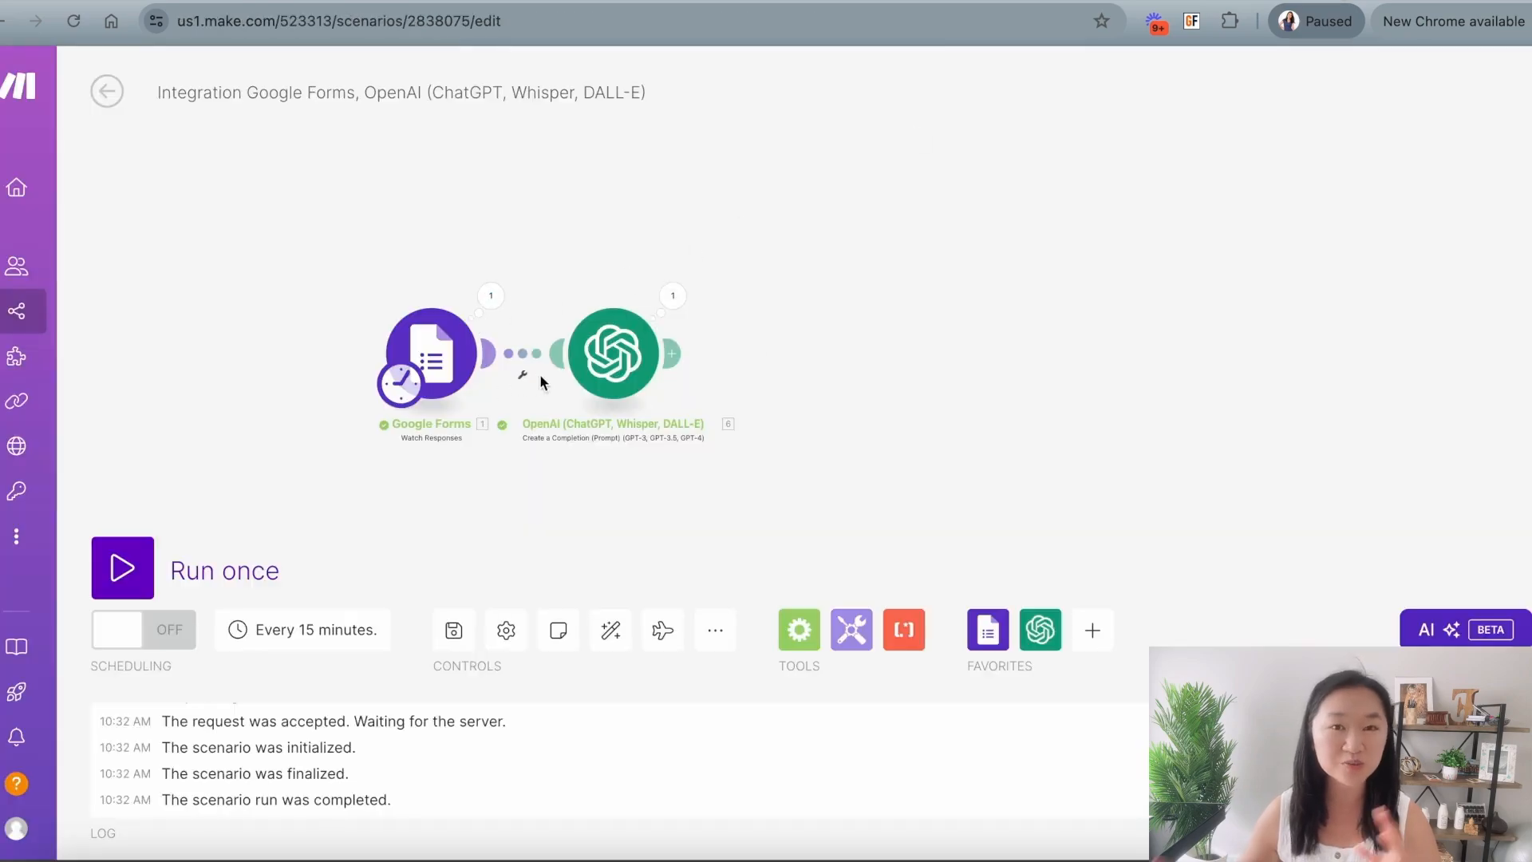
Step: Rename the OpenAI module to "book outline"
right_click(617, 351)
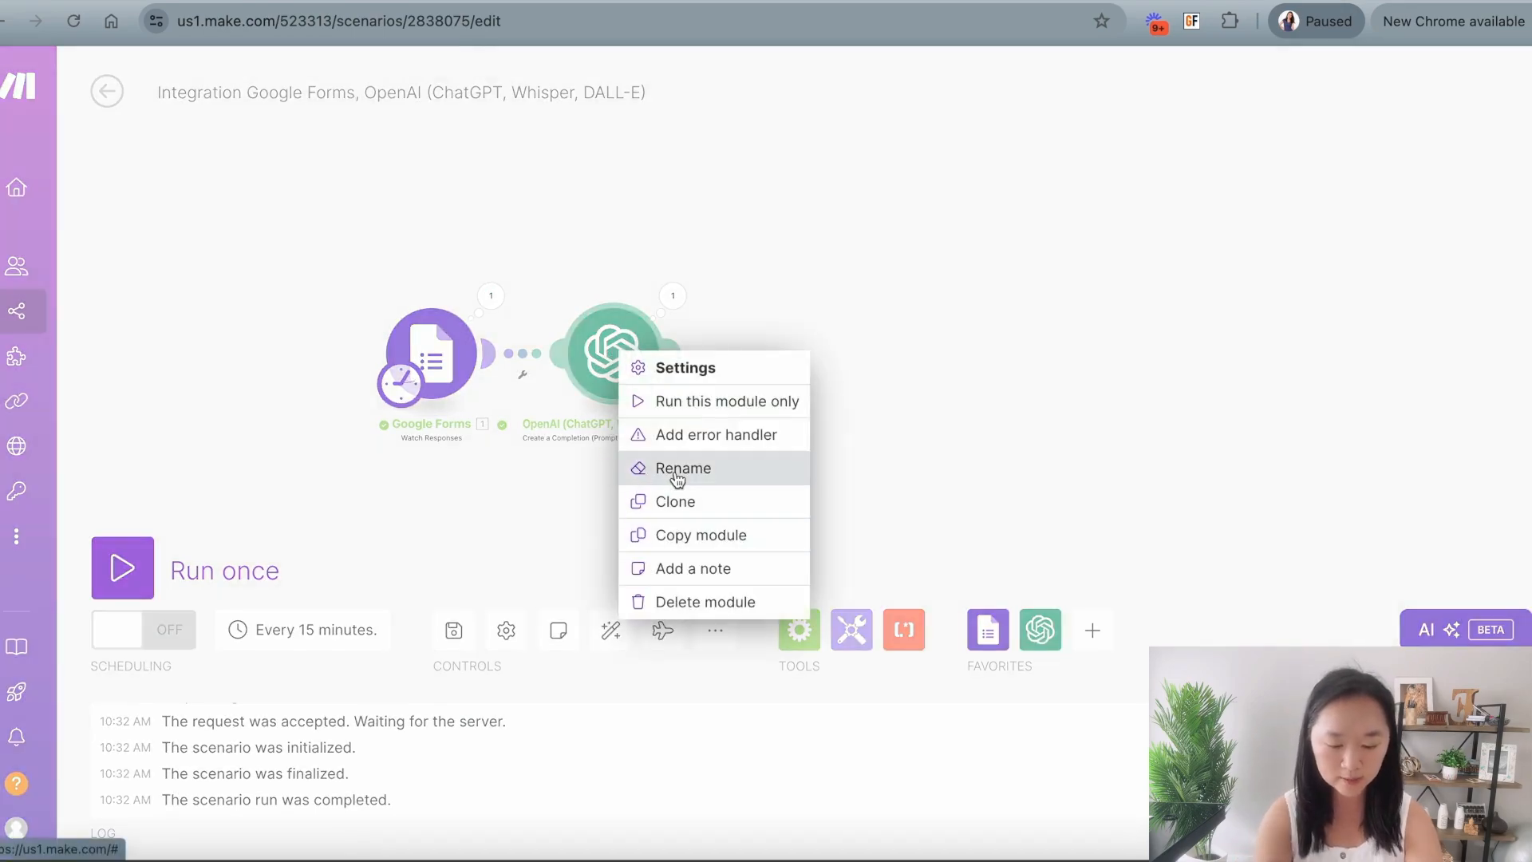
click(678, 476)
key(super+a)
text(boo)
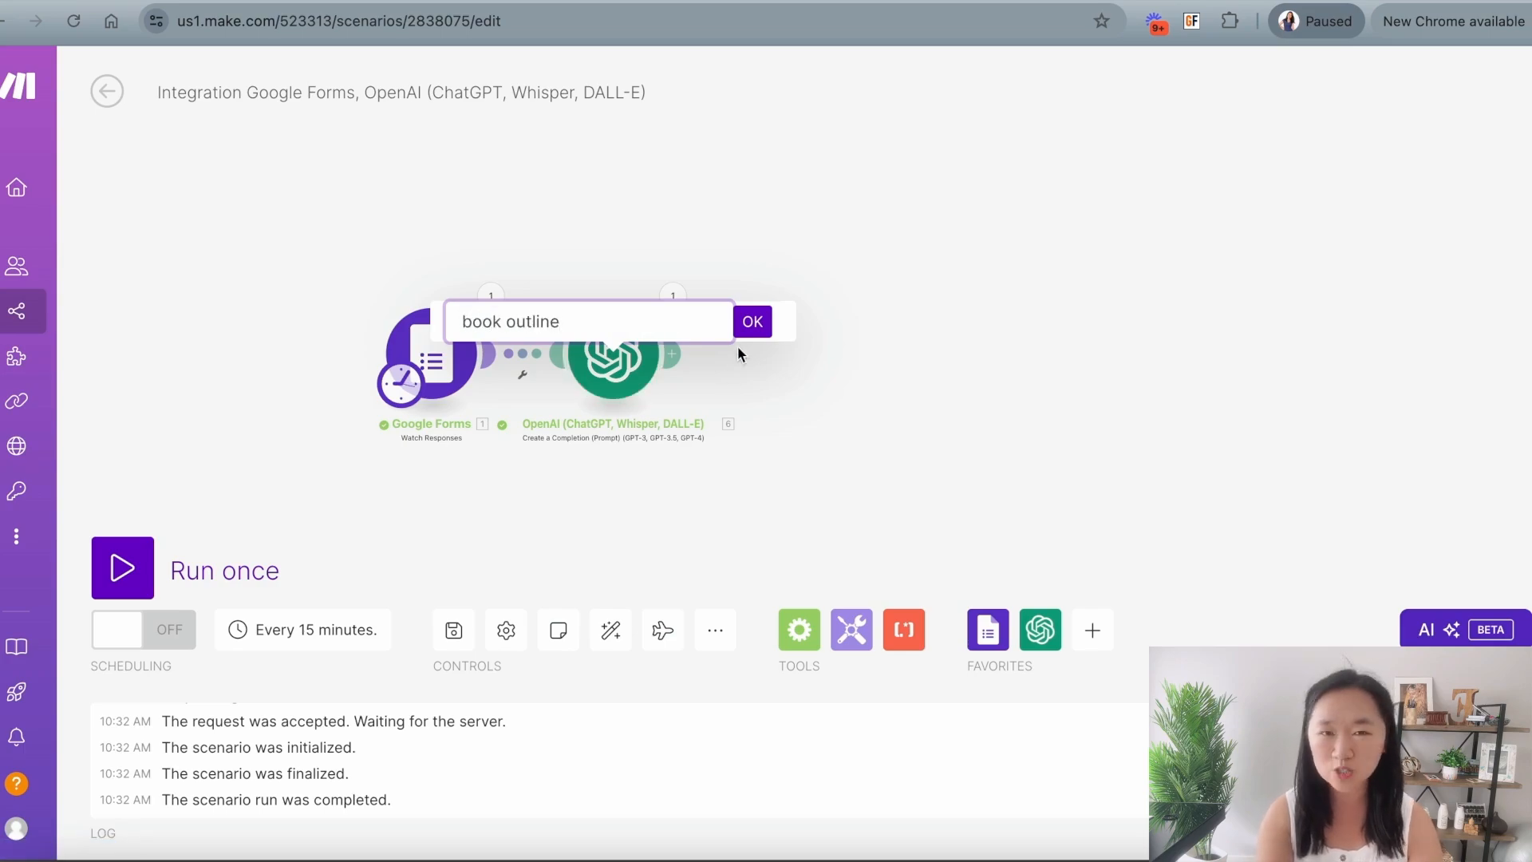
click(751, 321)
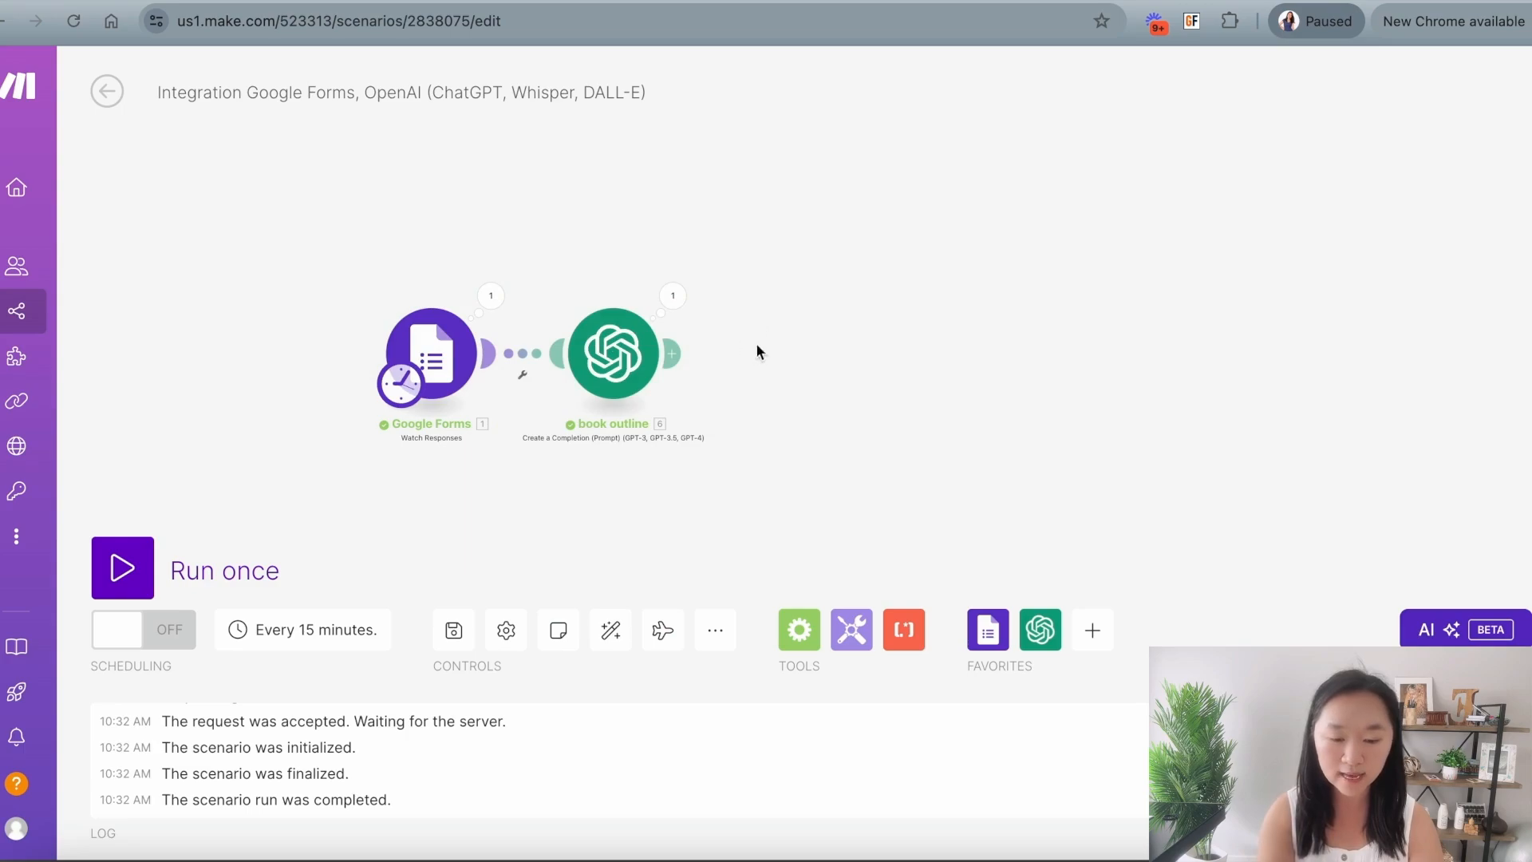
Step: Add a Tools Set variable module after the book outline module
drag(755, 348, 668, 359)
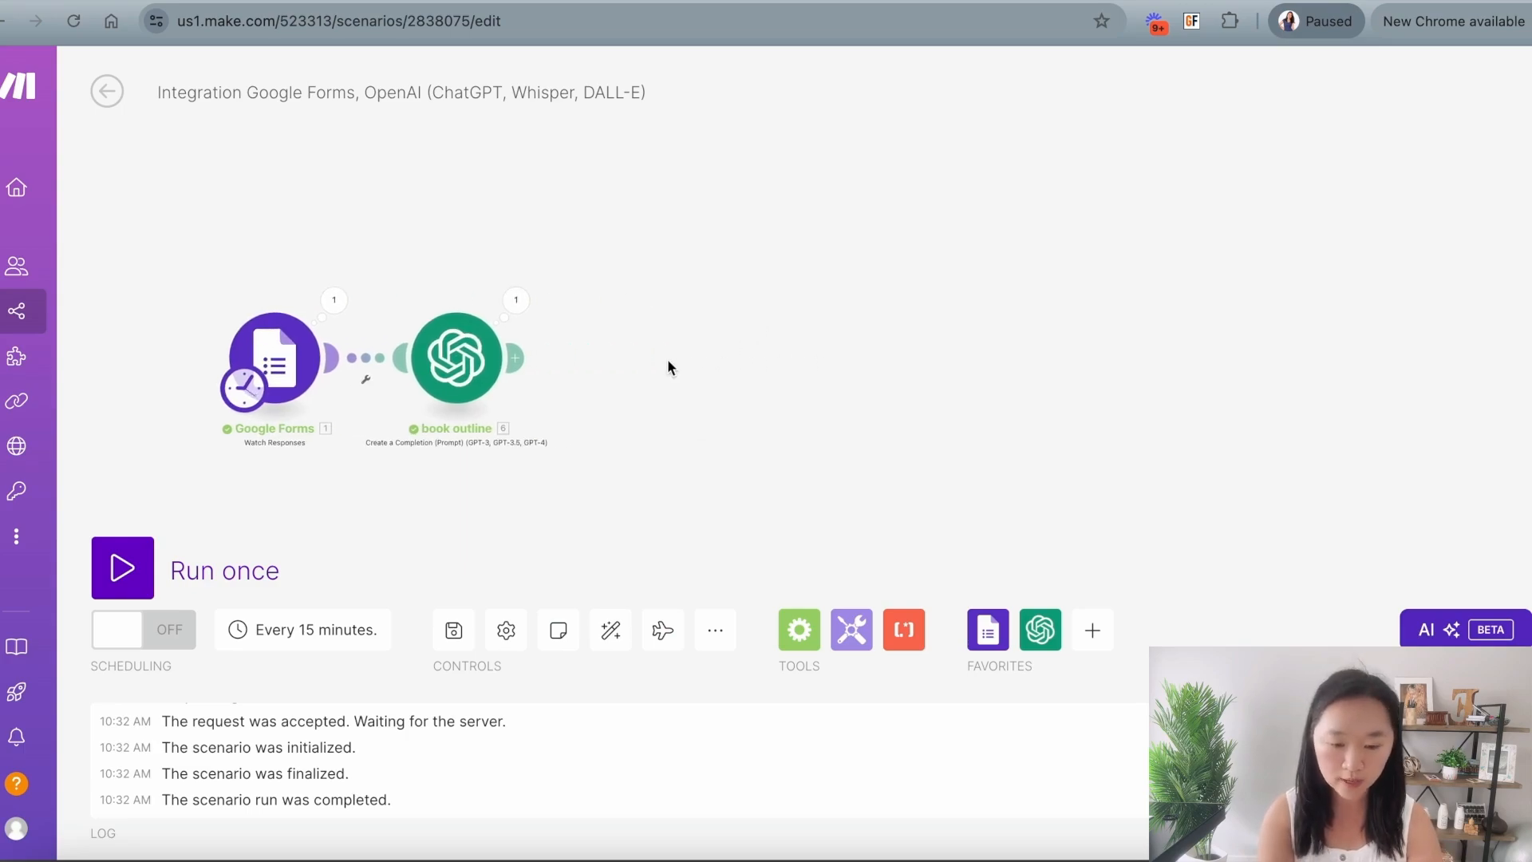
click(517, 363)
text(v)
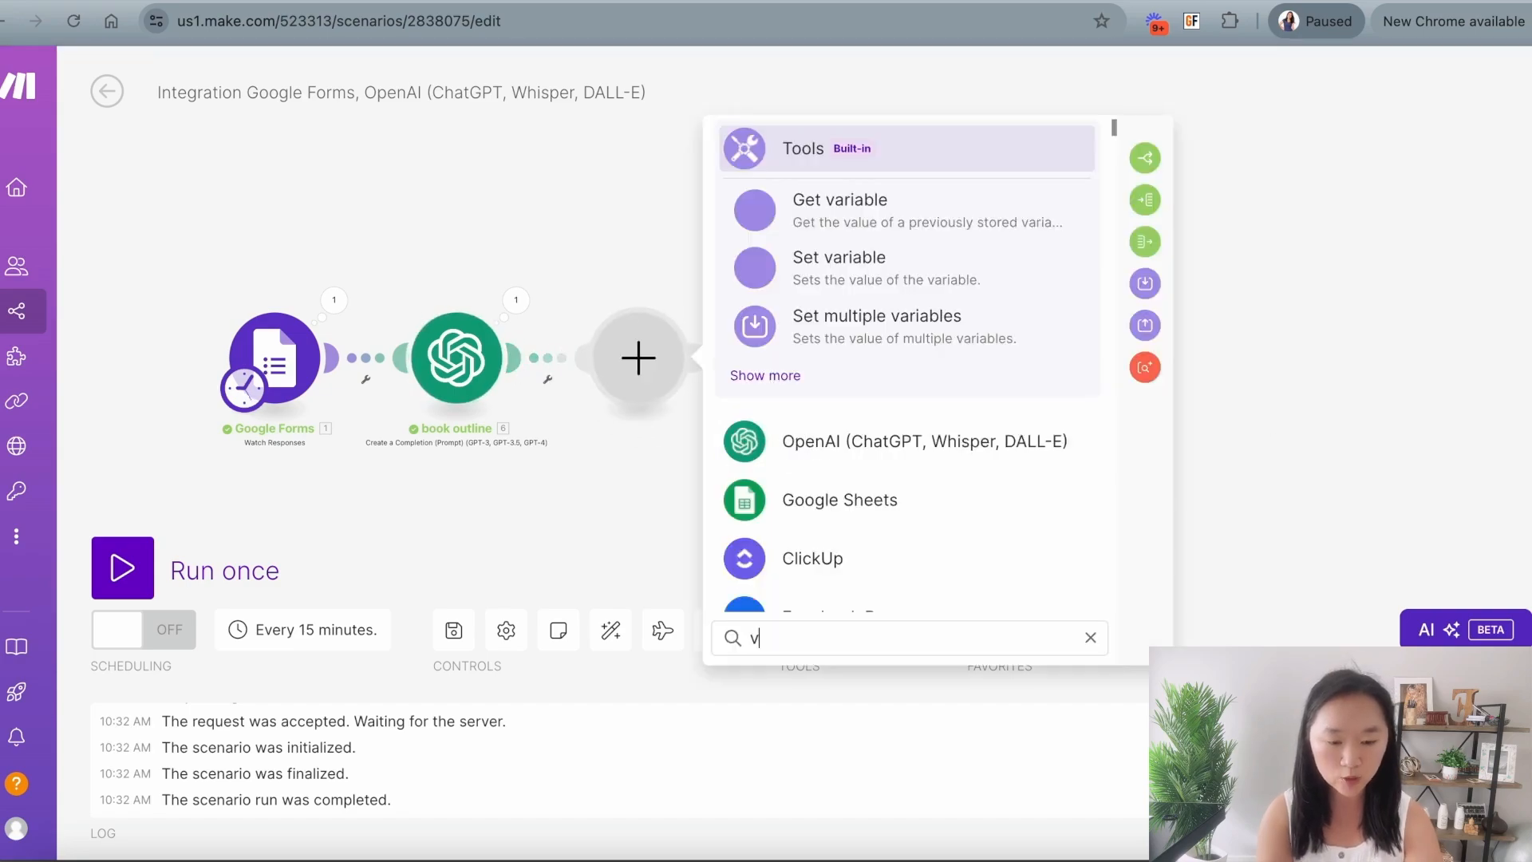
text(ari)
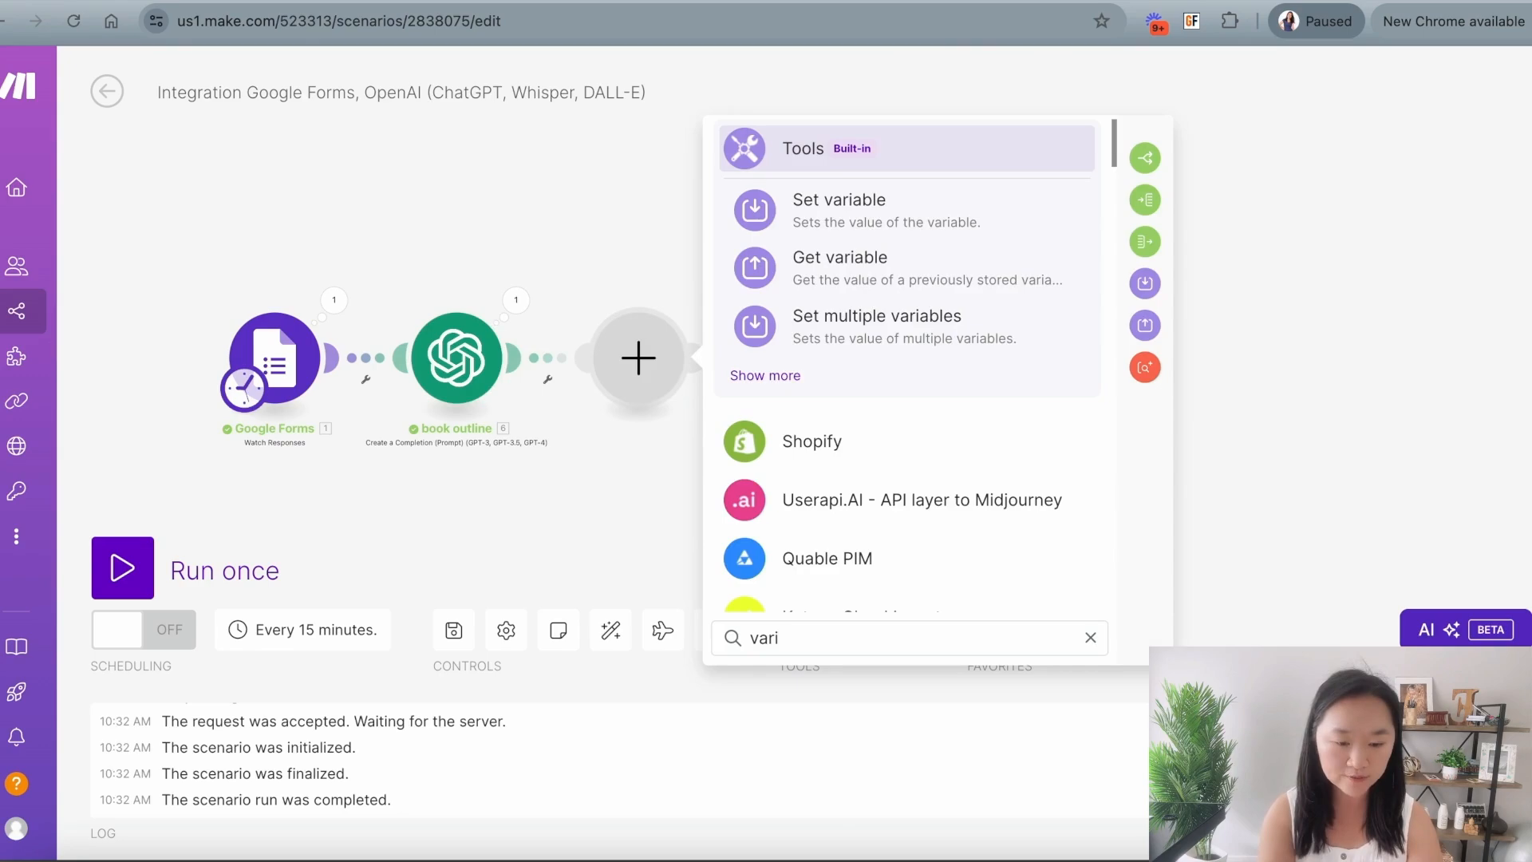
click(831, 211)
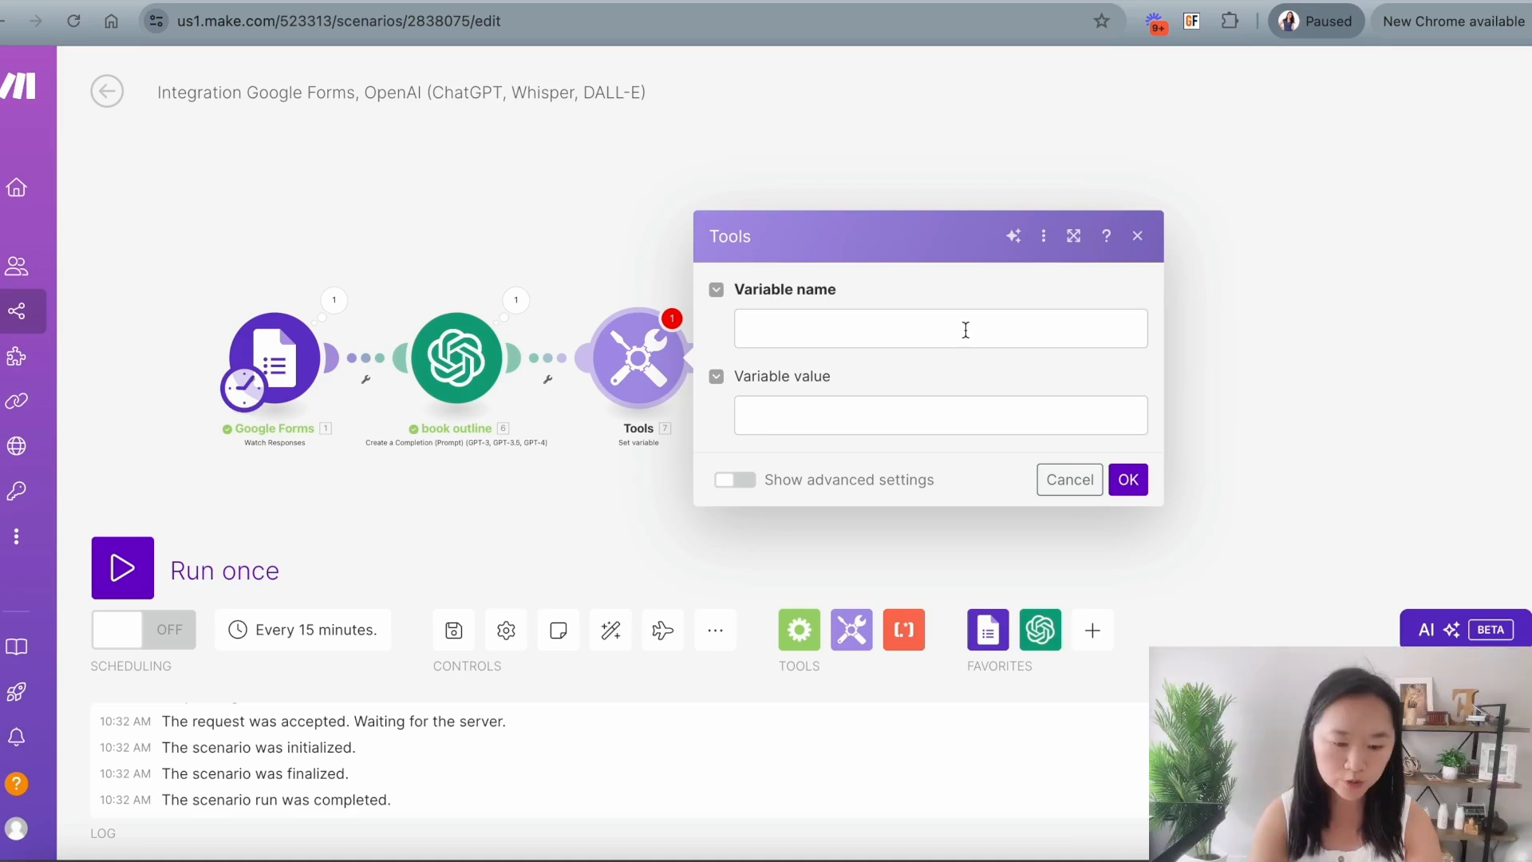
Step: Name the variable "cumulative chapters", leave its value empty, and save the Set variable module
click(965, 330)
text(c)
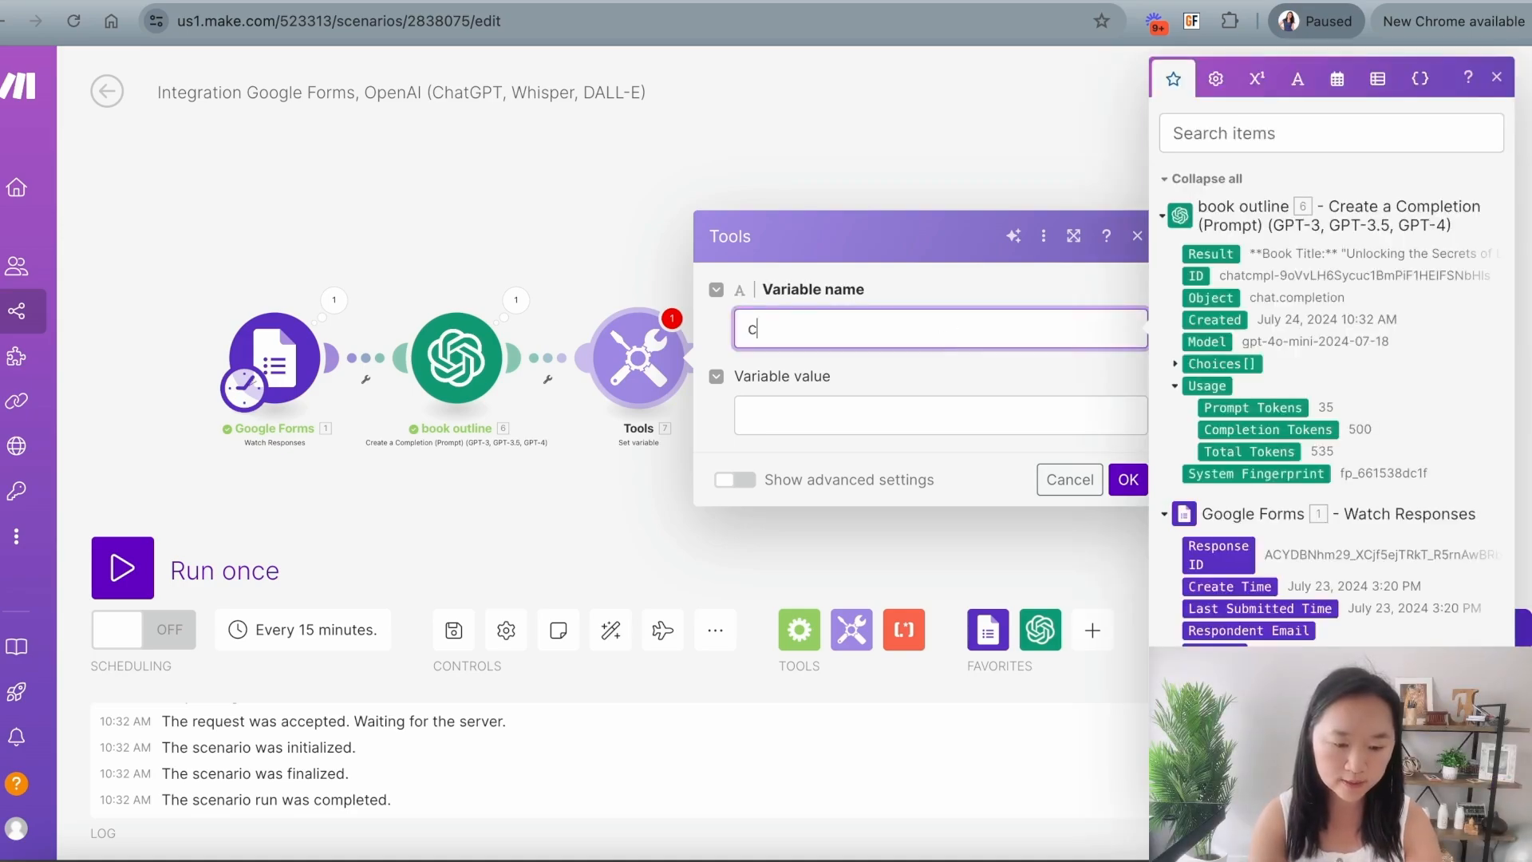
text(umulative chapters)
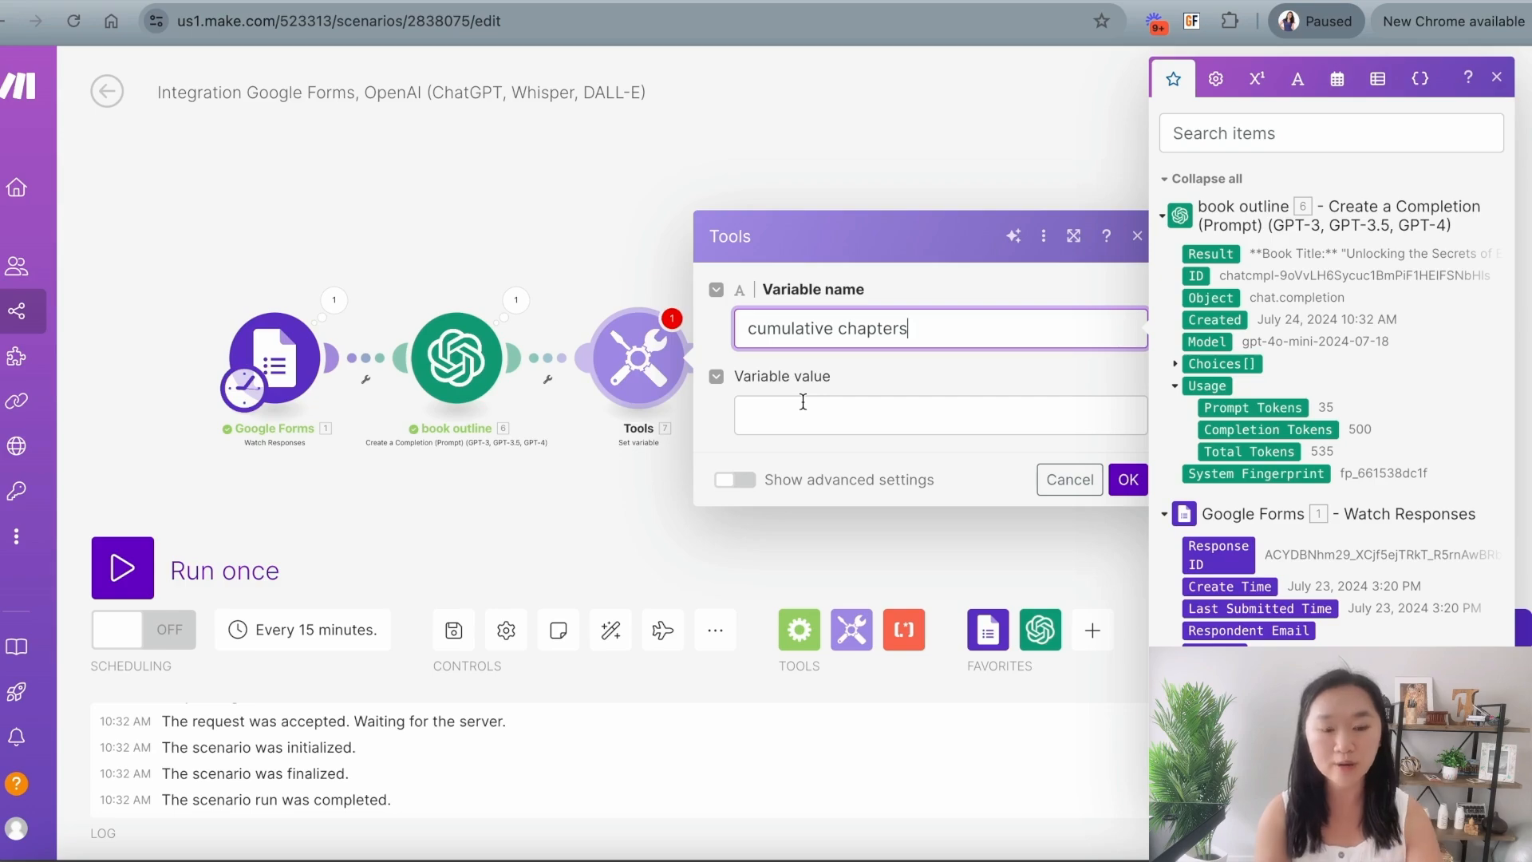
click(1130, 480)
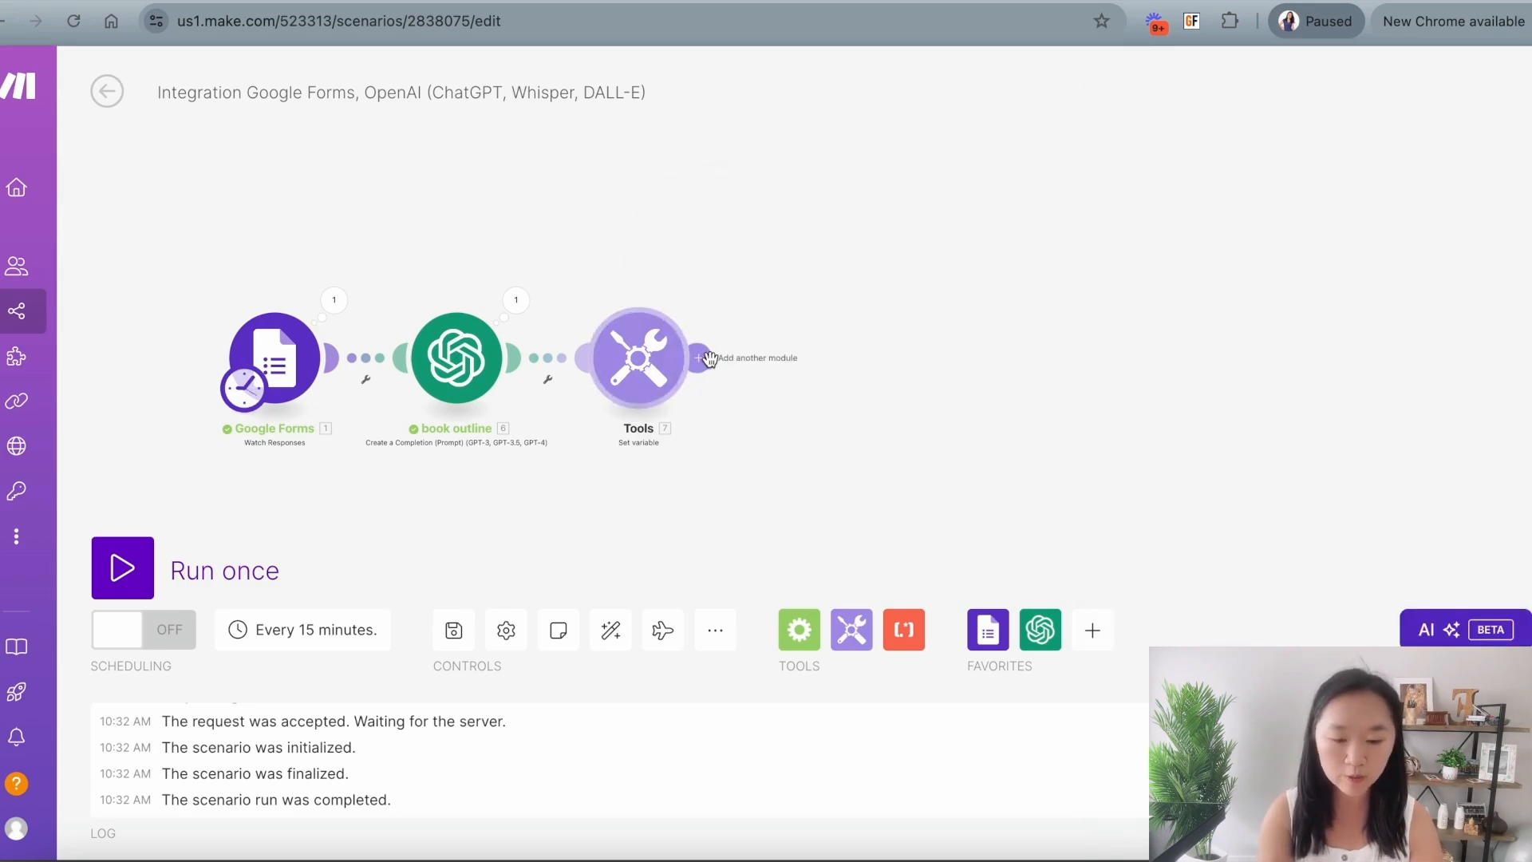
Step: Add a Flow Control Repeater module after the Set variable module
click(707, 358)
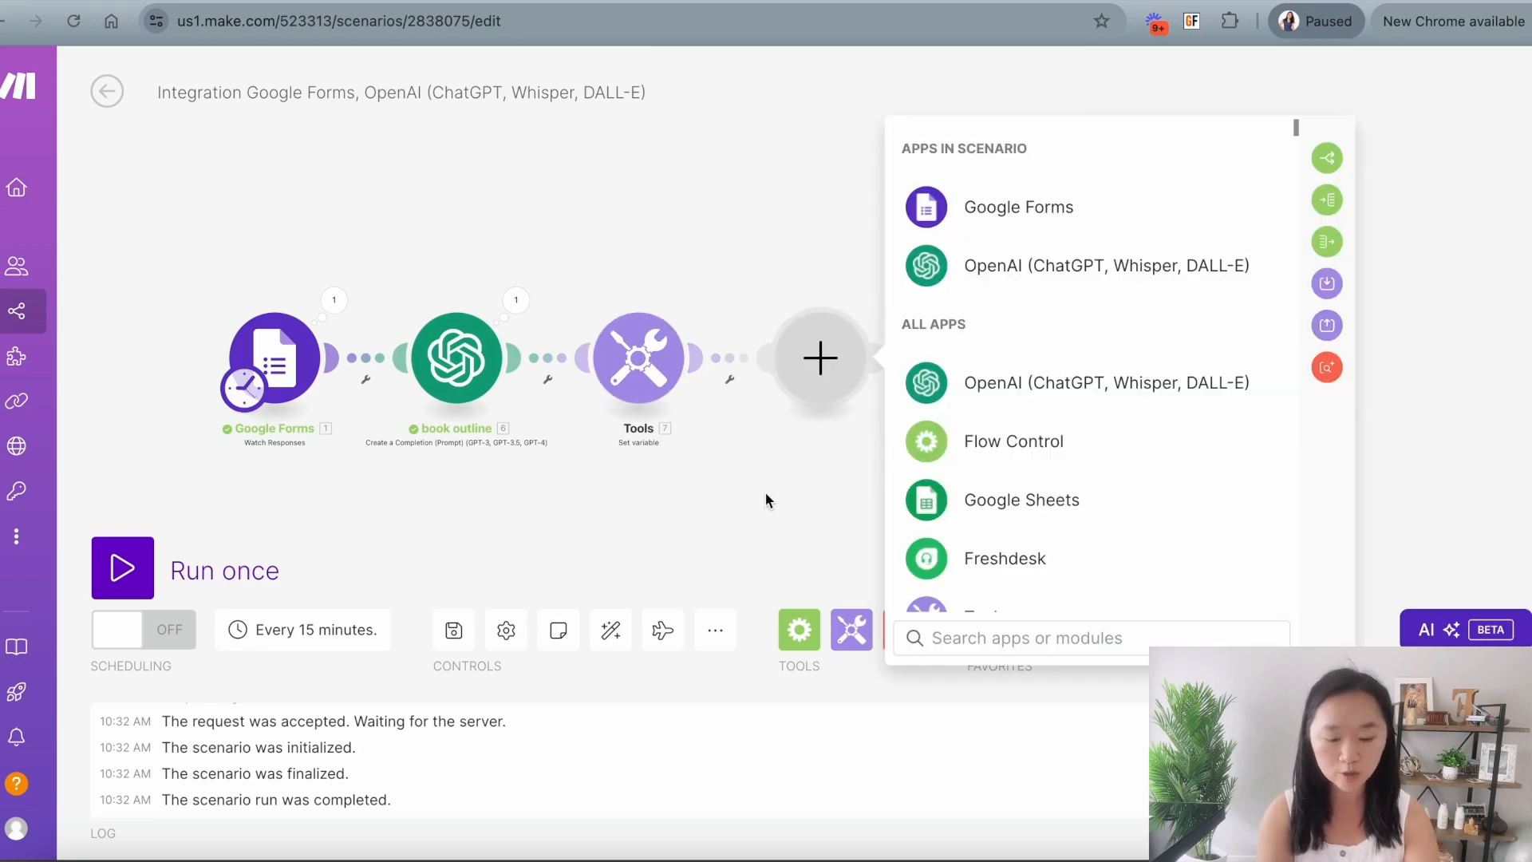
text(repe)
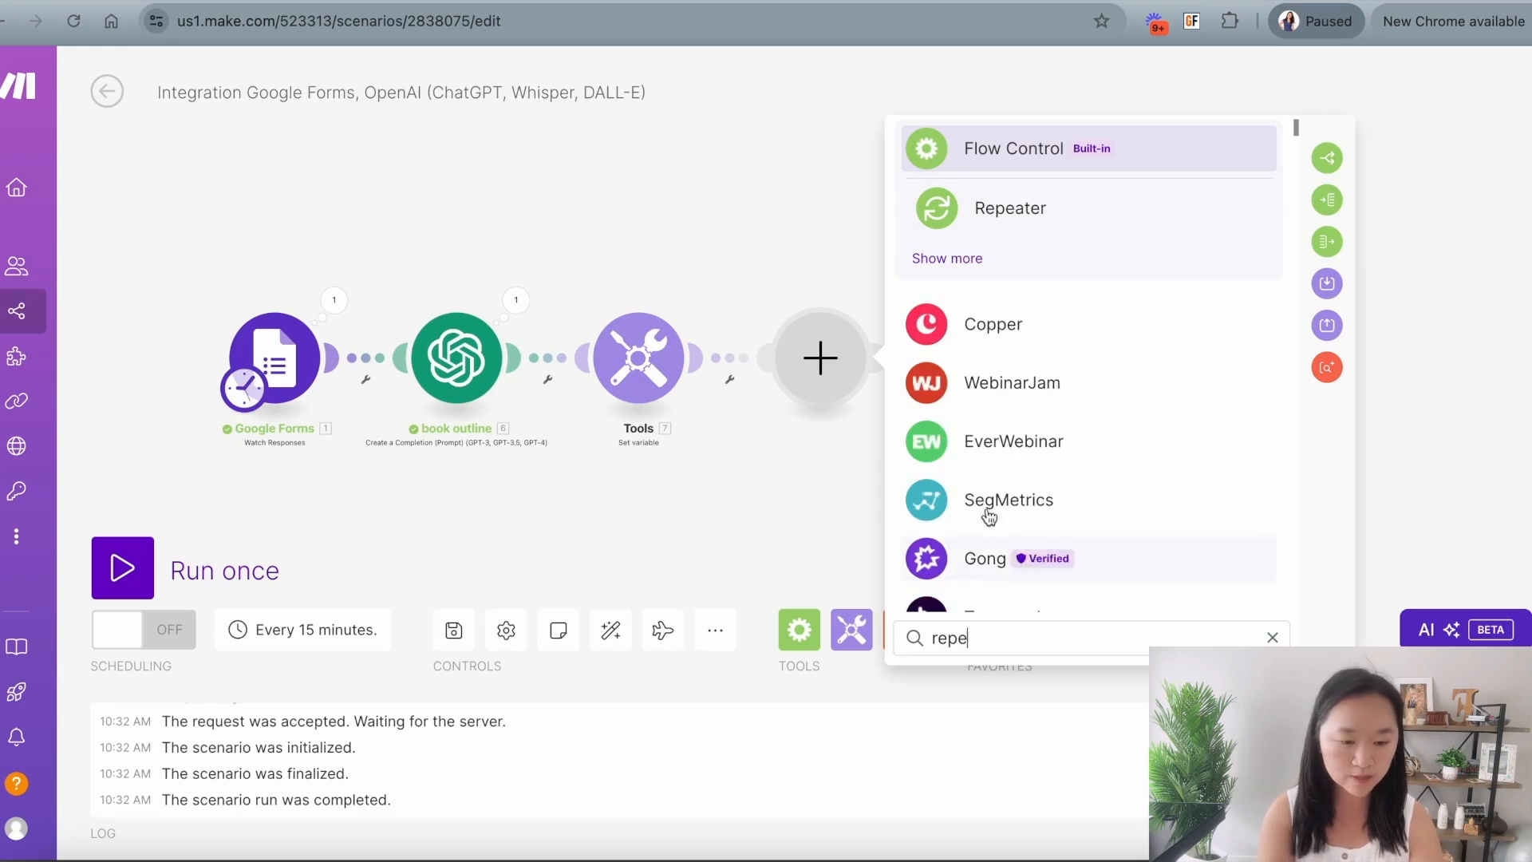
click(1004, 216)
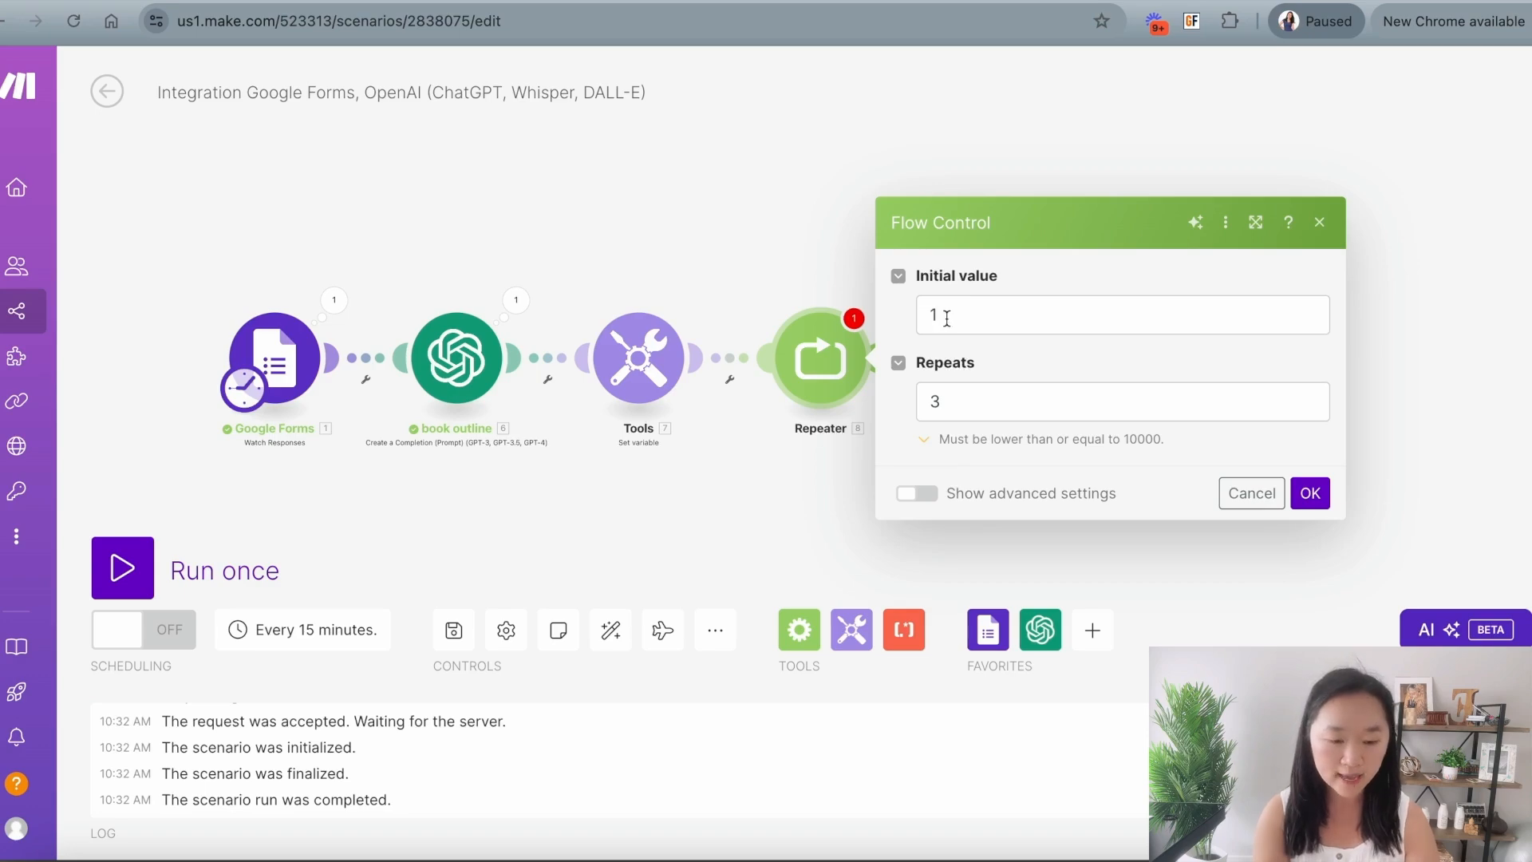
Step: Map the form's Number of chapters answer value as the Repeater's Repeats and save the module
click(952, 398)
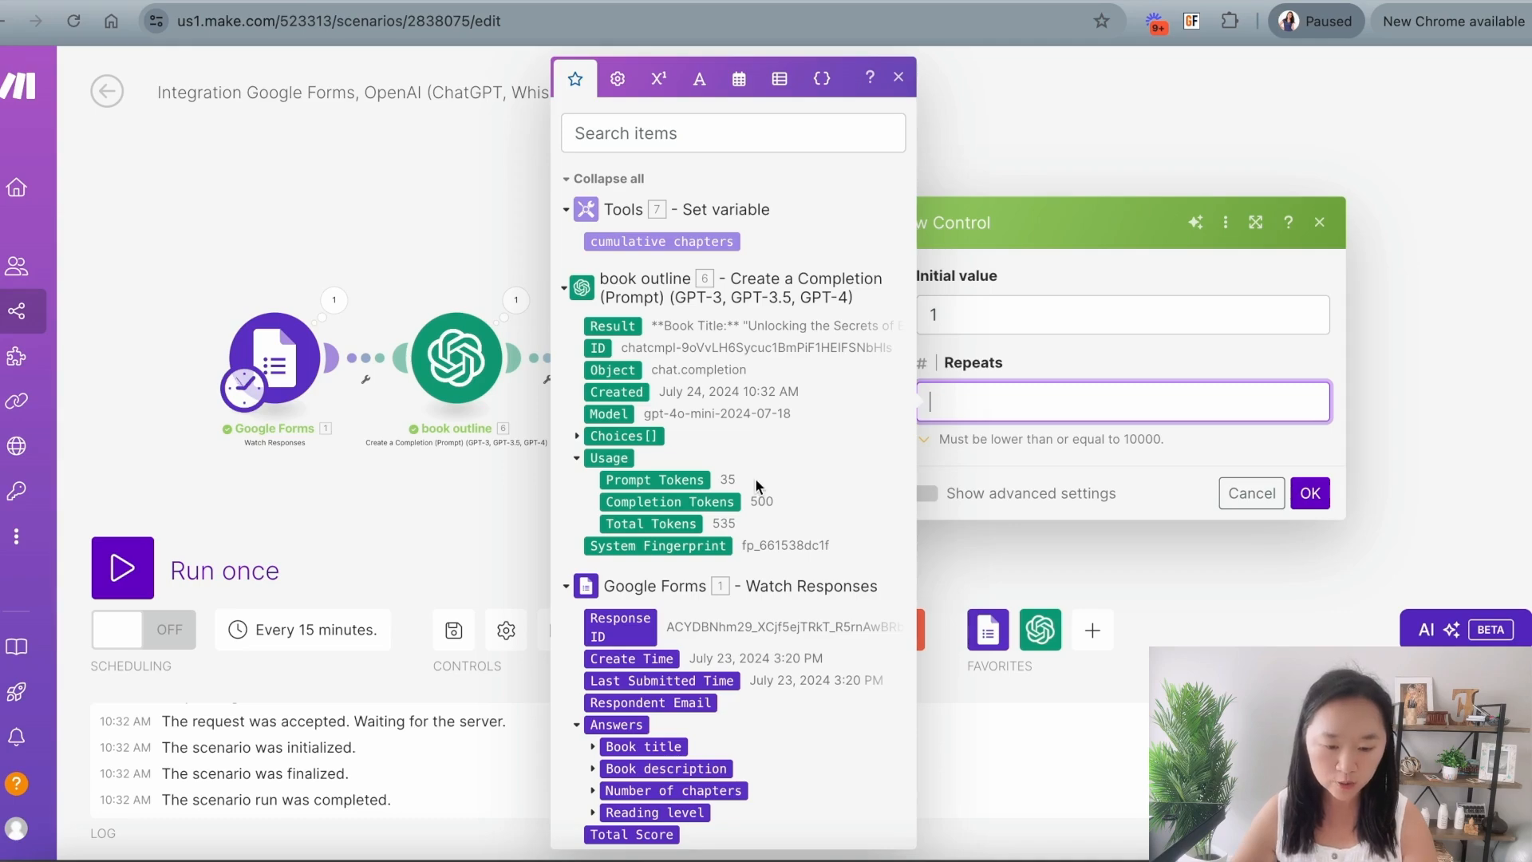
scroll(758, 479, down, 1)
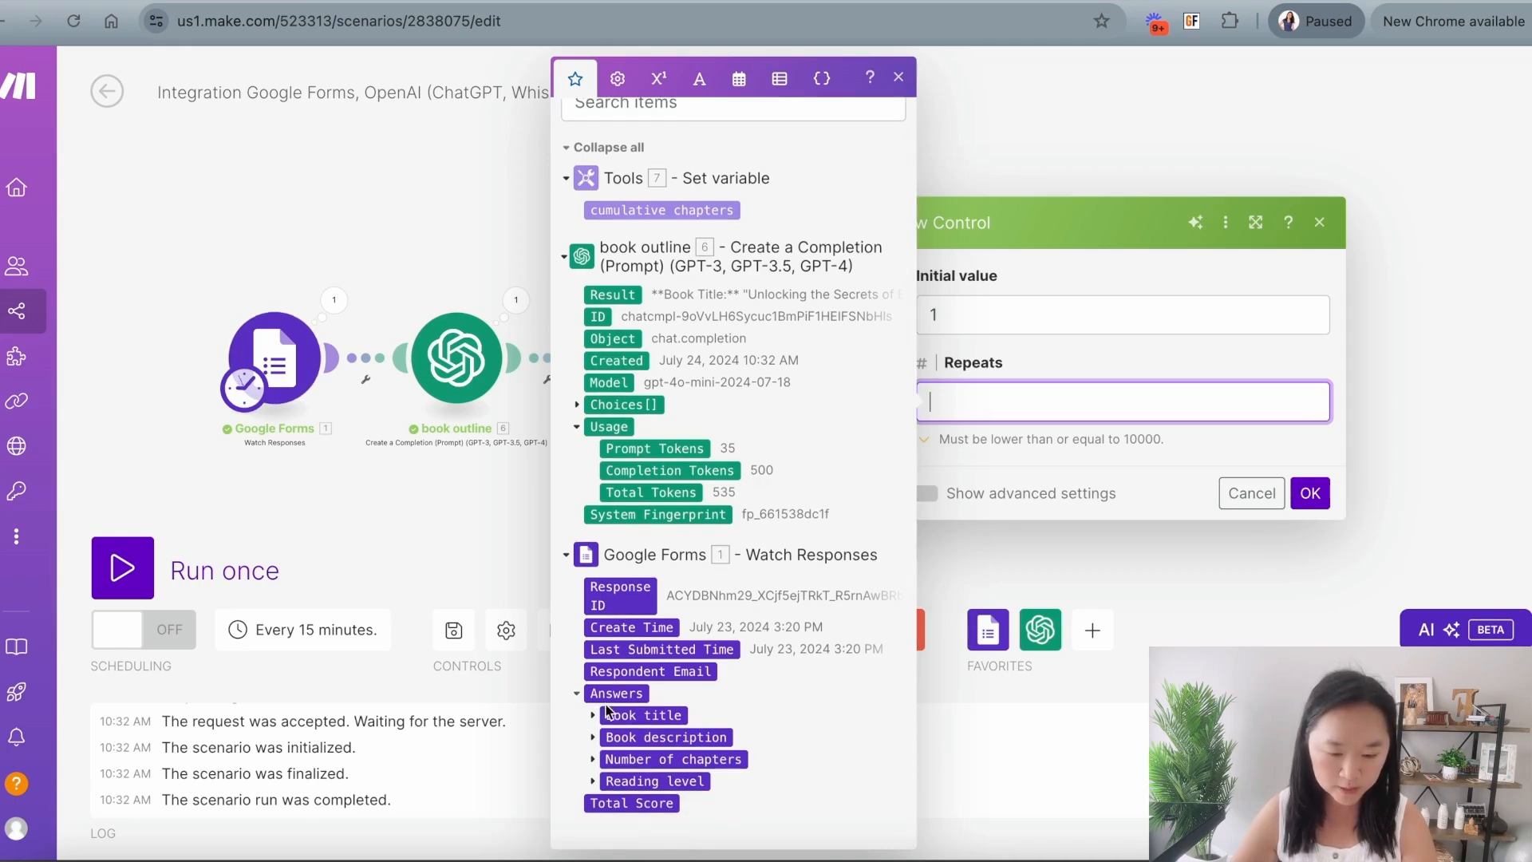
click(594, 759)
scroll(598, 760, down, 2)
click(609, 758)
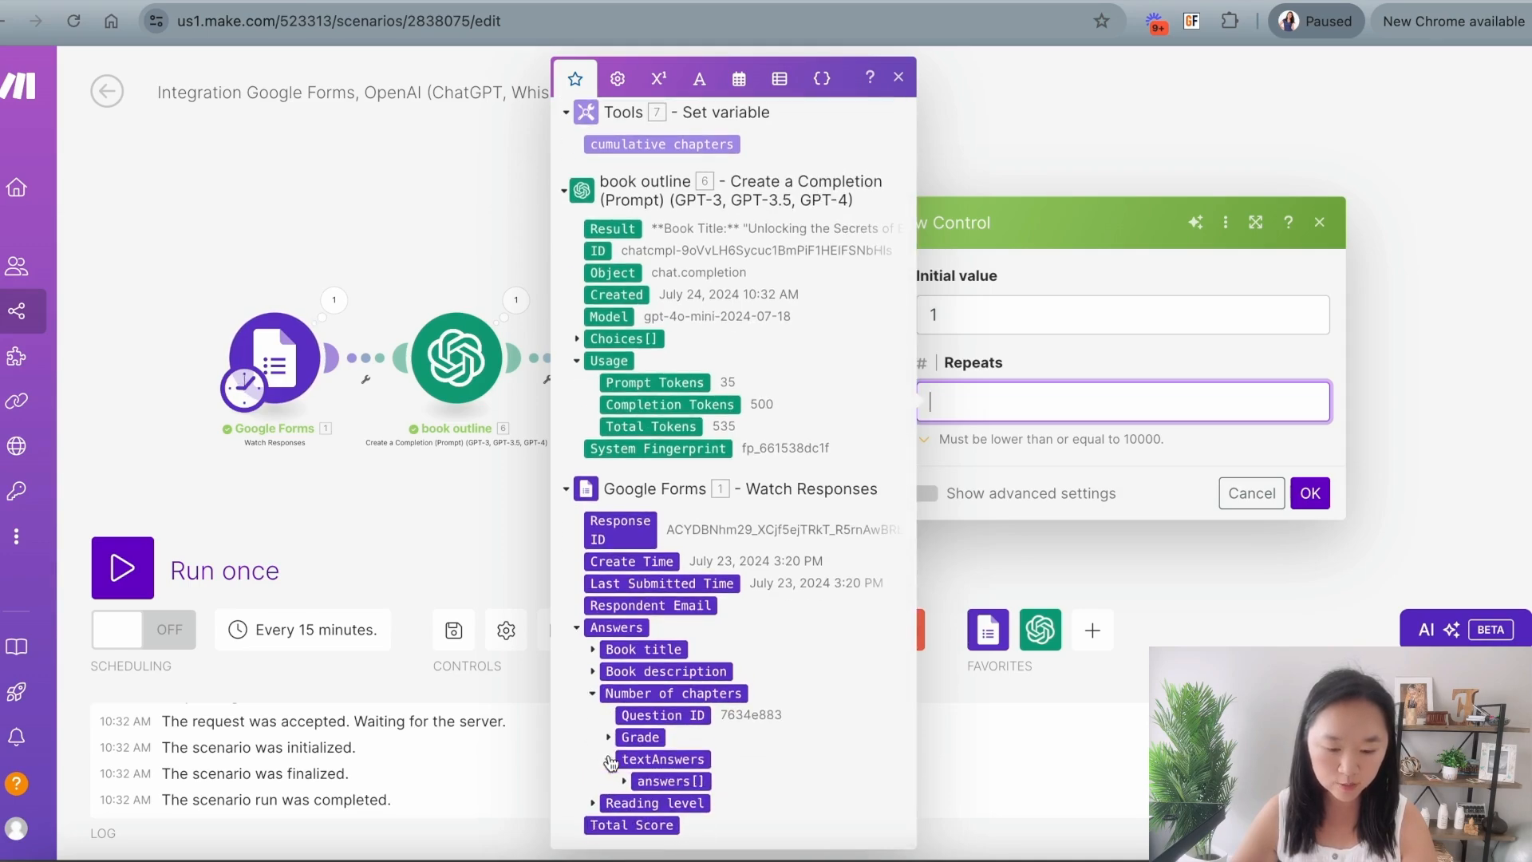
scroll(611, 762, down, 1)
click(624, 759)
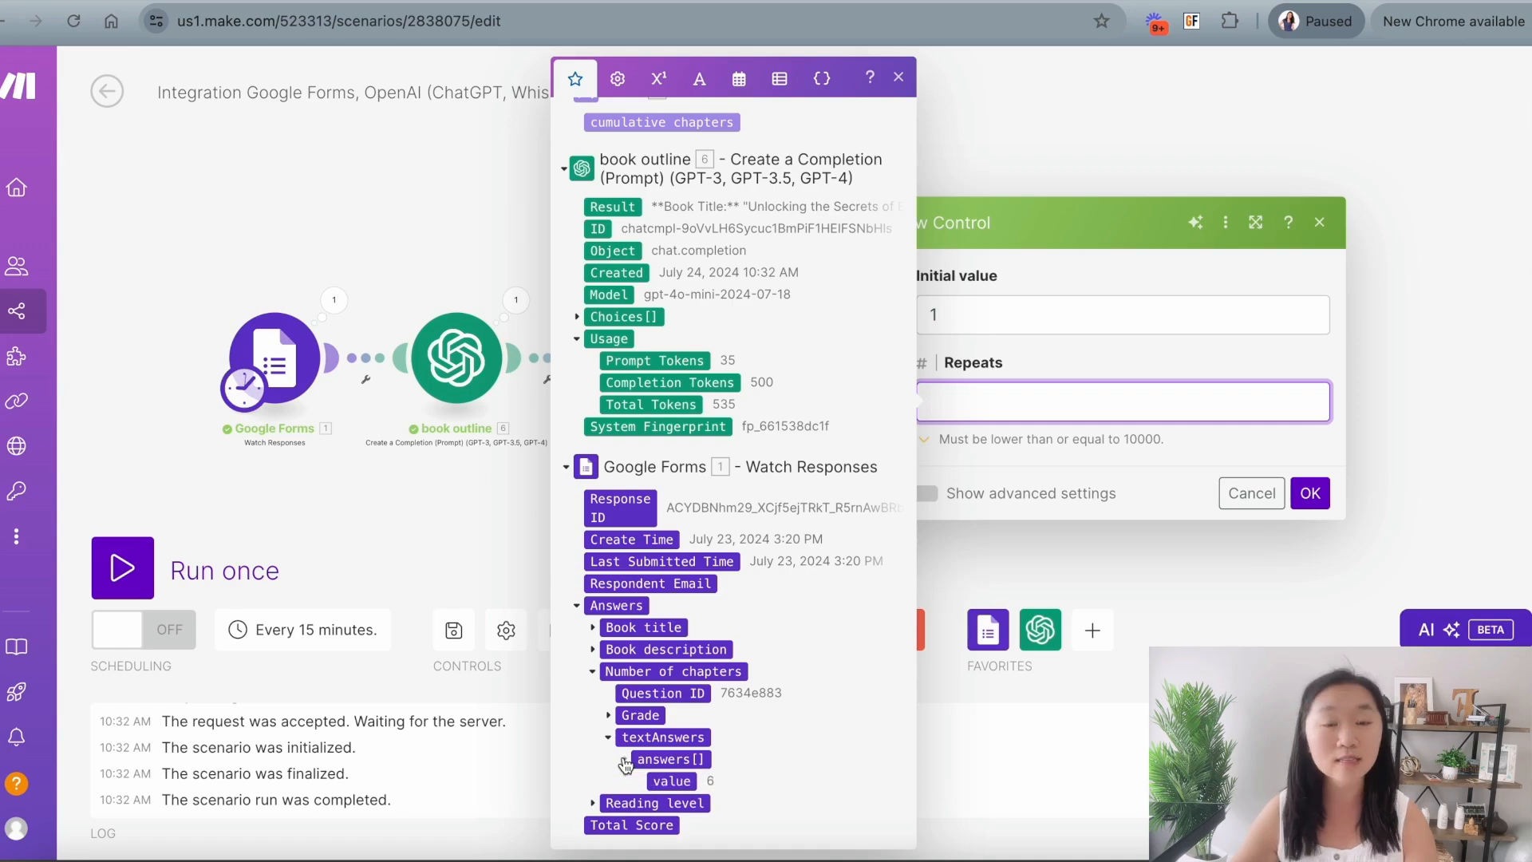
click(670, 788)
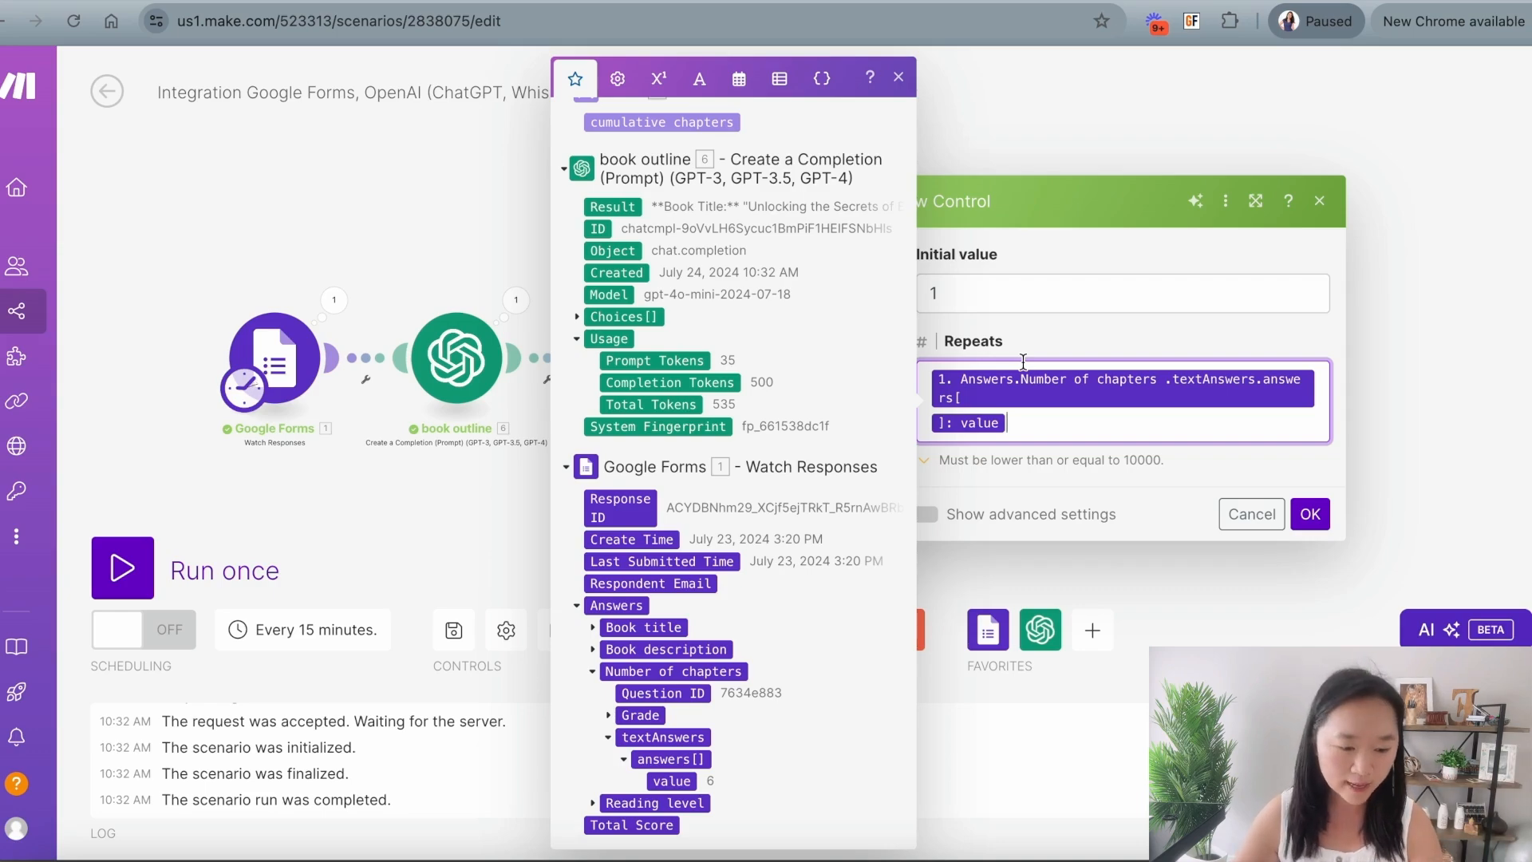
click(1207, 468)
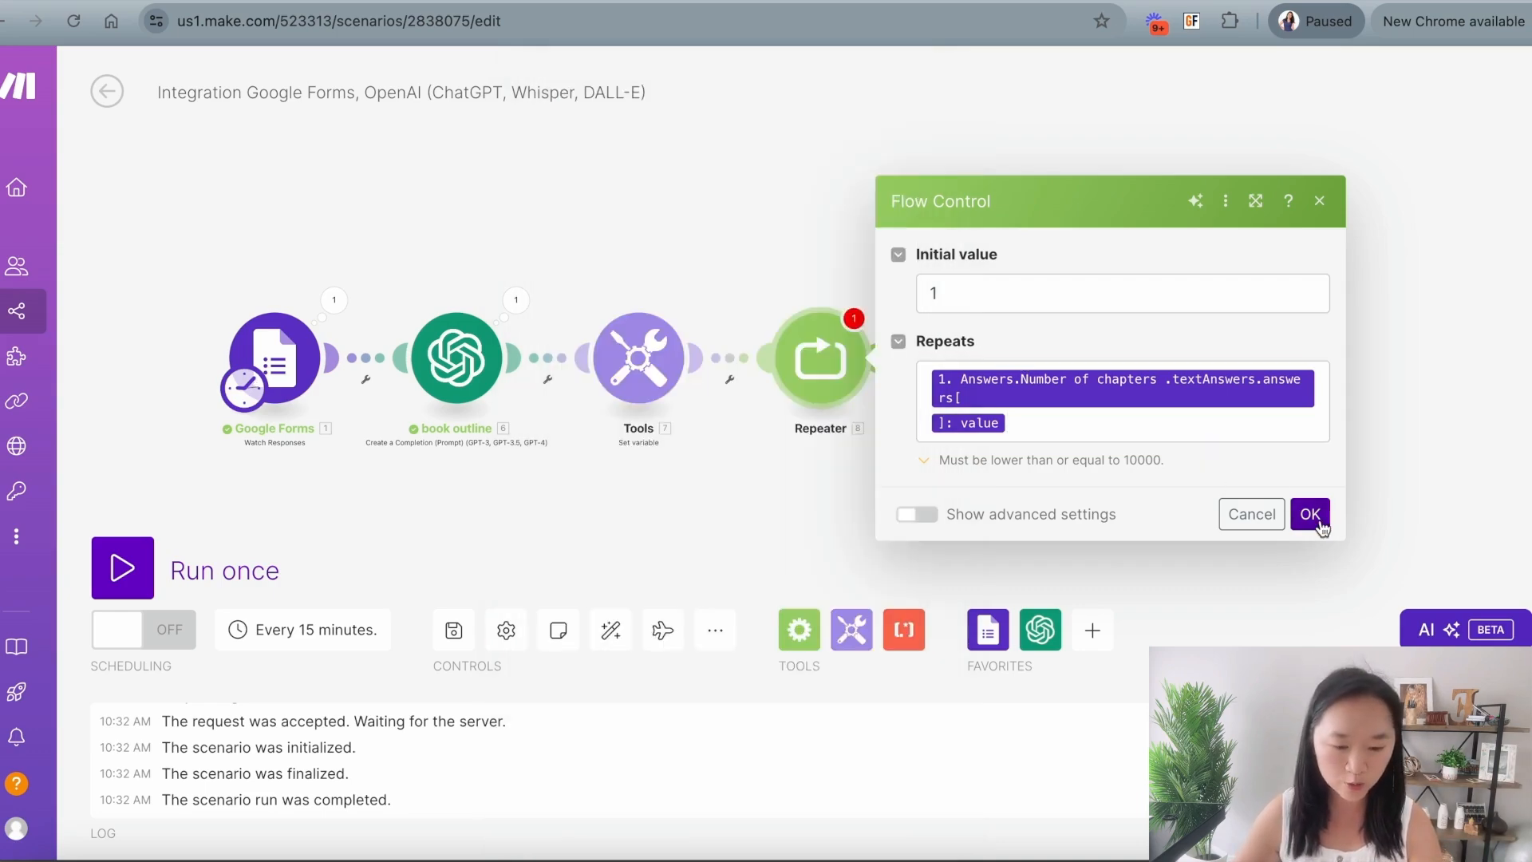
click(1311, 515)
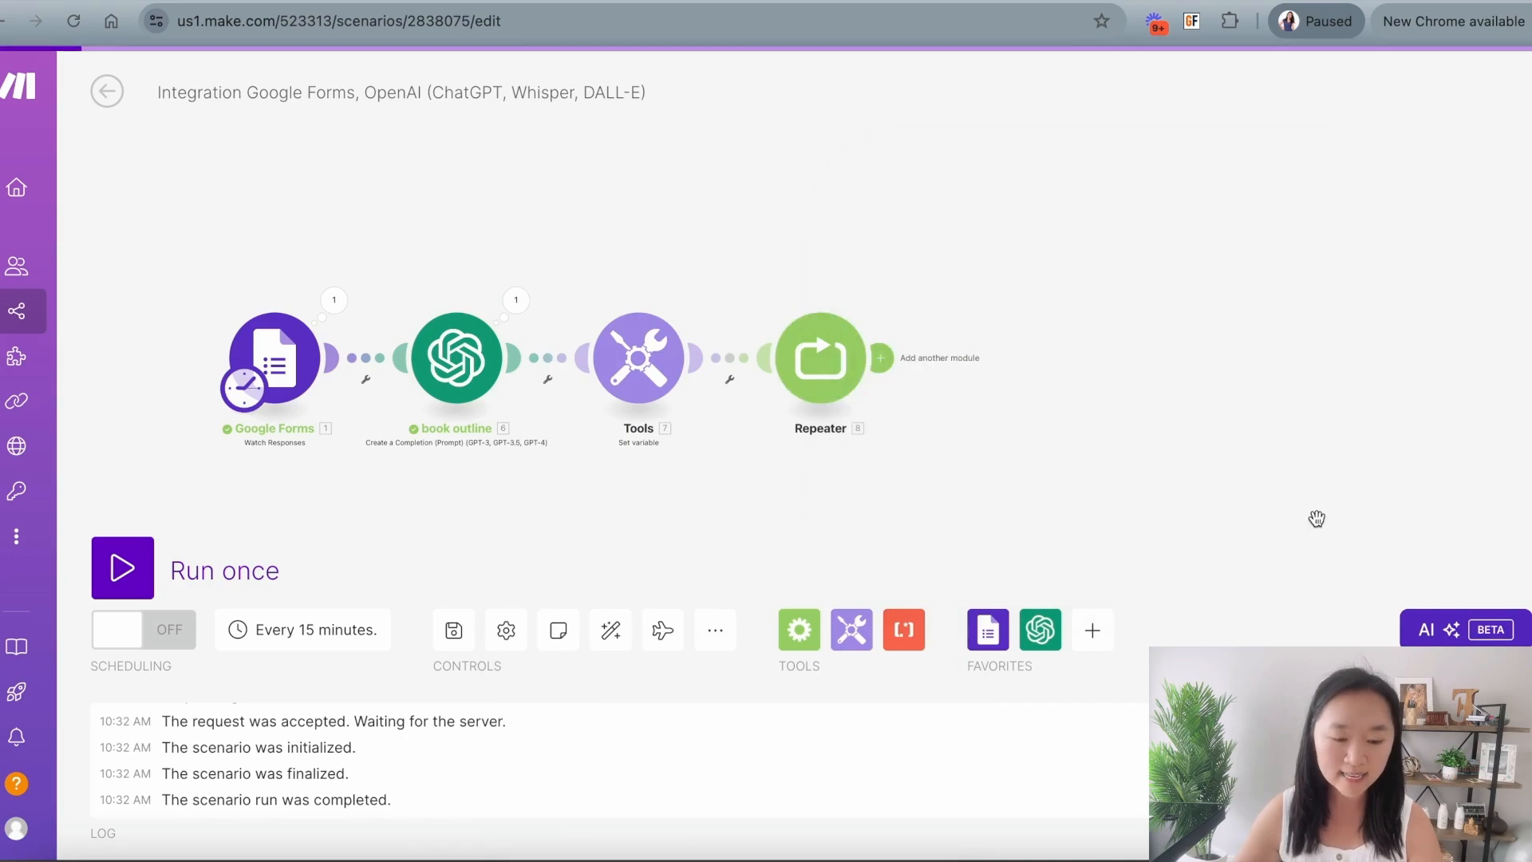
Step: Add a Tools Get variable module after the Repeater that reads the variable "cumulative chapters"
click(882, 364)
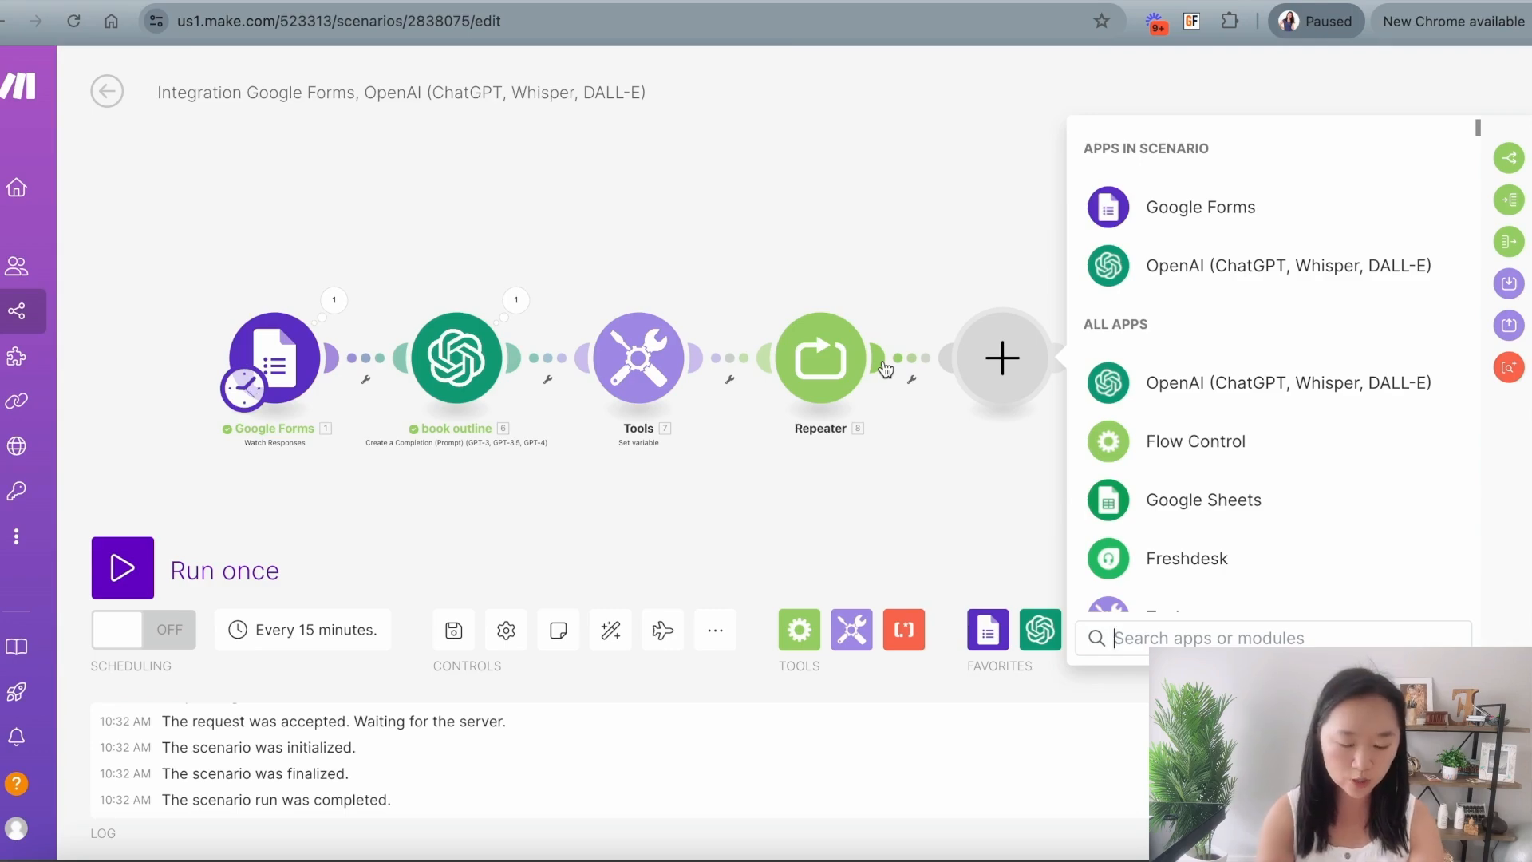
text(get v)
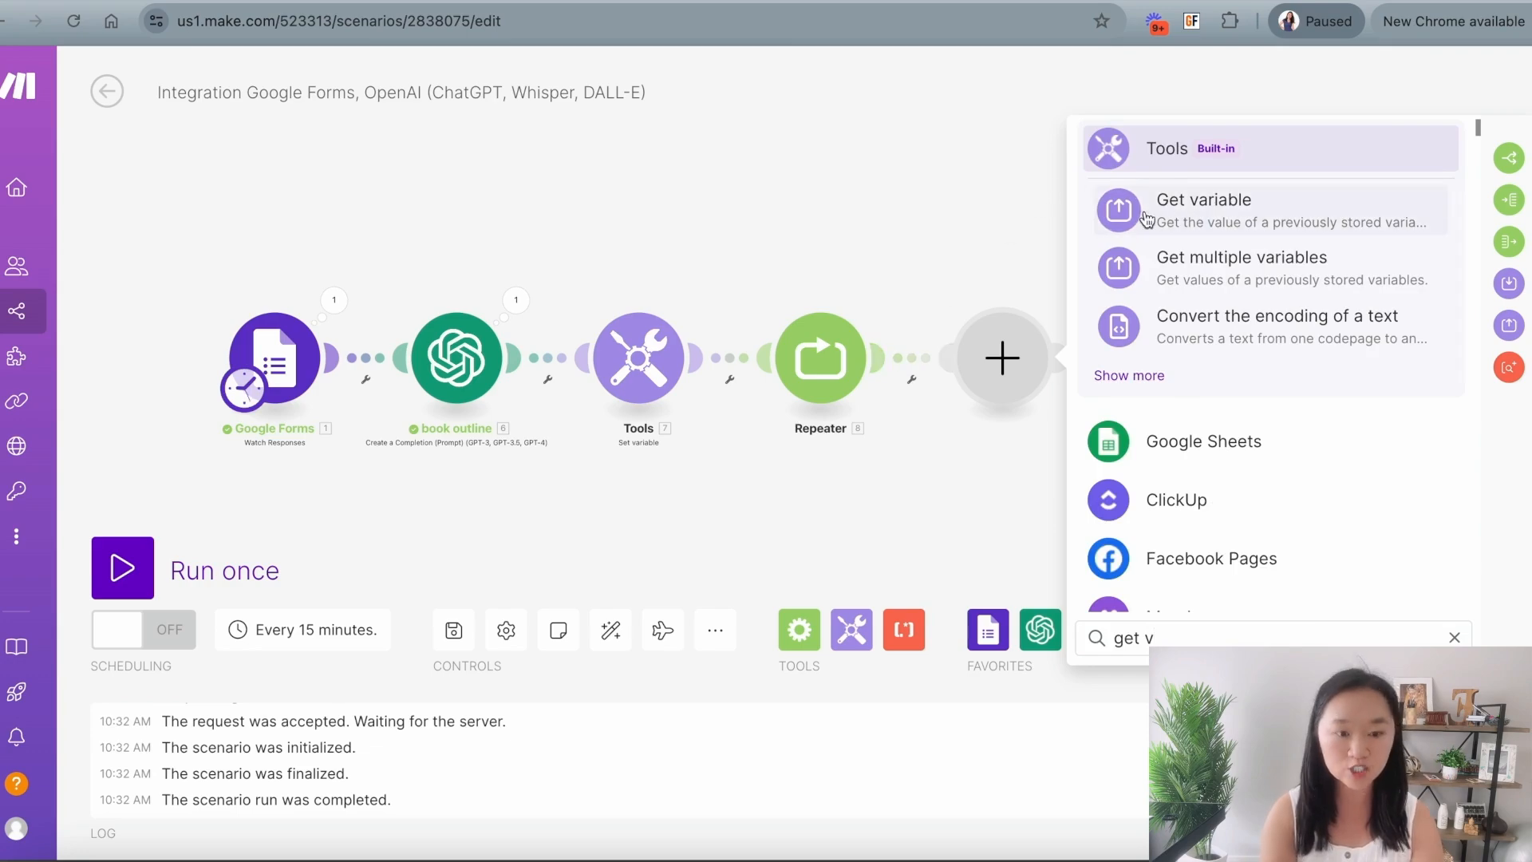
click(1201, 214)
text(cumulative)
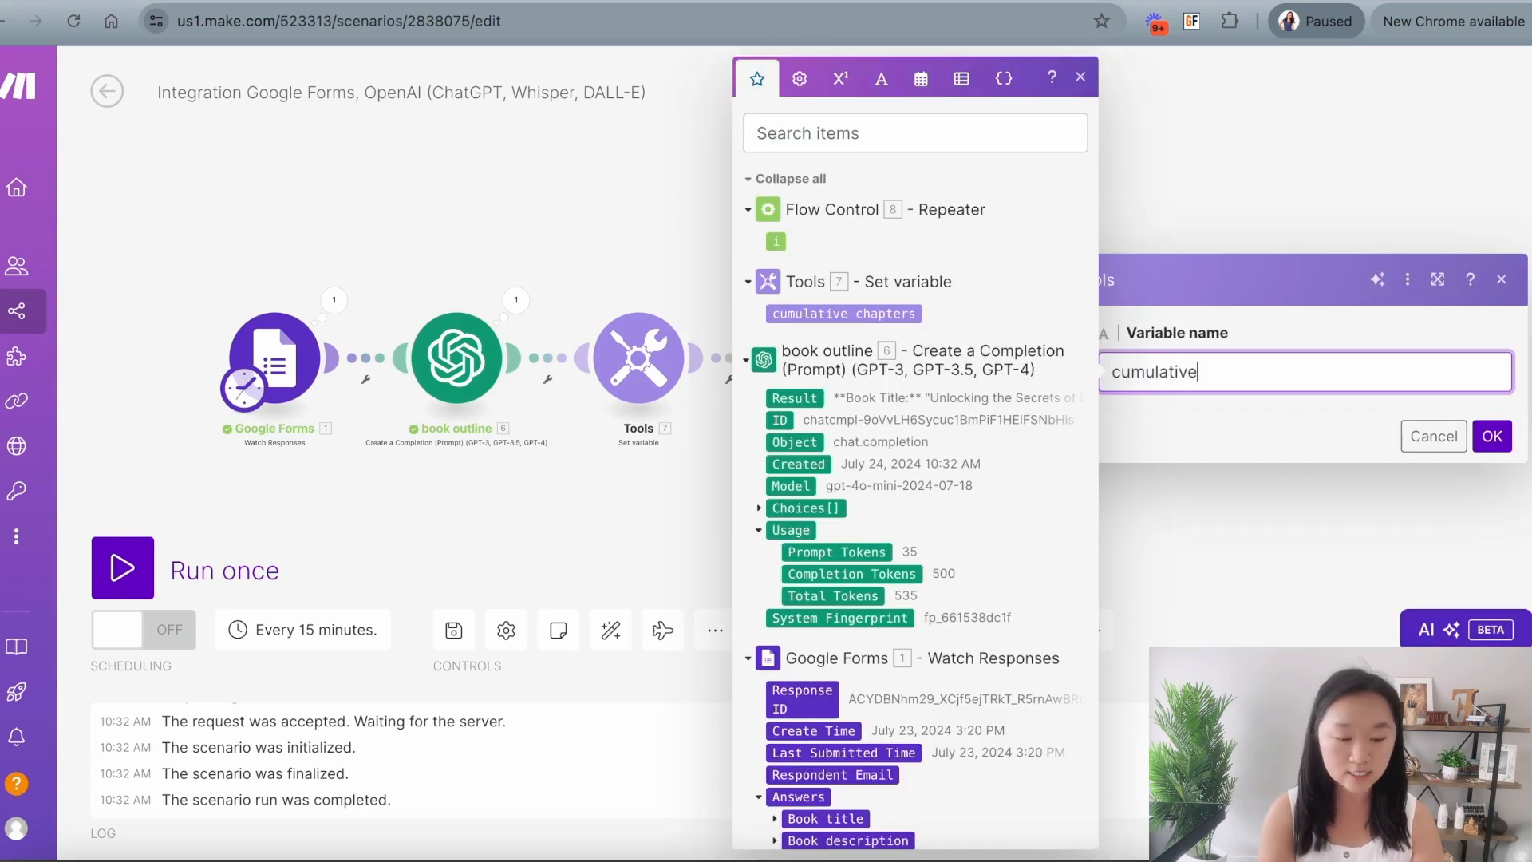
text( chapters)
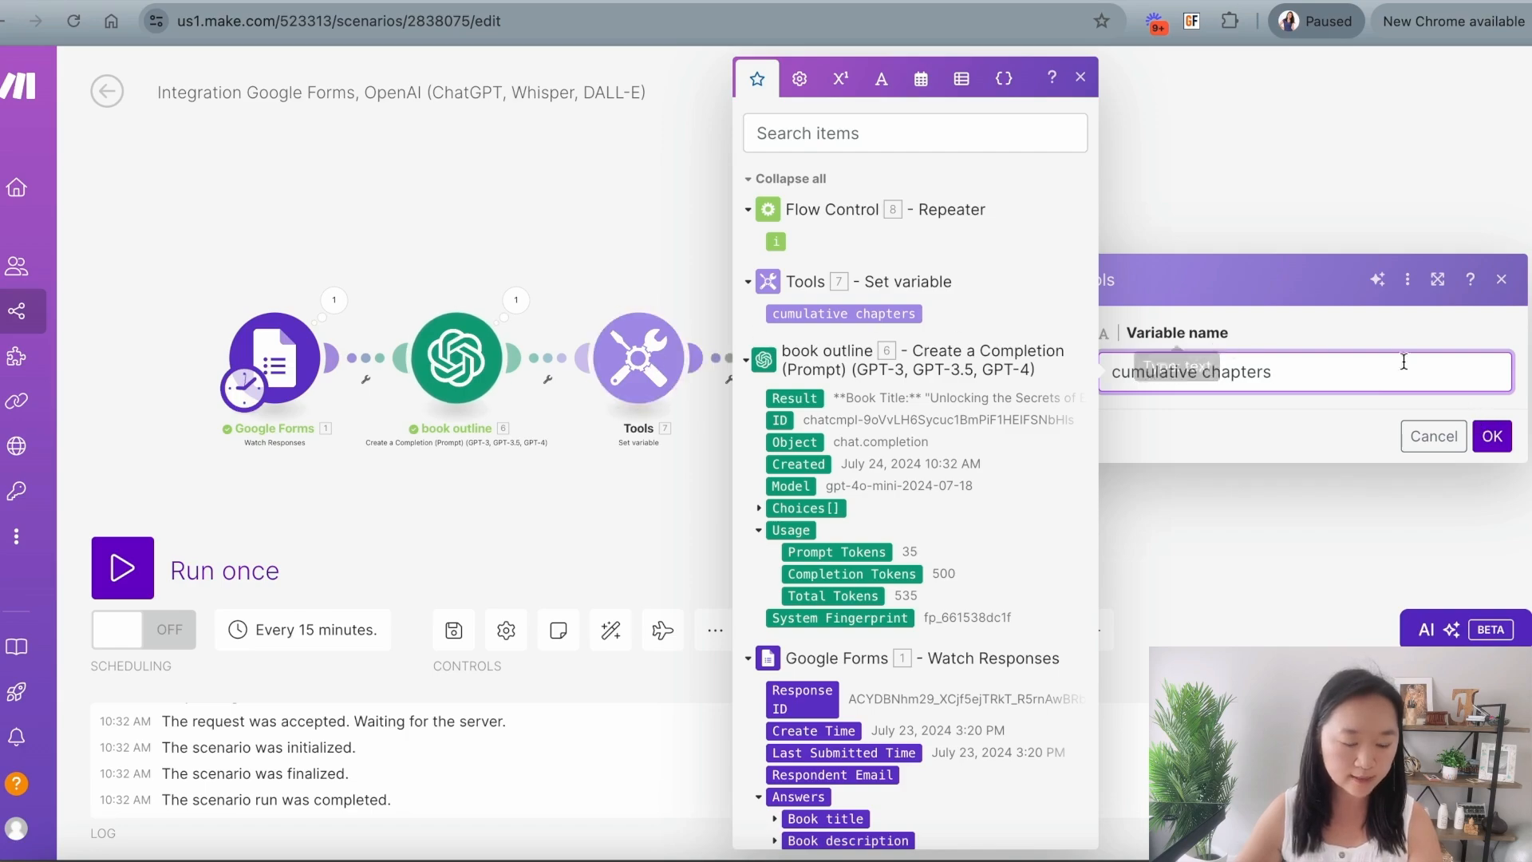
click(1492, 438)
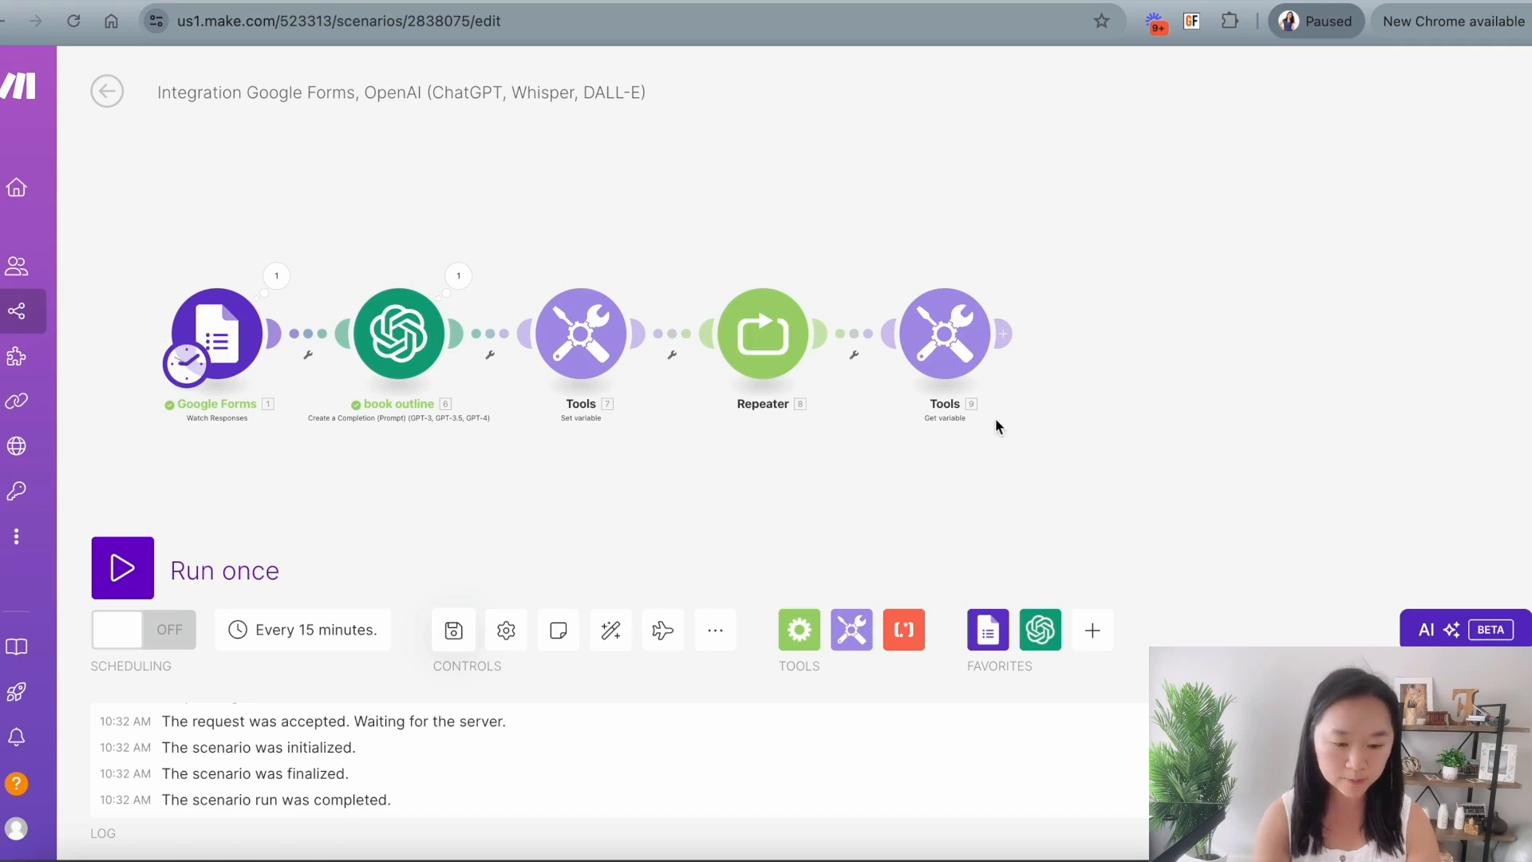
Step: Add an OpenAI Create a Completion module after Get variable, using the existing OpenAI connection and the gpt-4o-mini (system) model
click(1003, 334)
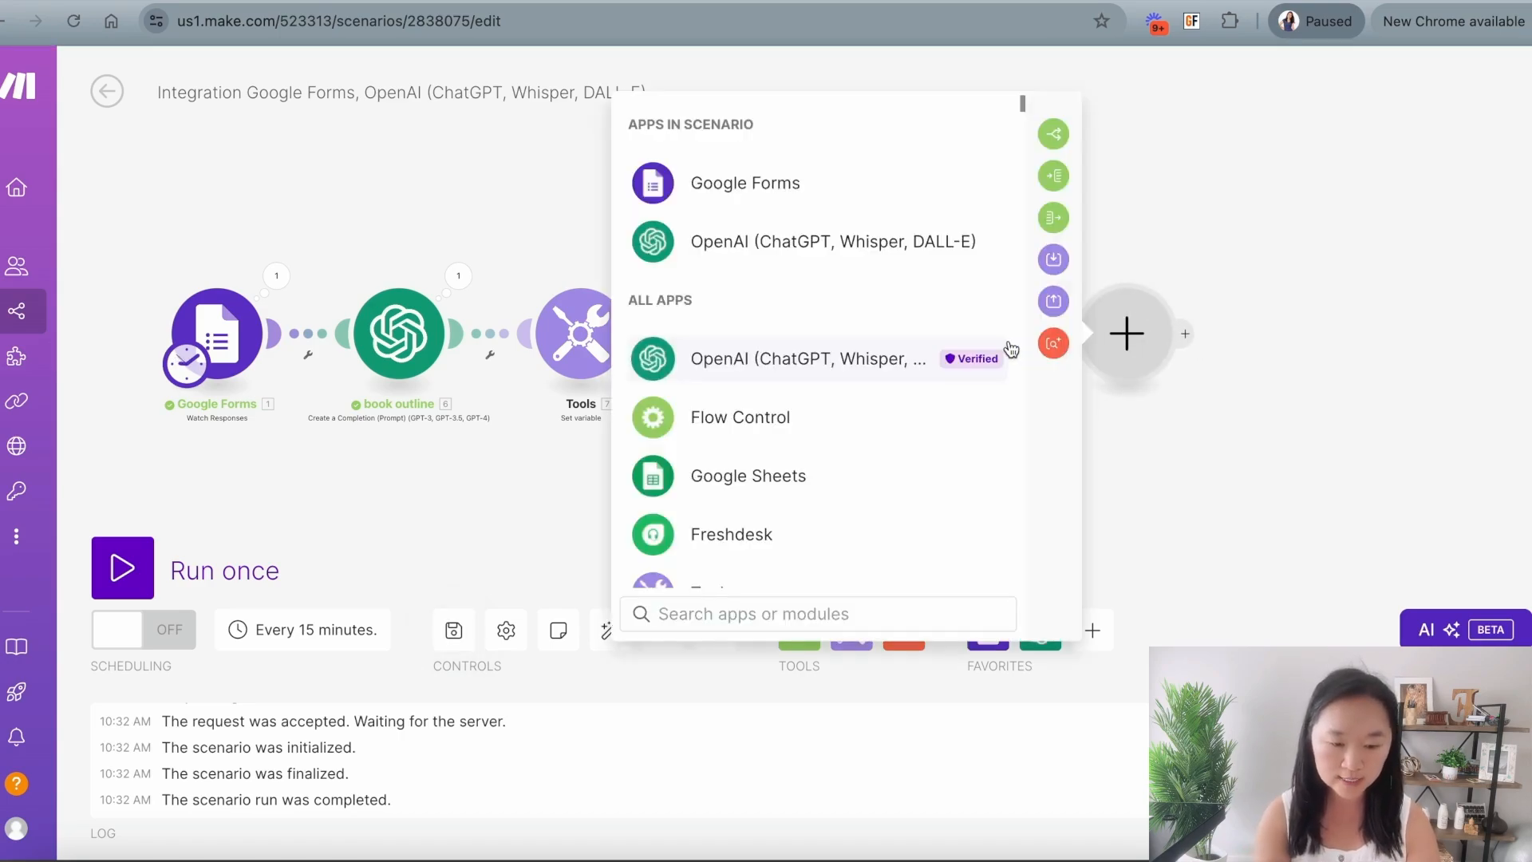
click(754, 240)
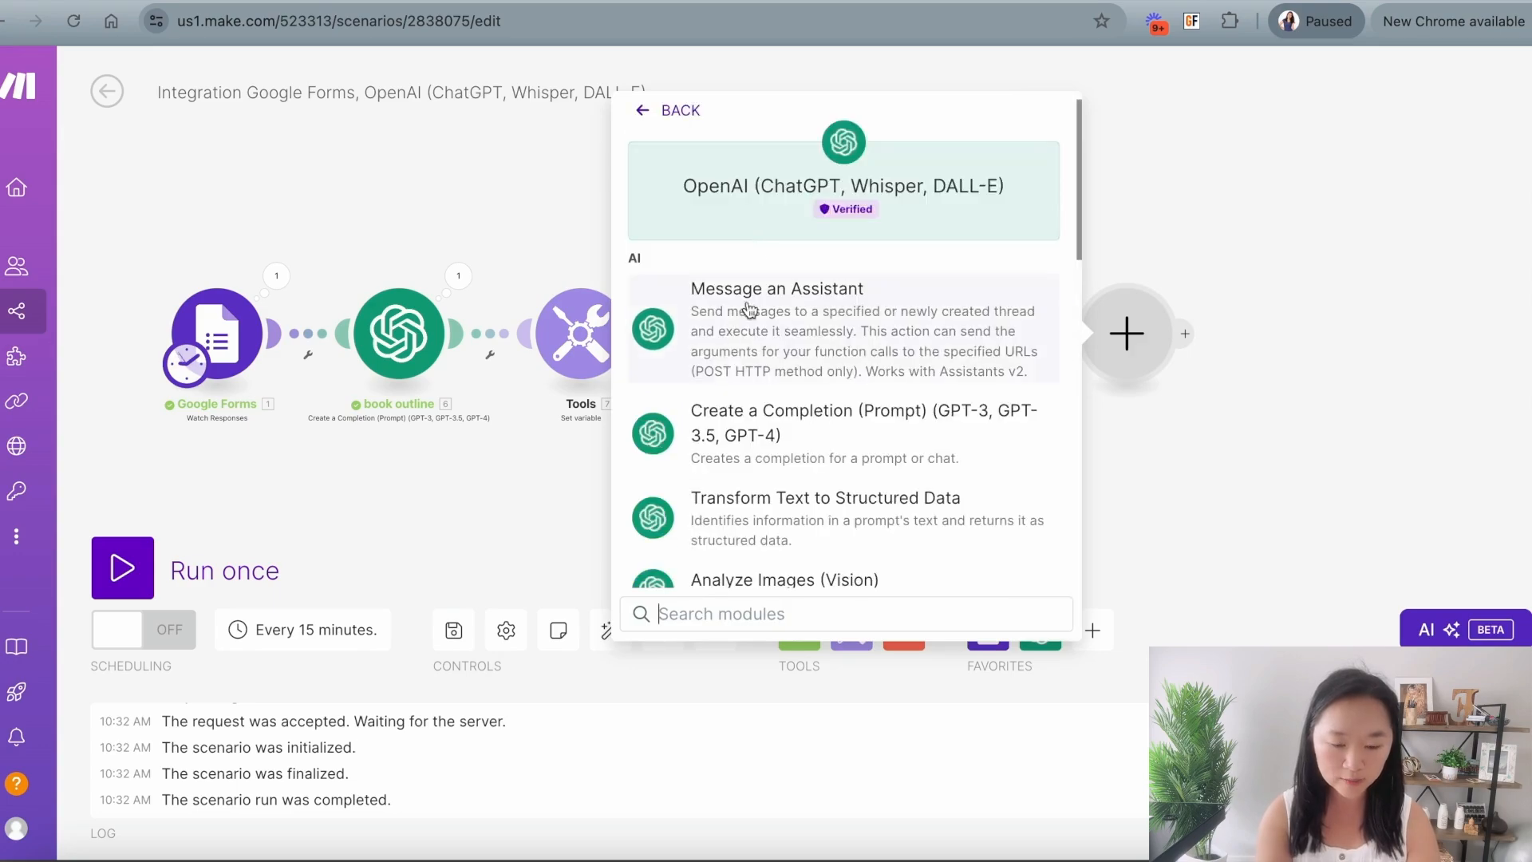
click(755, 437)
click(847, 180)
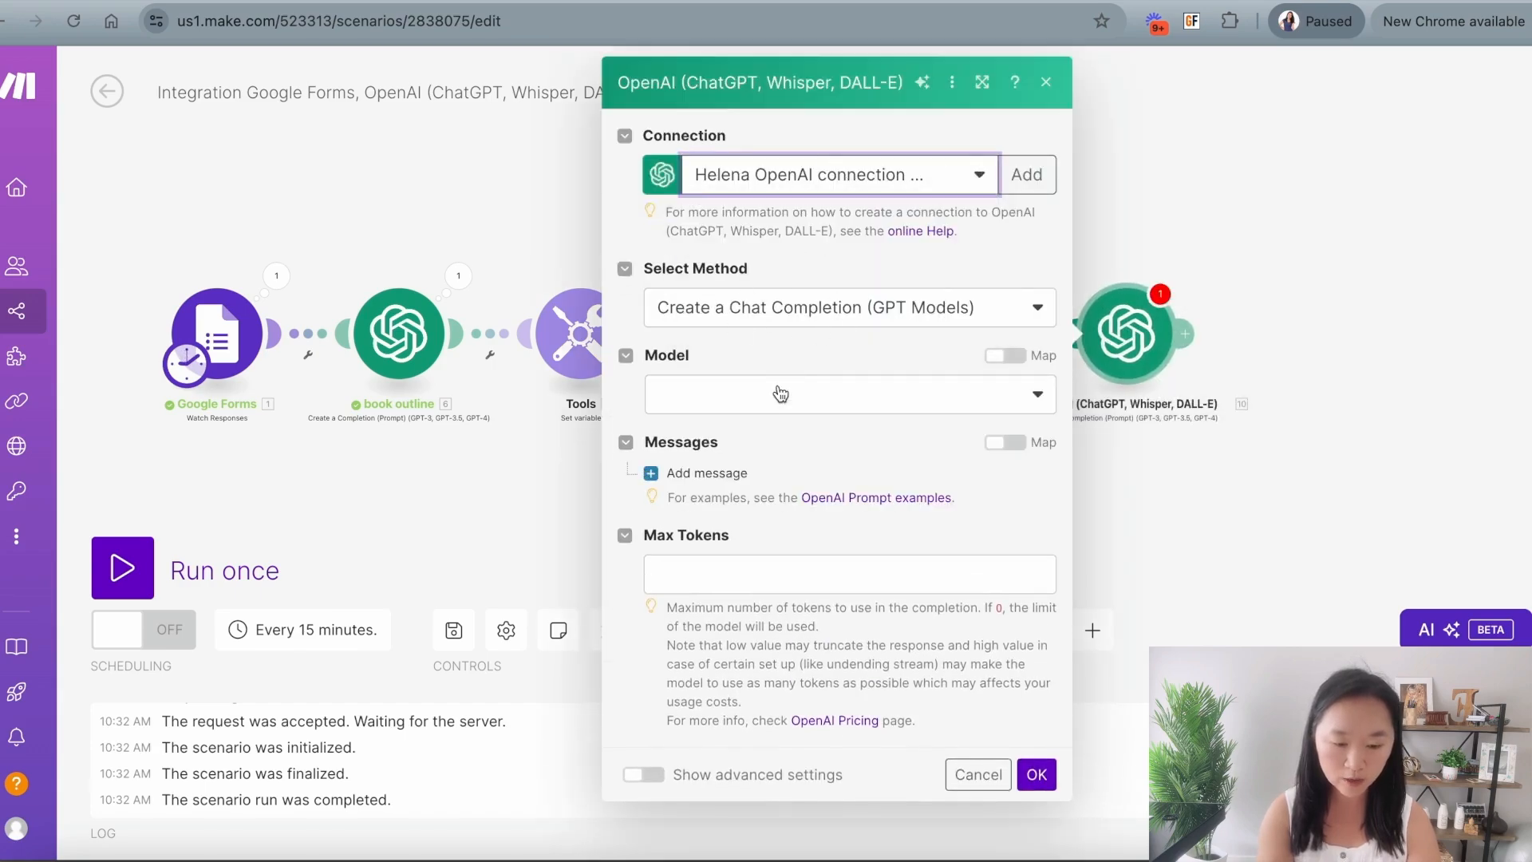
click(767, 396)
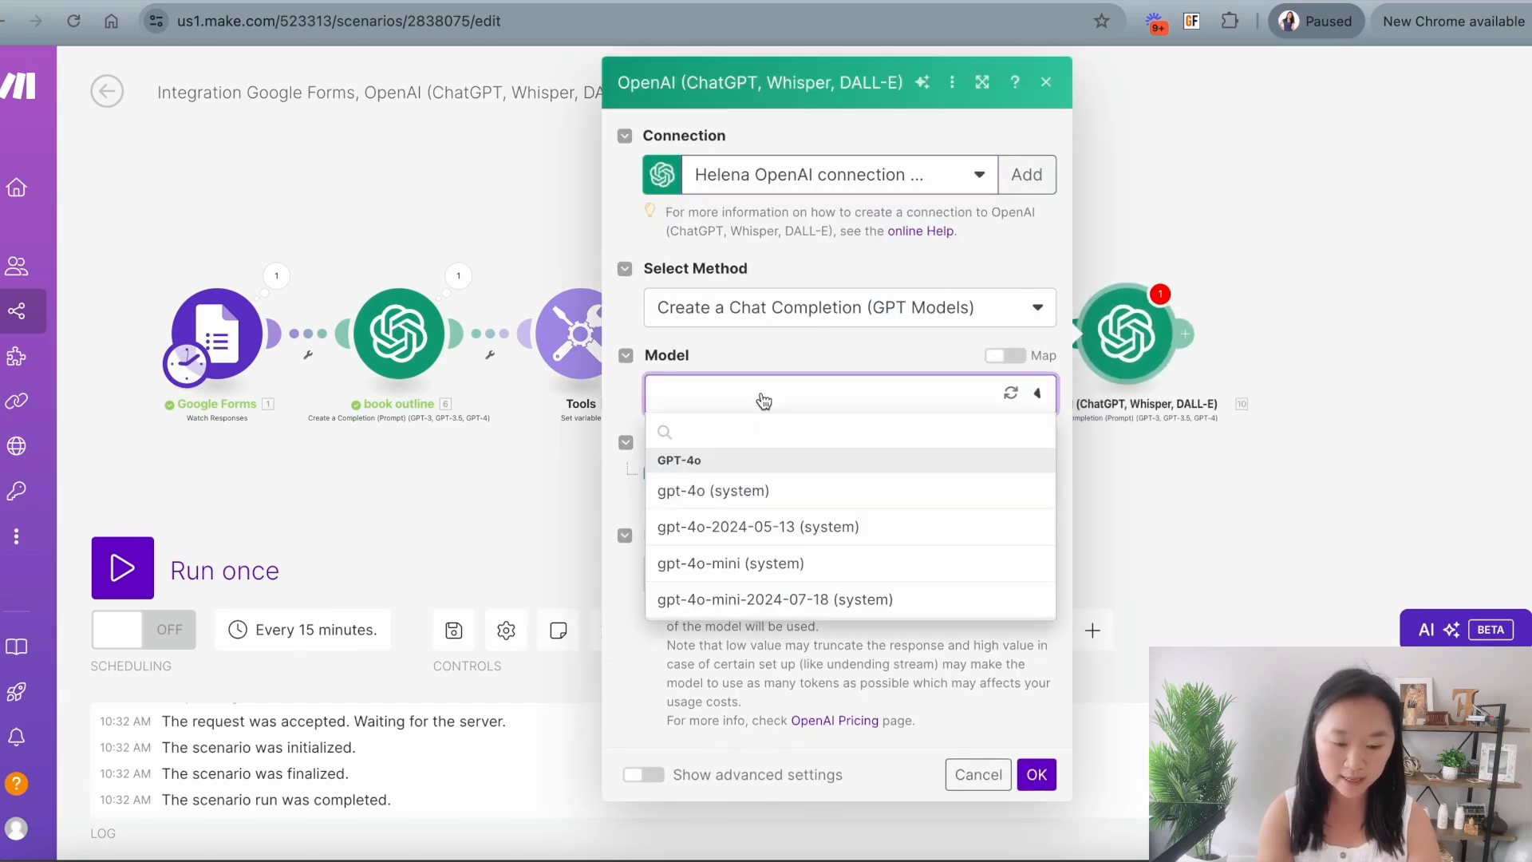
click(757, 570)
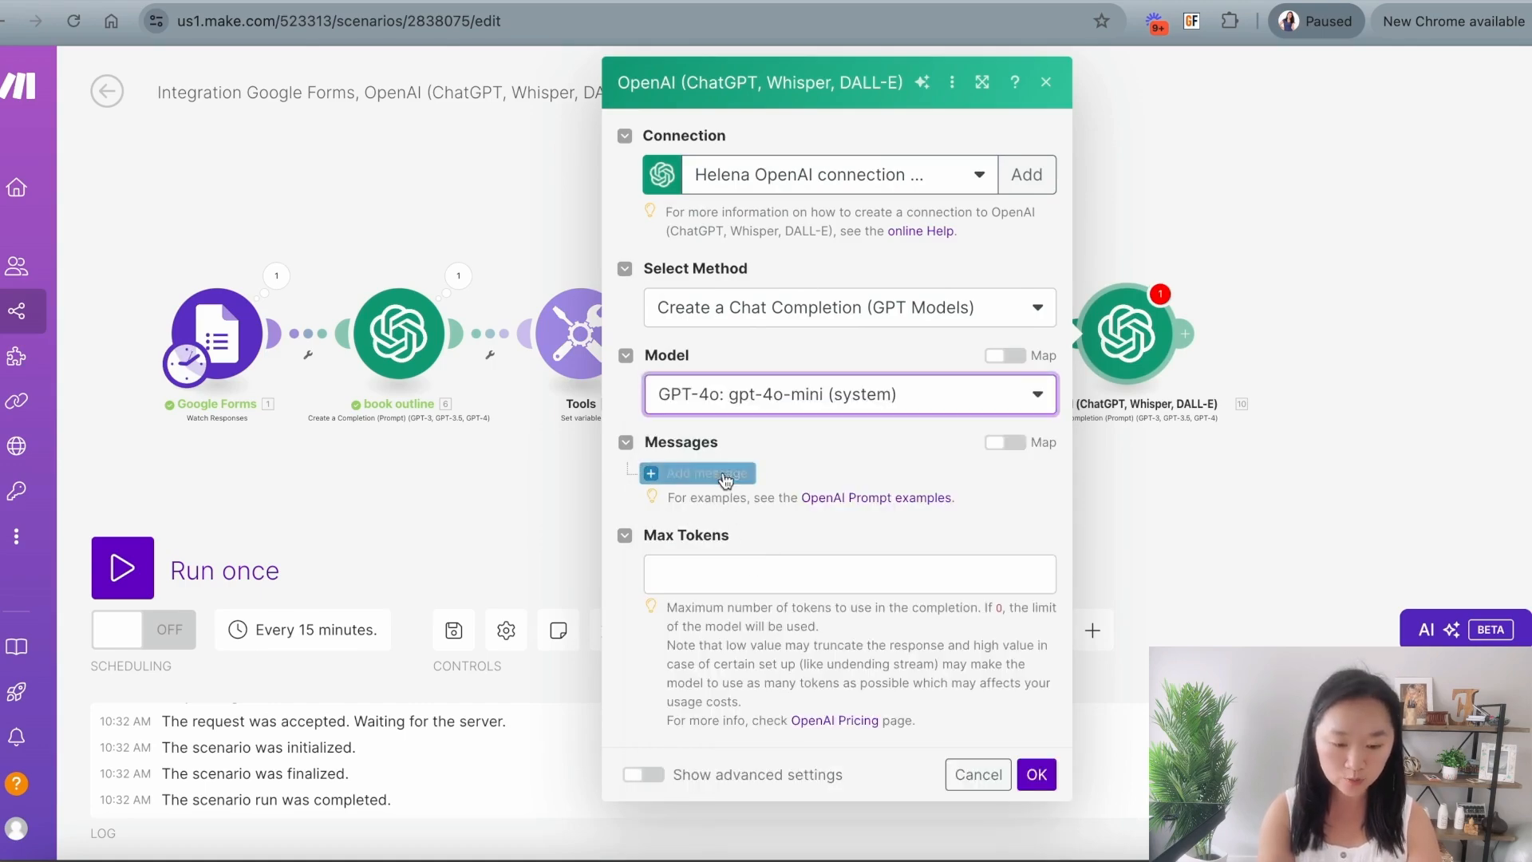
Step: Add a User message with the prepared prompt to write chapter i in Anthony Robbins' style, including the mapped book details and outline
click(694, 473)
click(748, 547)
click(738, 621)
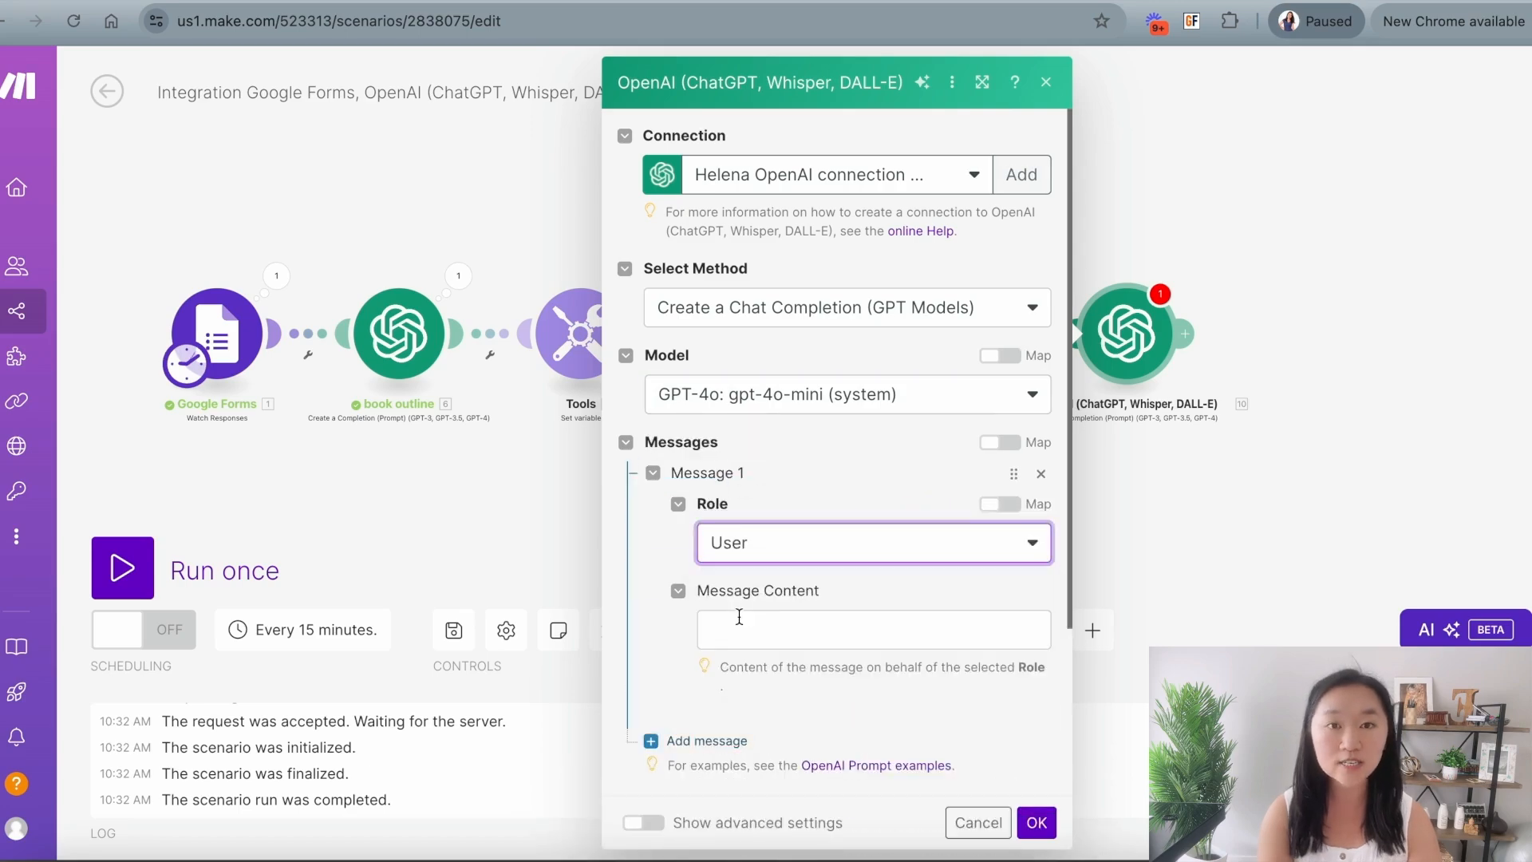
click(746, 621)
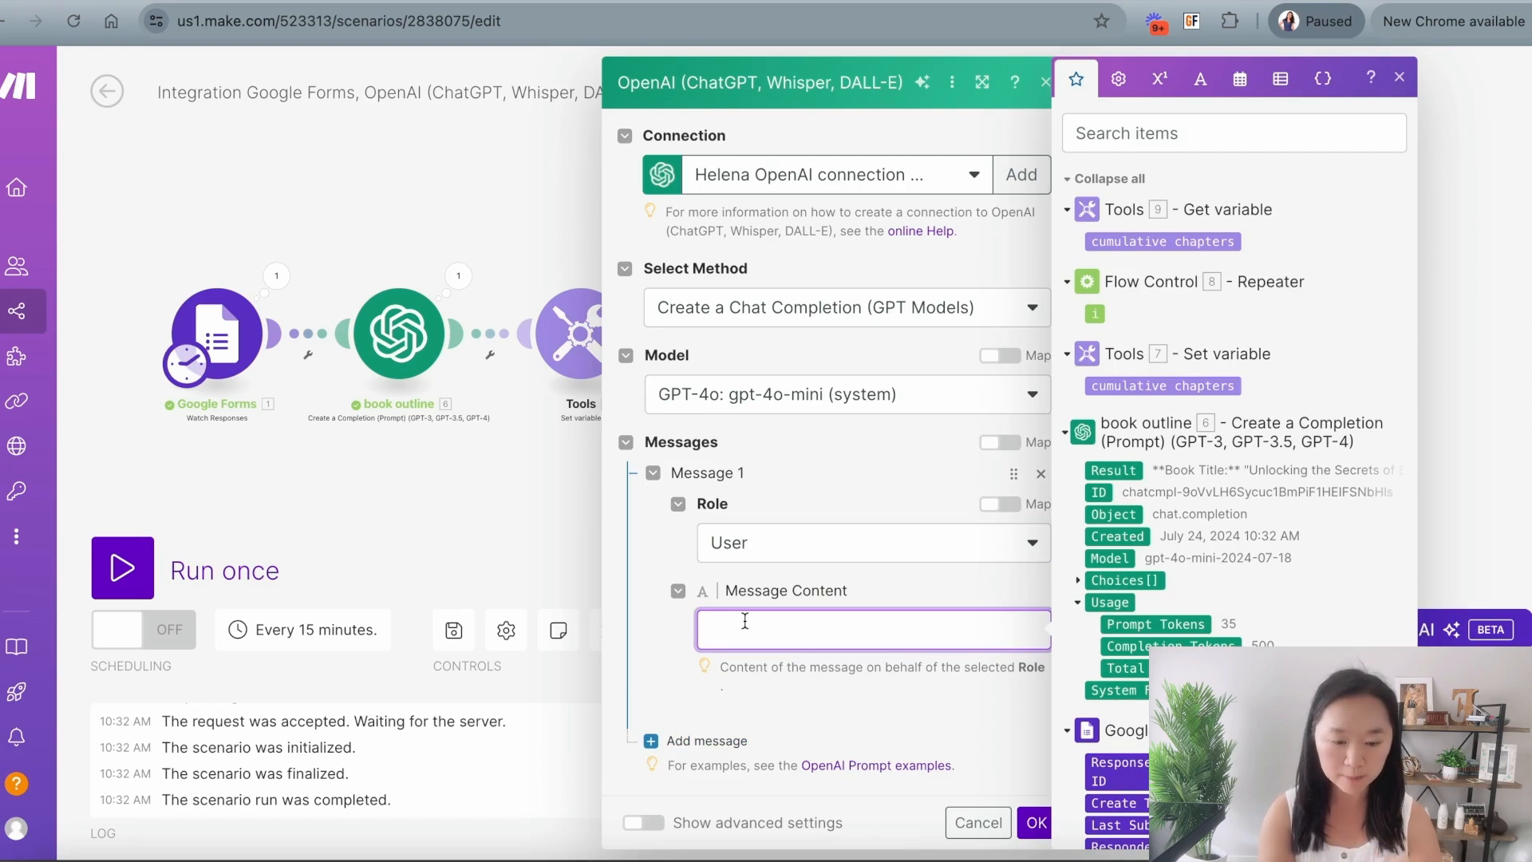
key(ctrl+v)
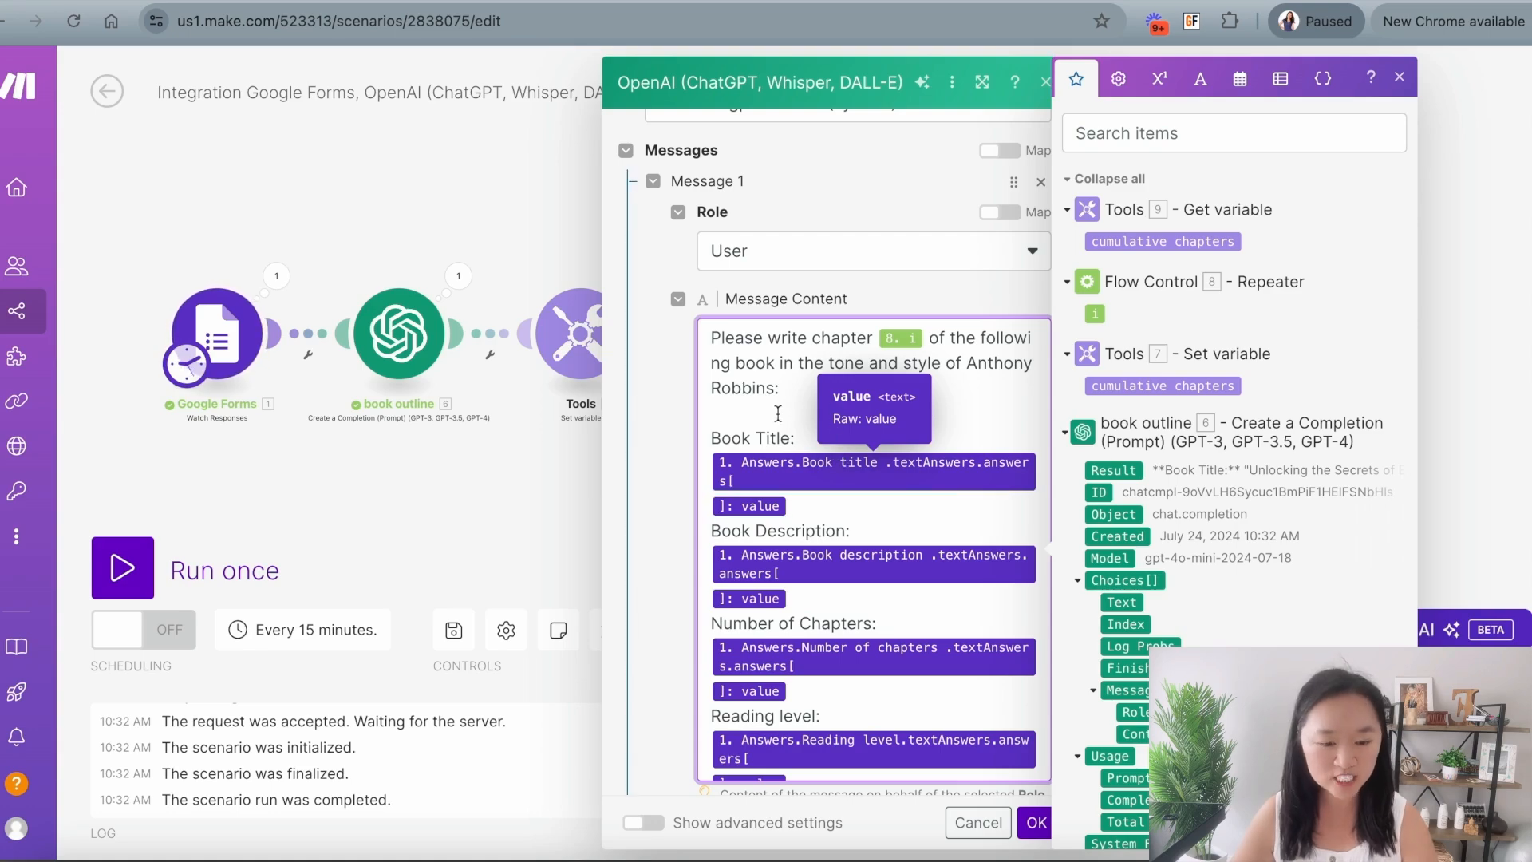
scroll(778, 392, down, 10)
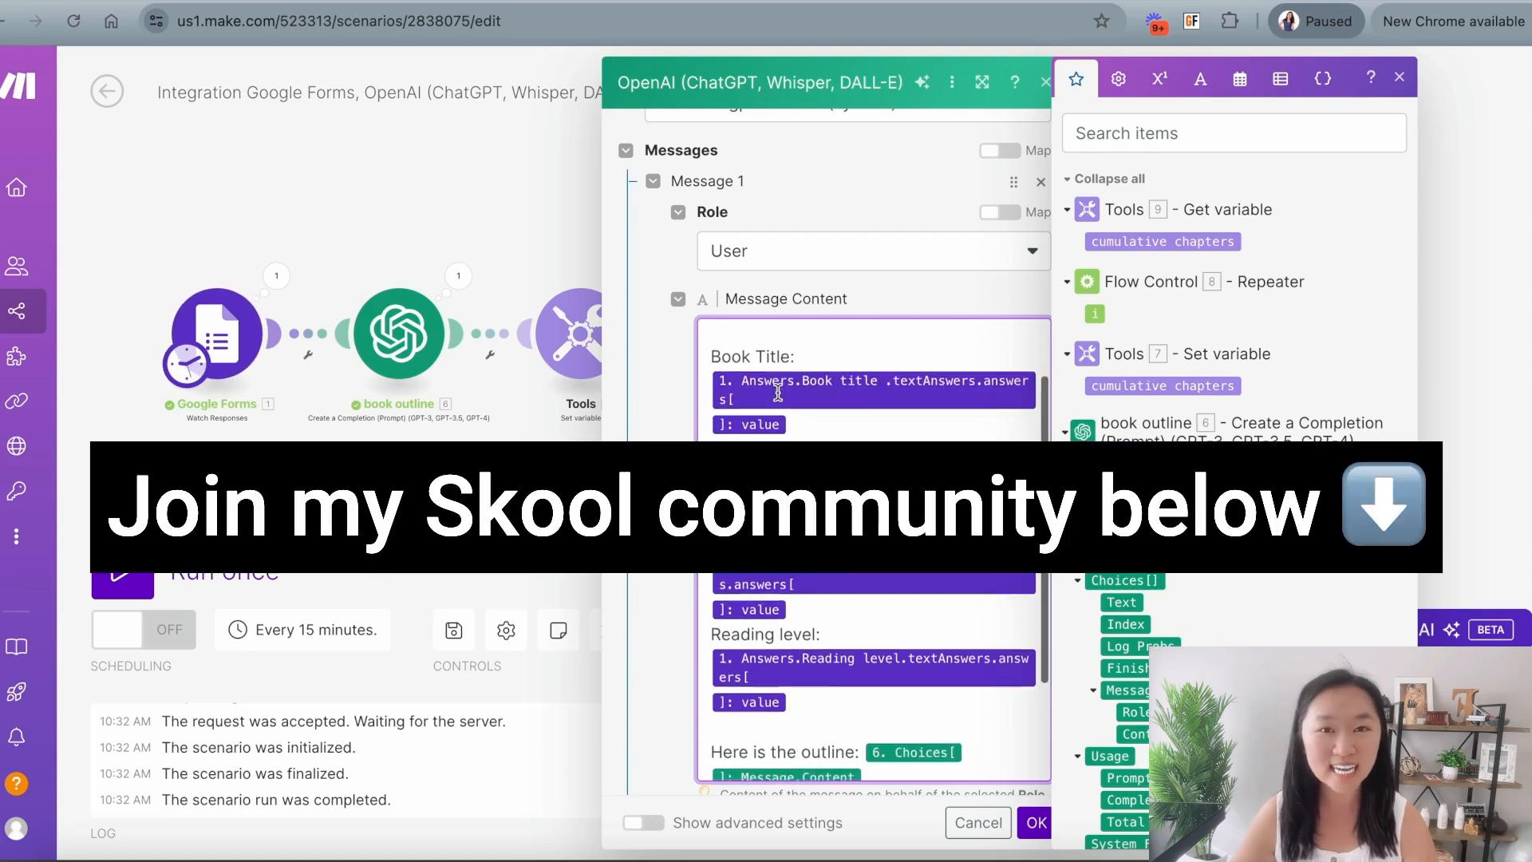
Step: Set the chapter-writing OpenAI module's Max Tokens to 10000 and save the module
scroll(778, 393, down, 2)
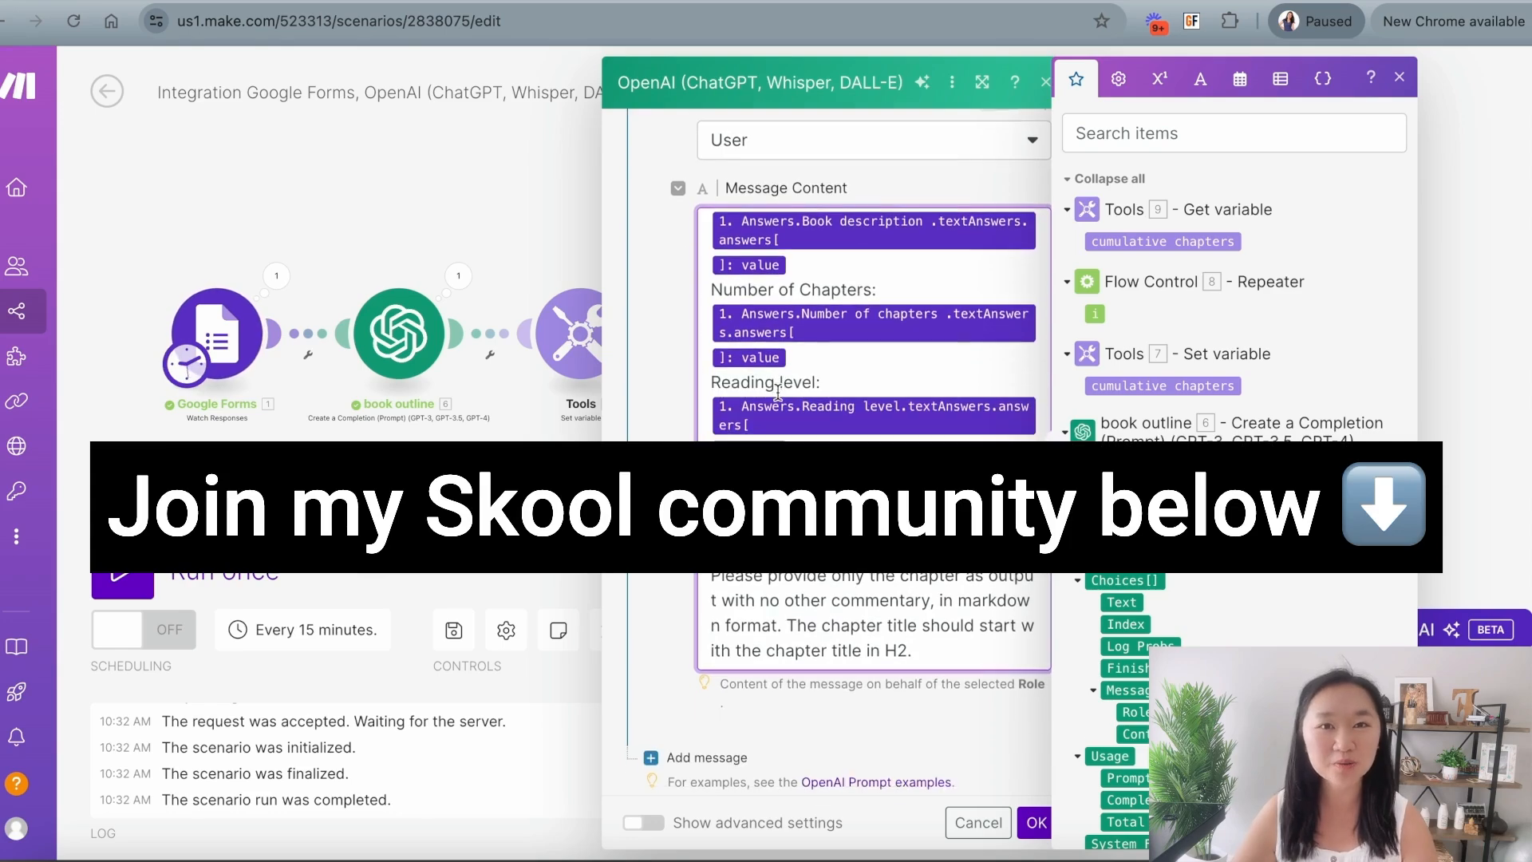
scroll(778, 393, down, 2)
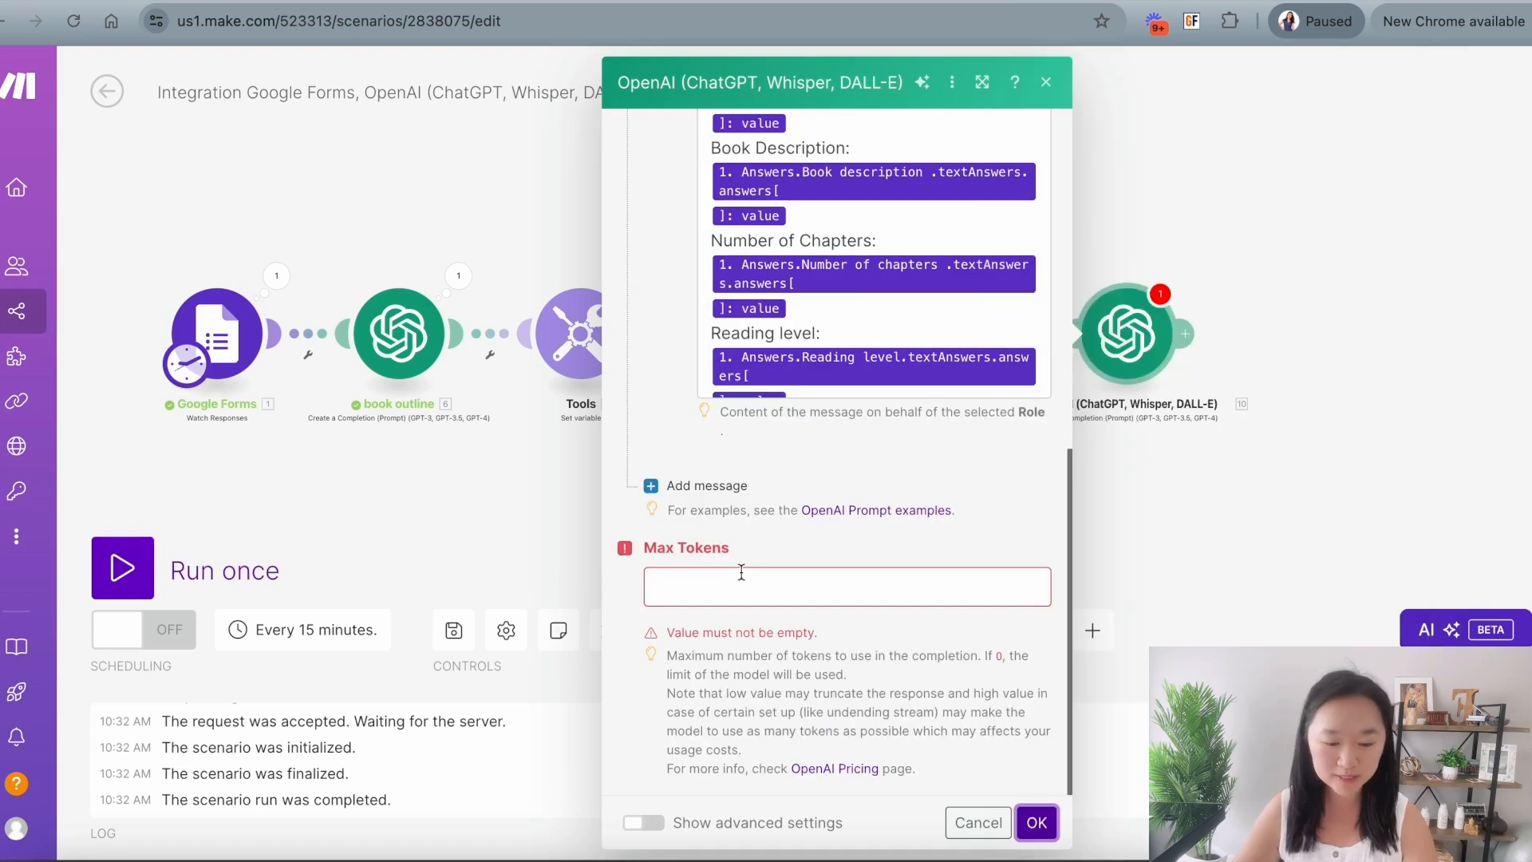
click(728, 583)
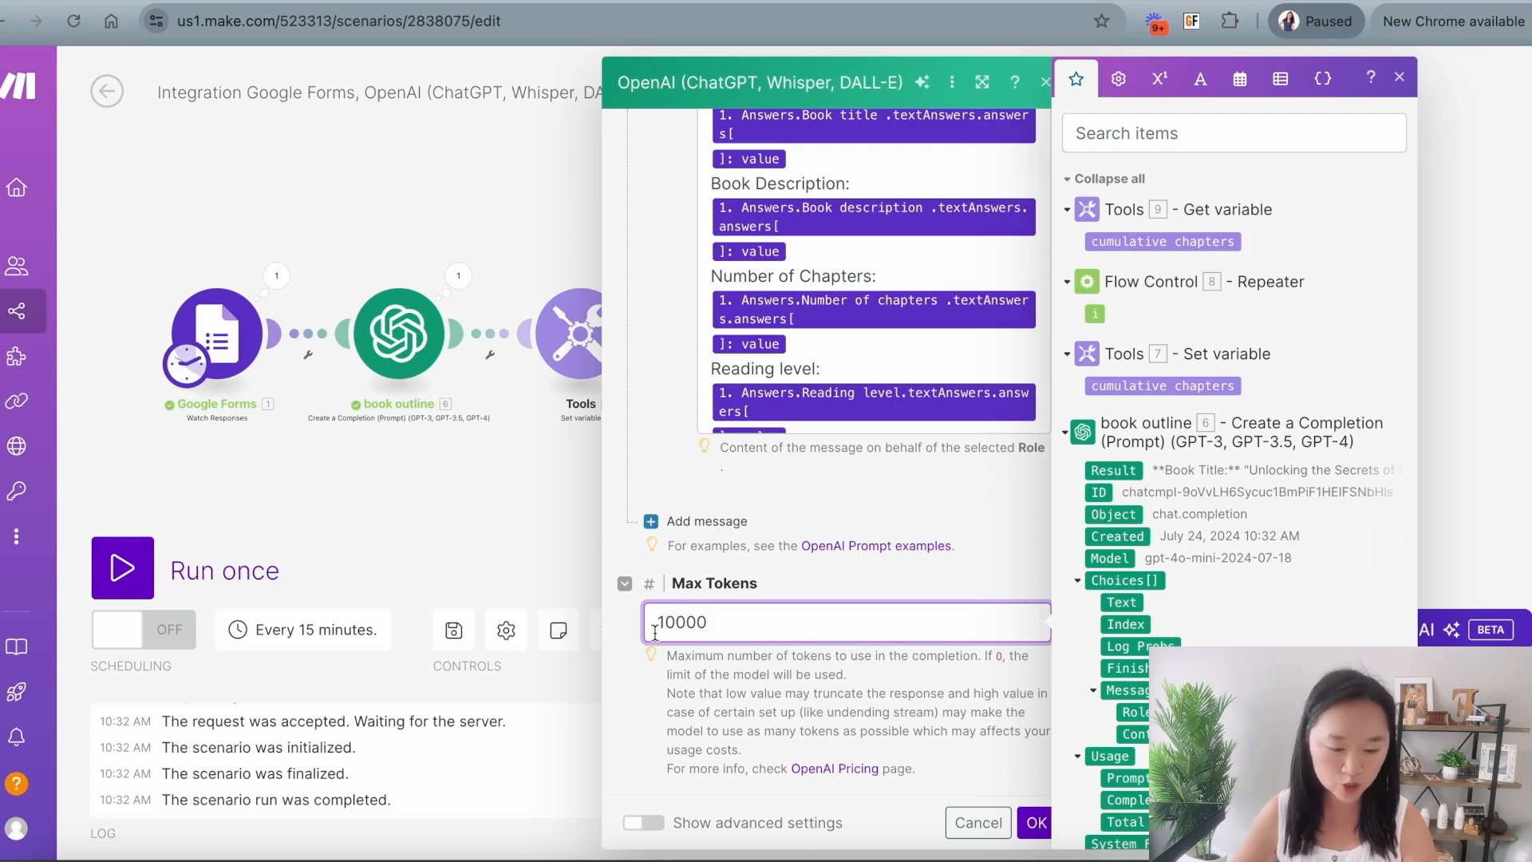
click(1036, 821)
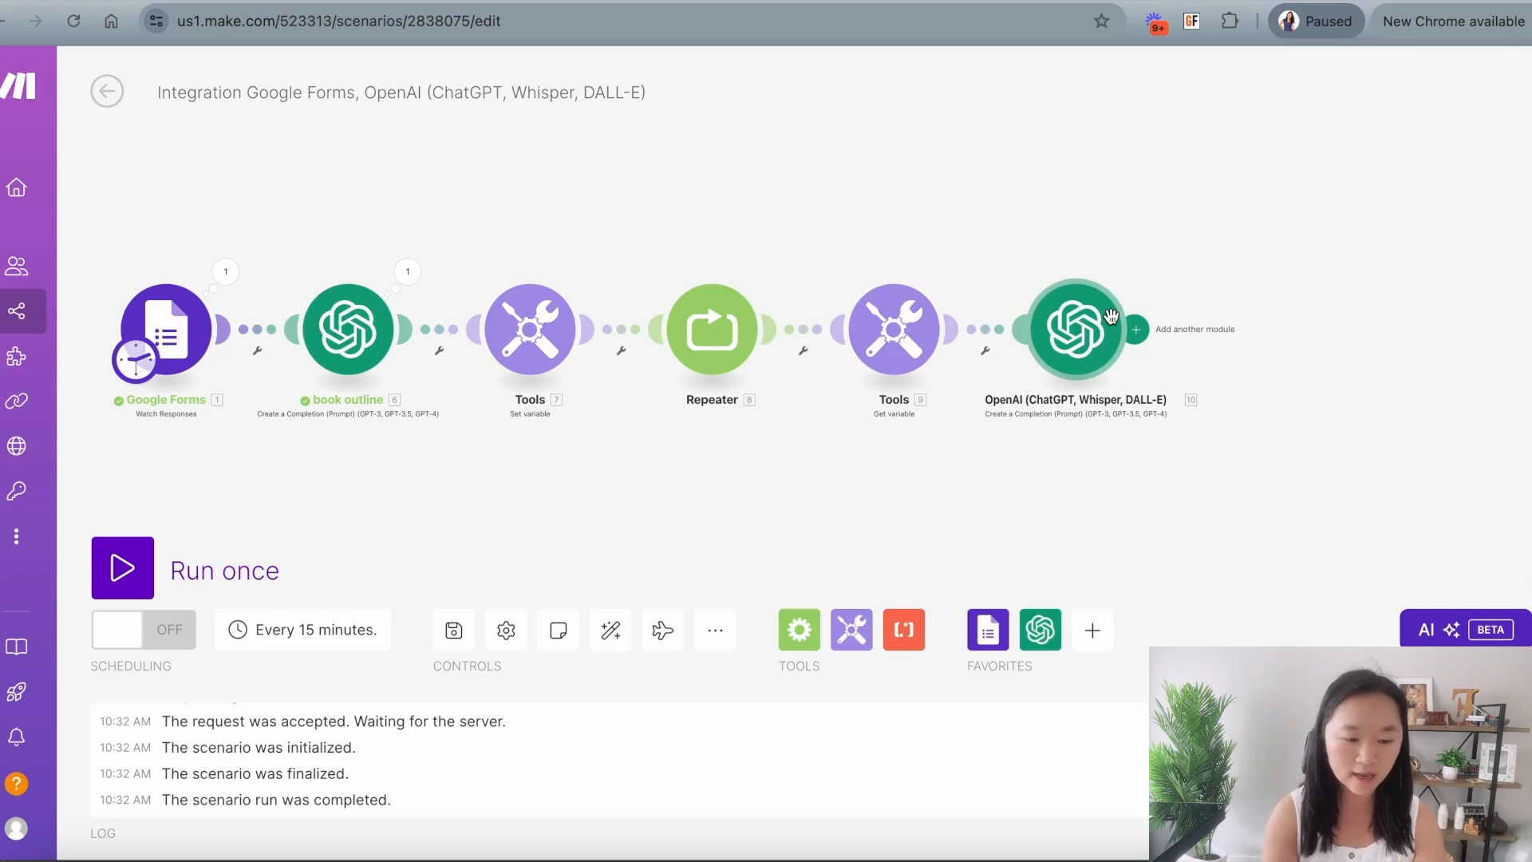
Step: Add a Tools Set variable module after the chapter-writing OpenAI module and name its variable "chapter"
click(1136, 329)
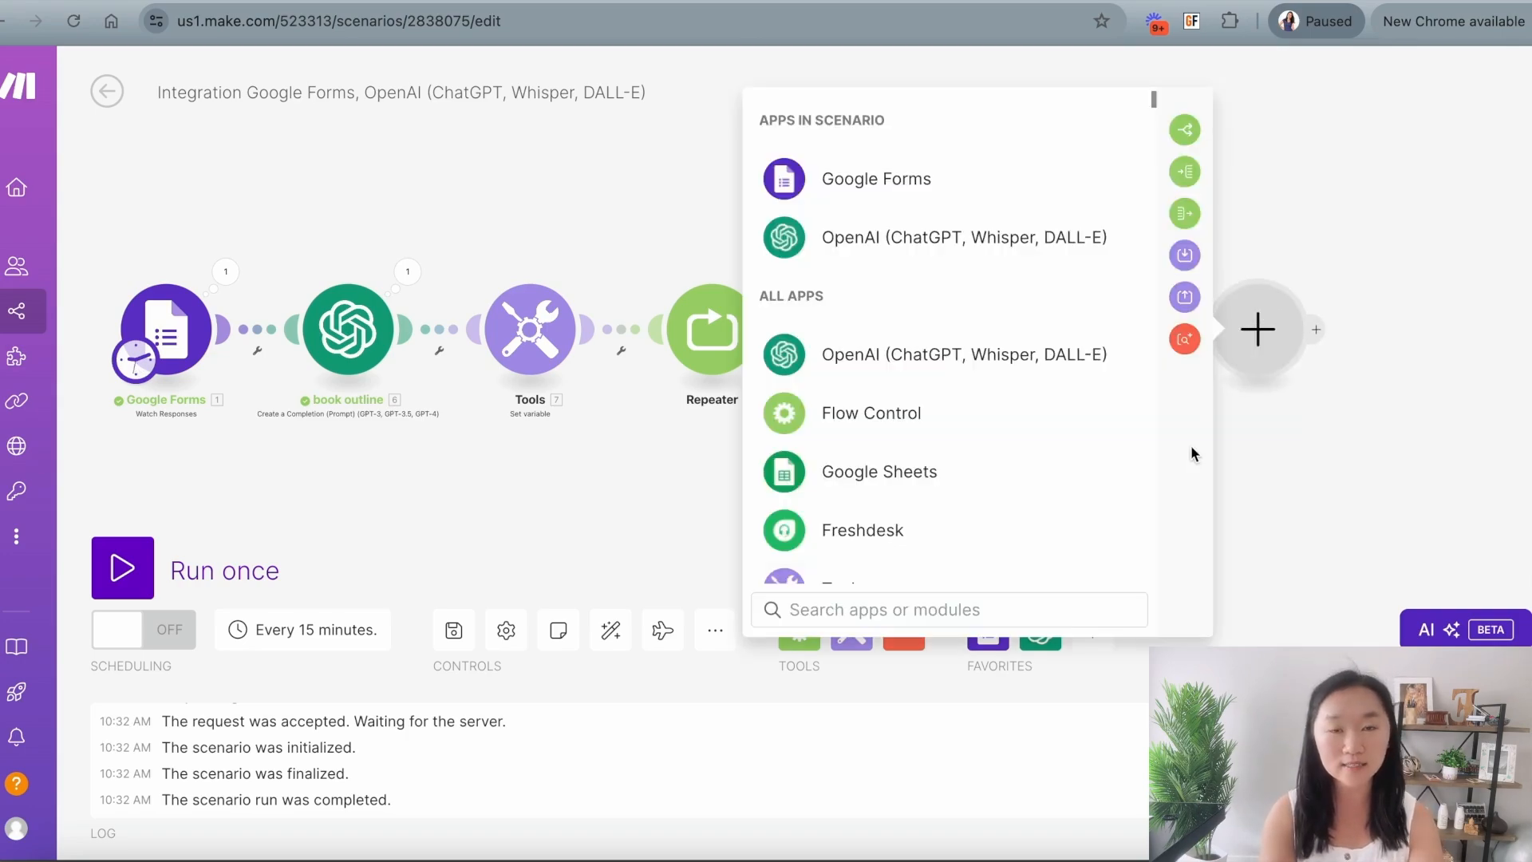
text(set)
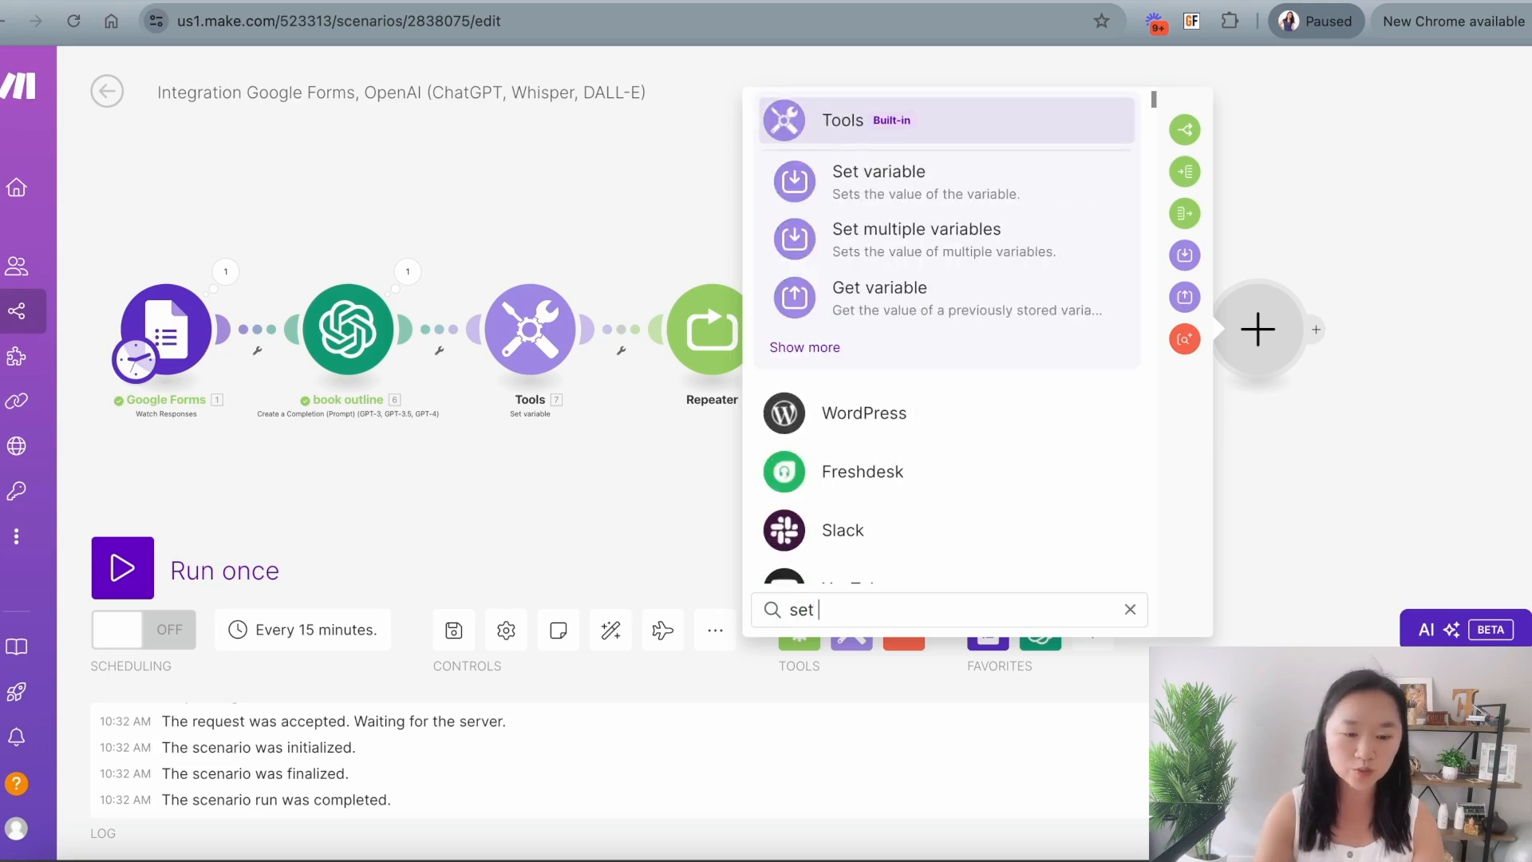
click(877, 189)
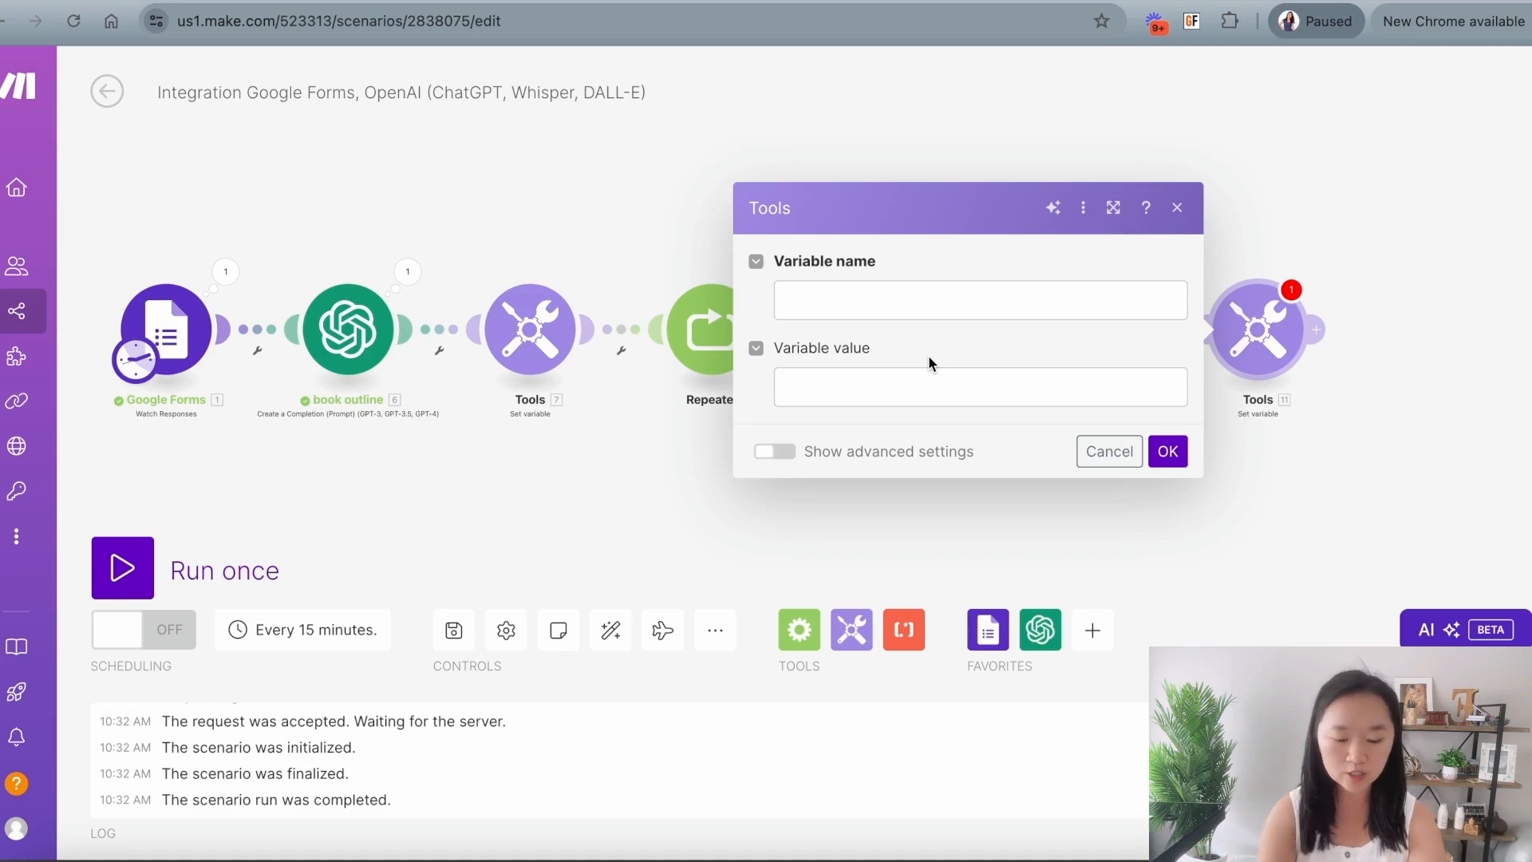
click(852, 297)
text(chapter)
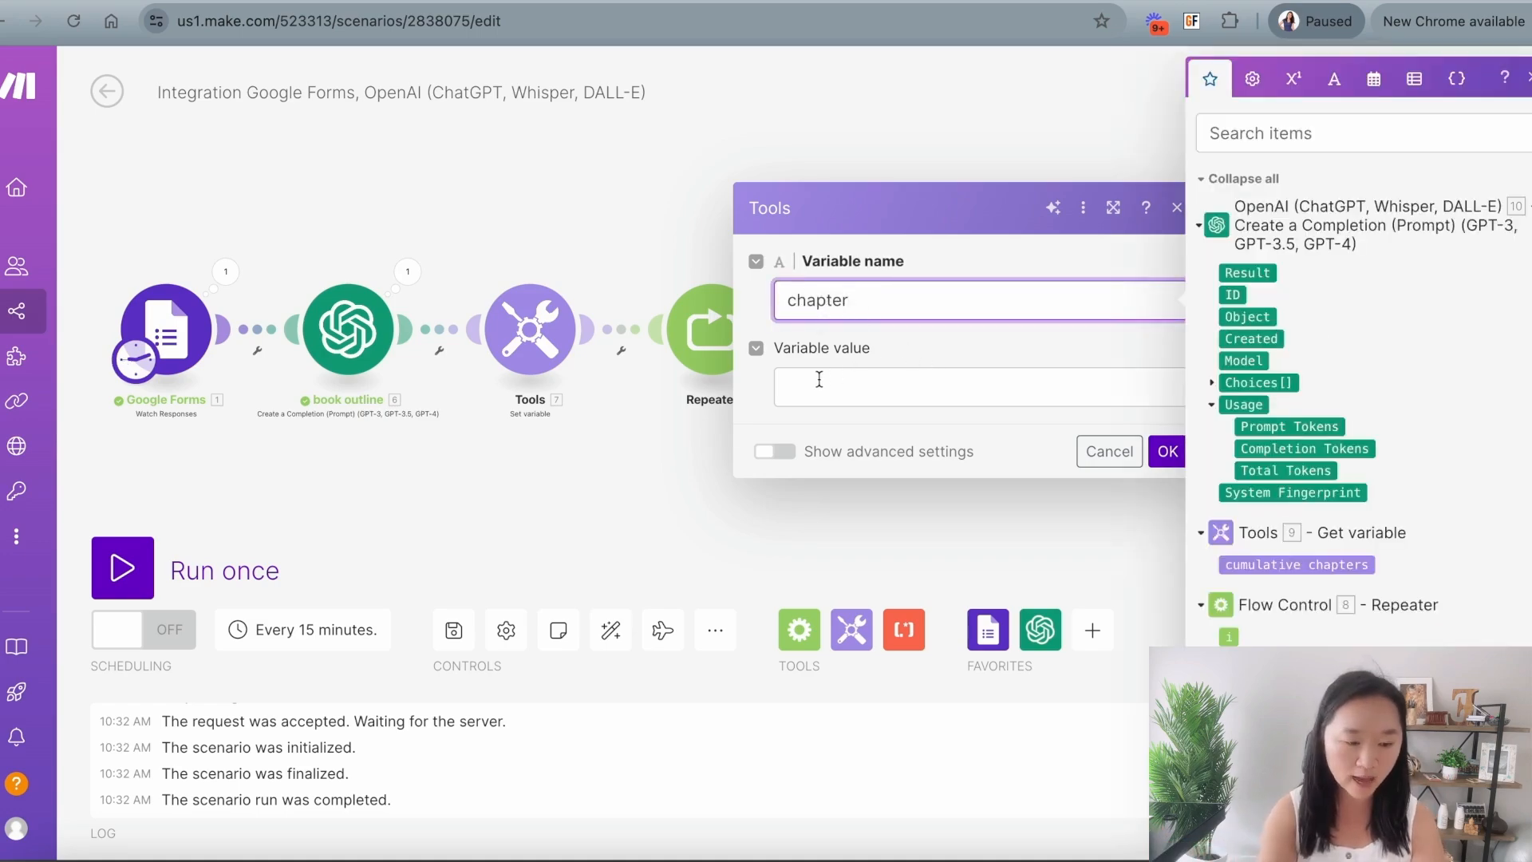
Step: Map the chapter-writing OpenAI module's Choices Message Content as the chapter variable's value and save the module
click(819, 379)
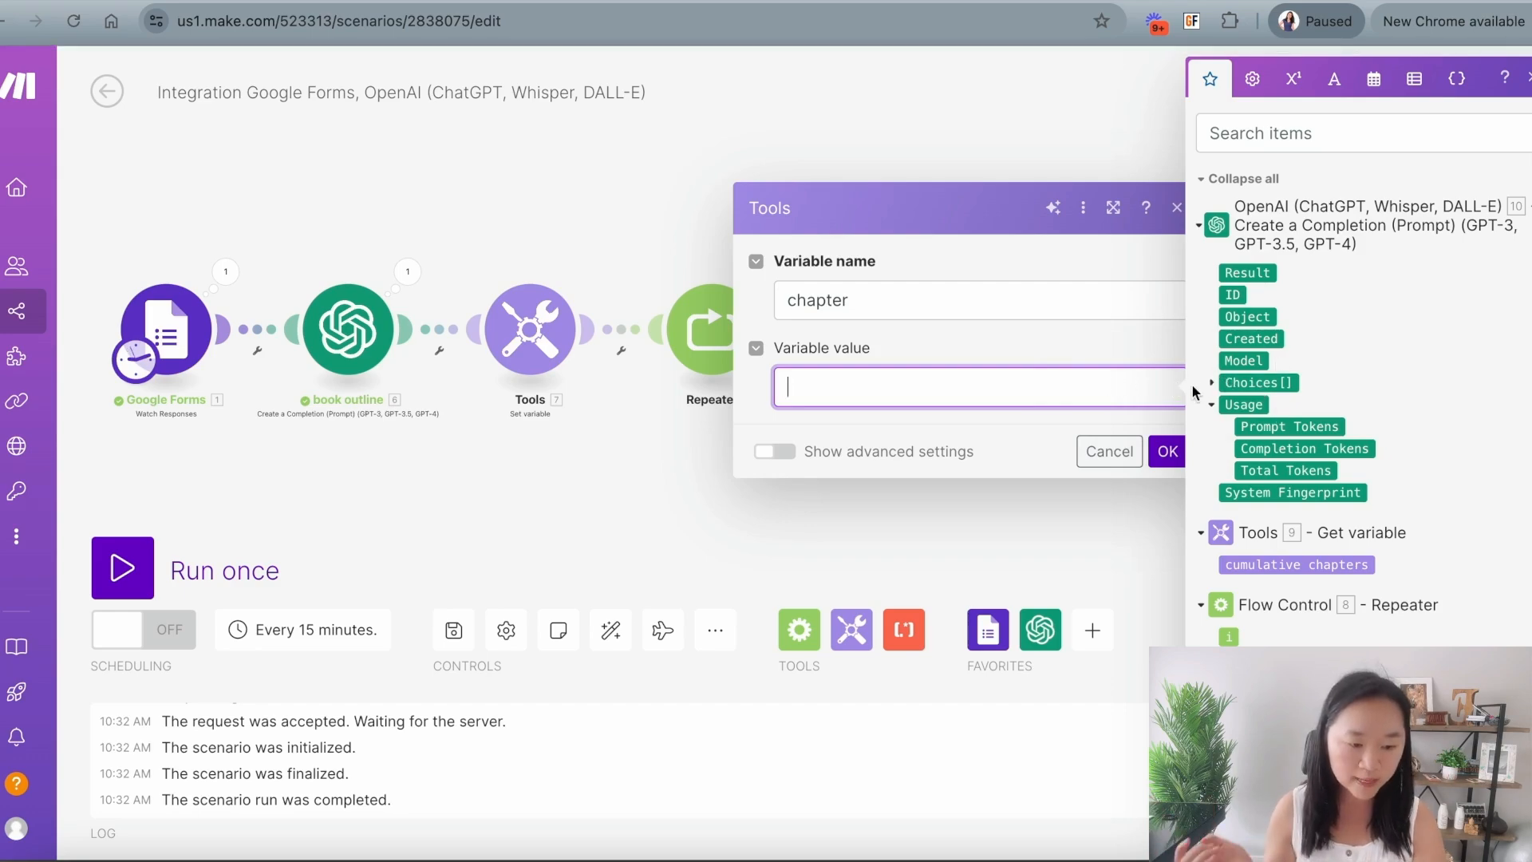
click(1212, 384)
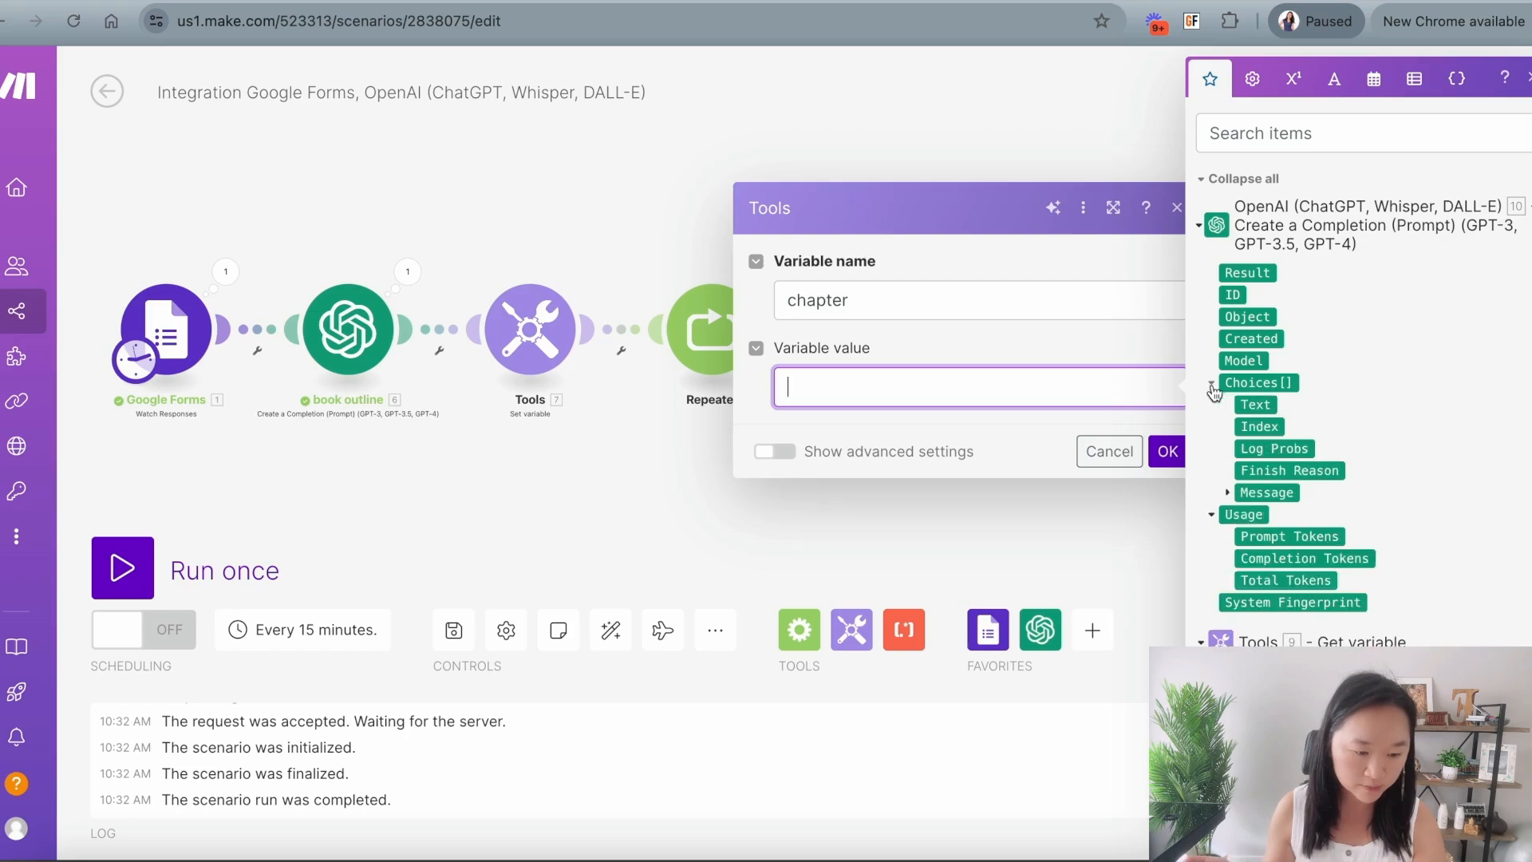
click(1230, 494)
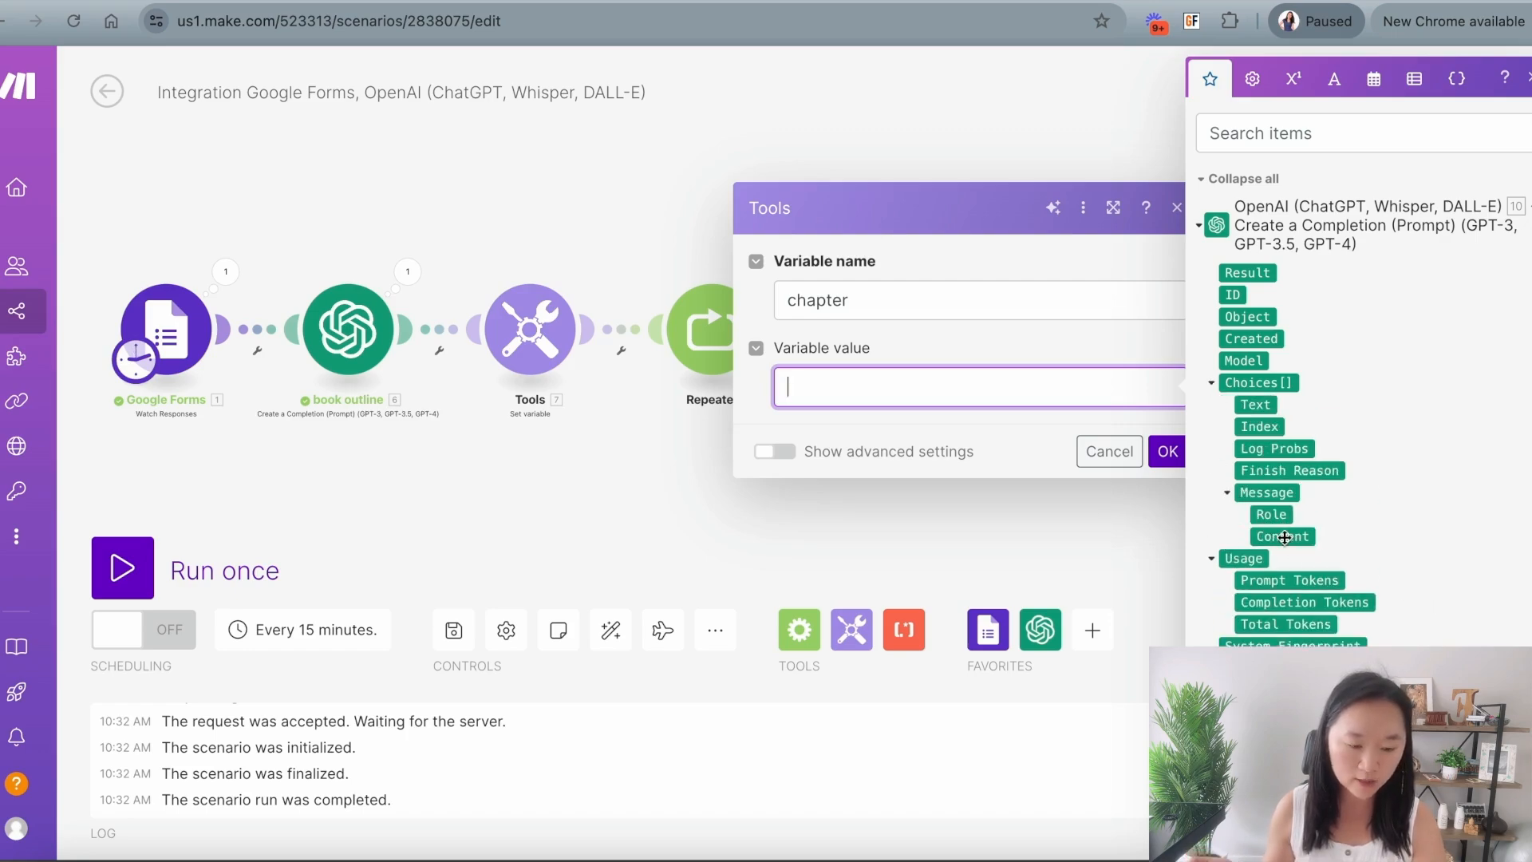
click(1289, 540)
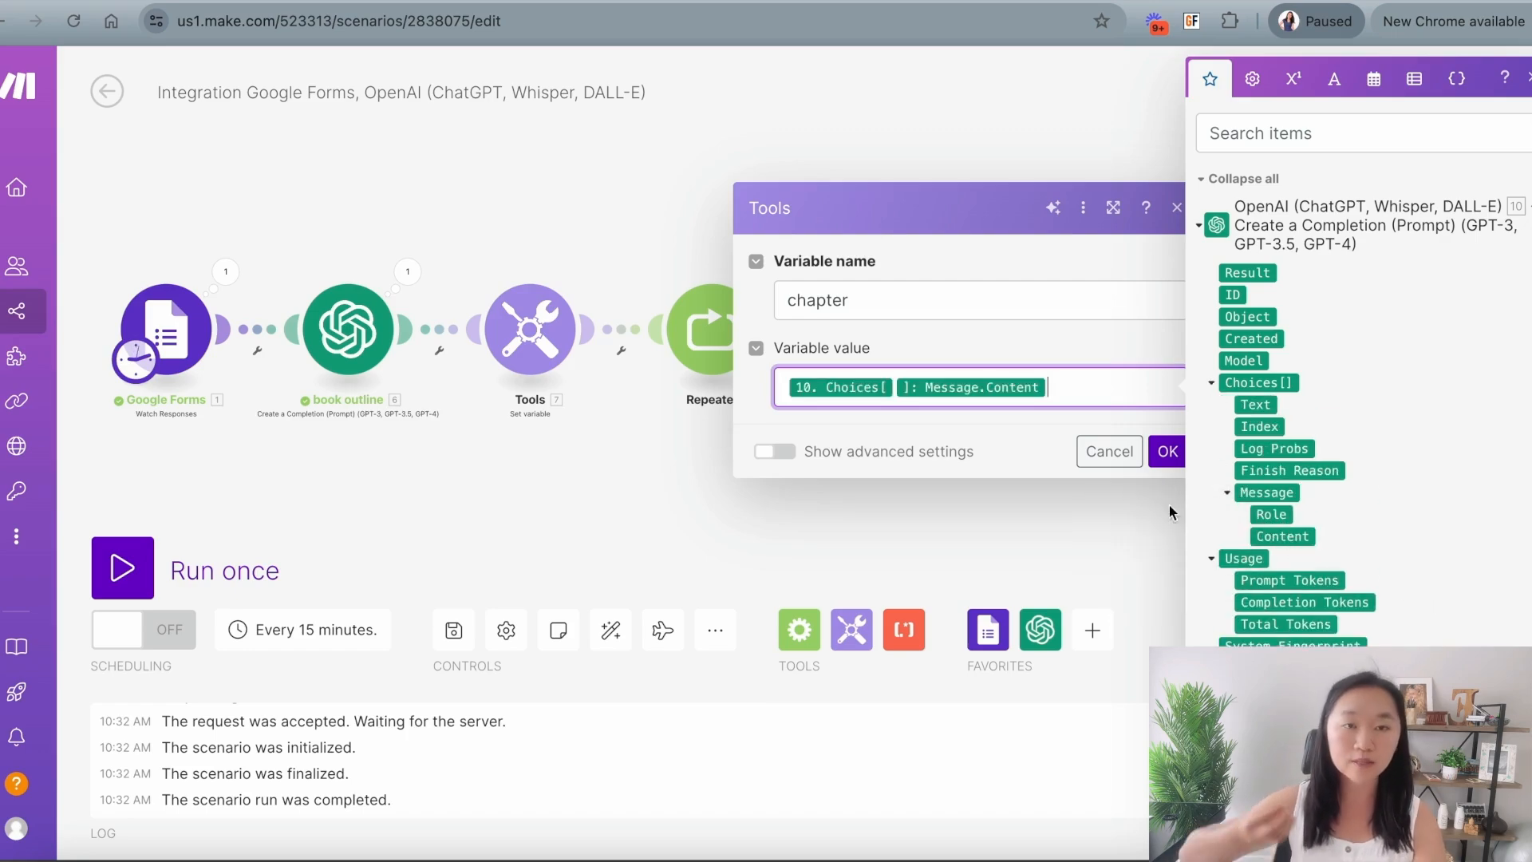
click(1051, 446)
click(1177, 457)
Step: Add another Tools Set variable module at the end of the scenario with the variable name "cumulative chapters"
drag(1214, 453, 1091, 461)
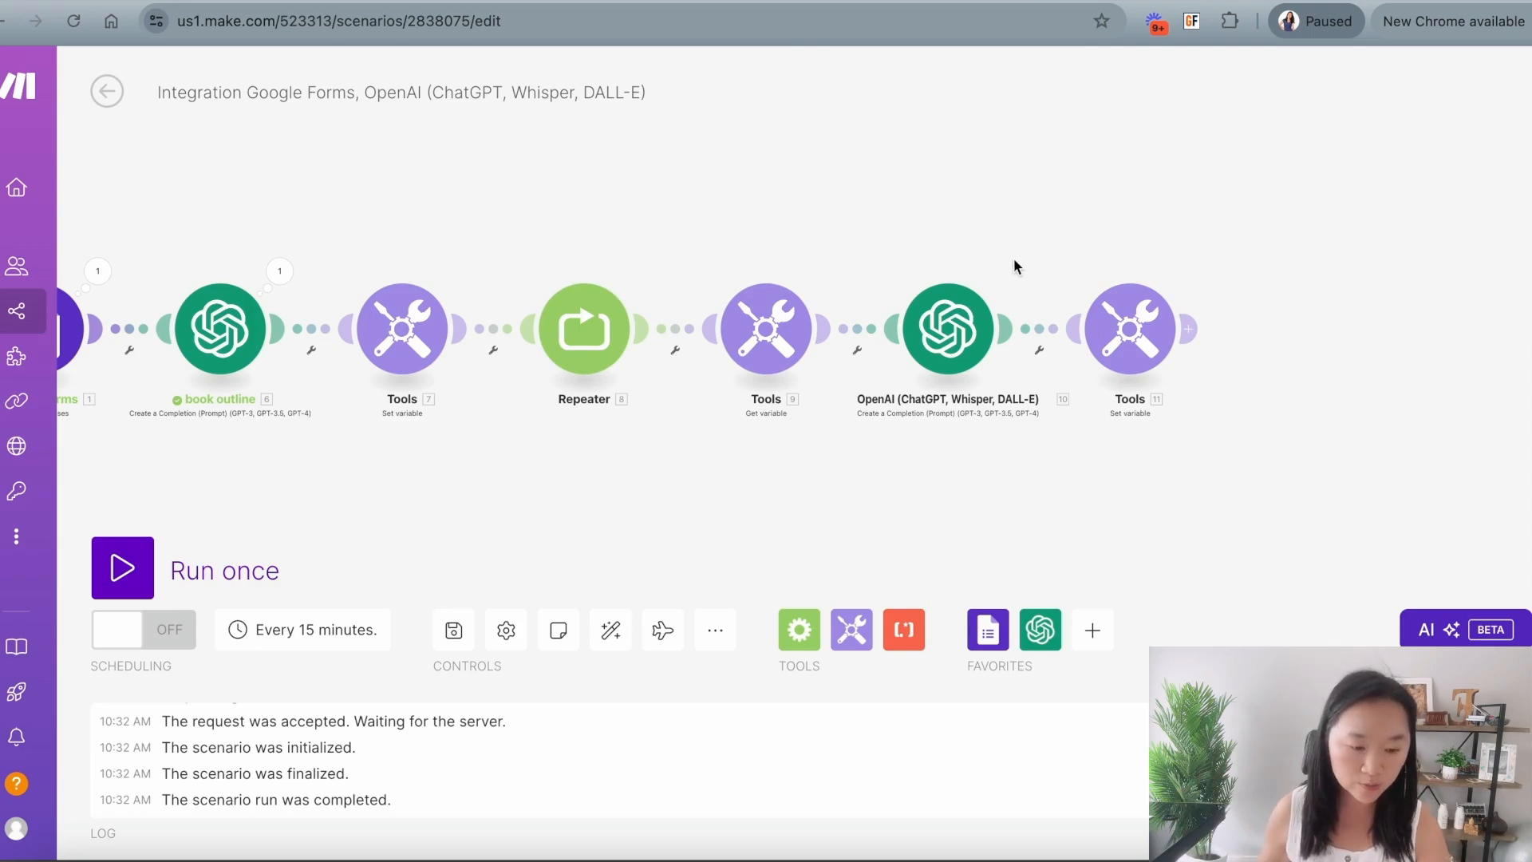
click(1193, 334)
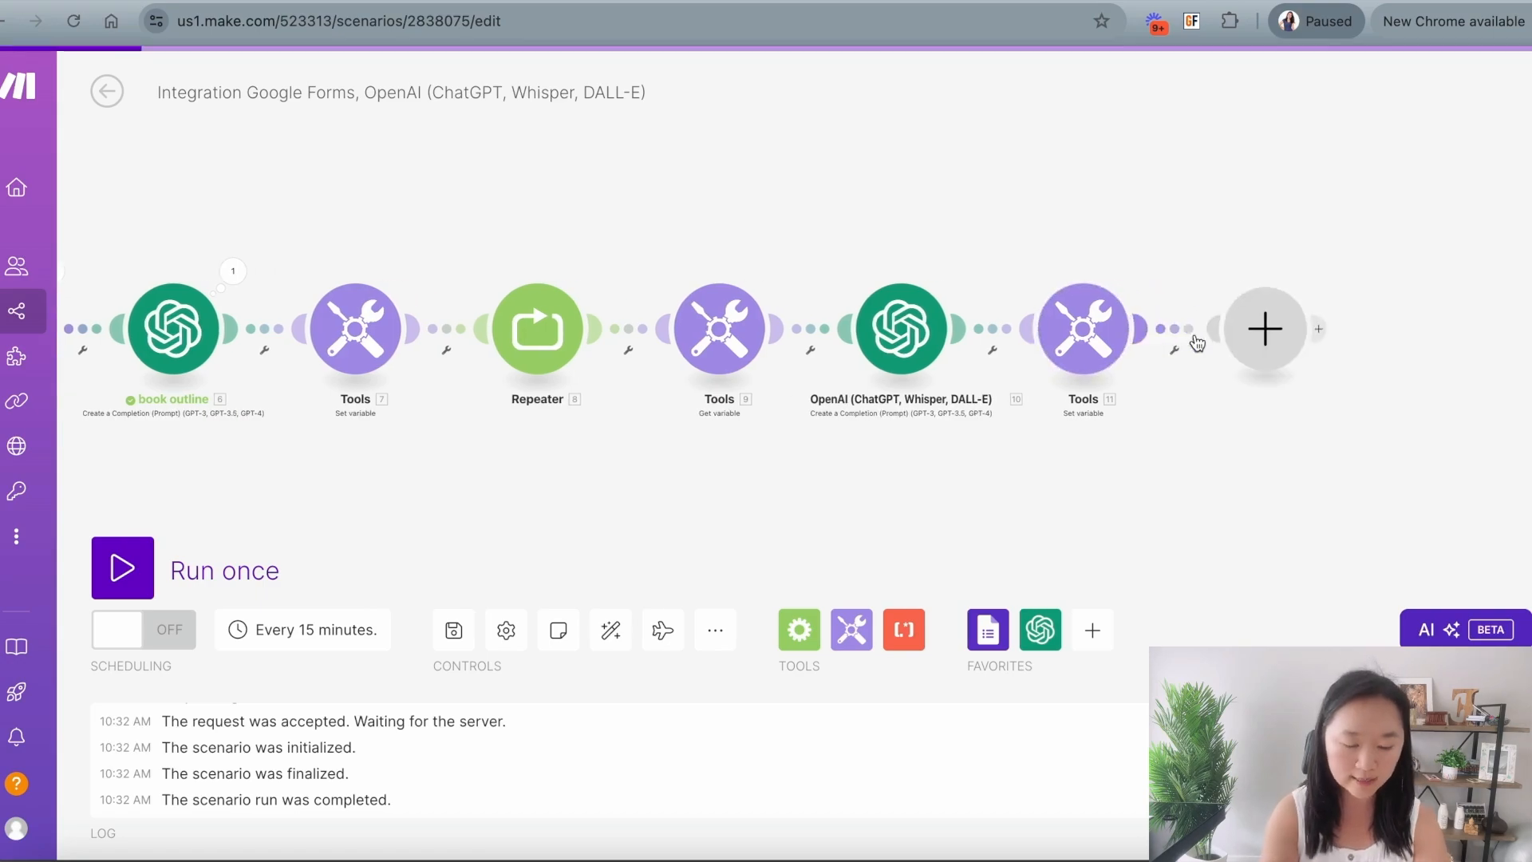
text(set)
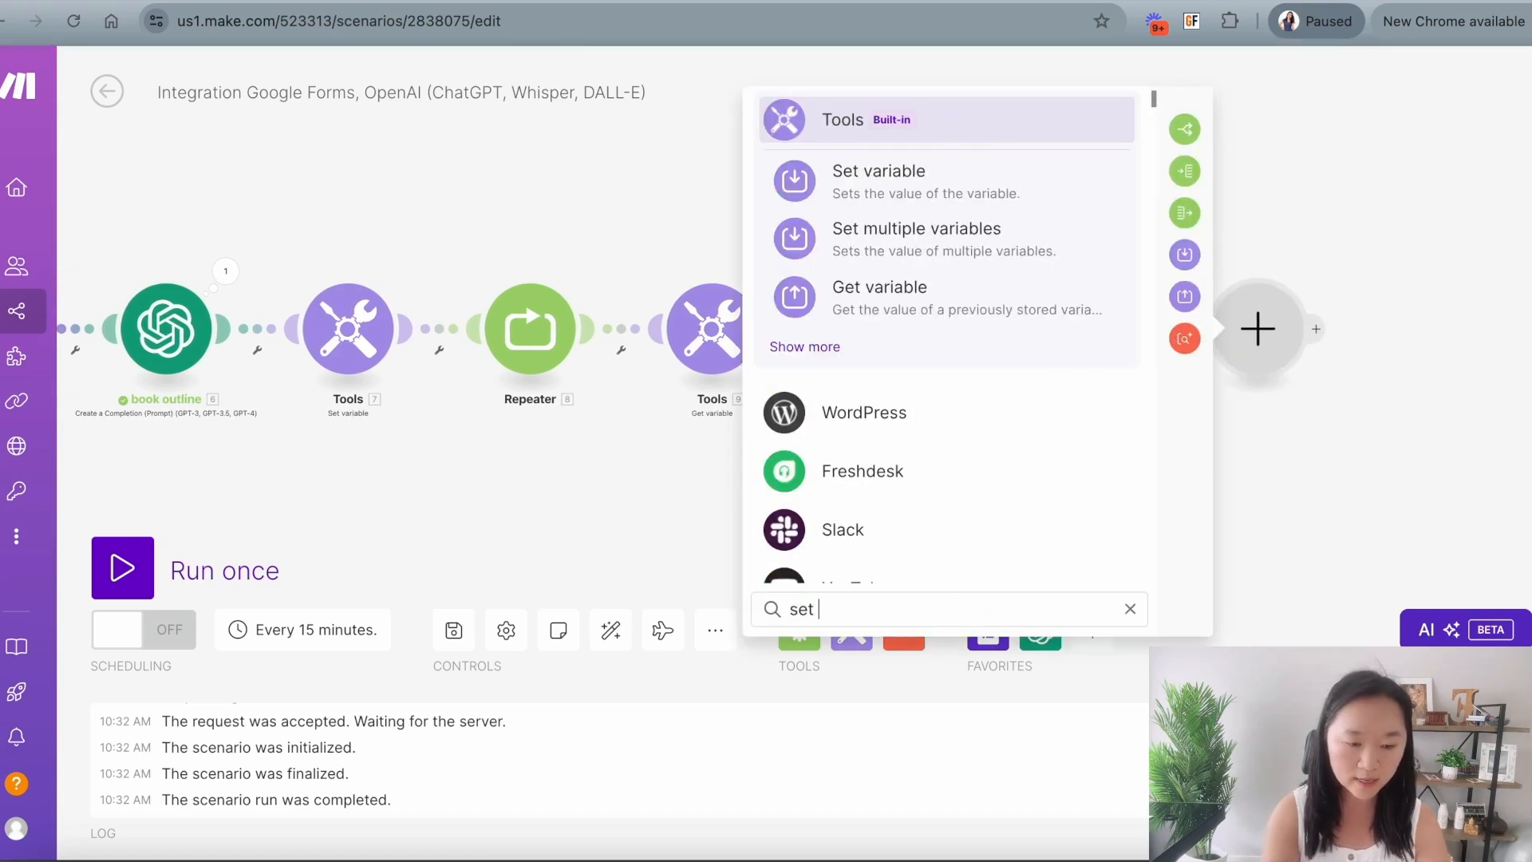
click(930, 171)
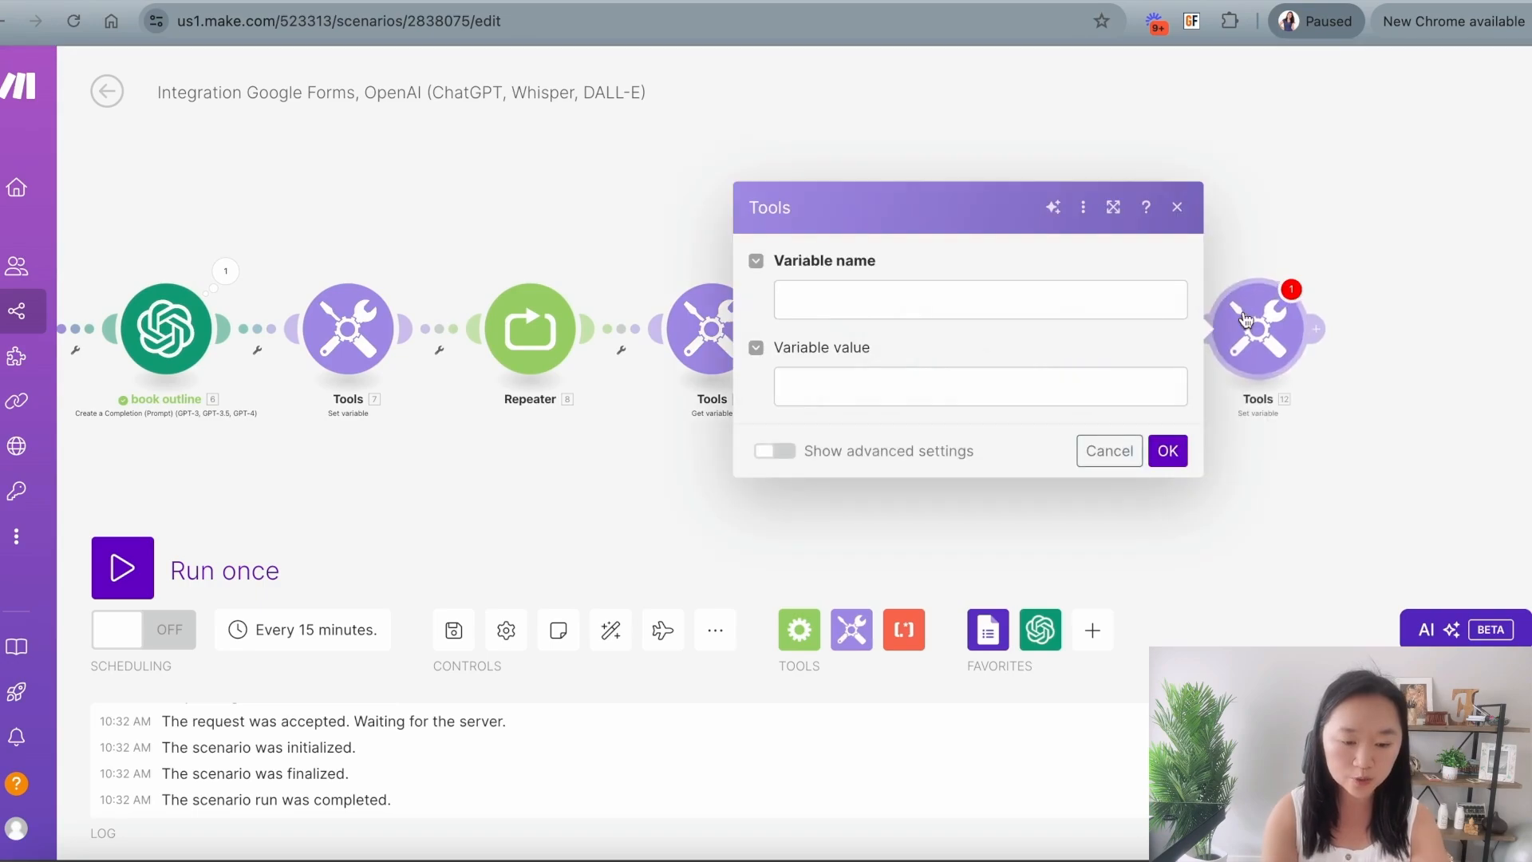
click(906, 301)
text(cumulati)
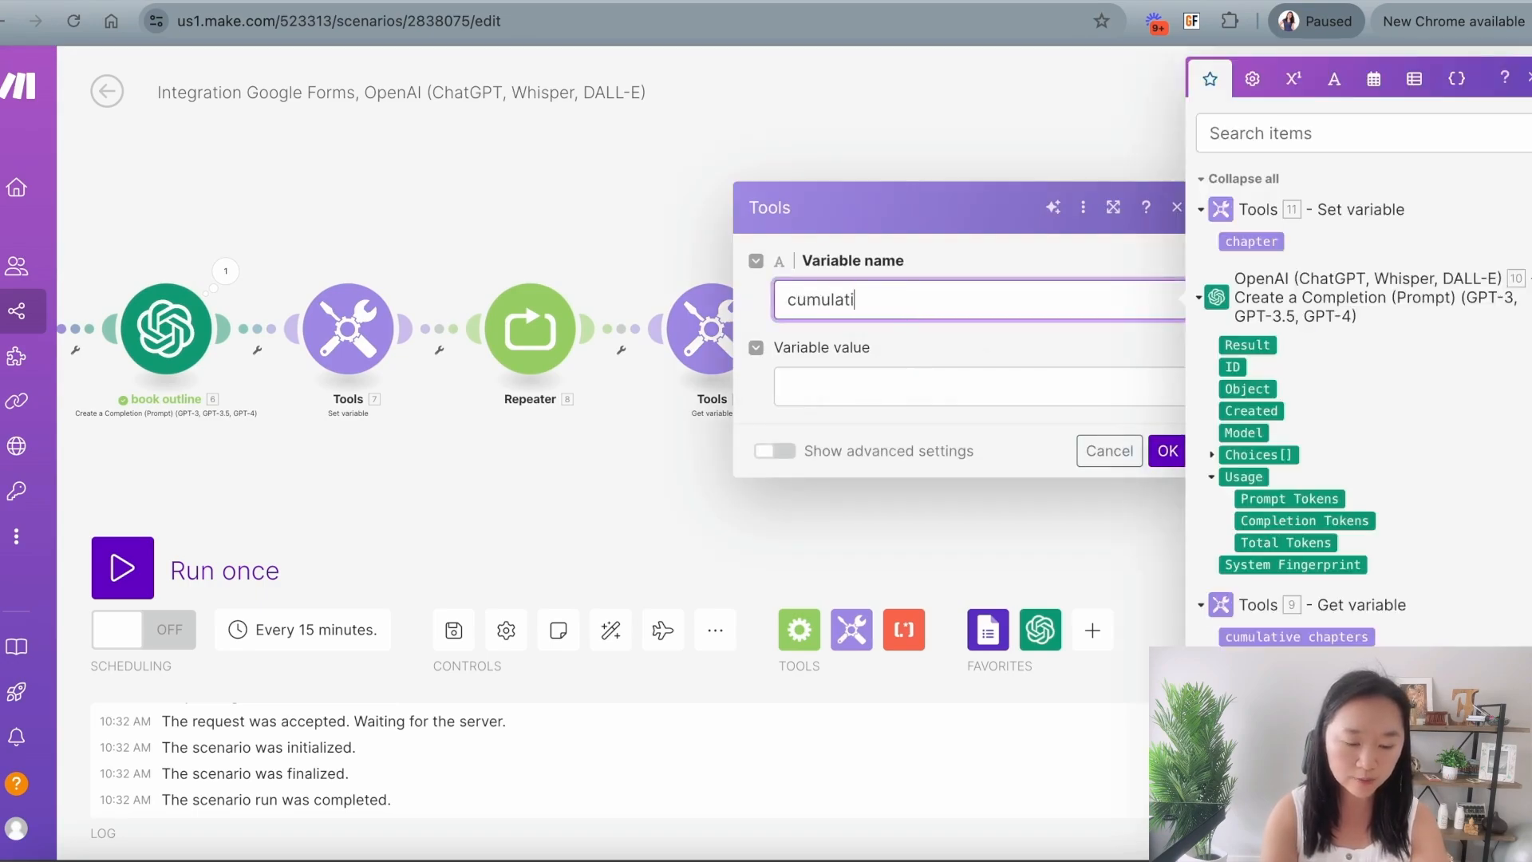
text(ve chapters)
Step: Fill the variable value with Get variable's cumulative chapters followed by the newline keyword on its own line
key(Tab)
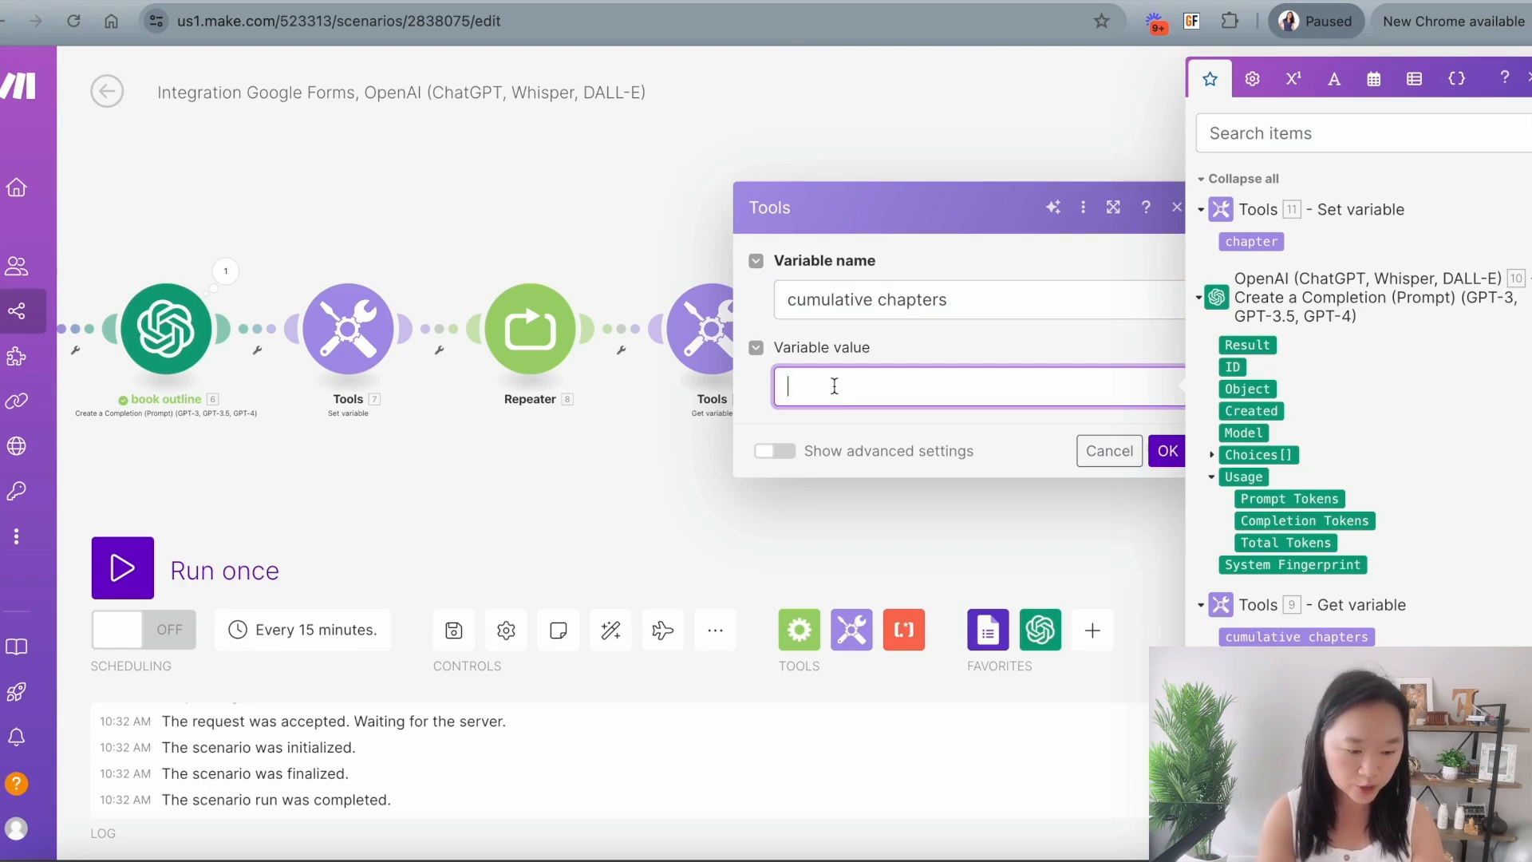
scroll(1480, 541, down, 2)
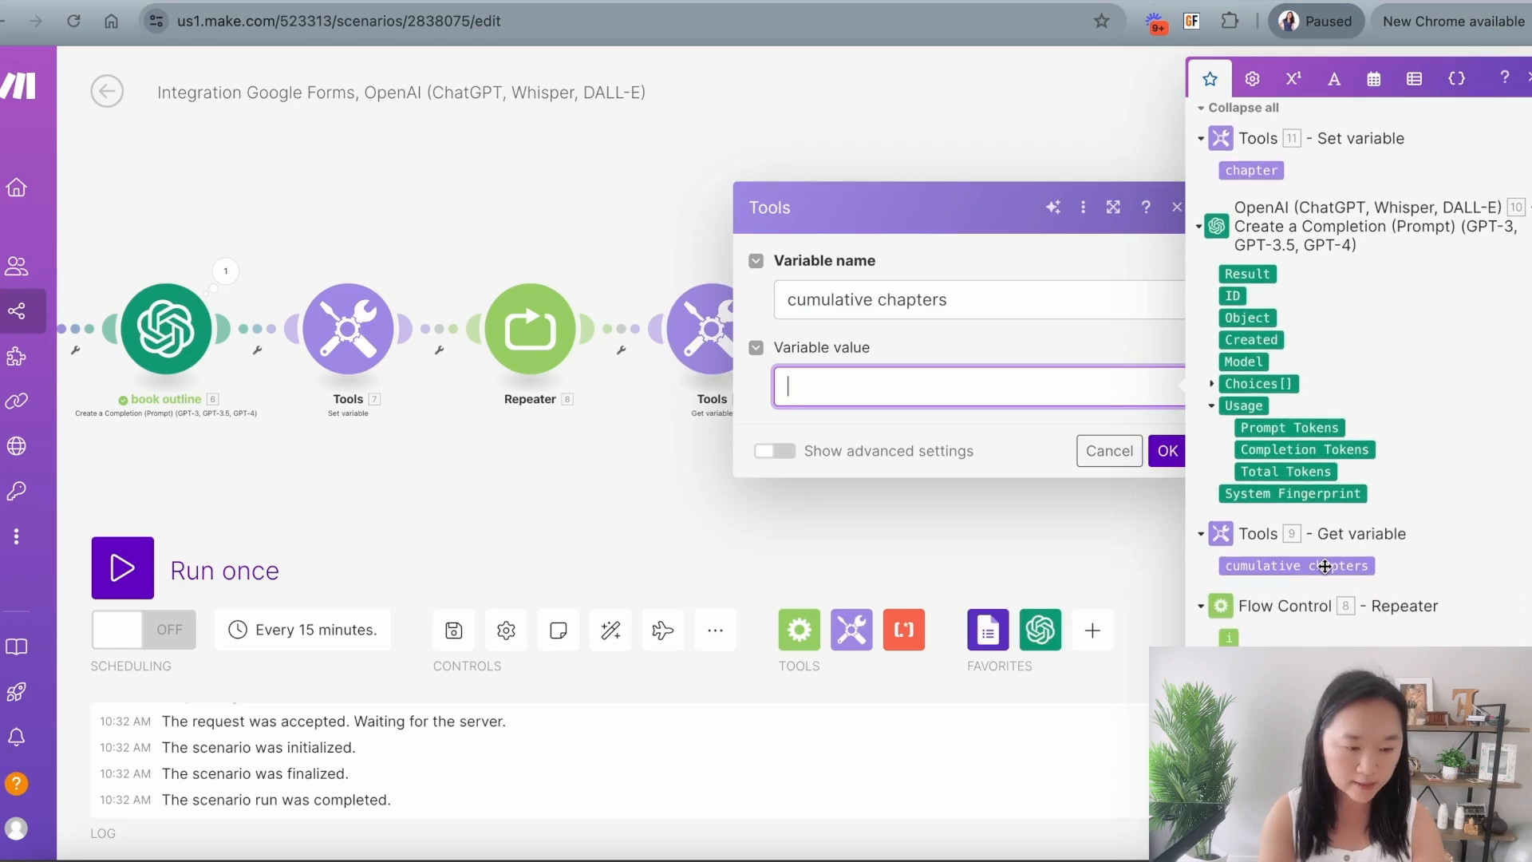
click(1325, 565)
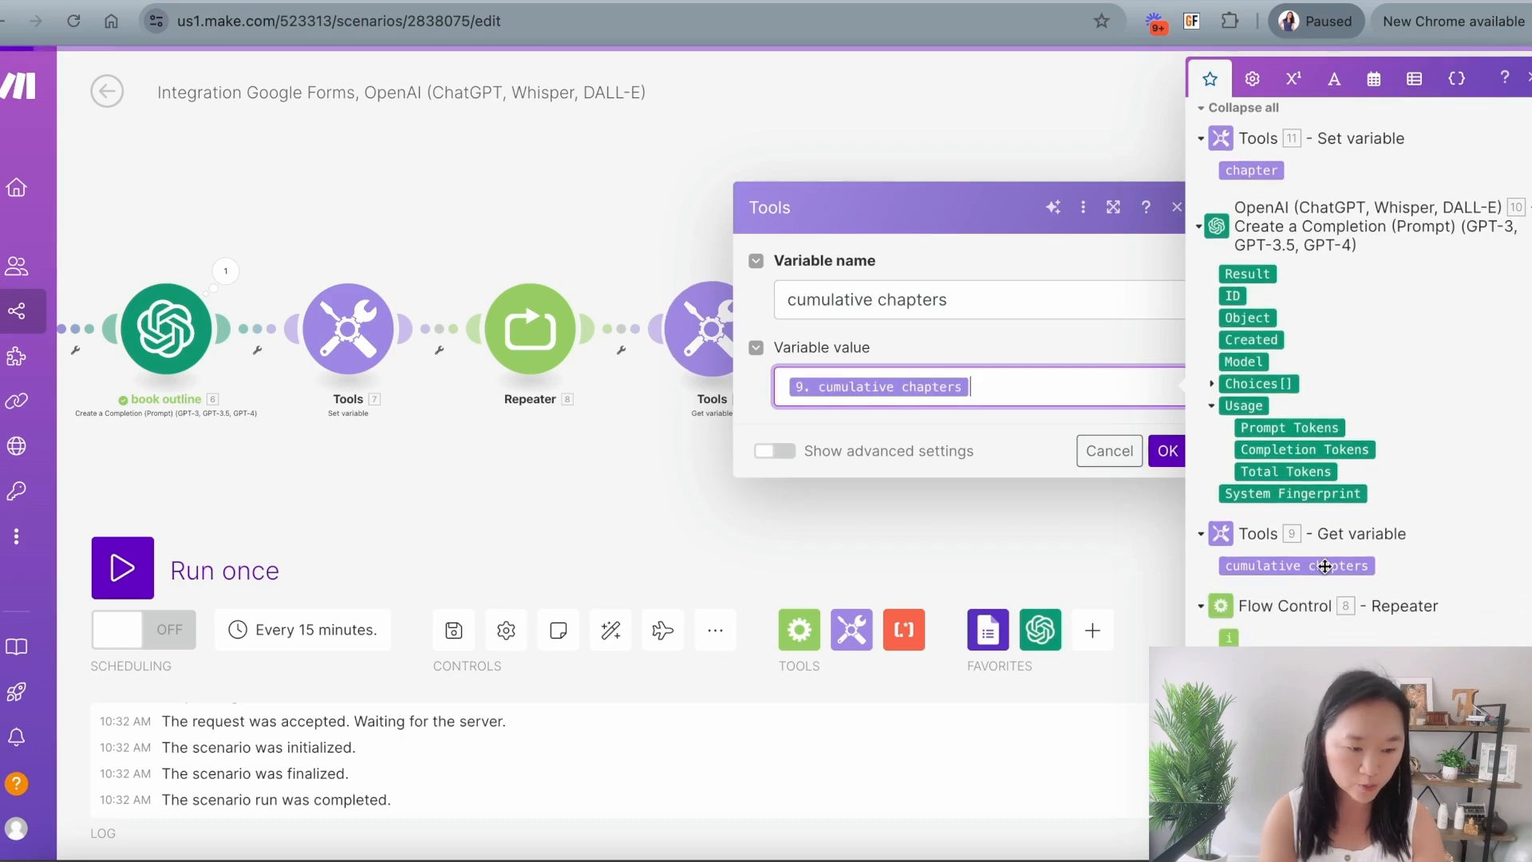
click(1338, 90)
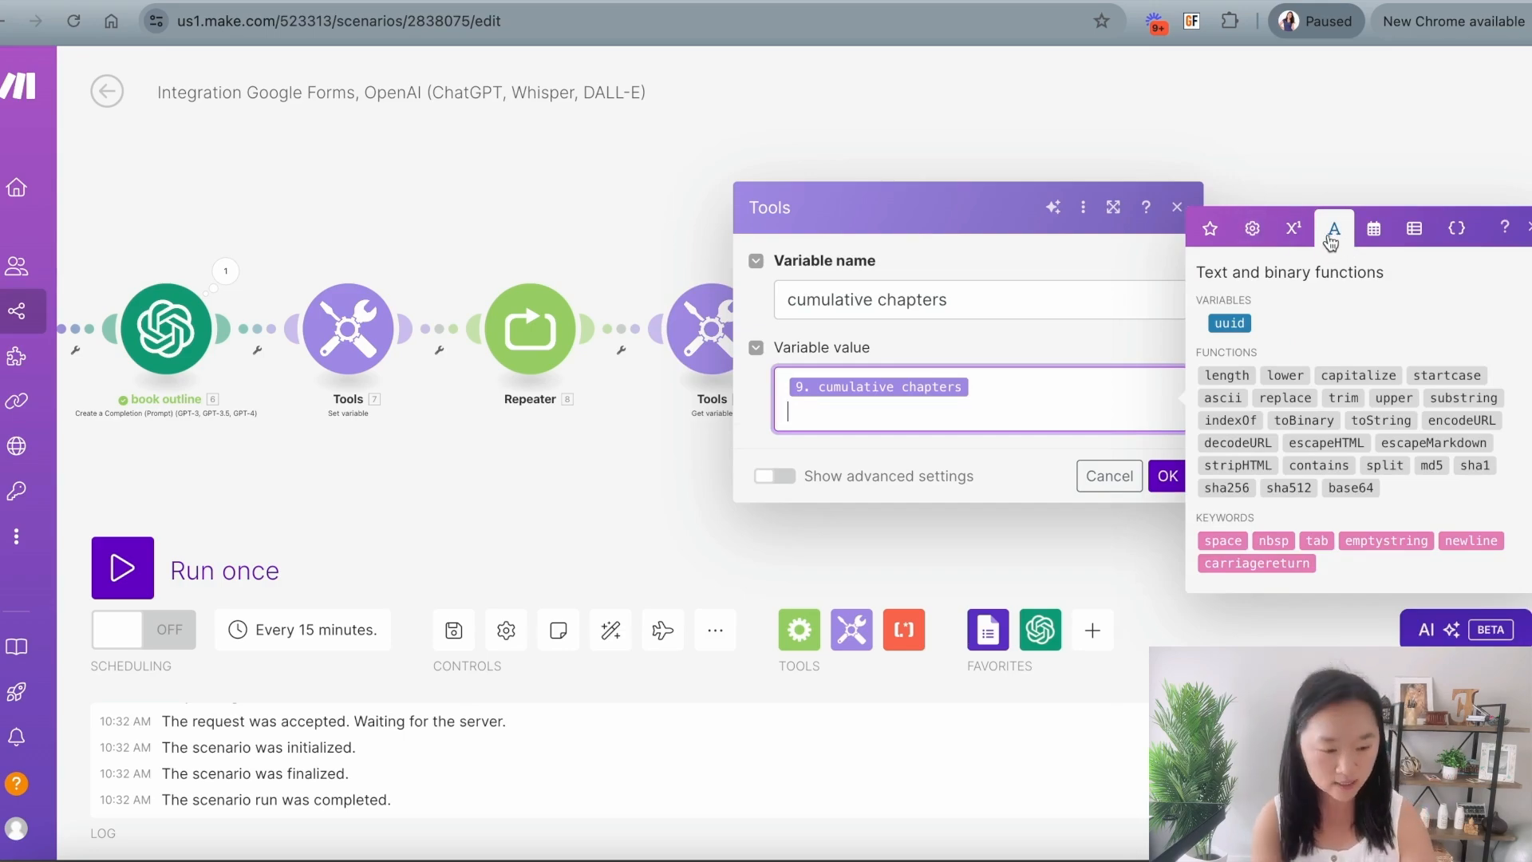
click(1473, 543)
key(Return)
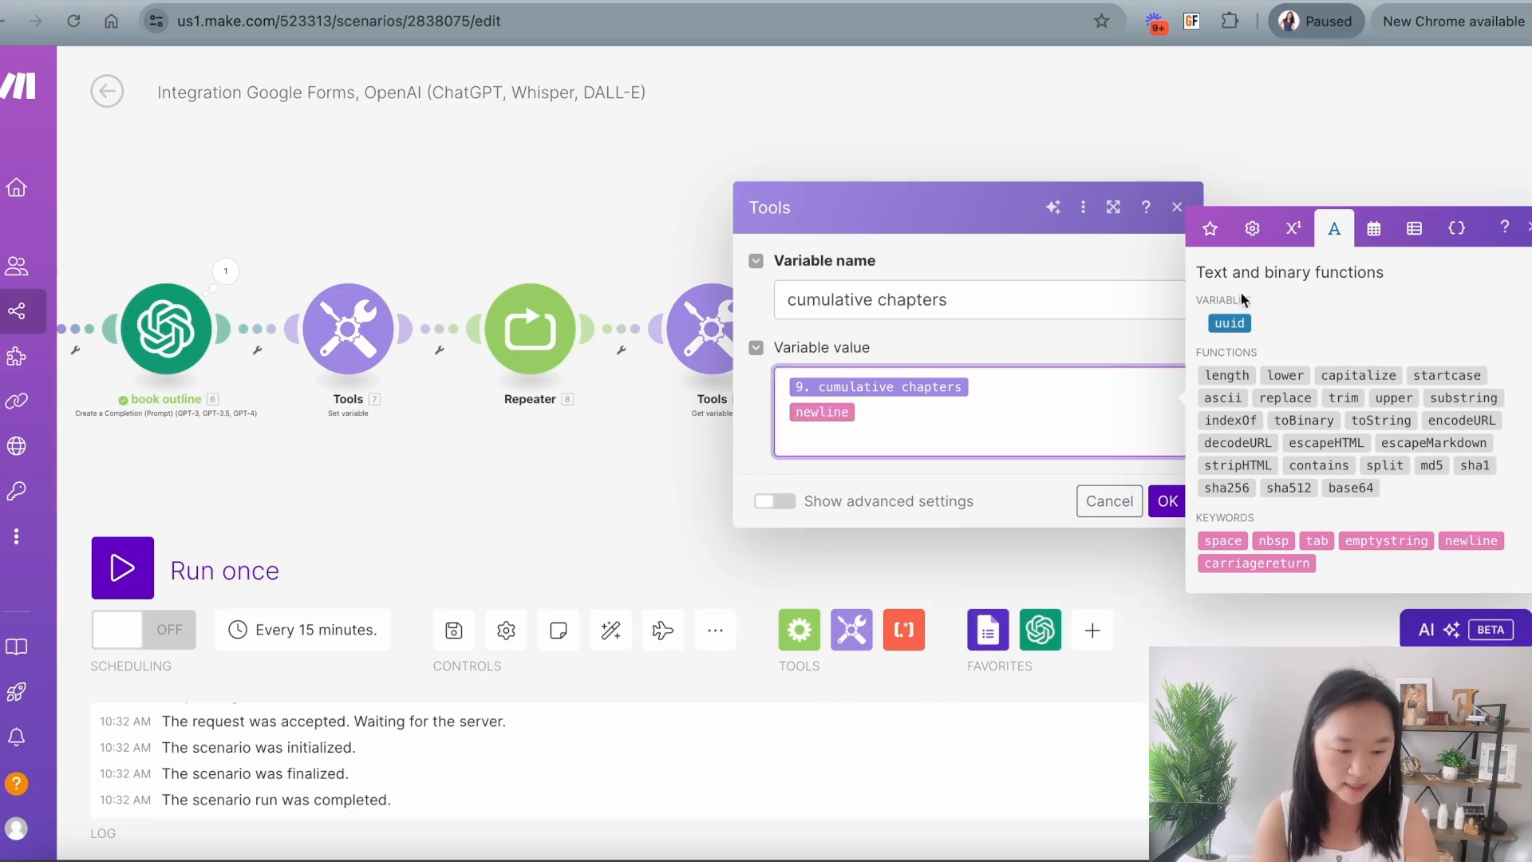
Step: Append the chapter variable below the newline keyword in the variable value and save the module
click(1210, 228)
scroll(1357, 473, down, 2)
scroll(1357, 472, up, 2)
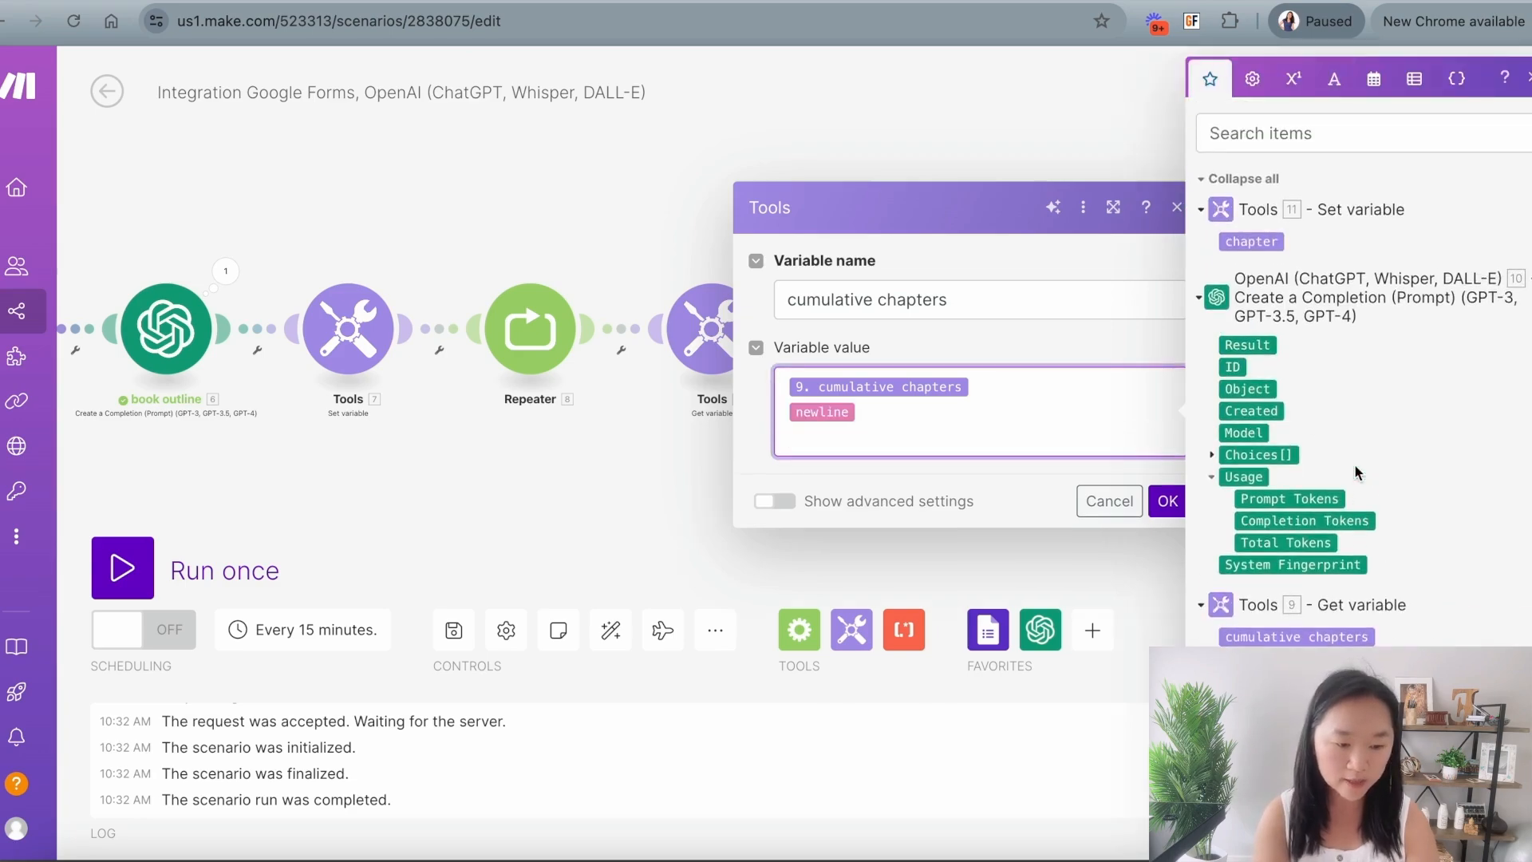
click(1251, 241)
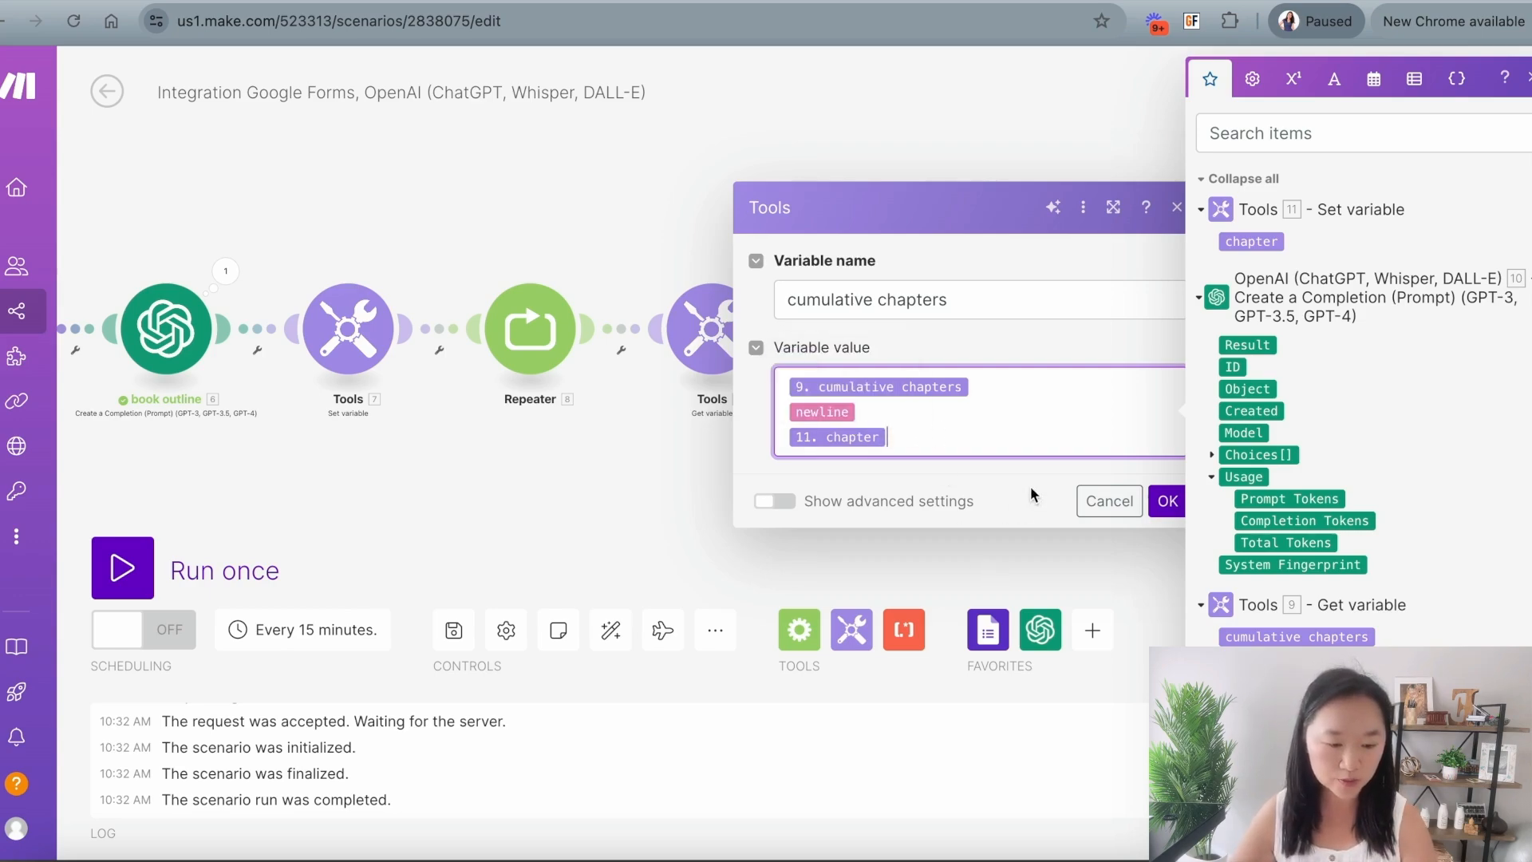
click(1150, 490)
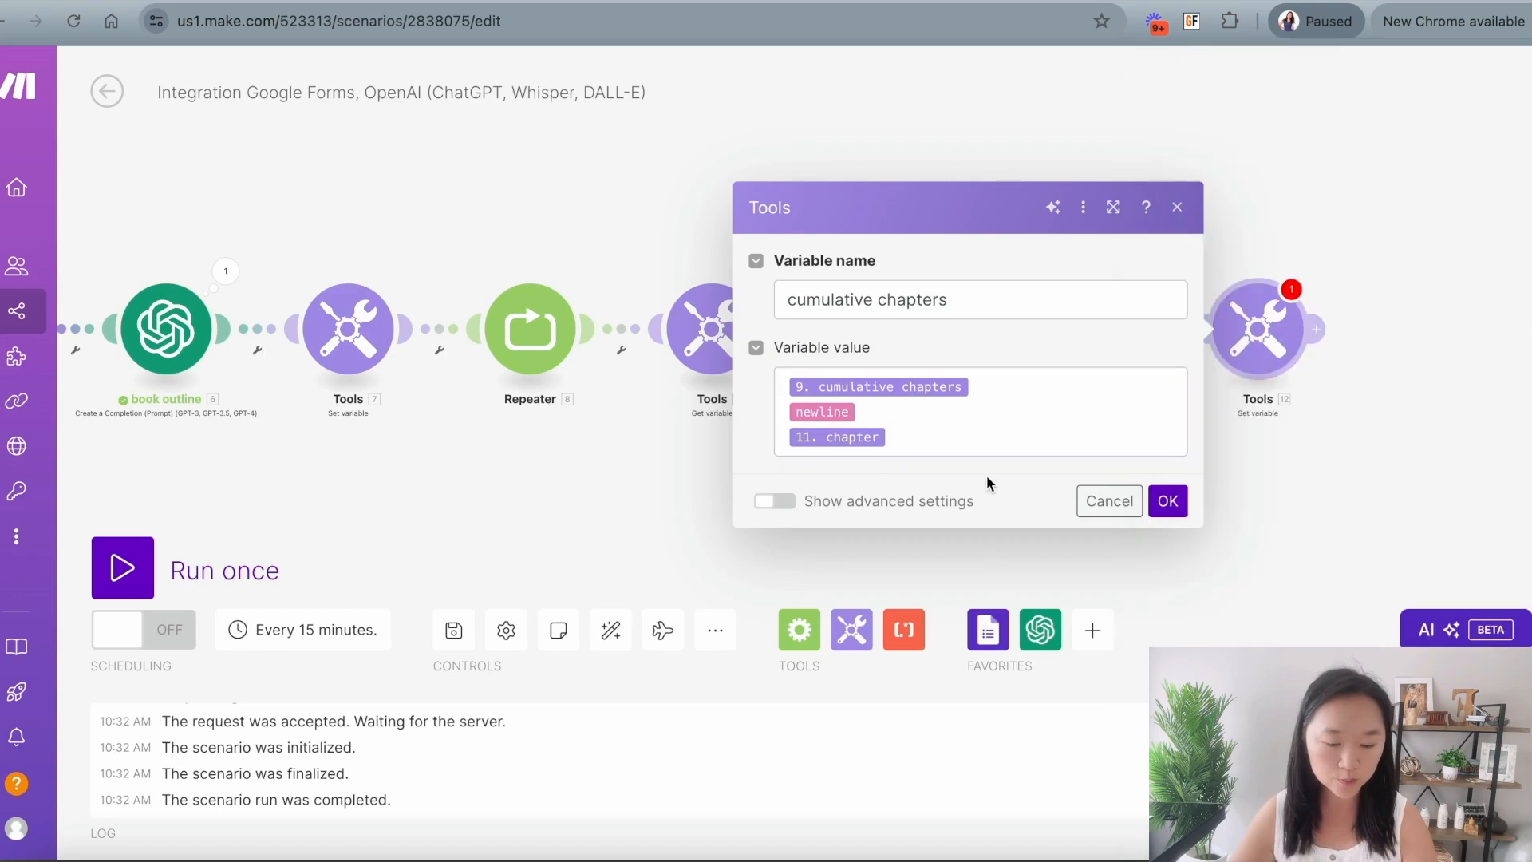
click(1166, 500)
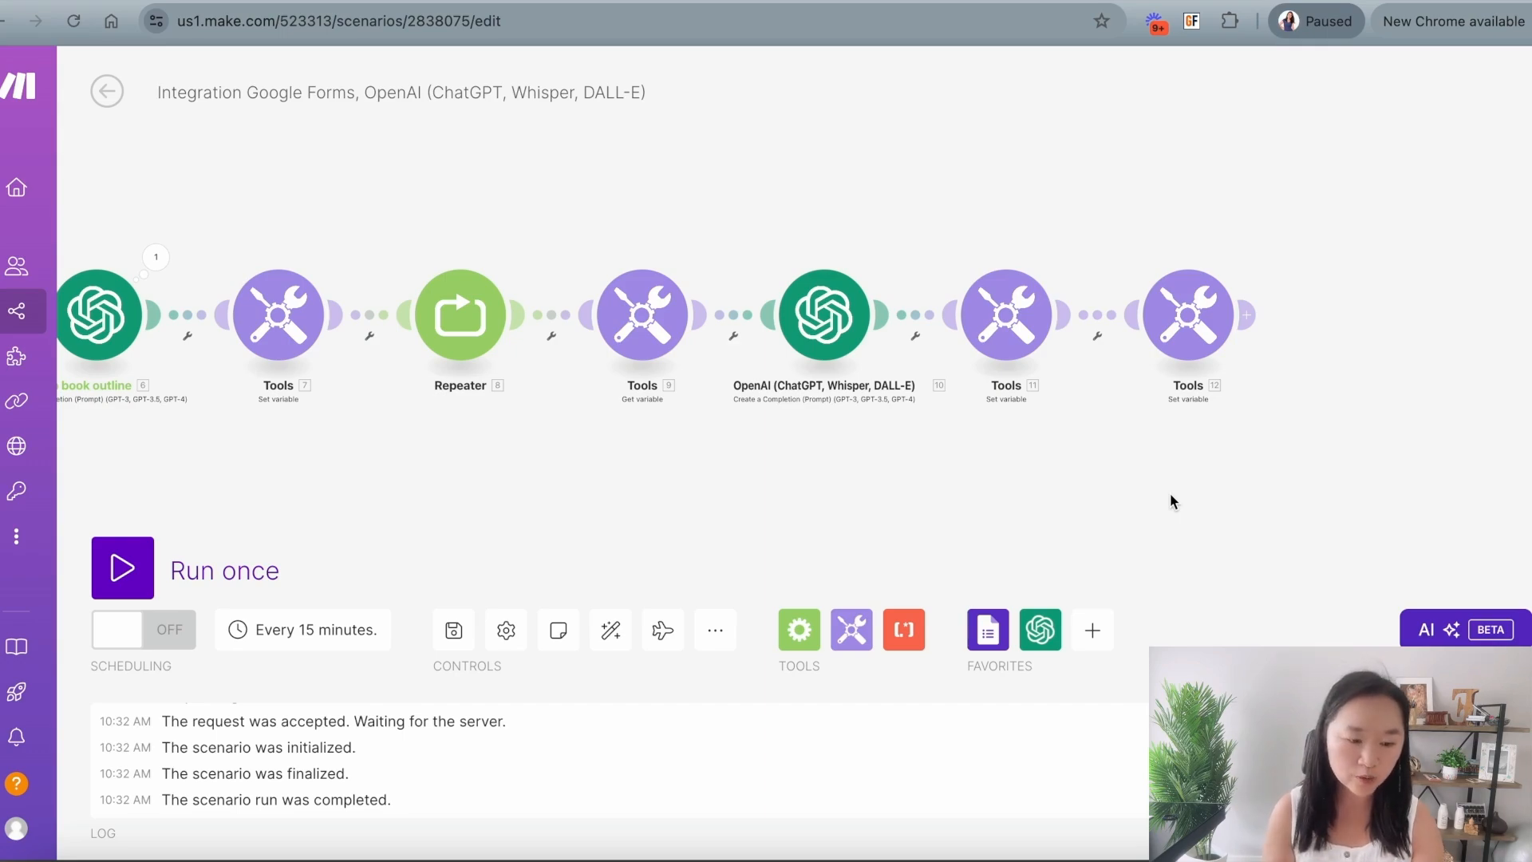
Step: Add a Markdown to HTML module after the cumulative chapters Set variable module
scroll(1285, 394, right, 2)
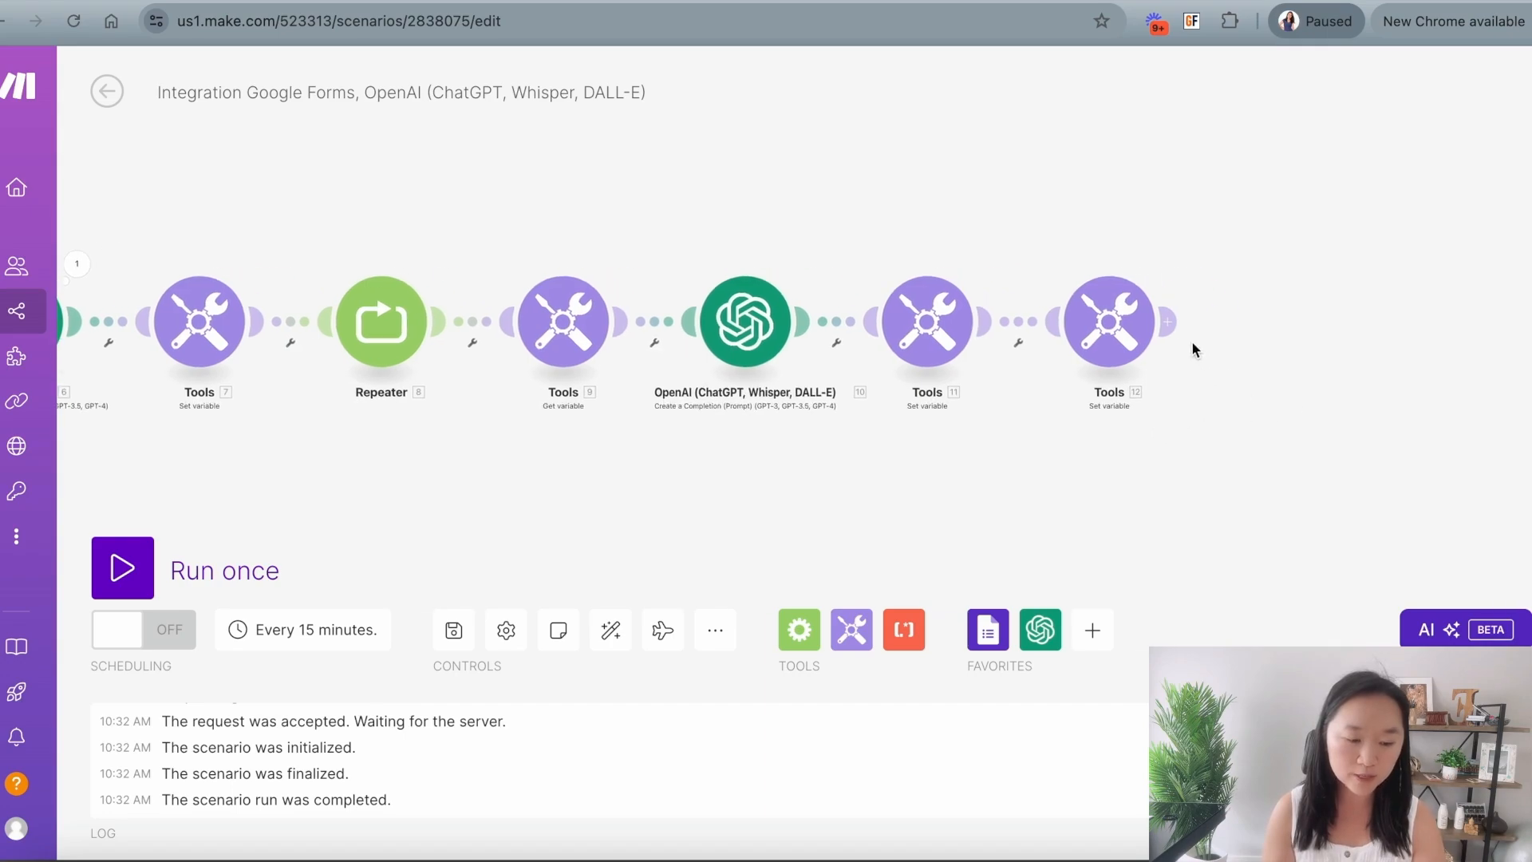
click(1171, 323)
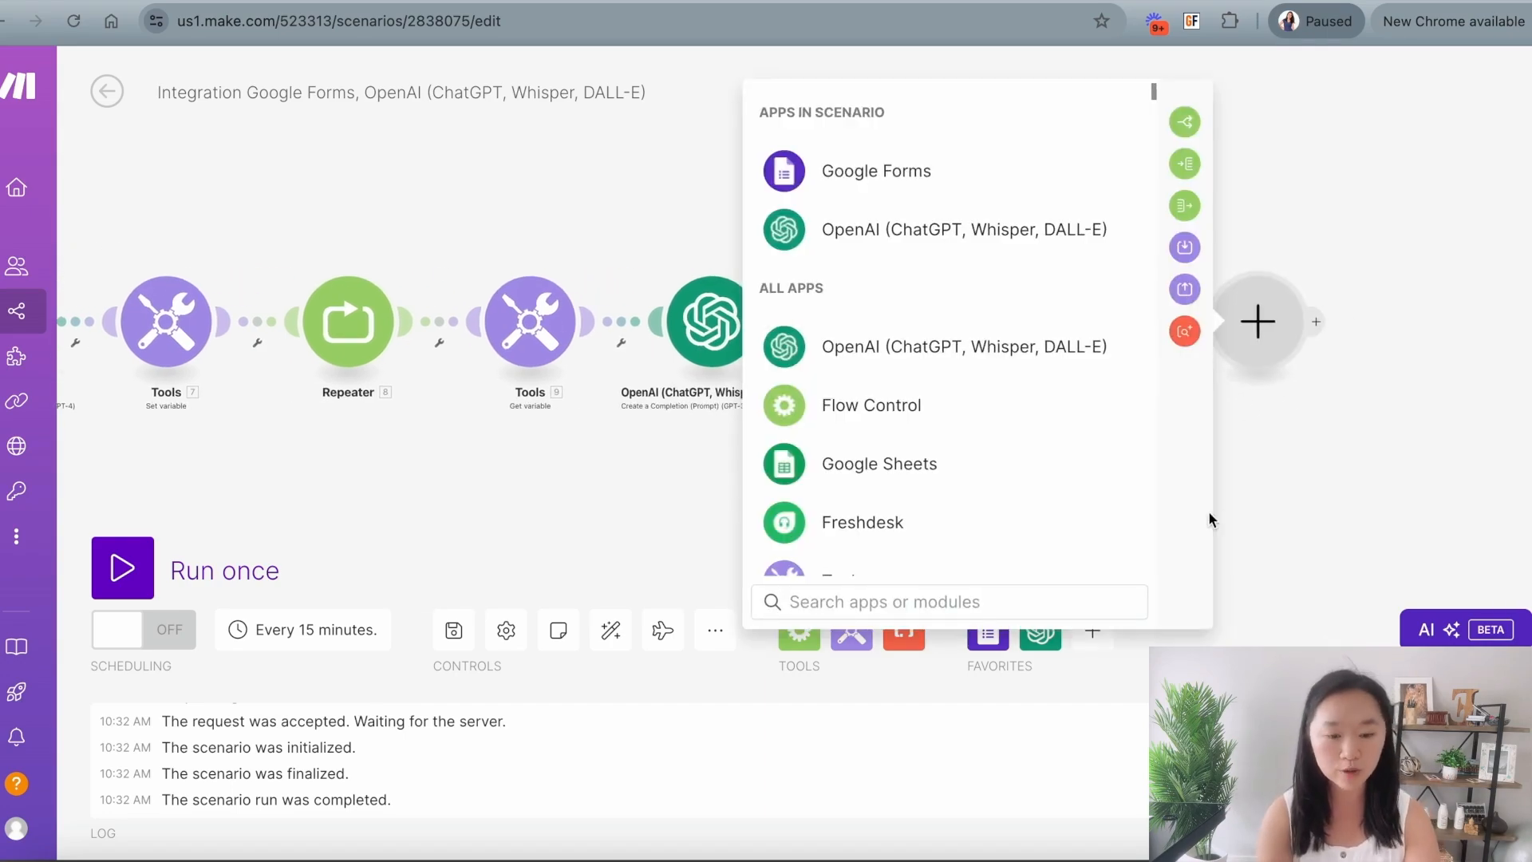
text(mark)
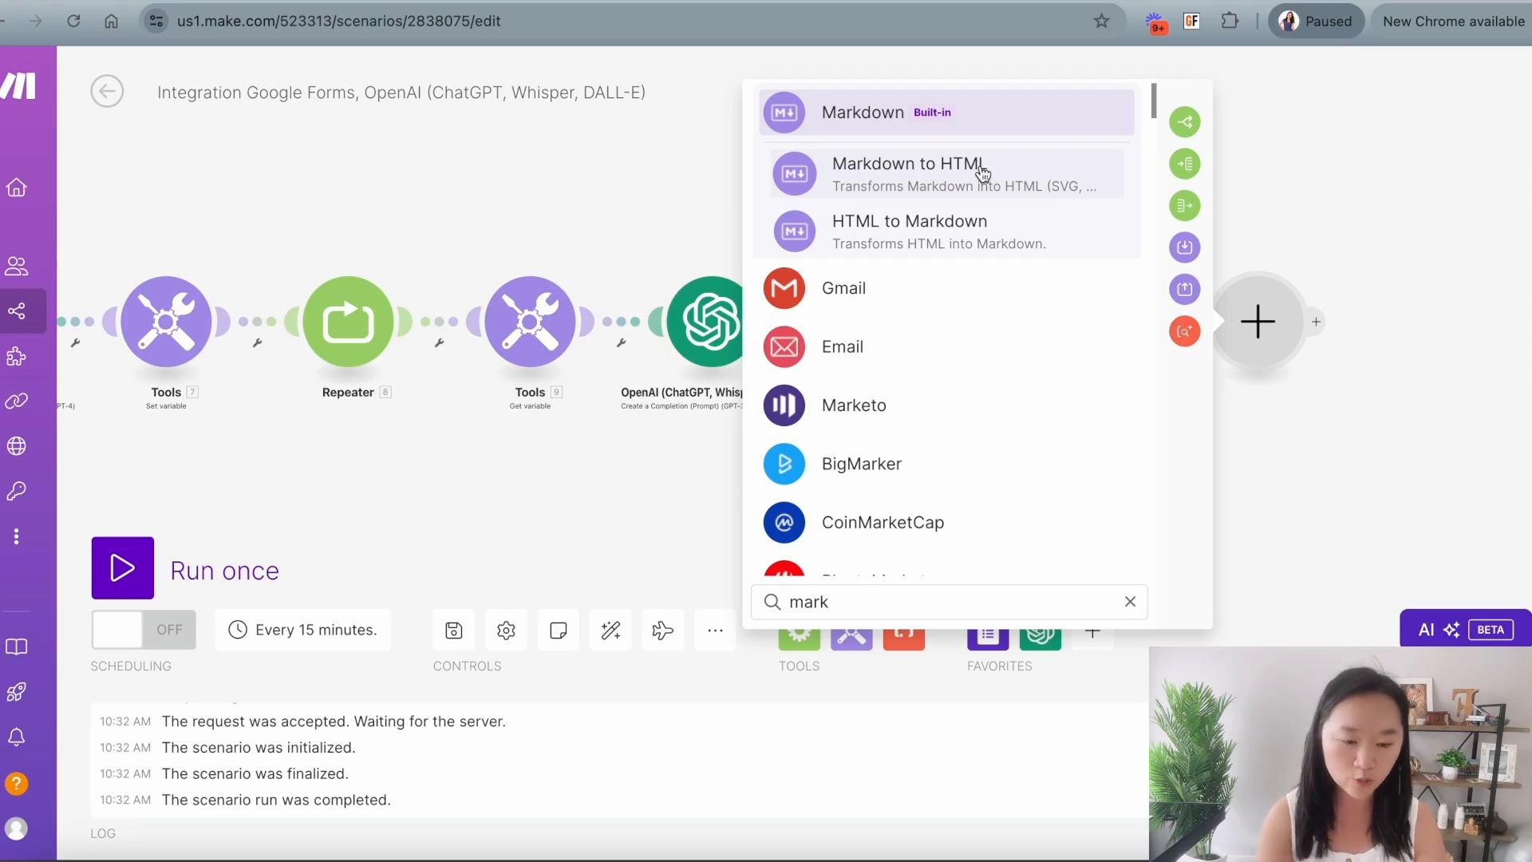
click(899, 176)
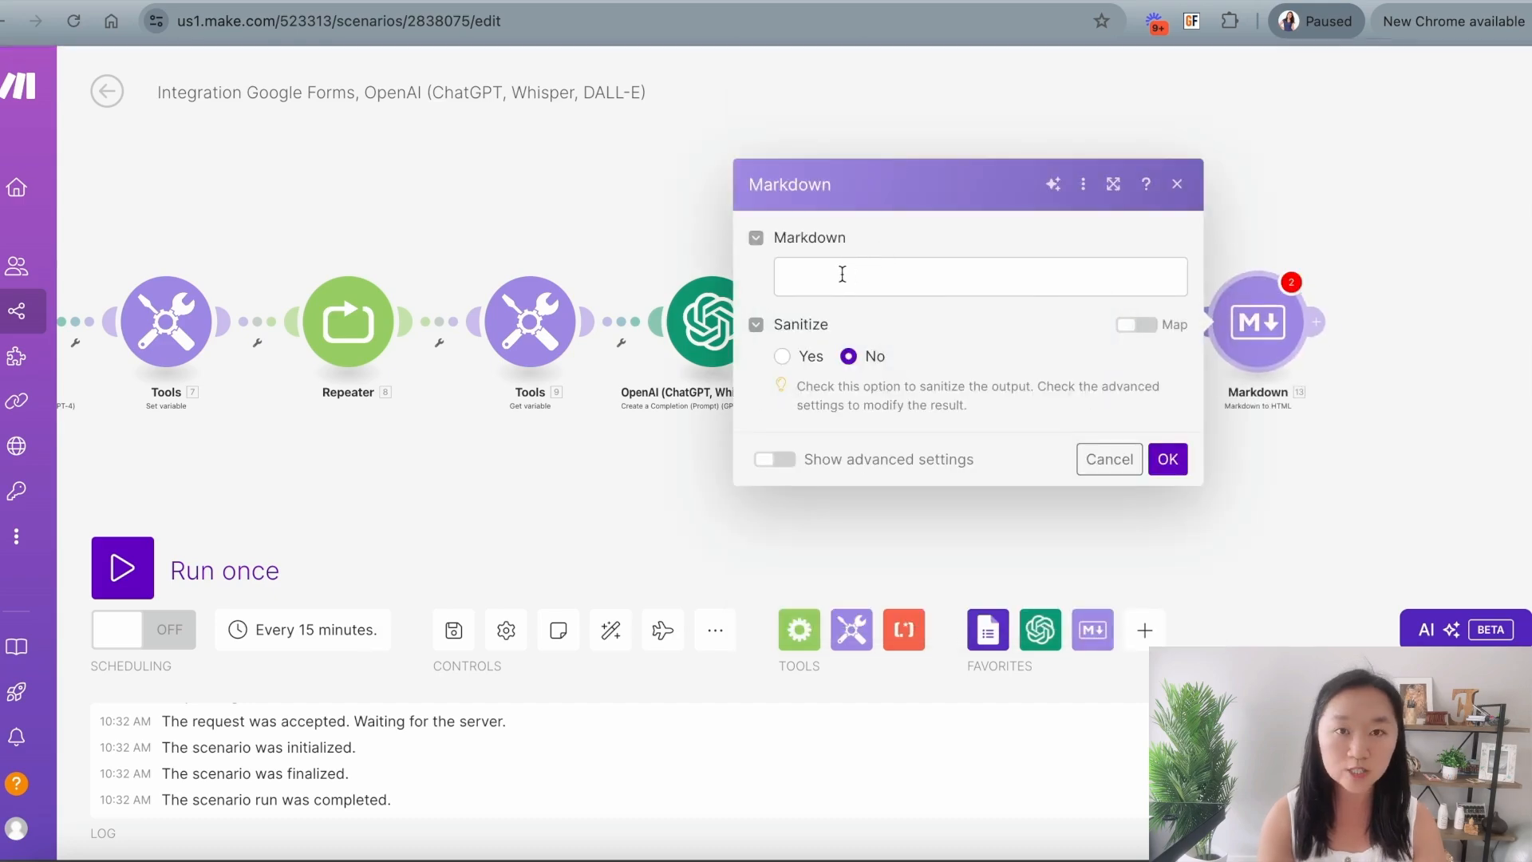
Step: Fill the Markdown module's content with a "# " heading followed by the Google Forms Book title answer value
click(842, 273)
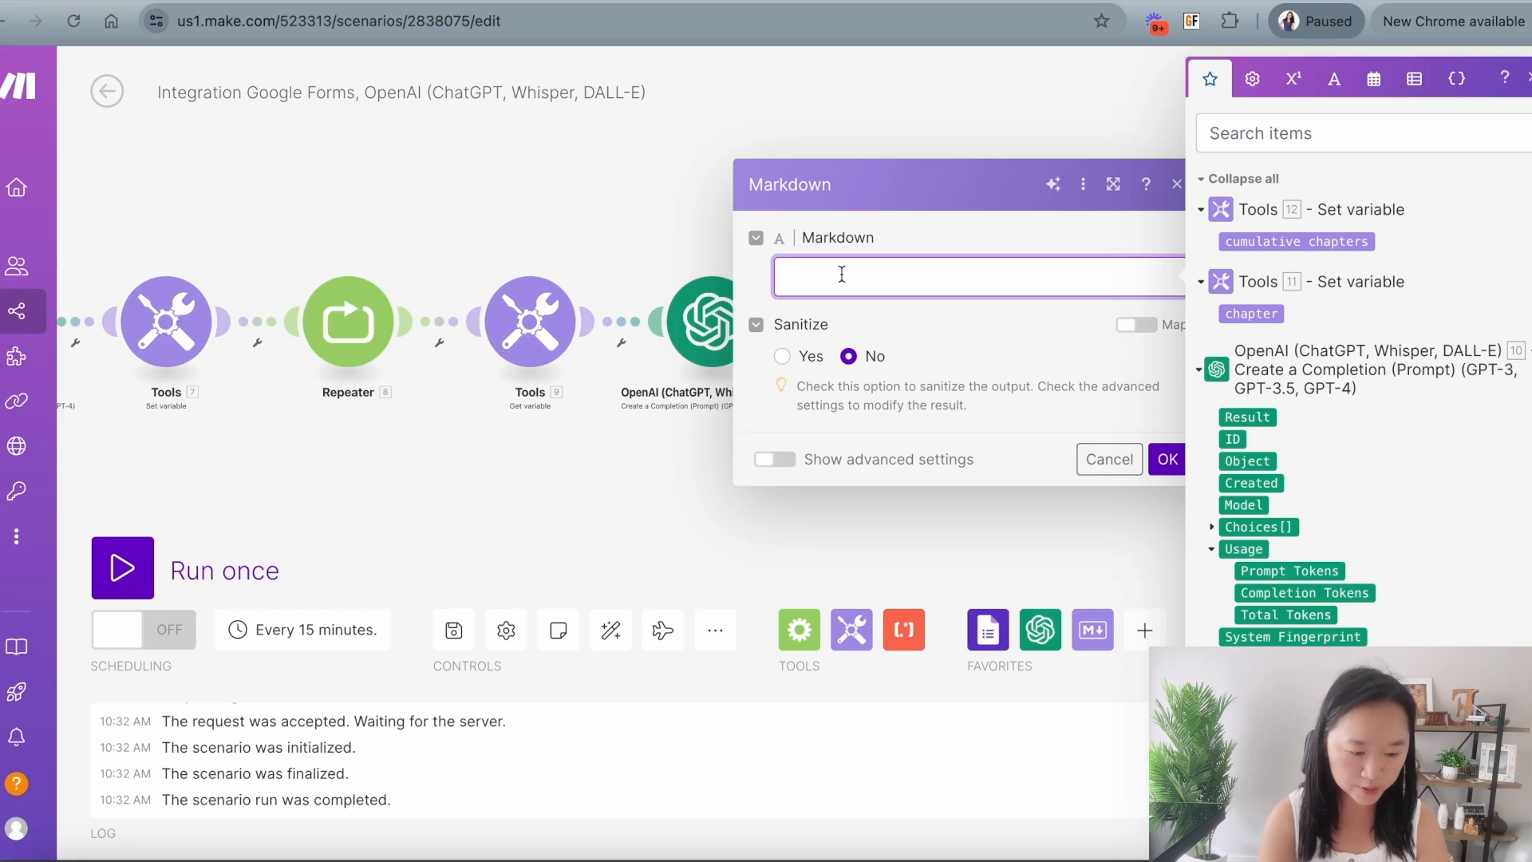
scroll(1404, 463, down, 10)
scroll(1404, 462, down, 1)
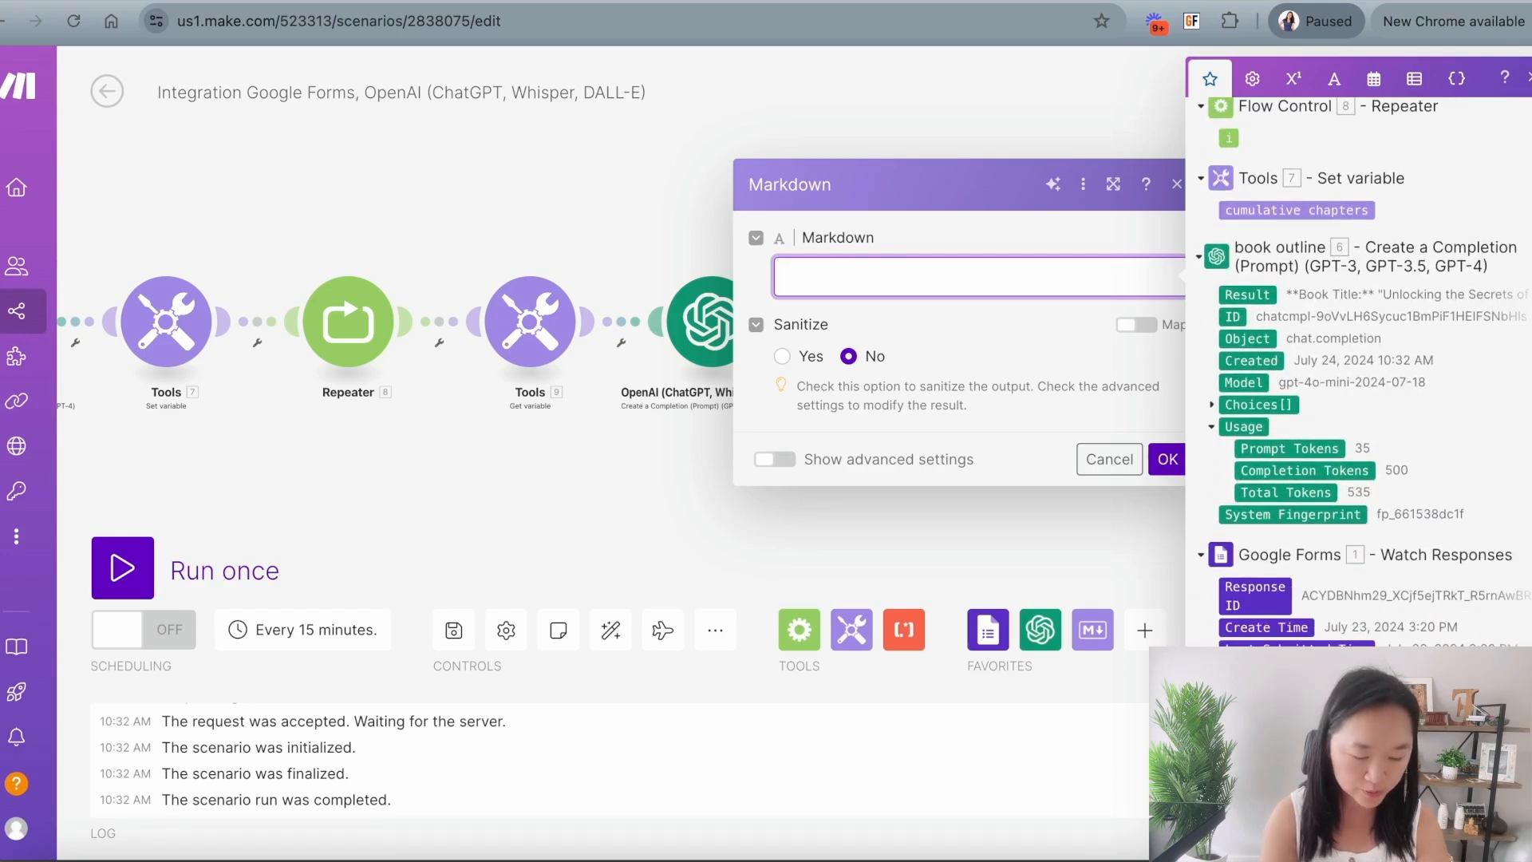
click(1227, 718)
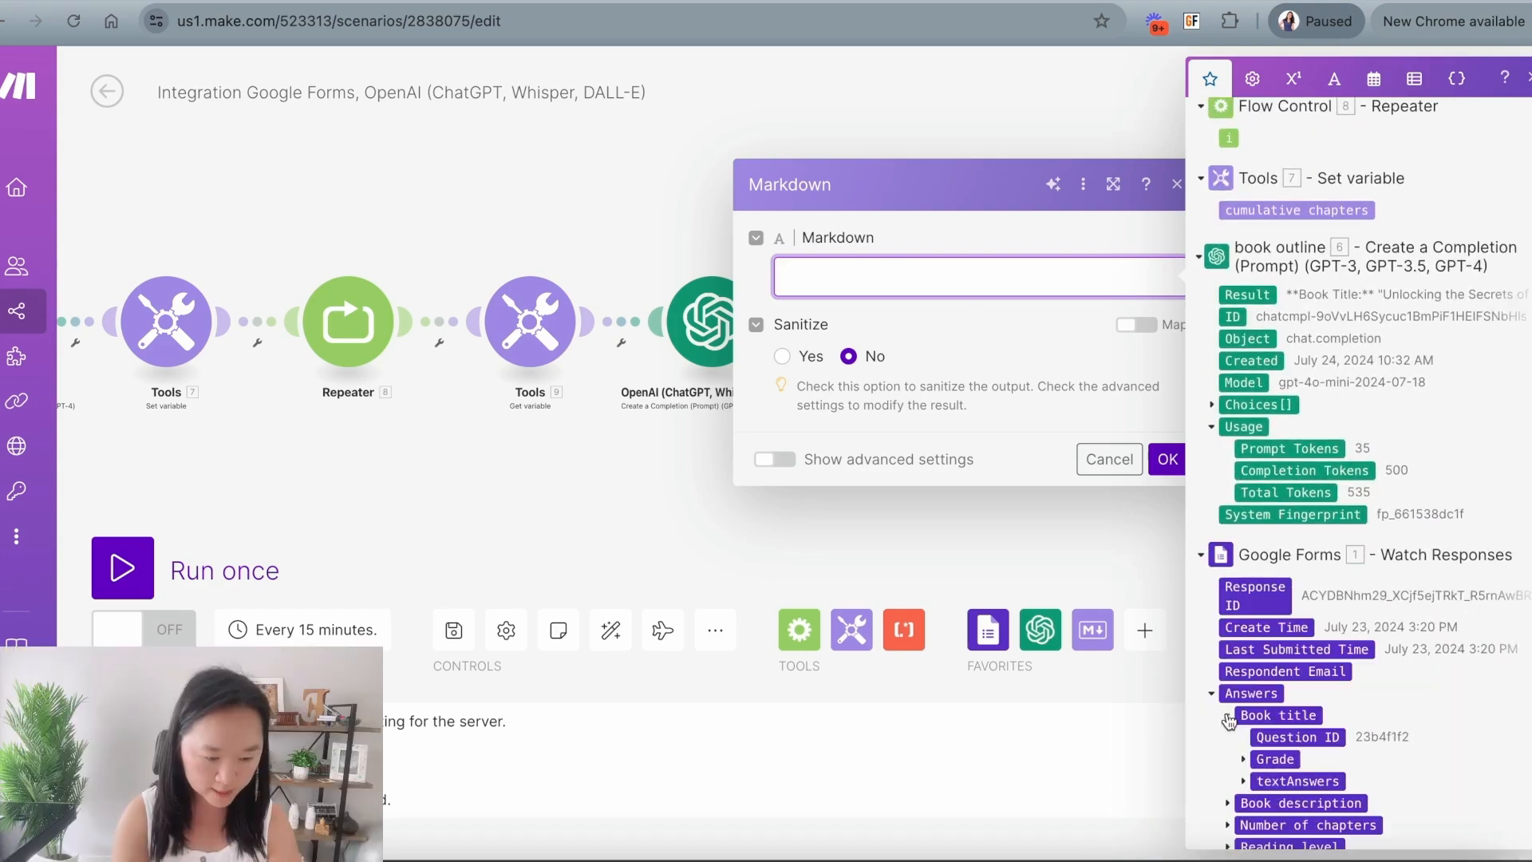
scroll(1279, 582, down, 2)
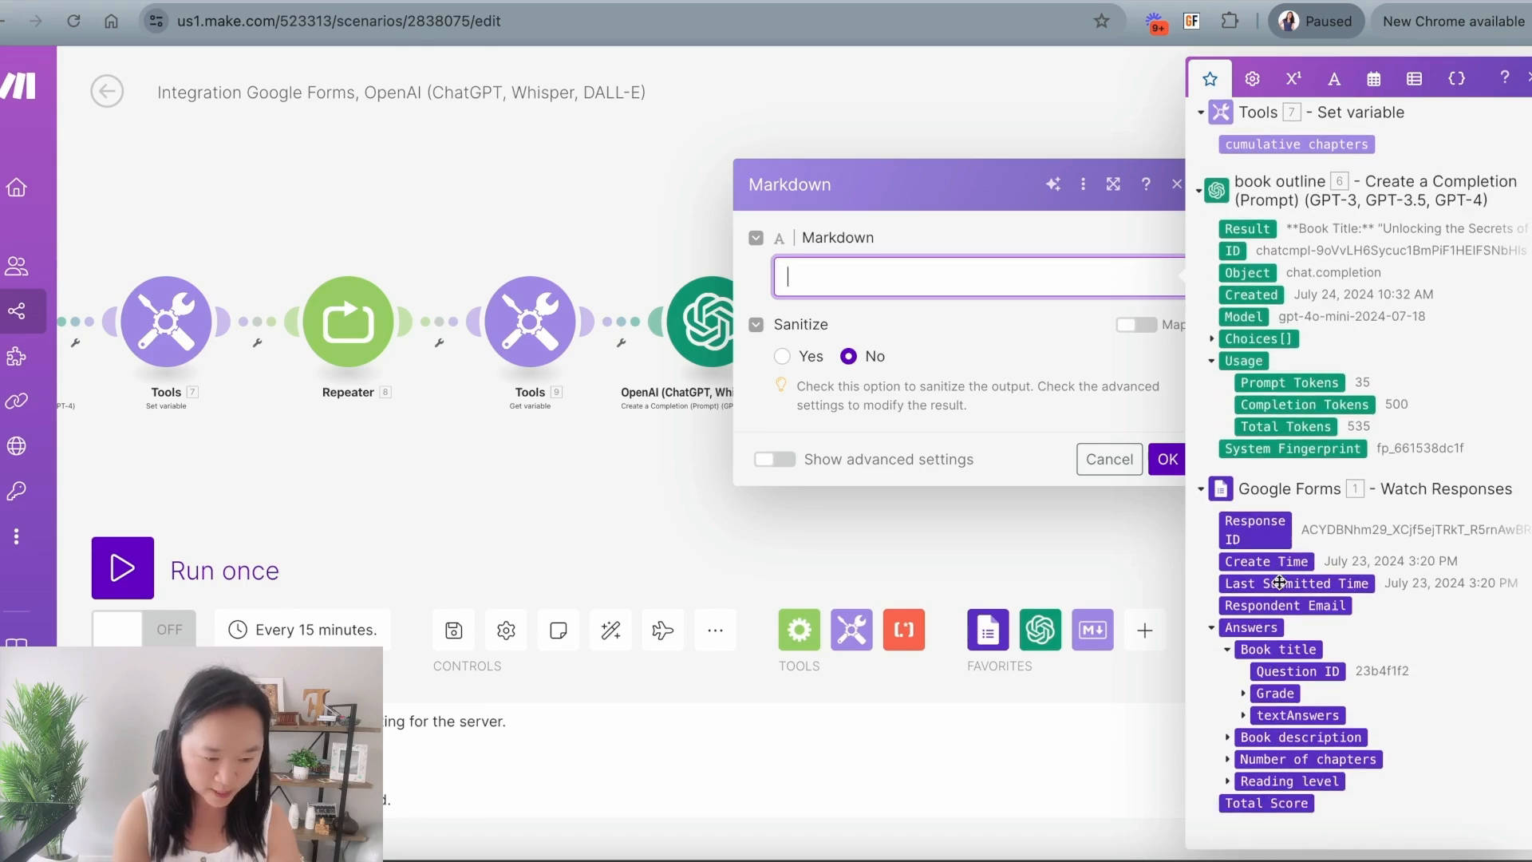
click(1244, 716)
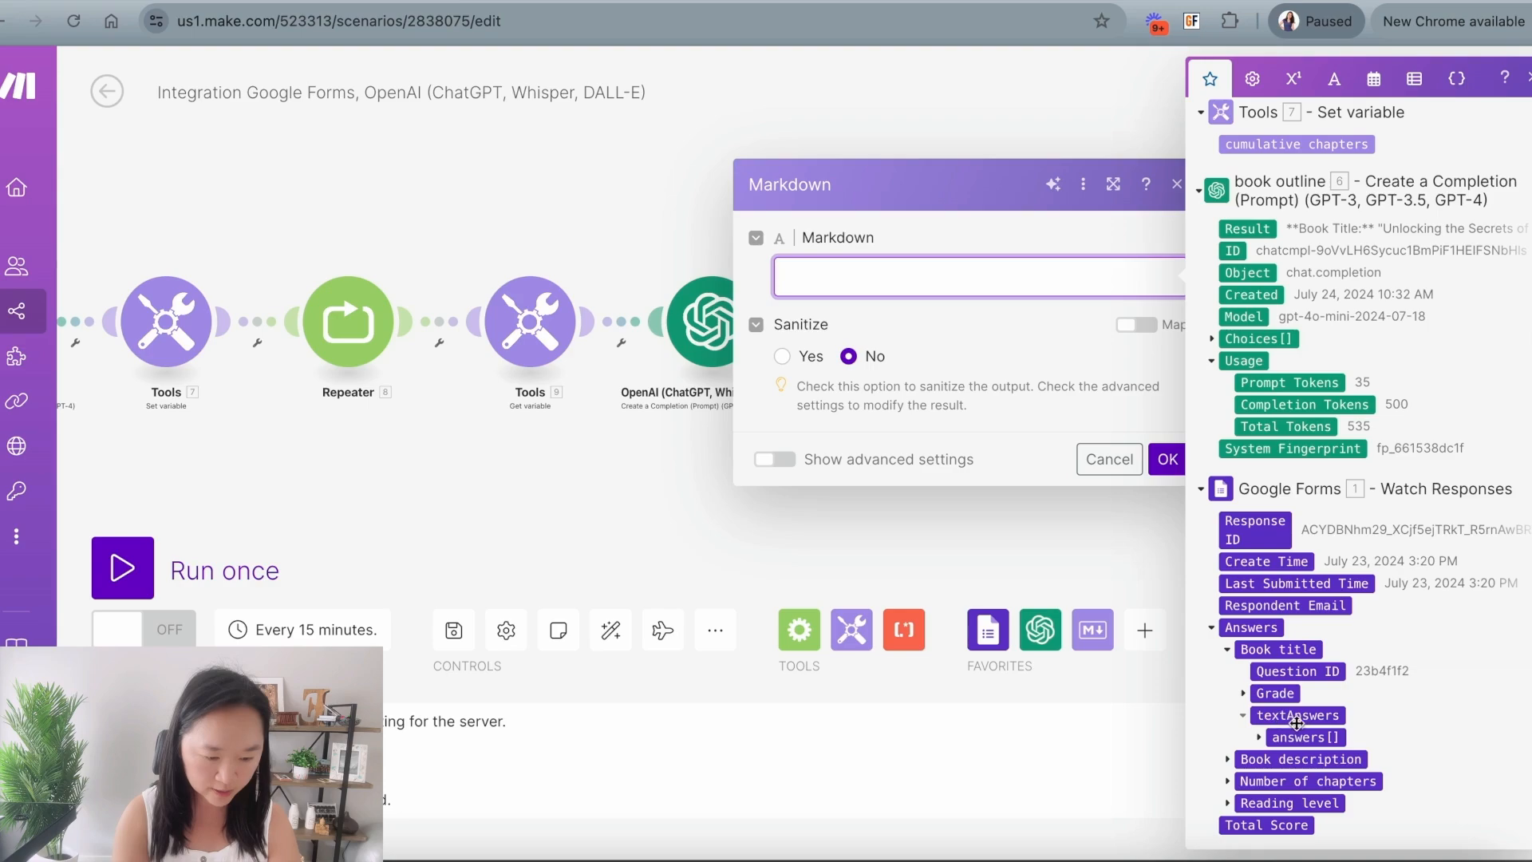
click(1258, 737)
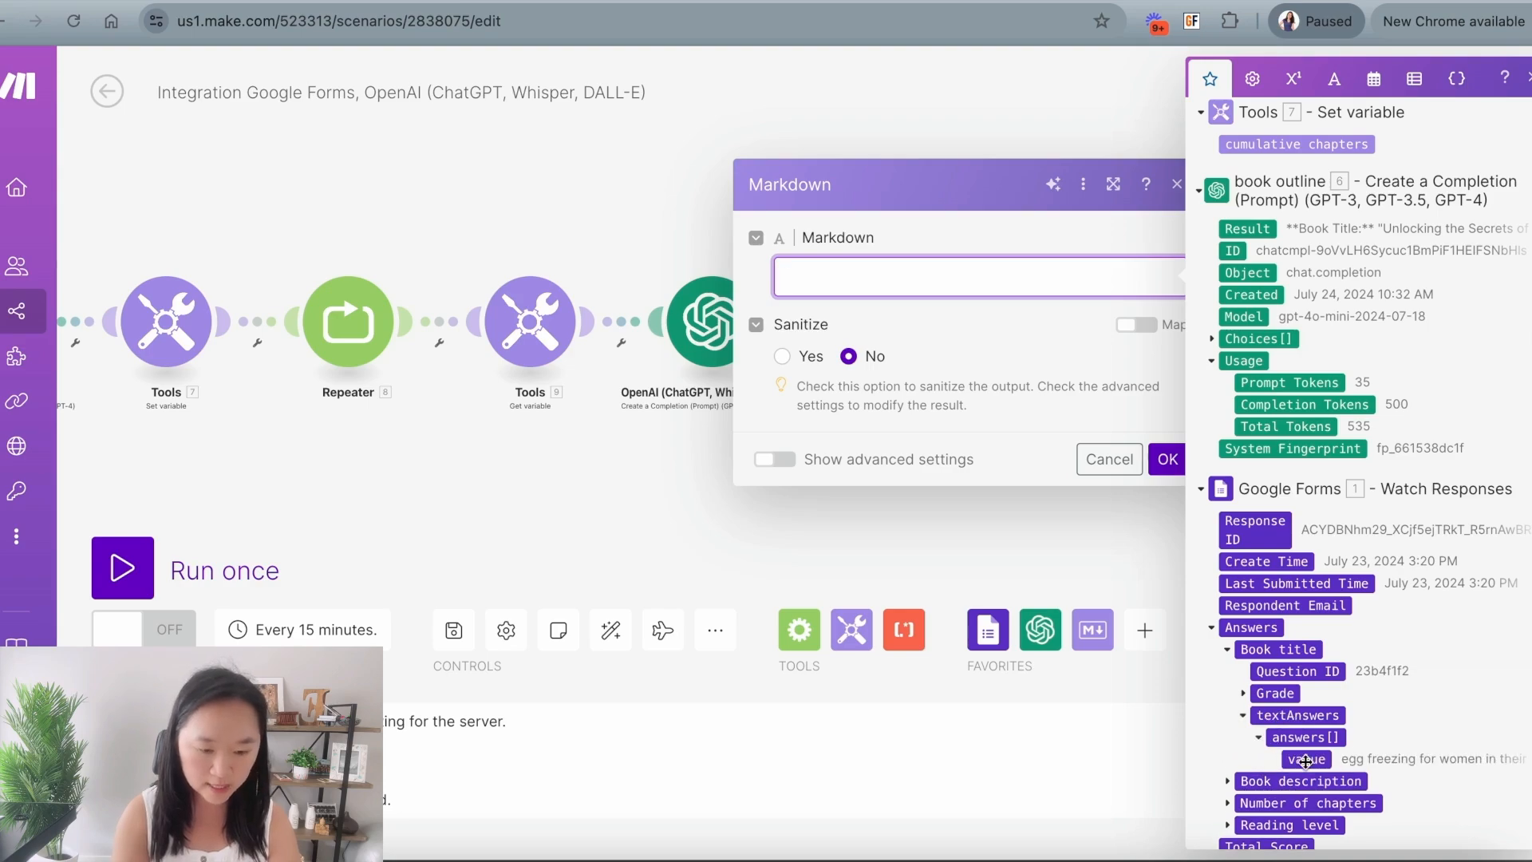
click(1305, 760)
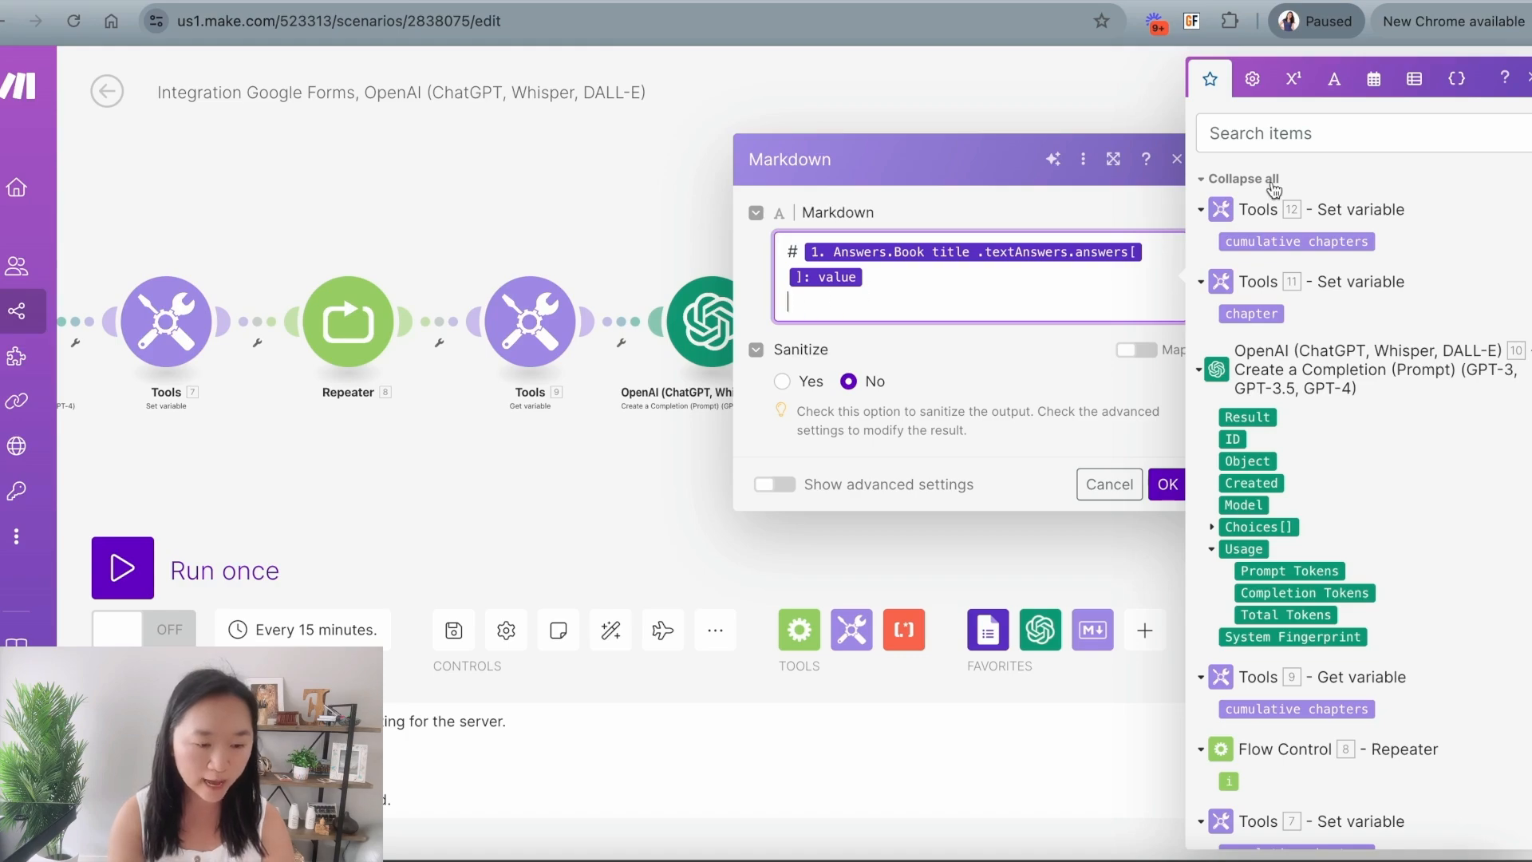
Step: Add the newline keyword and module 12's cumulative chapters on separate lines below the title, save, and move the Markdown module farther right
click(1334, 83)
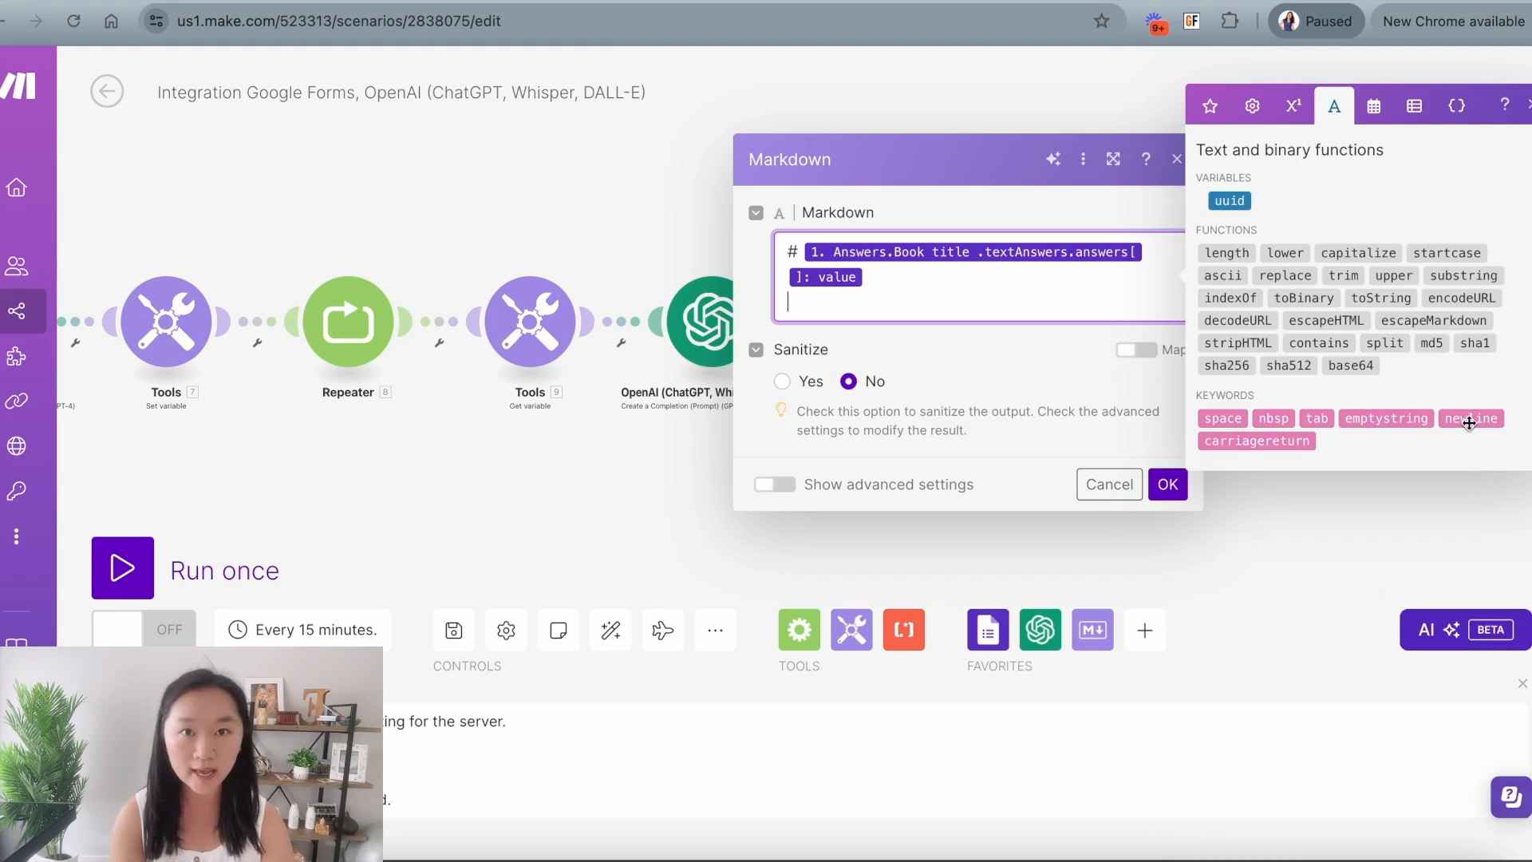
click(1467, 417)
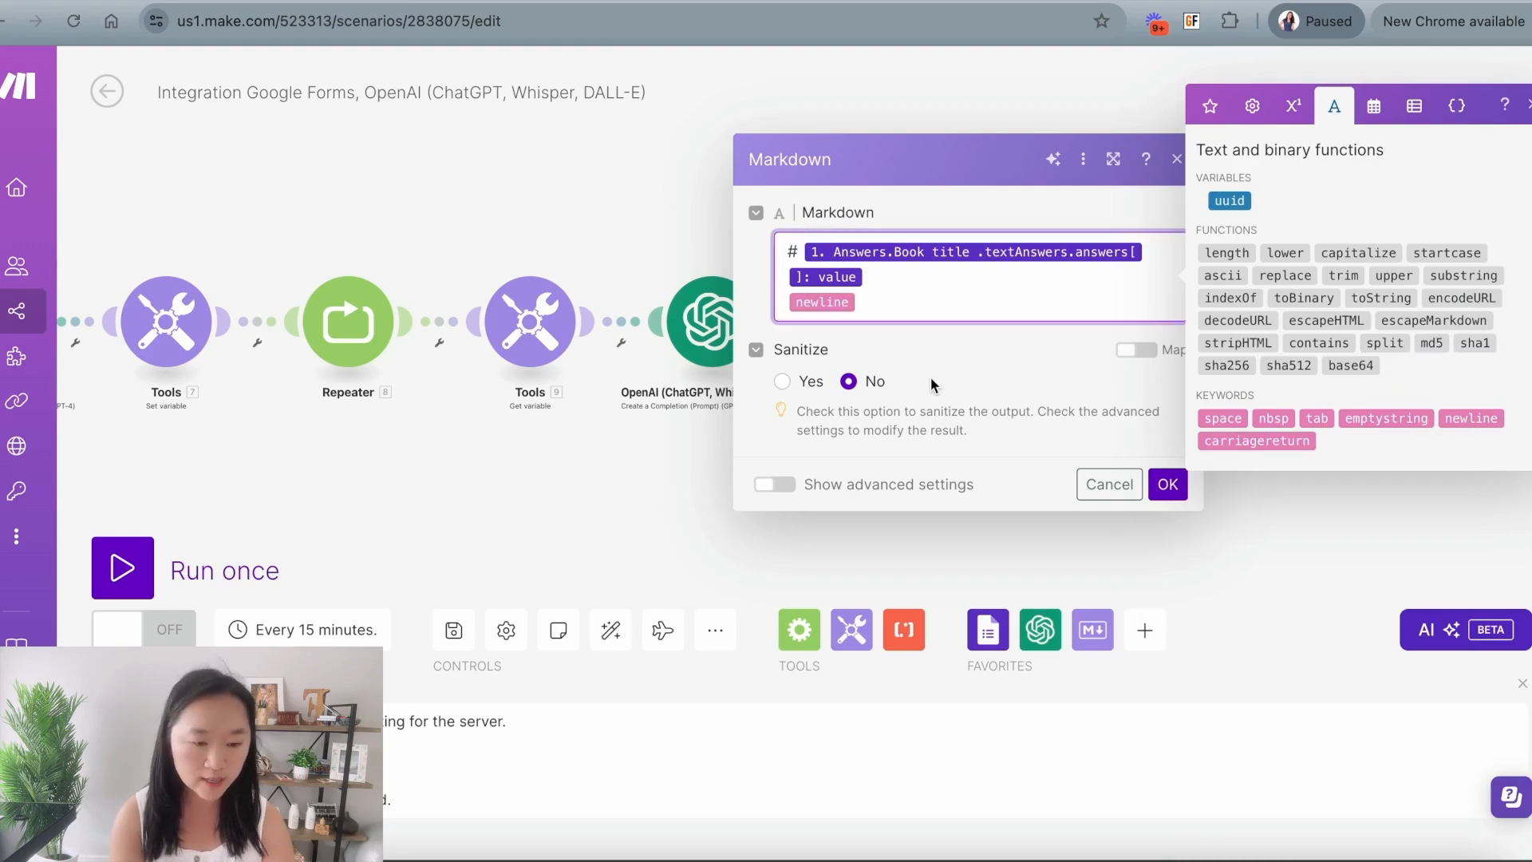
click(1210, 107)
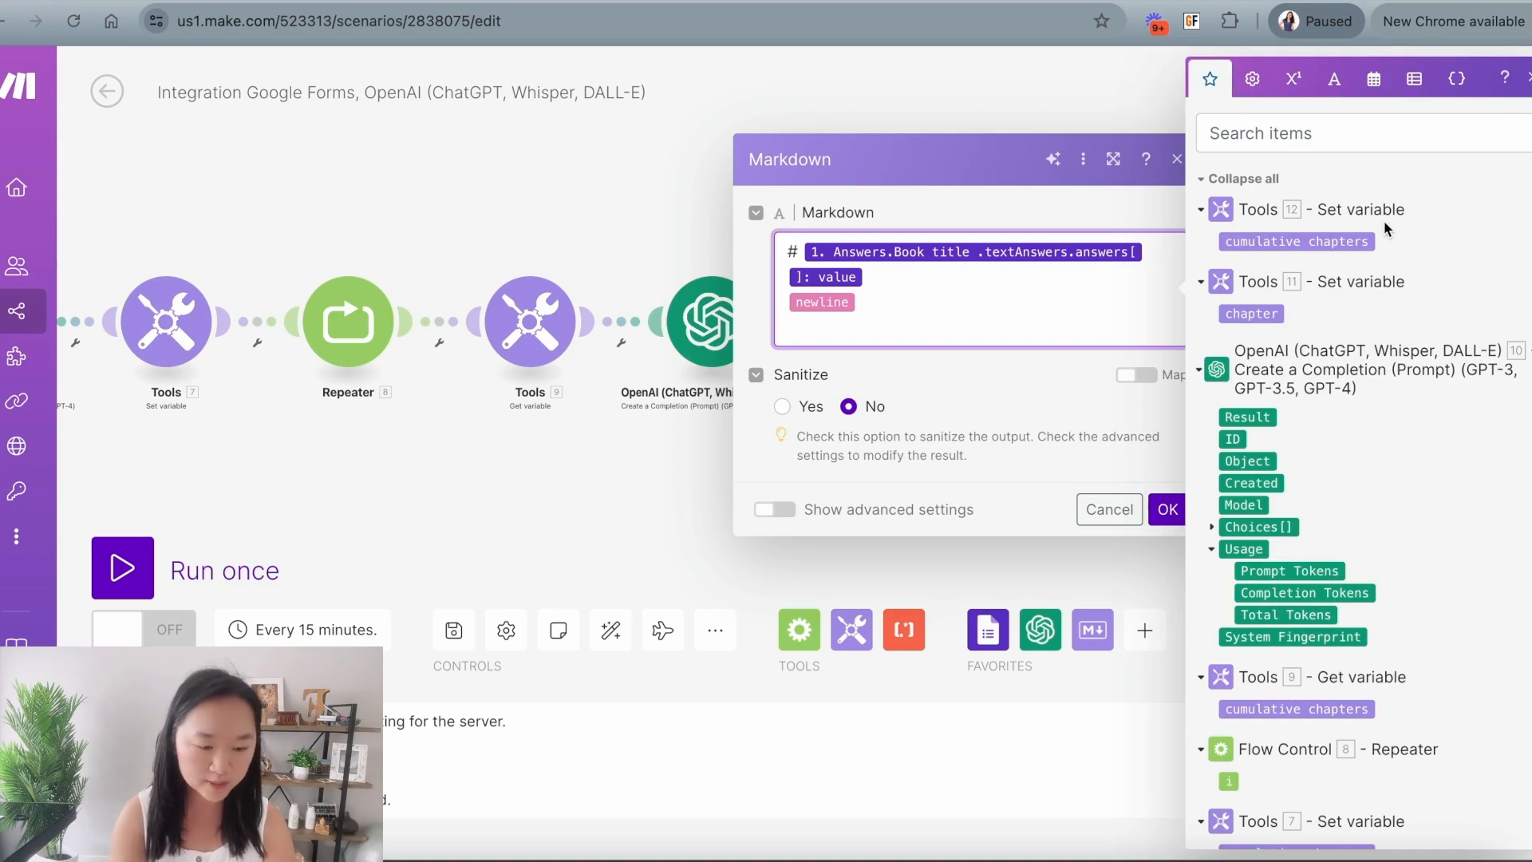
click(1280, 244)
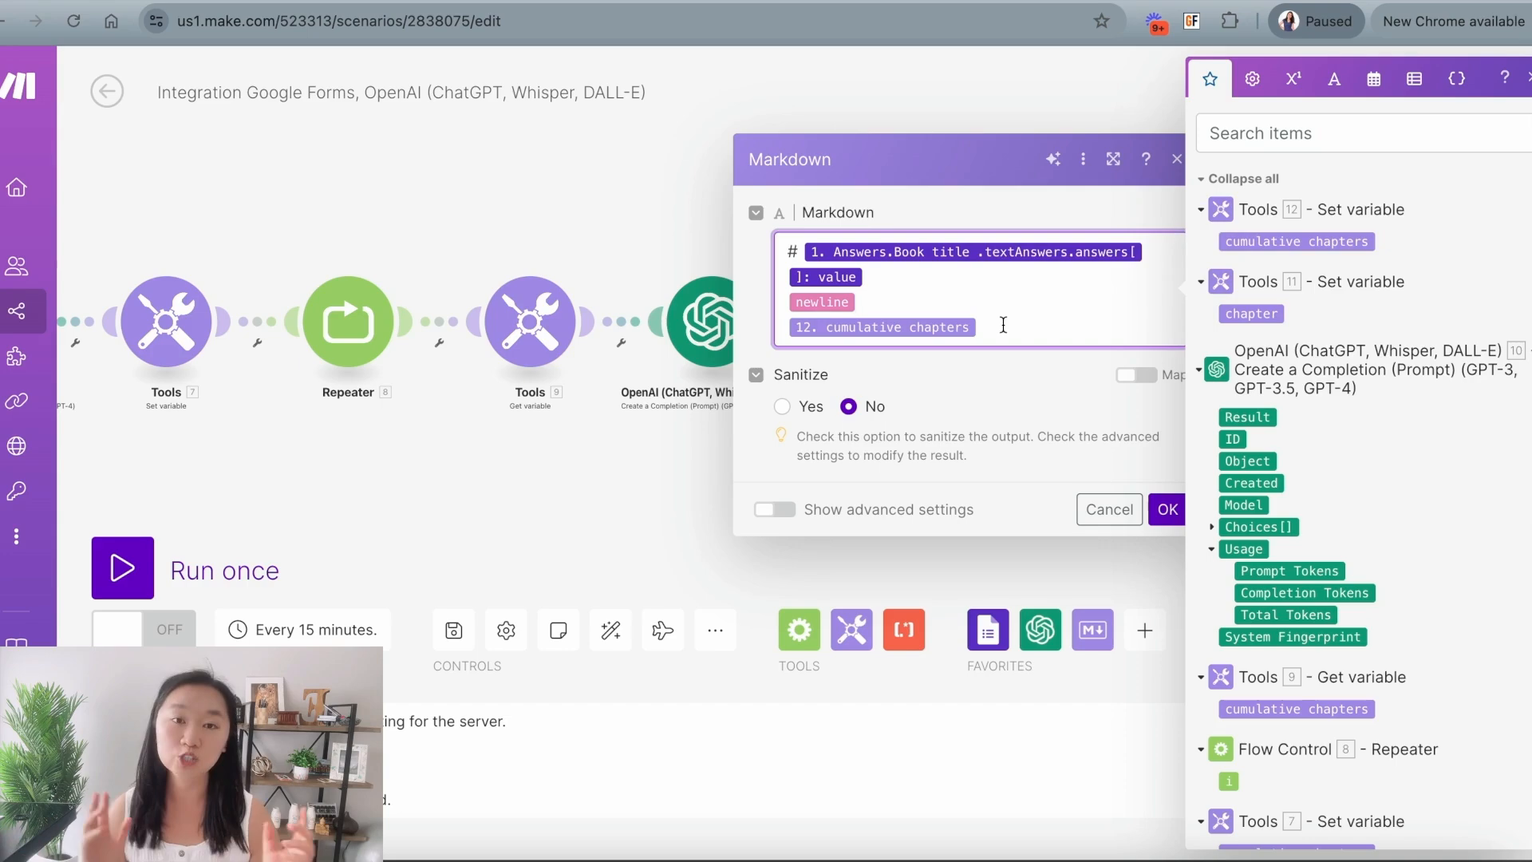
click(1040, 504)
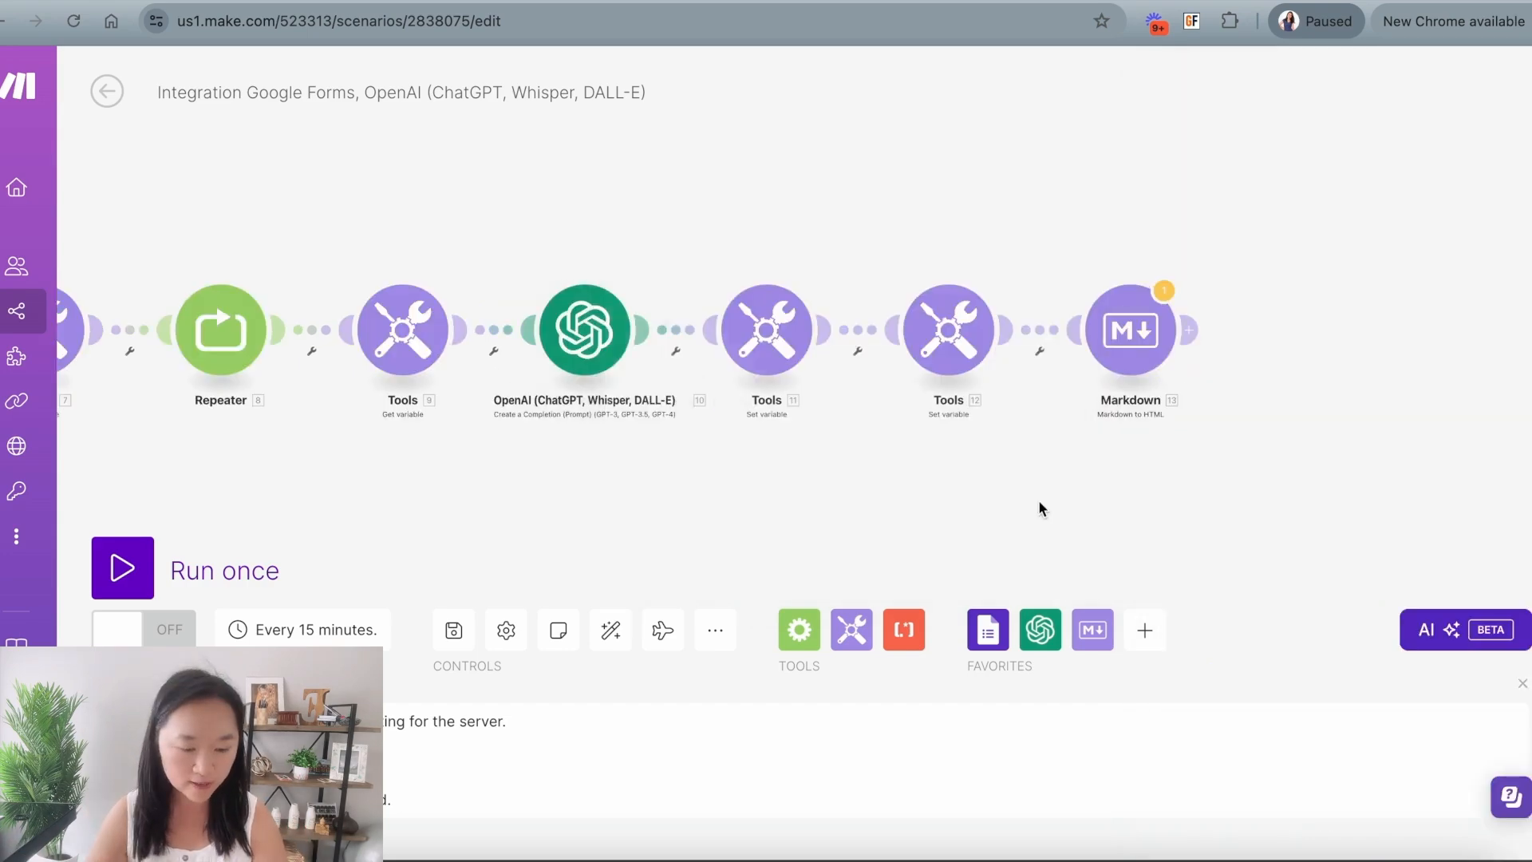
drag(1129, 335, 1215, 333)
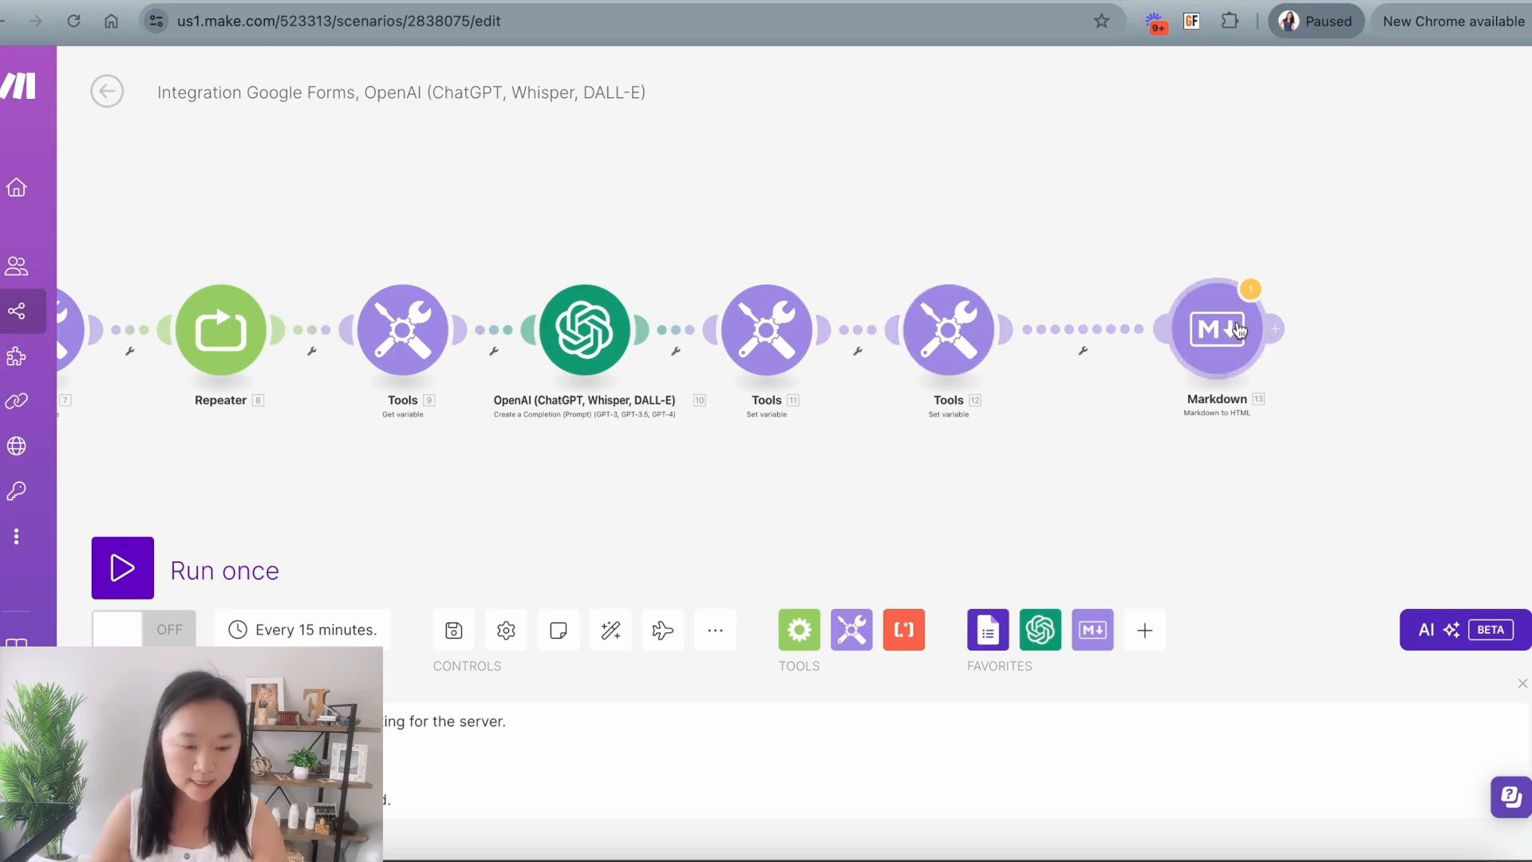
click(1081, 333)
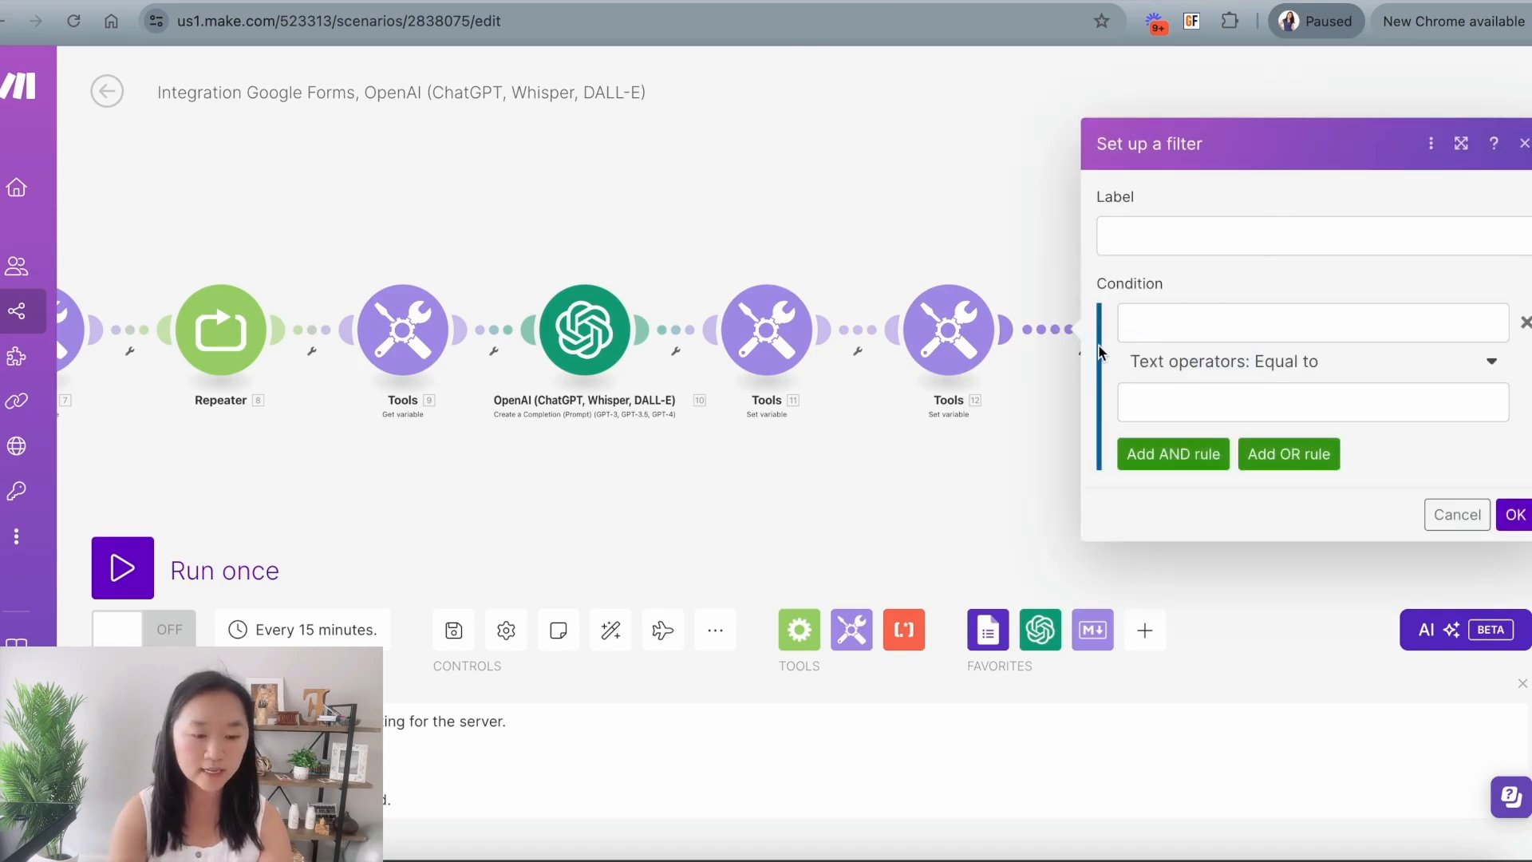
click(1138, 237)
click(1097, 285)
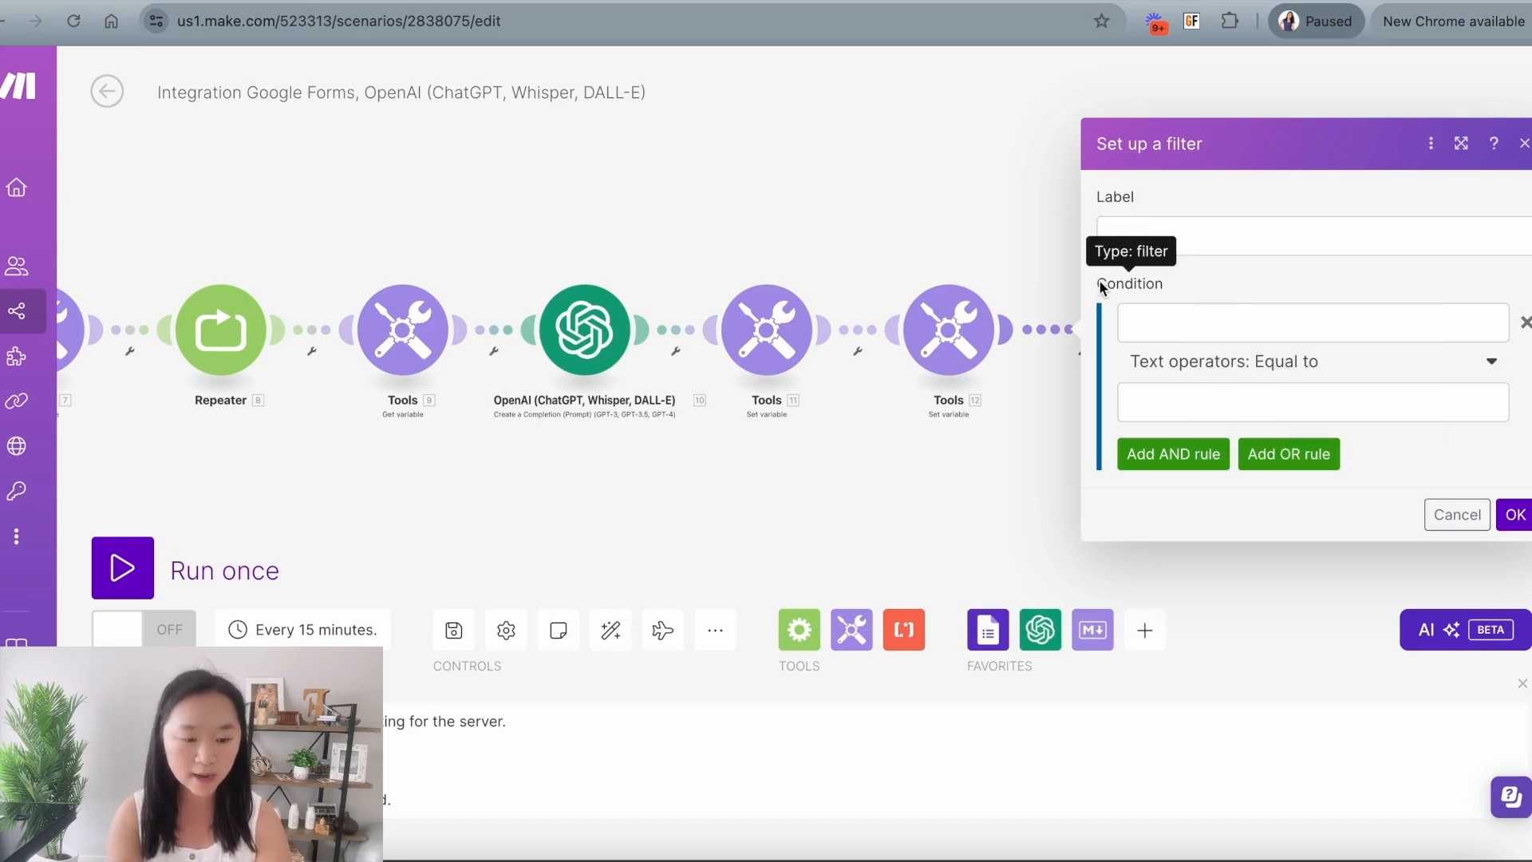
click(1141, 232)
text(done)
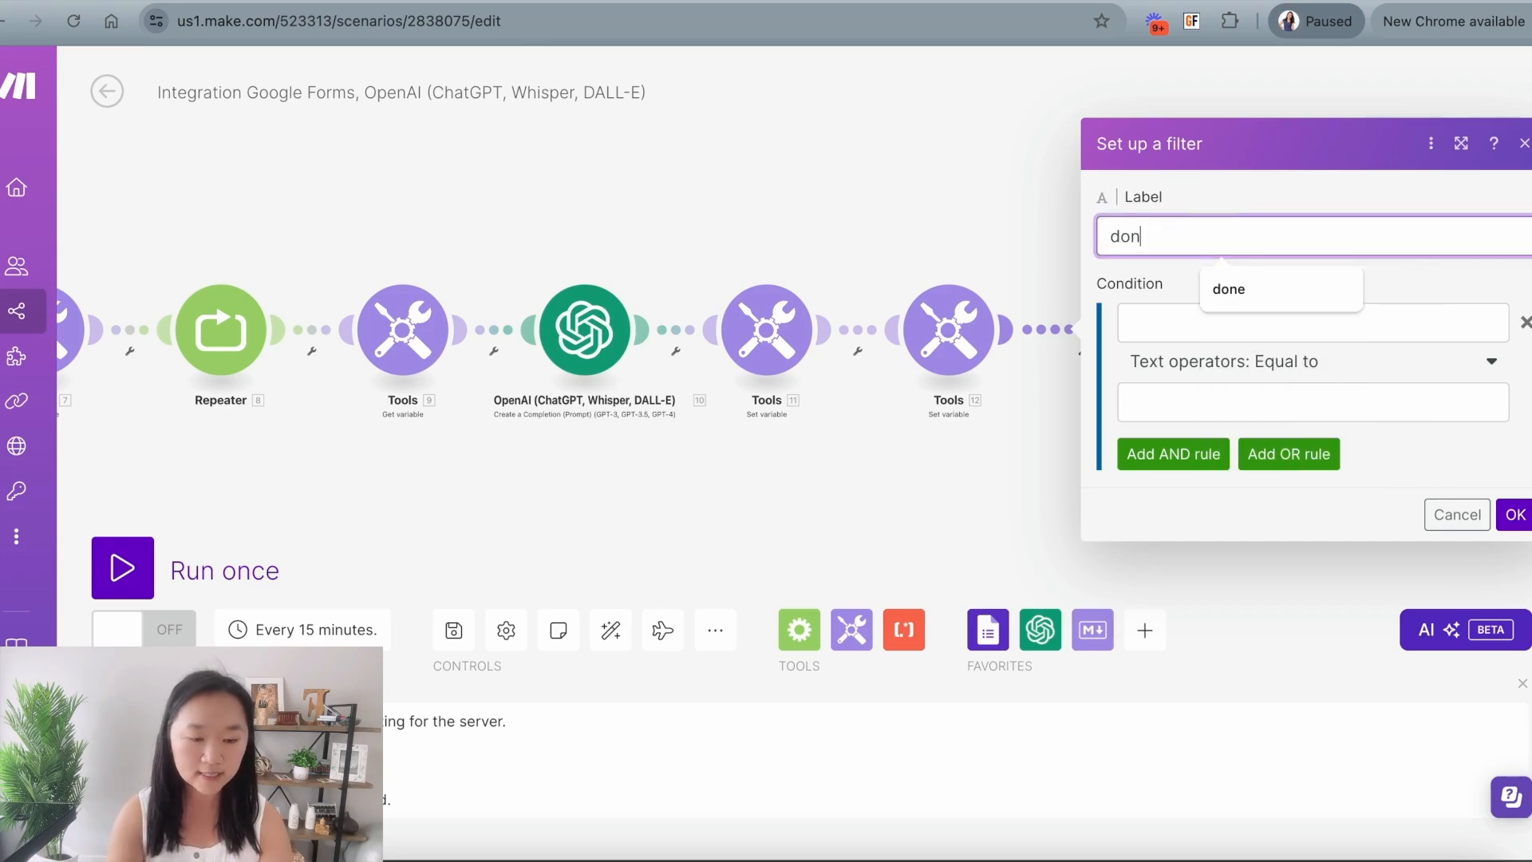
click(1150, 322)
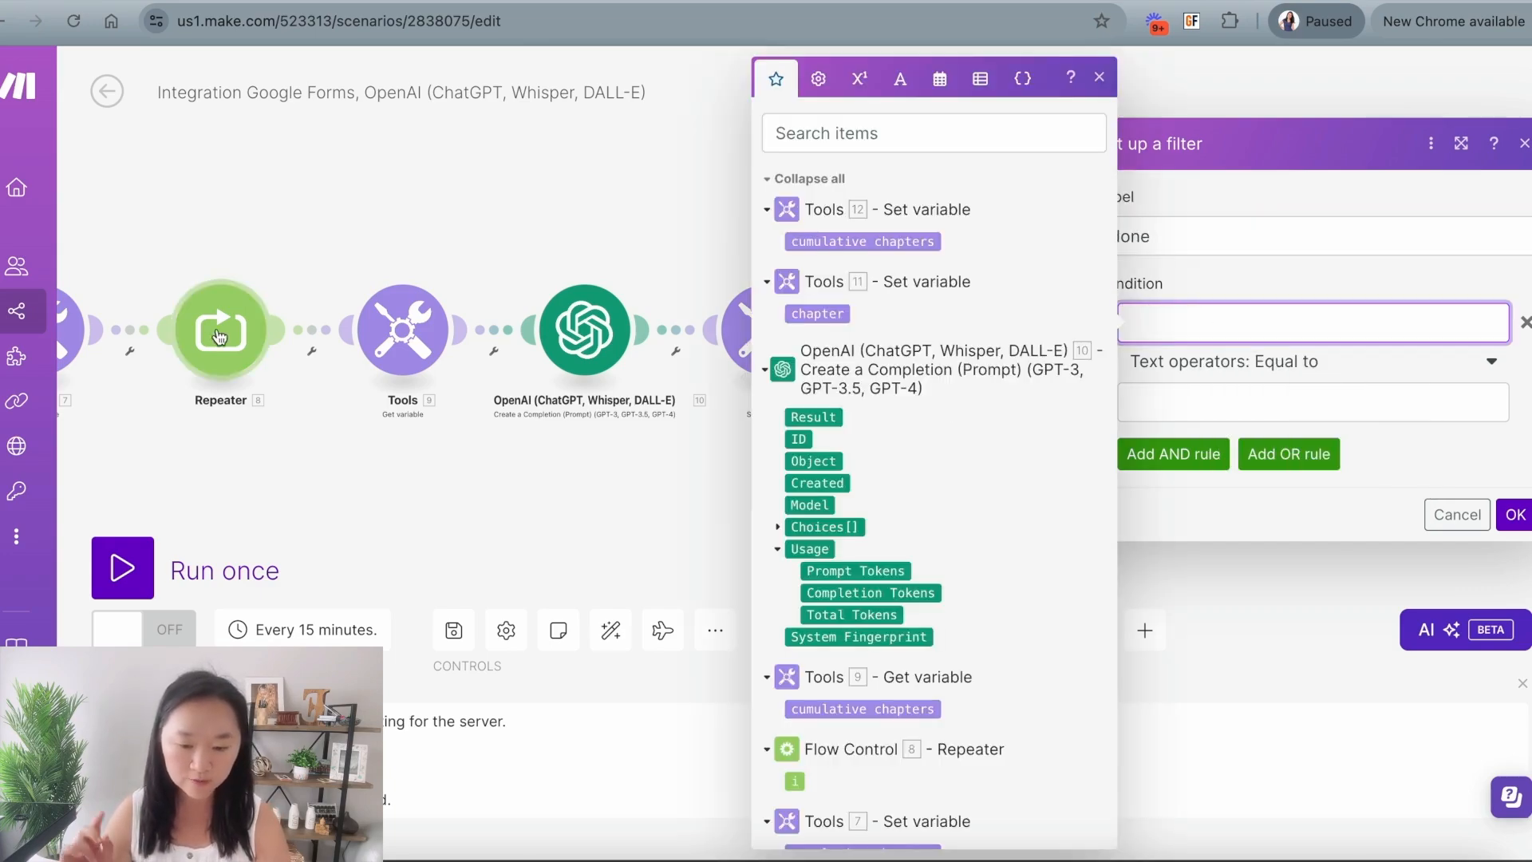
click(796, 783)
click(518, 473)
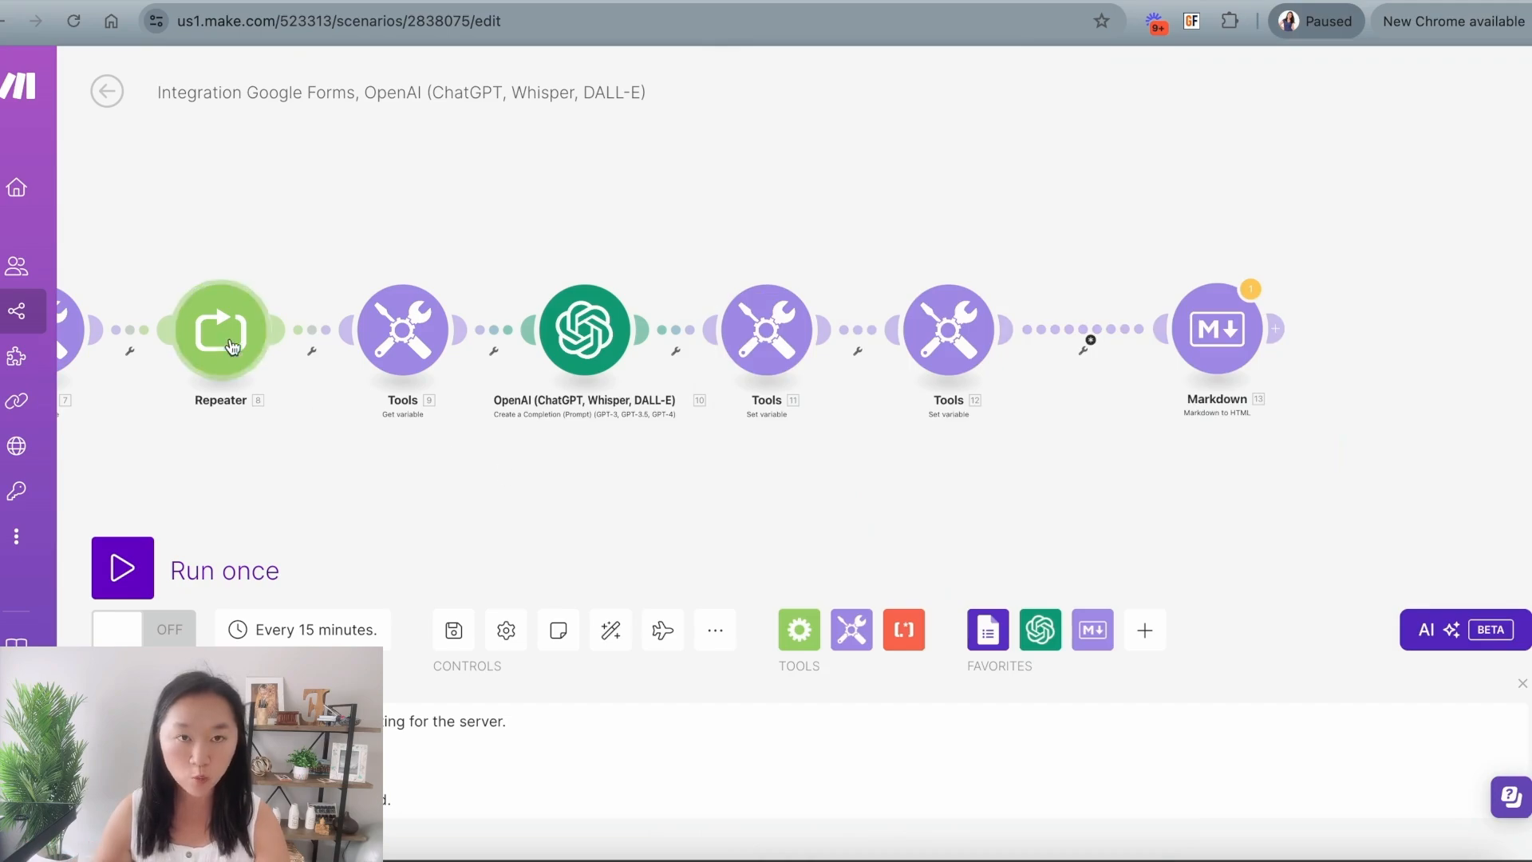
click(231, 345)
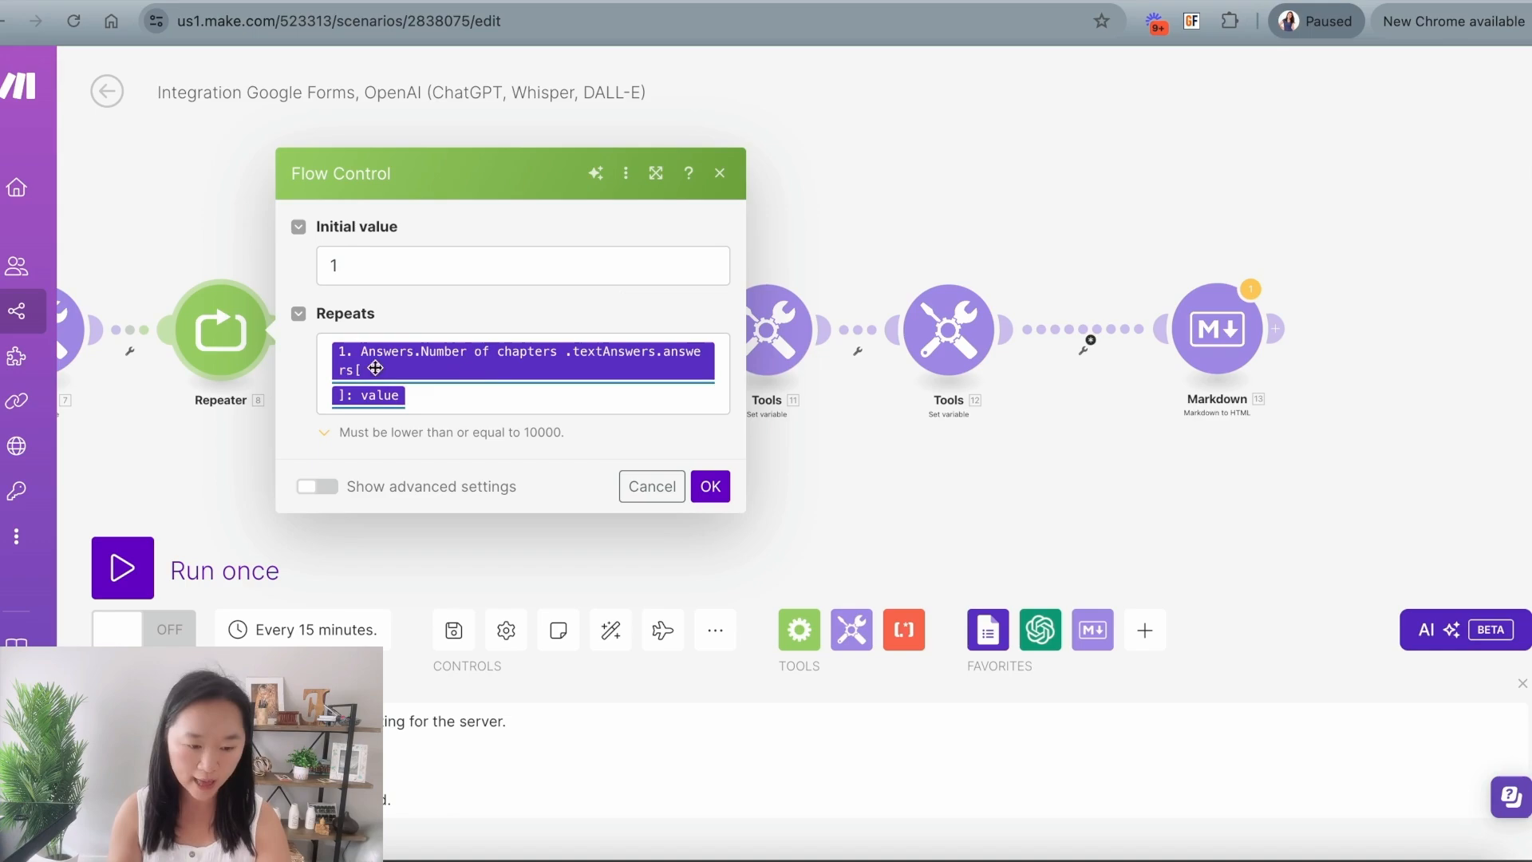
Step: Set up a filter labelled "done" before the Markdown module, with the Repeater's i as the first condition value
click(1089, 339)
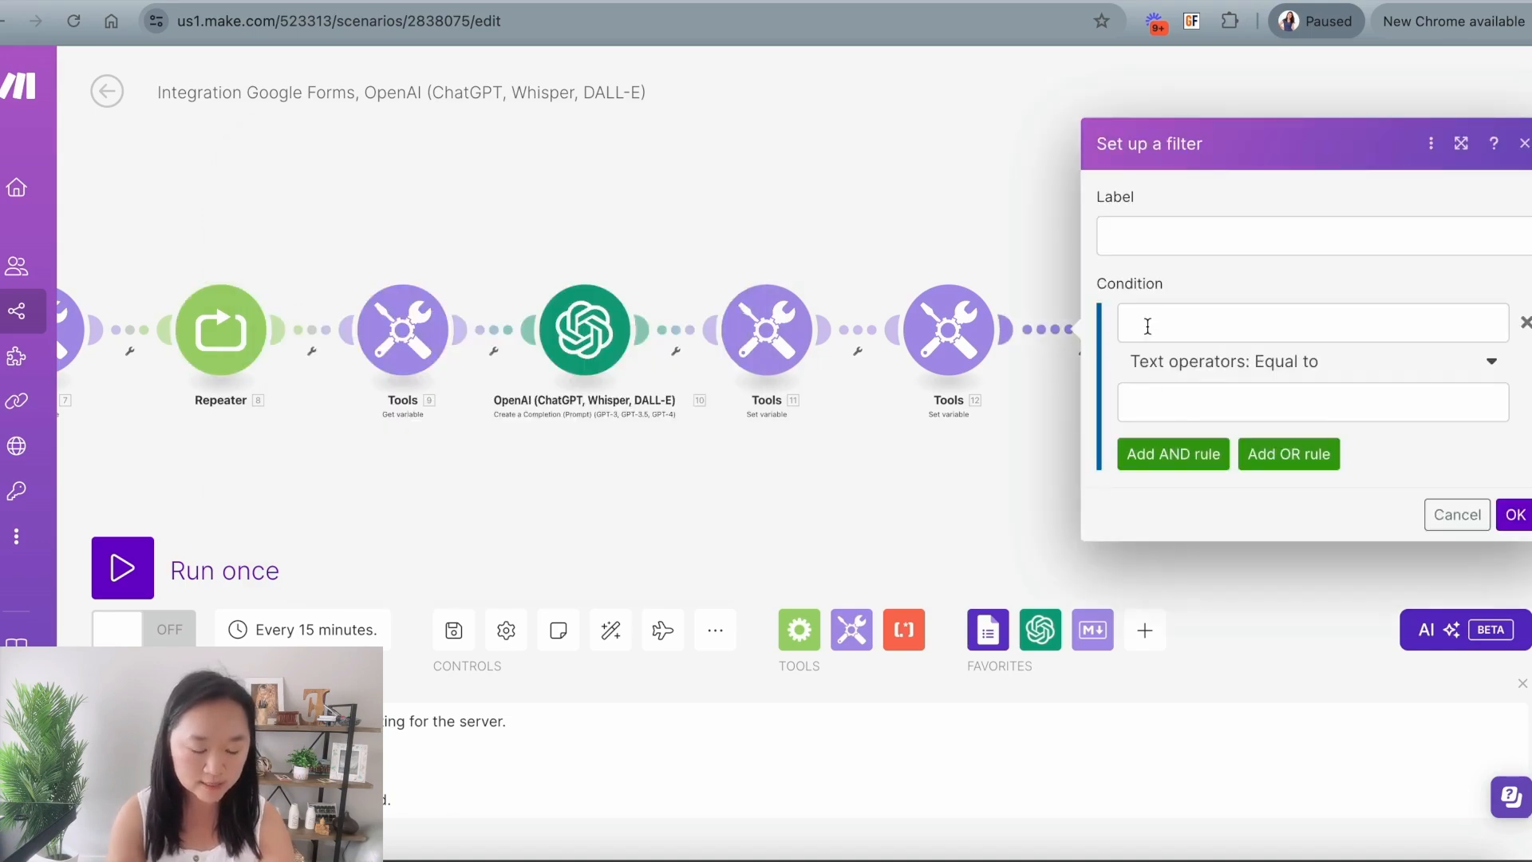
click(1147, 322)
click(795, 781)
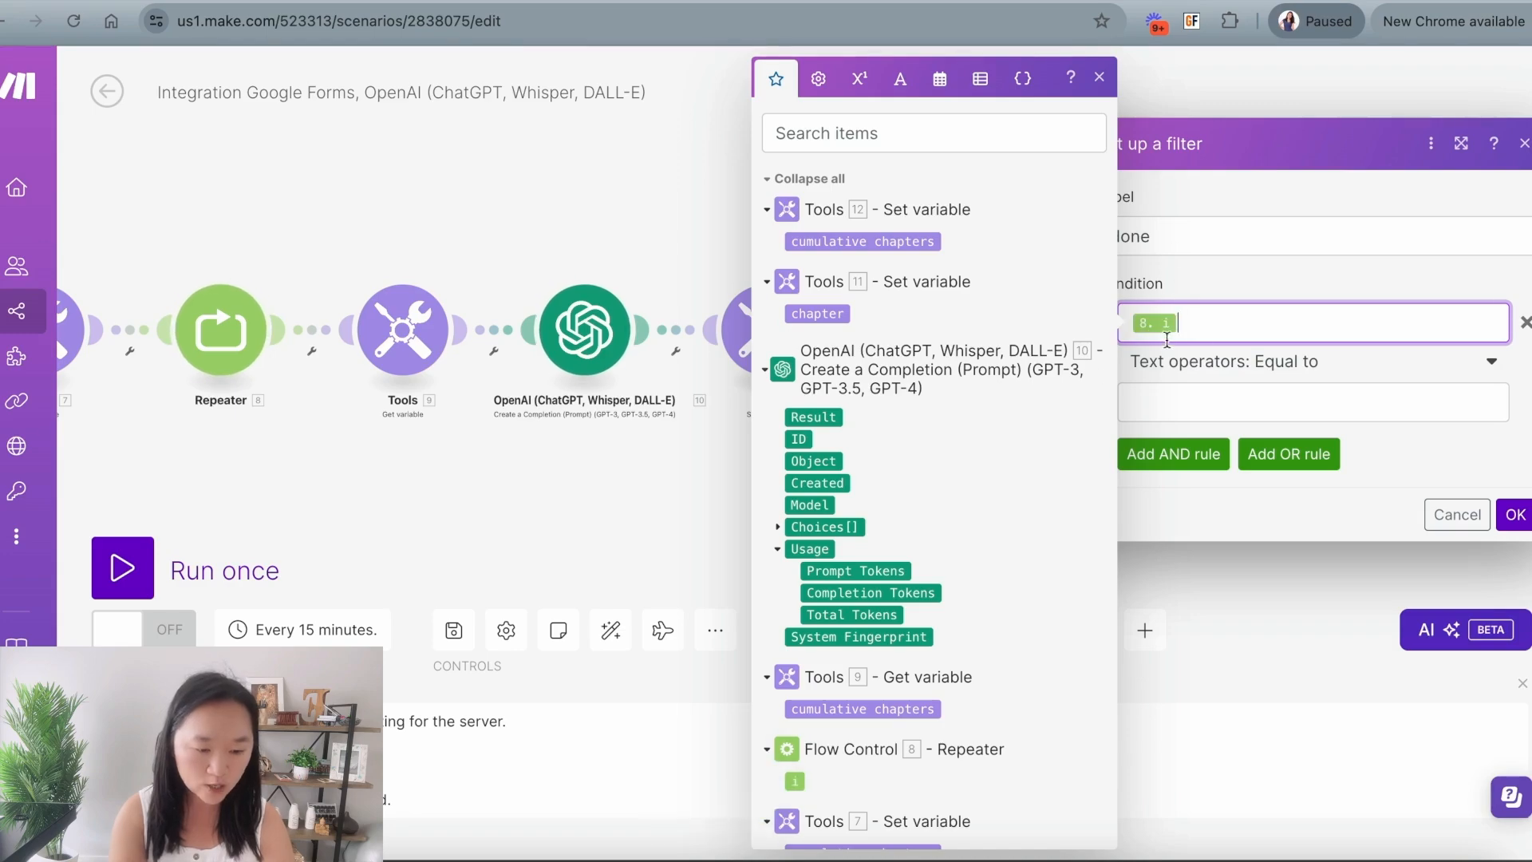
Step: Set the filter's comparison value to the Google Forms Number of chapters answer value using Equal to, and save the filter
click(1153, 402)
scroll(881, 457, down, 7)
scroll(880, 458, down, 1)
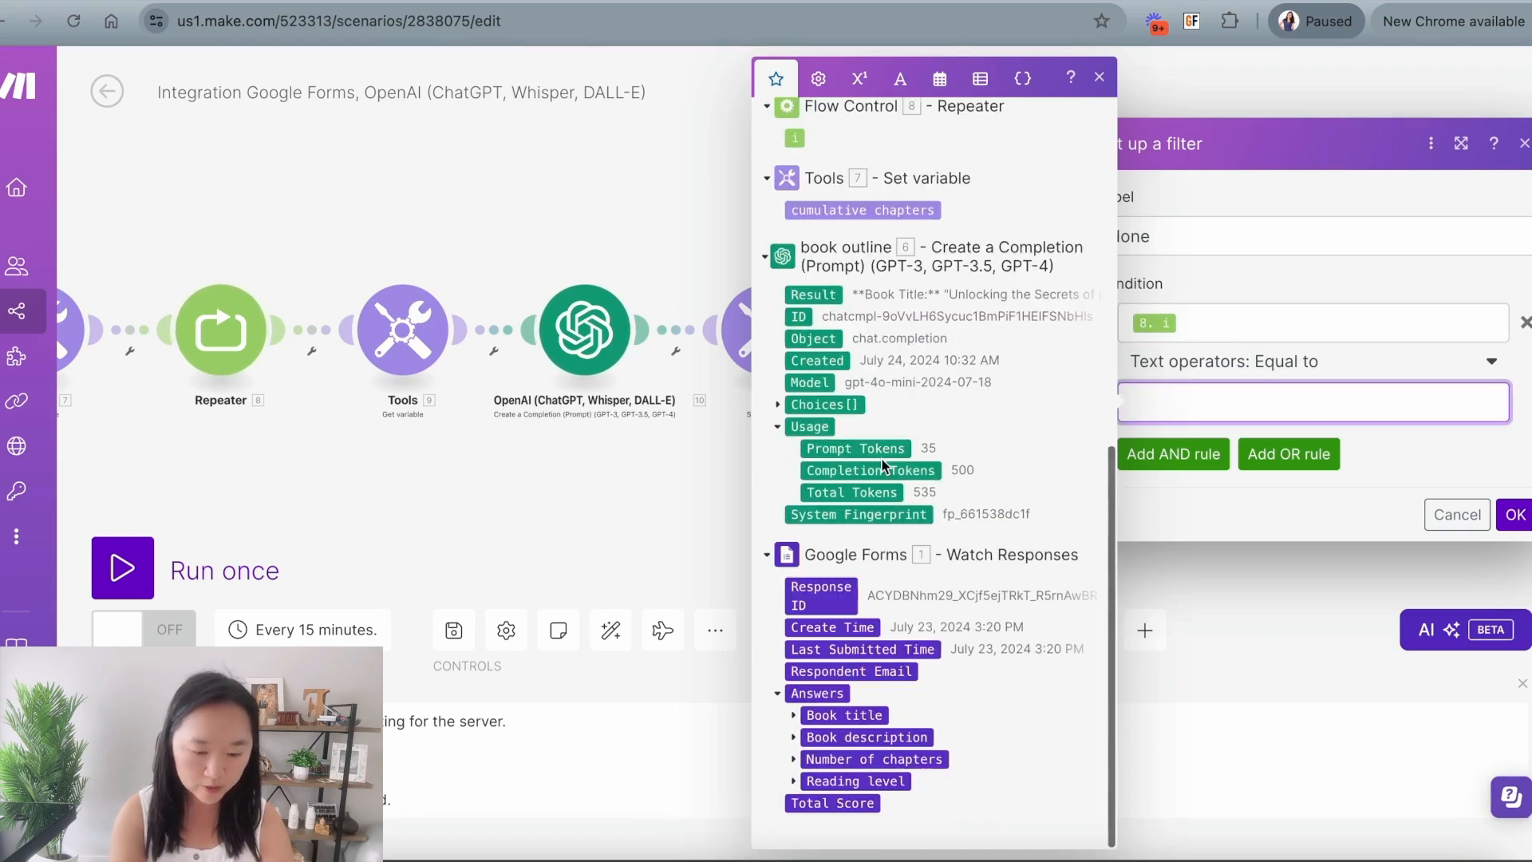
click(797, 758)
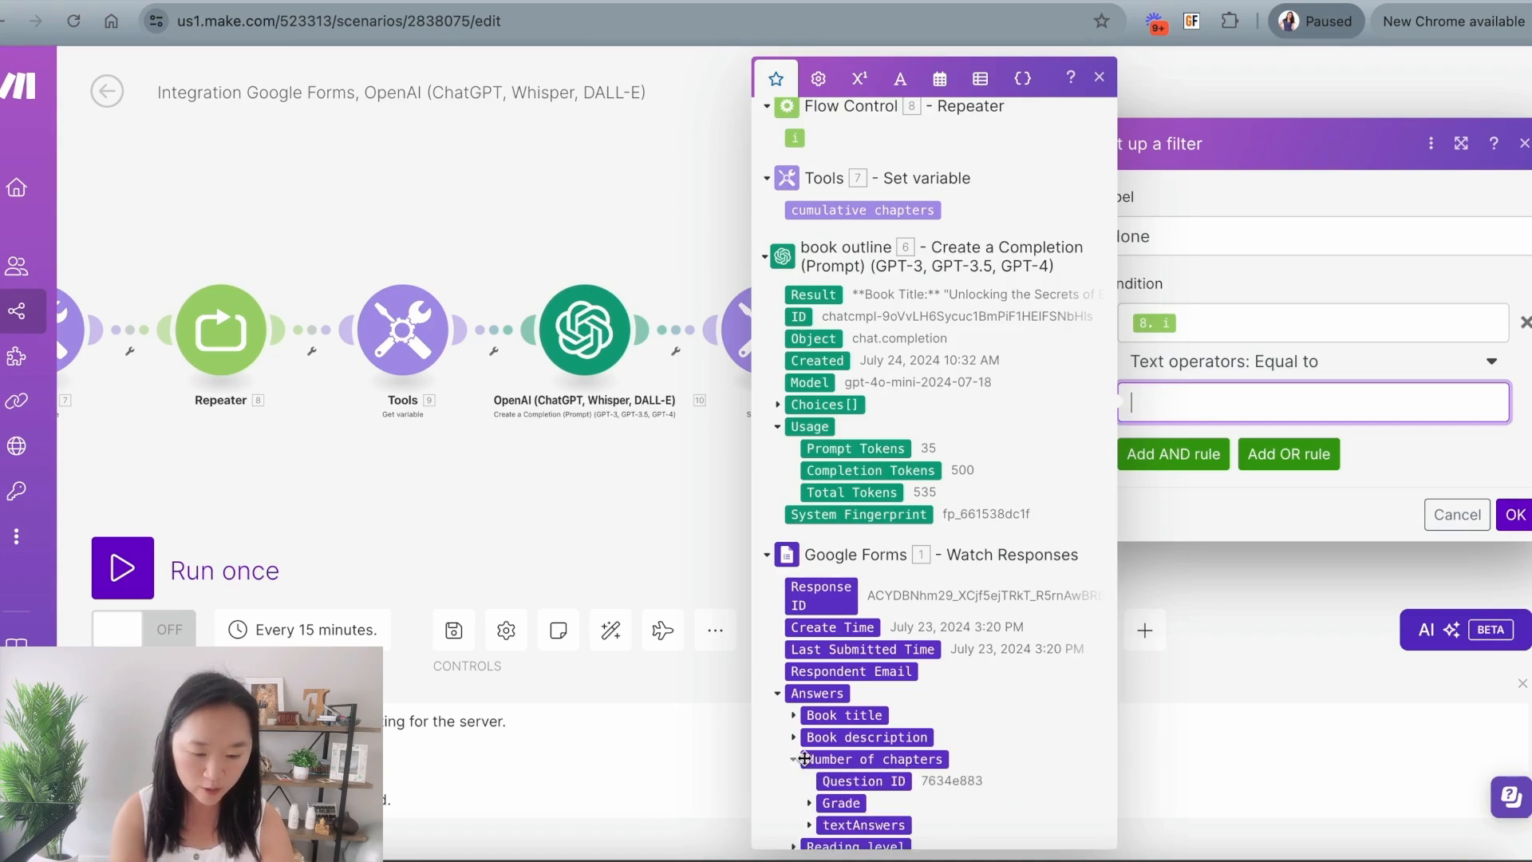
scroll(804, 759, down, 1)
click(809, 759)
click(825, 780)
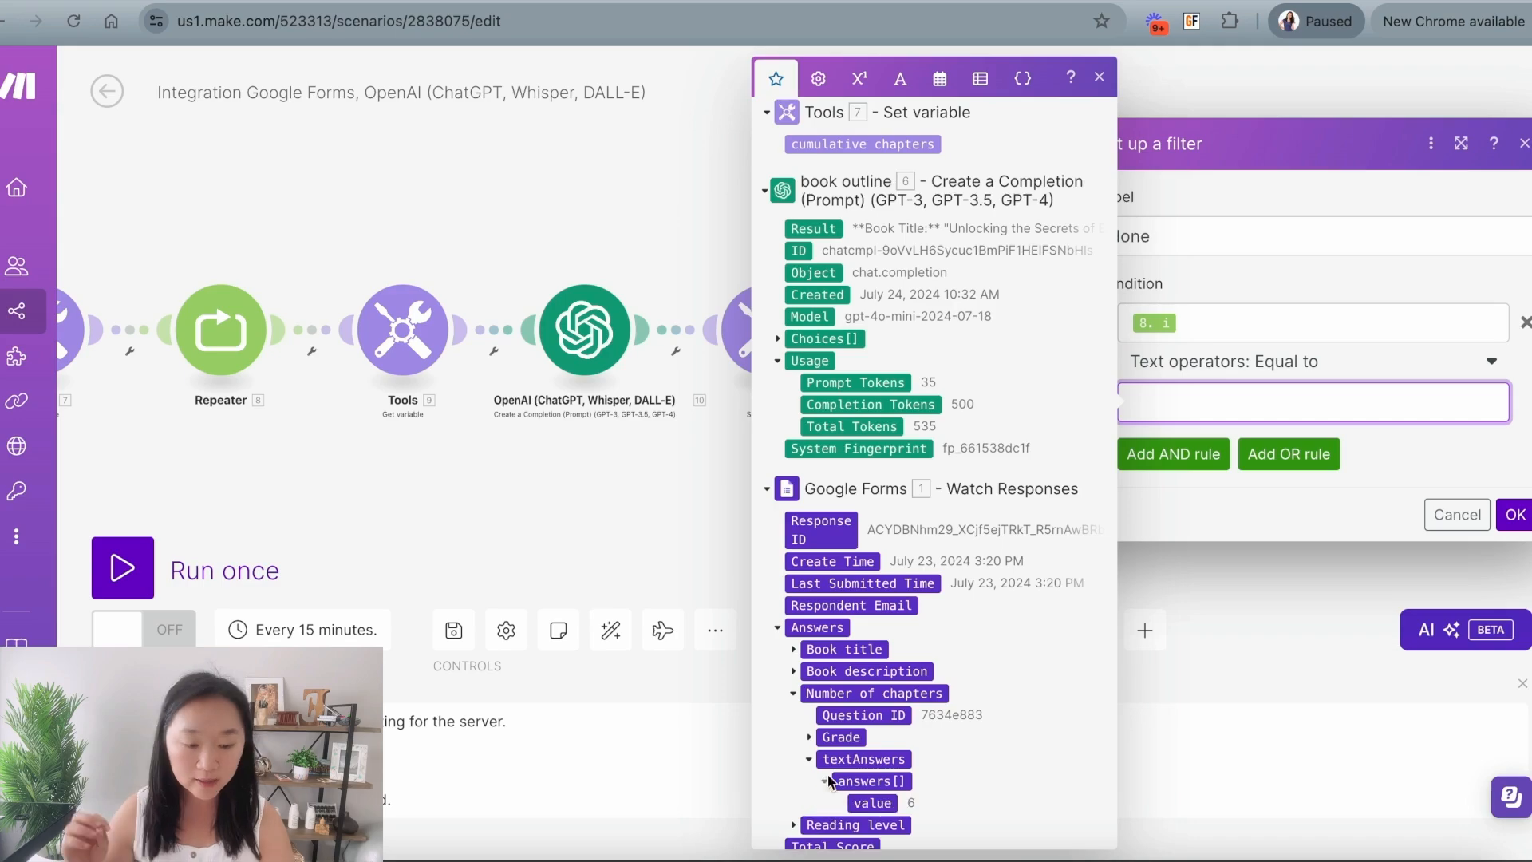
scroll(829, 780, down, 1)
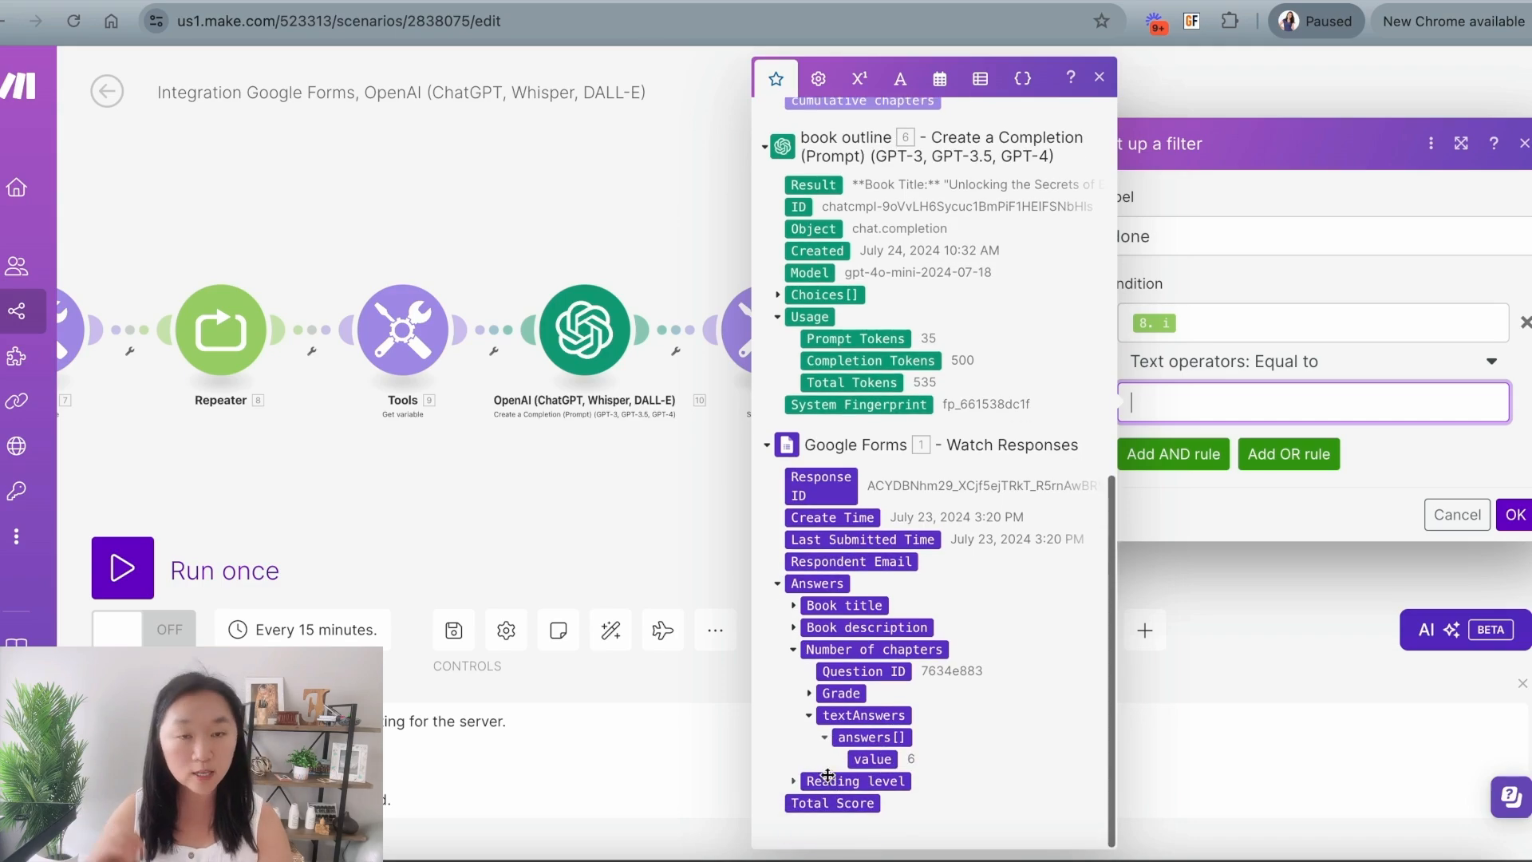
click(878, 759)
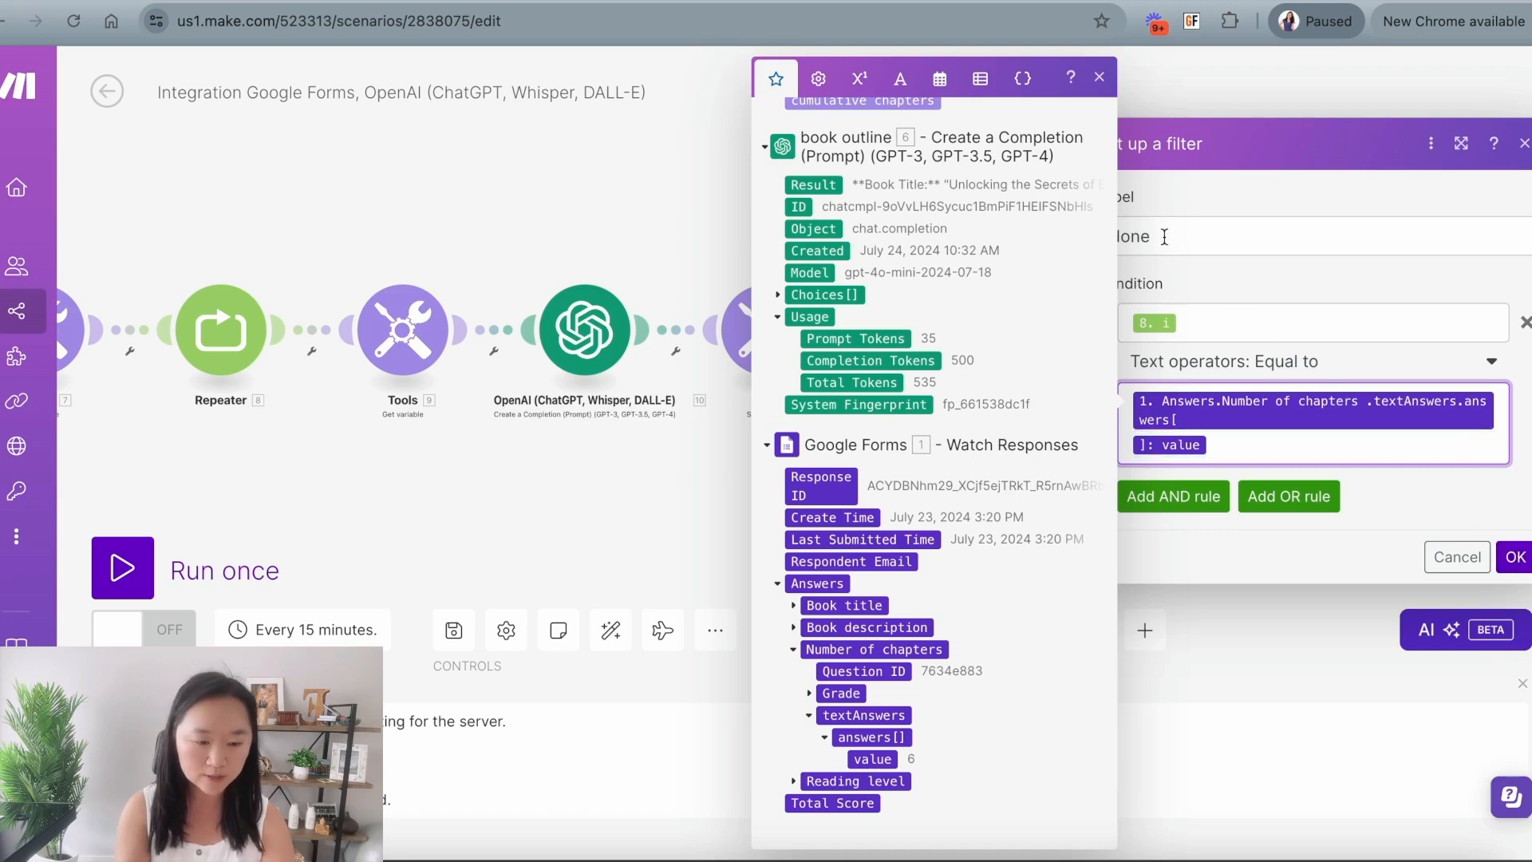
click(1180, 270)
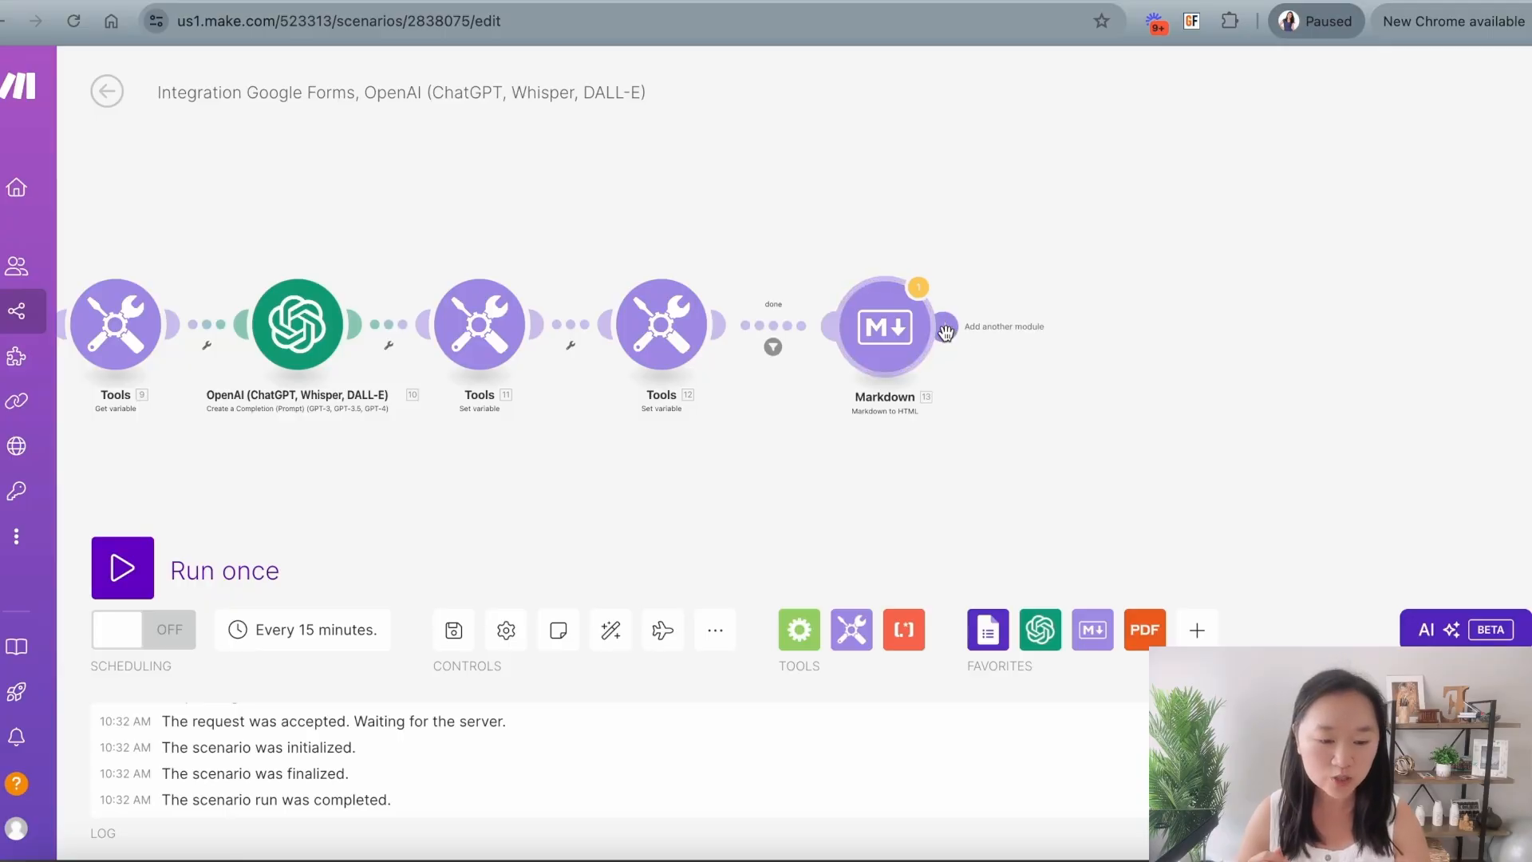
Step: Find PDF.co with the search "pdf" and add its Convert into PDF module after the Markdown module
click(946, 331)
text(p)
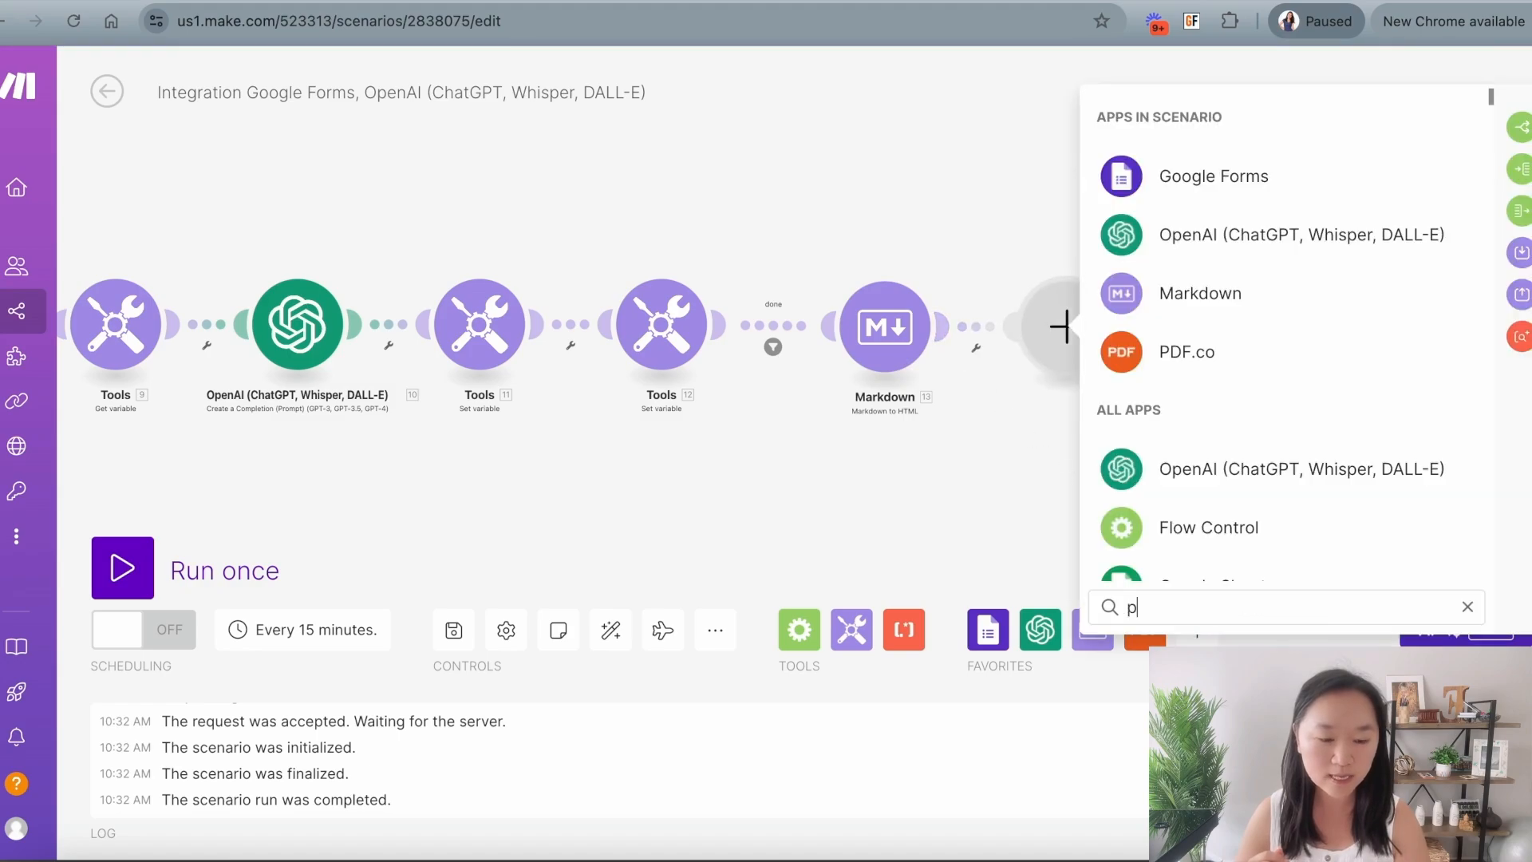
text(df)
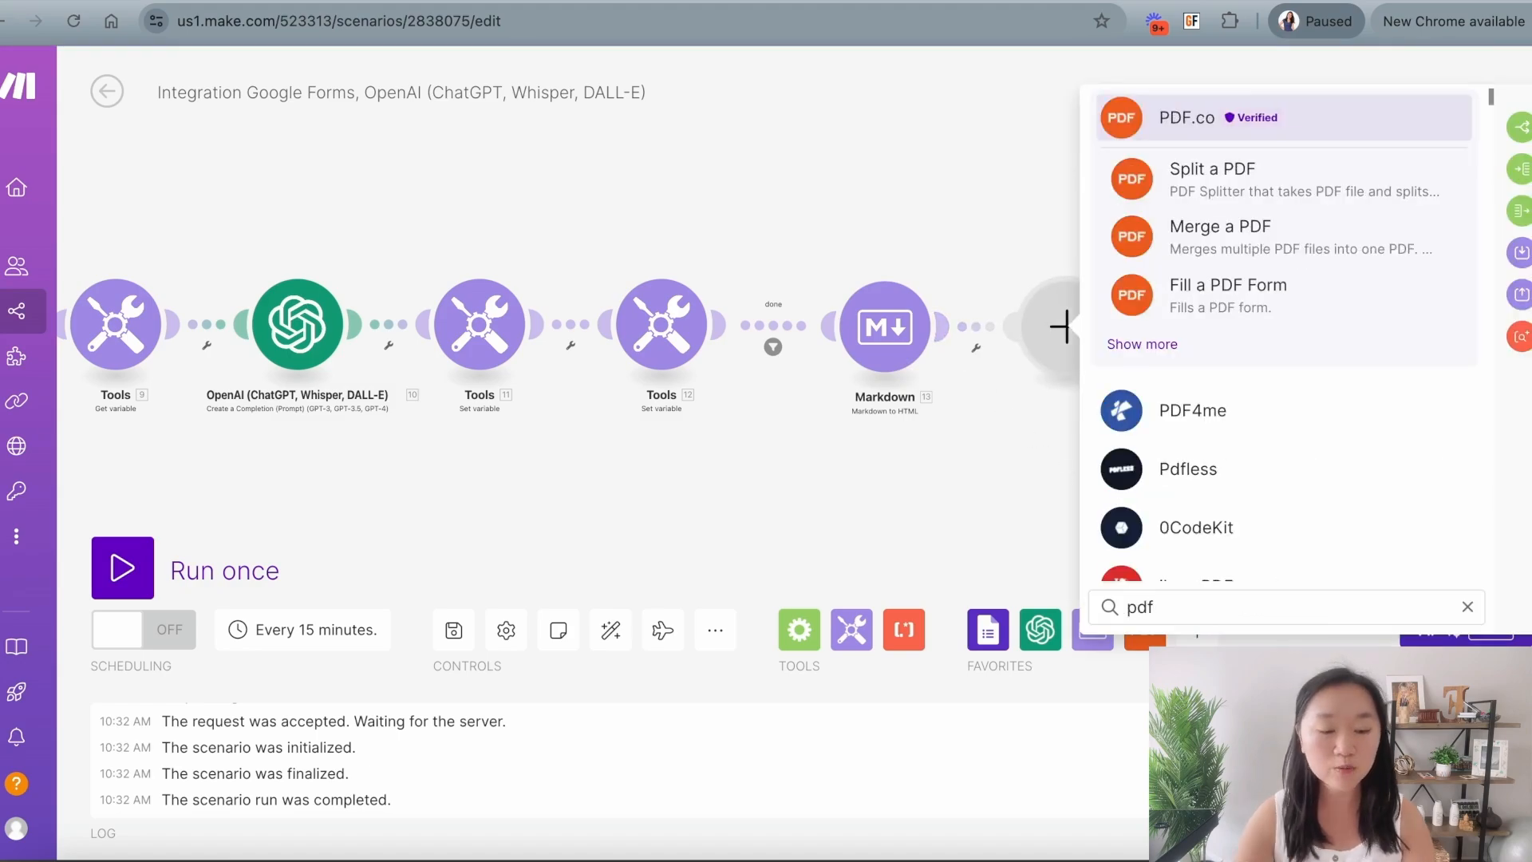
scroll(1225, 451, down, 2)
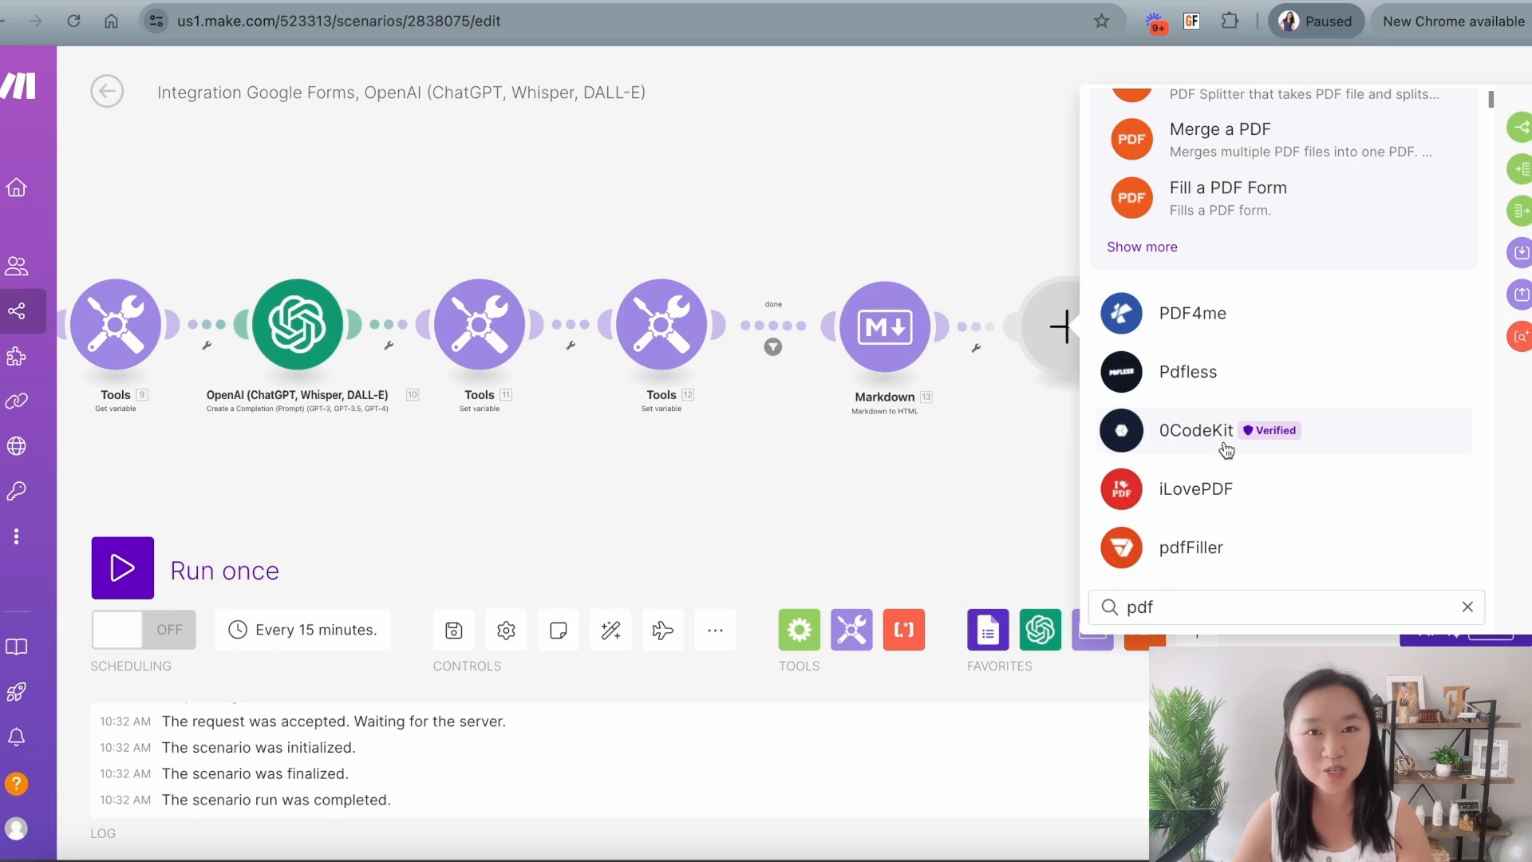
scroll(1225, 448, up, 2)
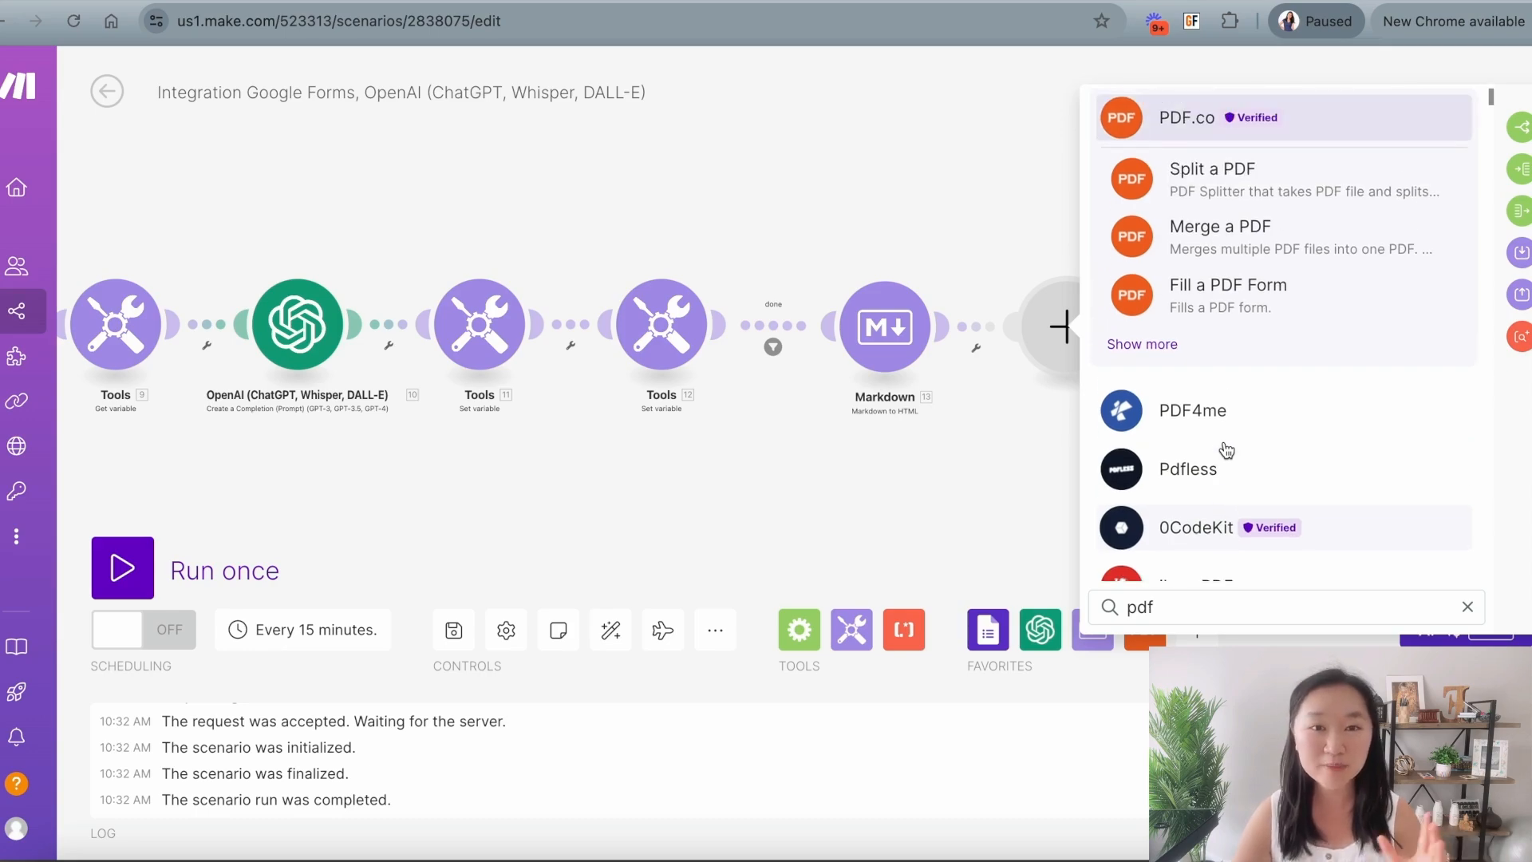
click(1179, 133)
scroll(1242, 323, down, 10)
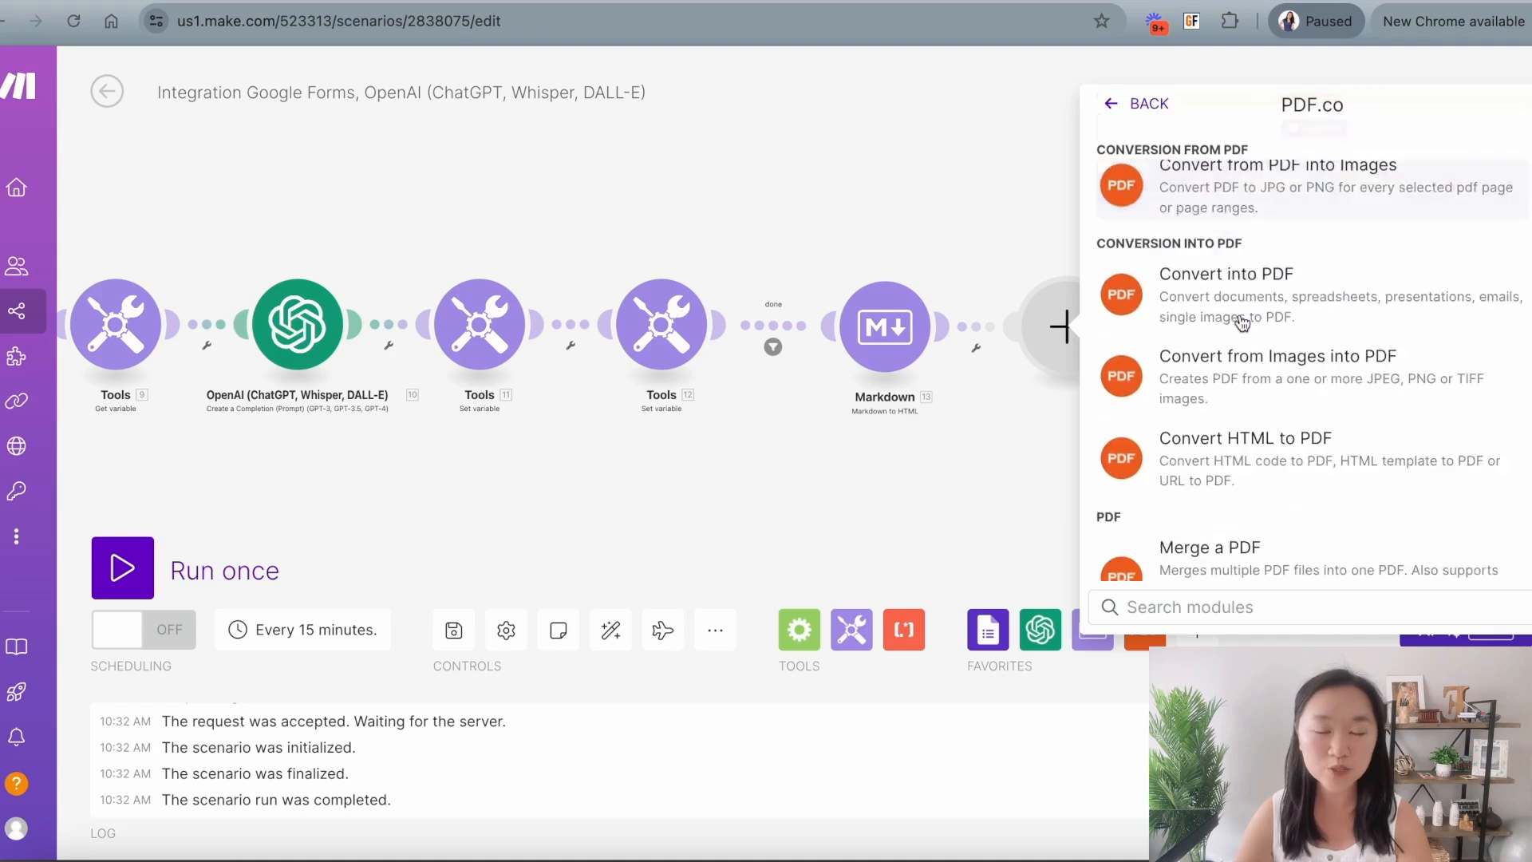
scroll(1243, 323, up, 10)
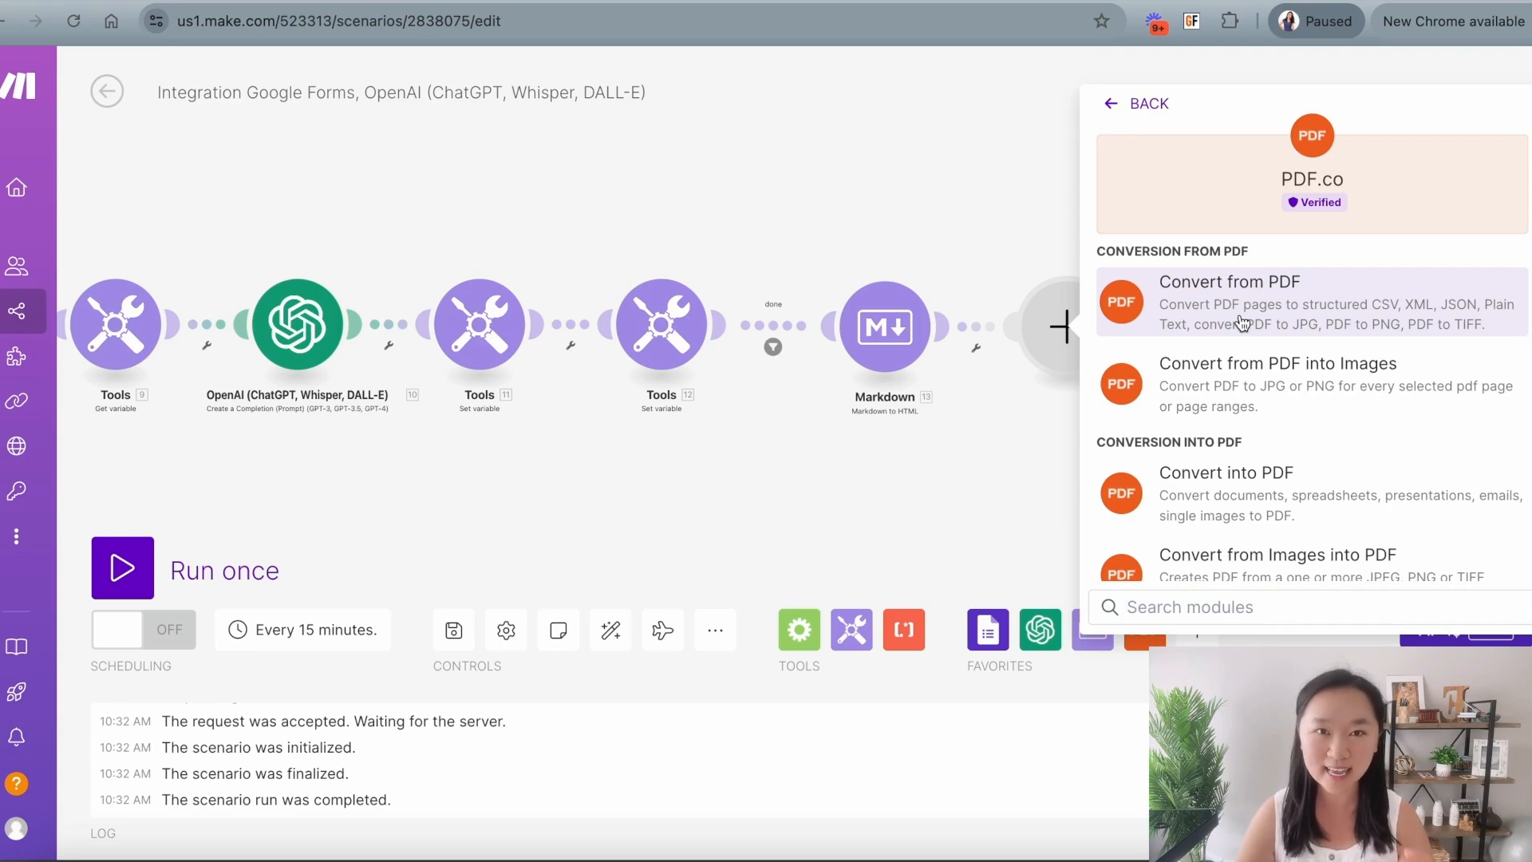
scroll(1241, 323, down, 2)
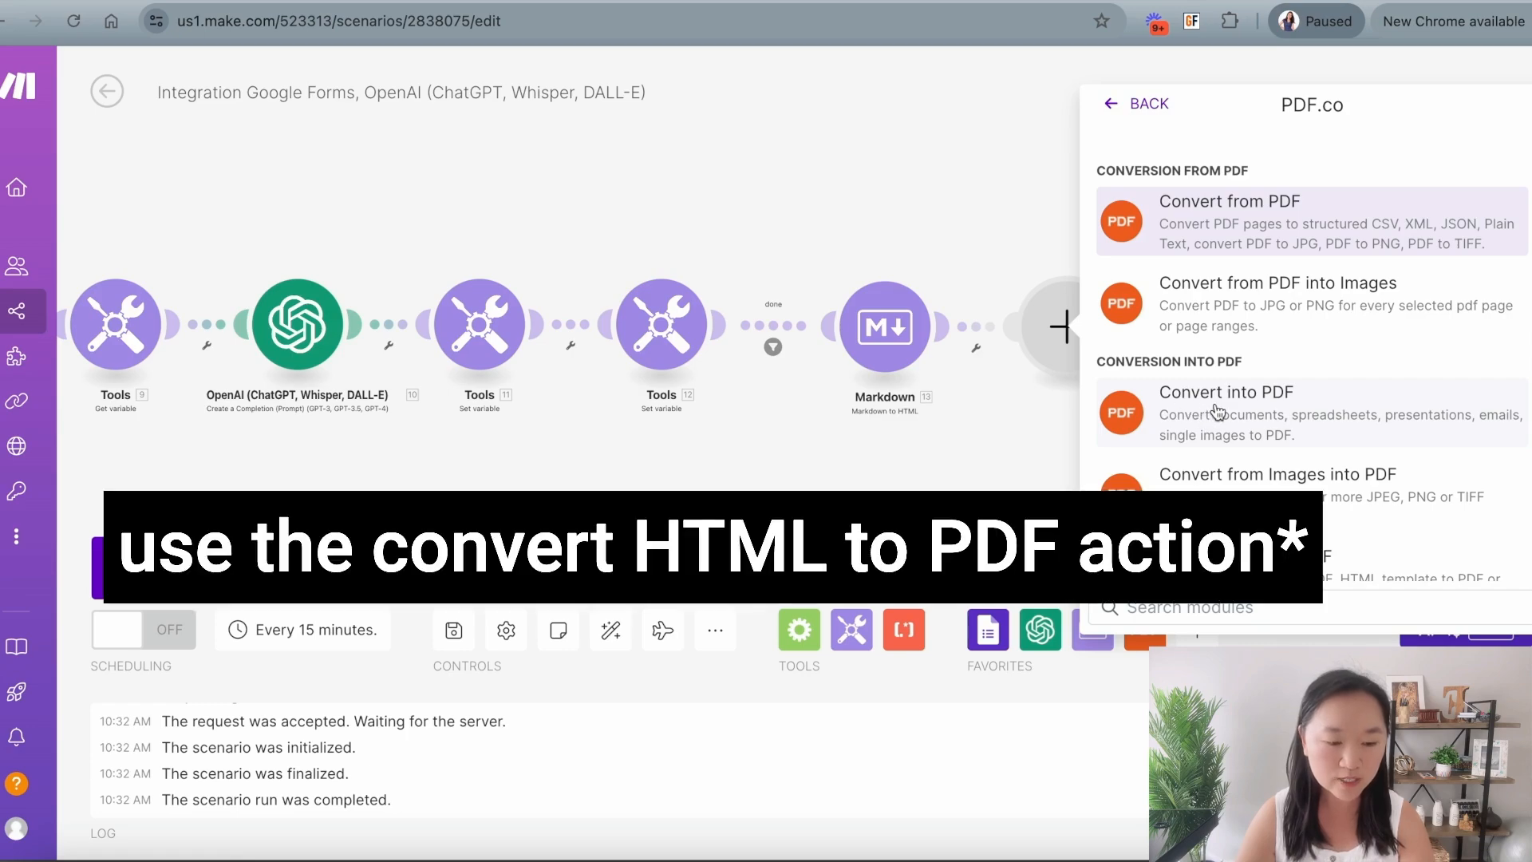
click(1216, 410)
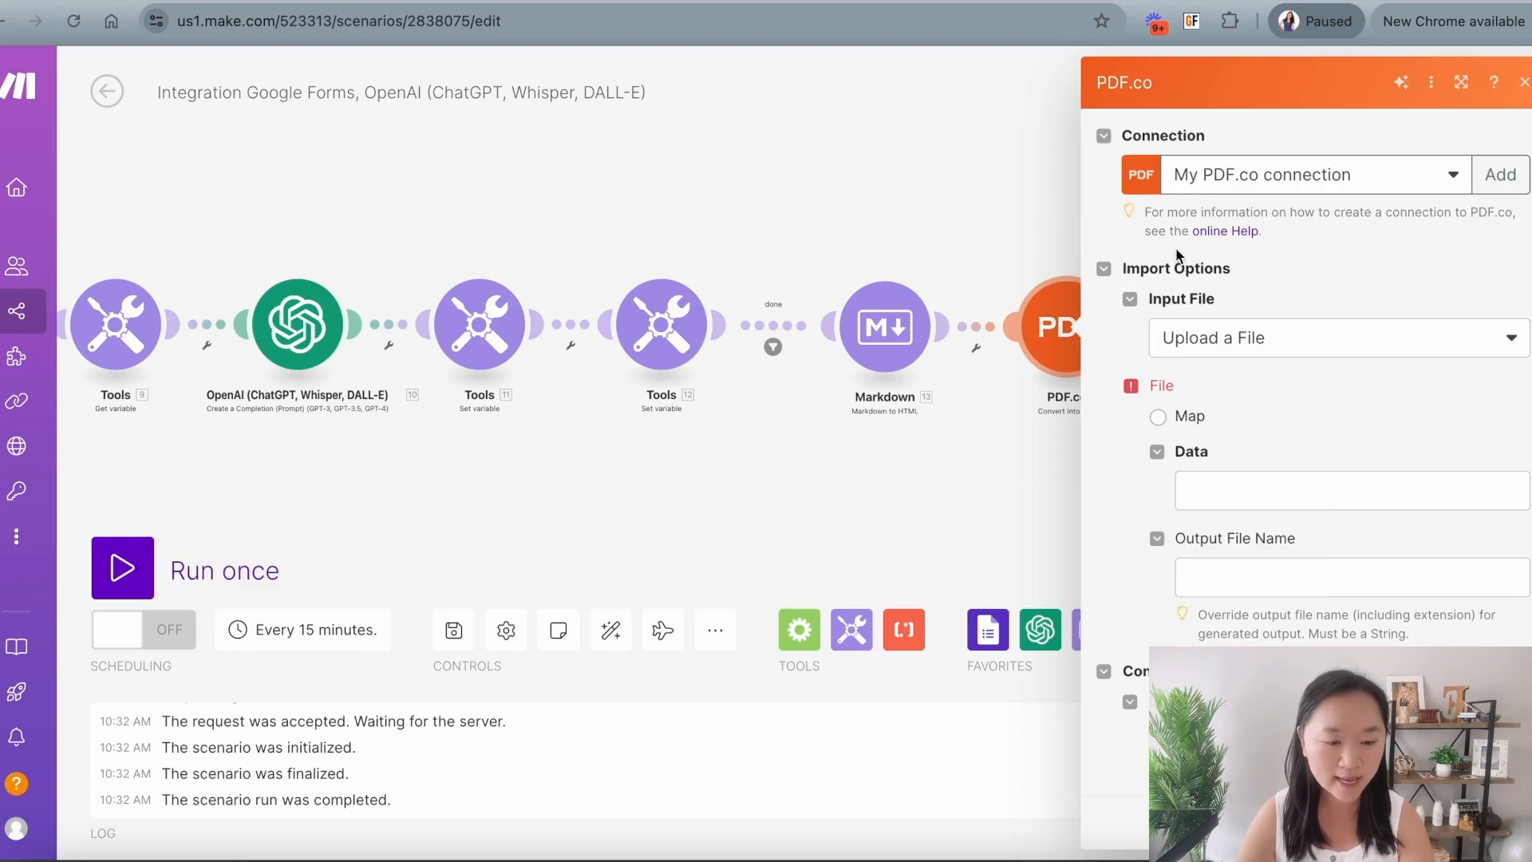
Step: Enter the opening HTML in the PDF.co file data on separate lines: <!DOCTYPE html>, <html>, <head>, </head> and <body>
click(1500, 174)
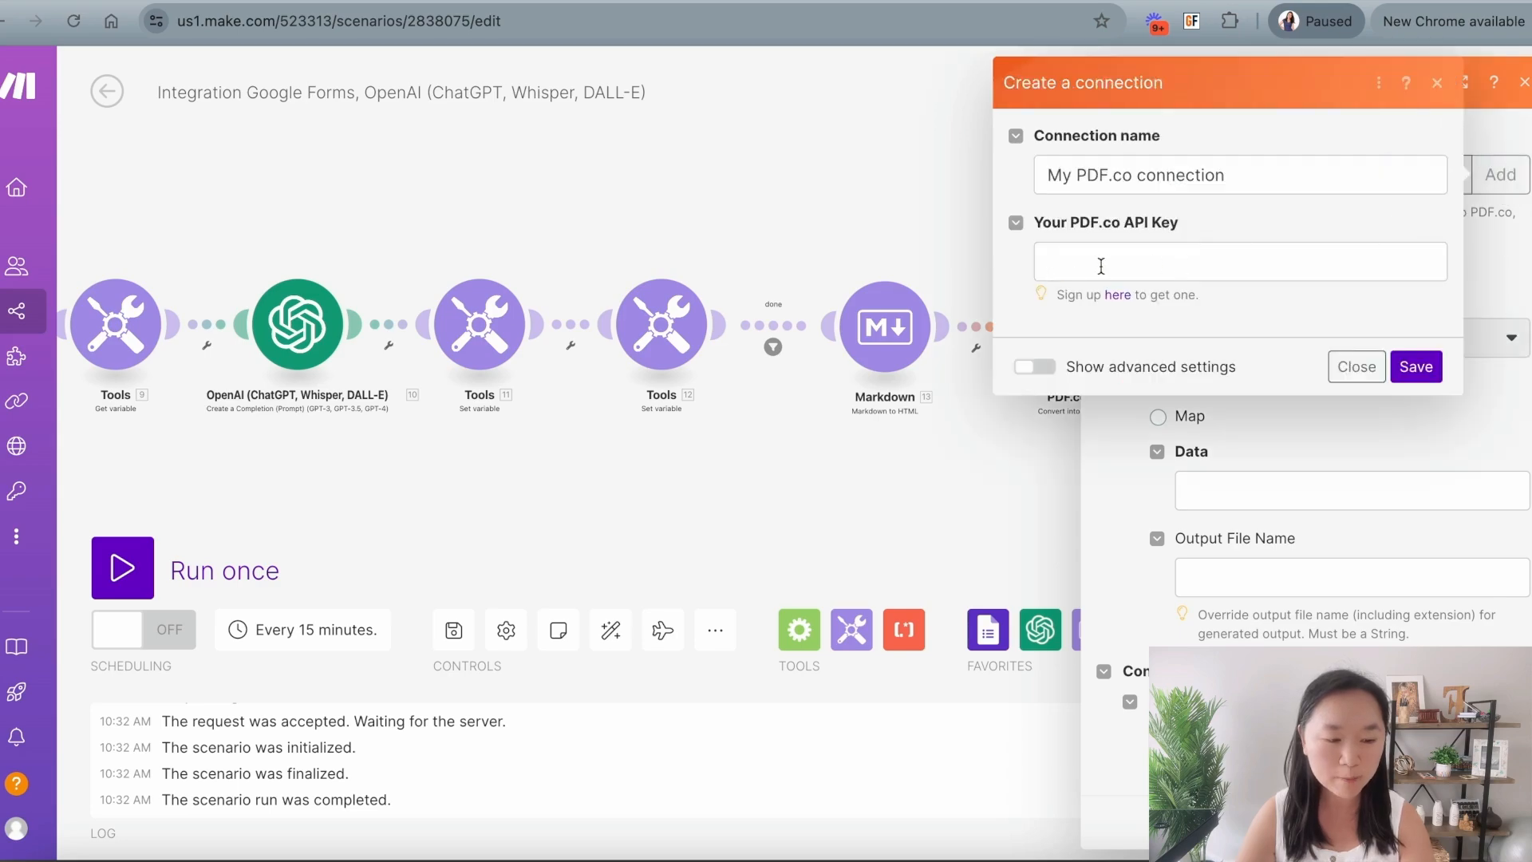
click(1348, 367)
scroll(1184, 437, down, 1)
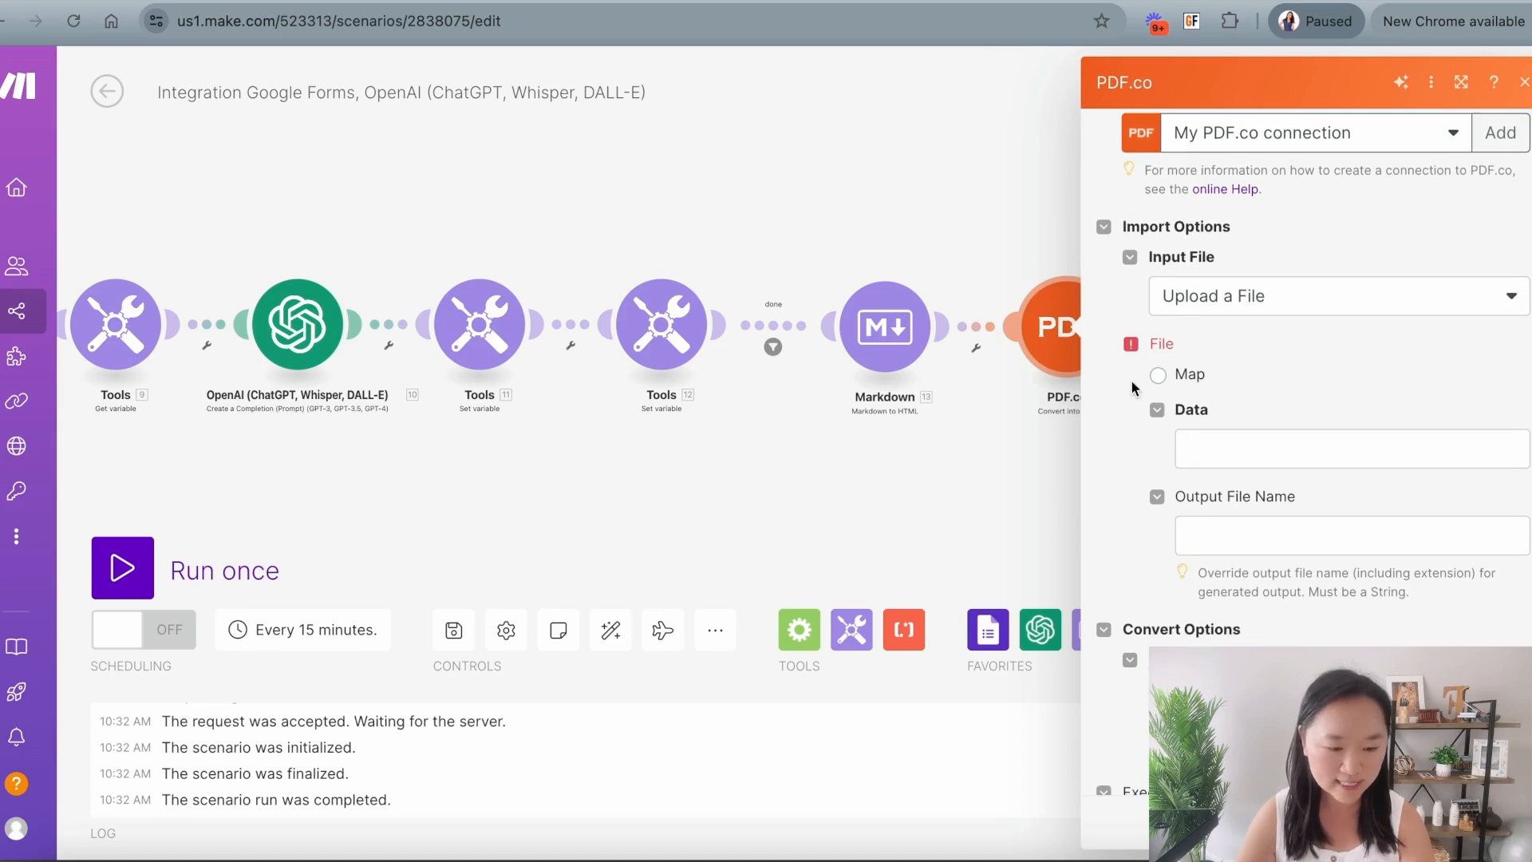
click(1197, 442)
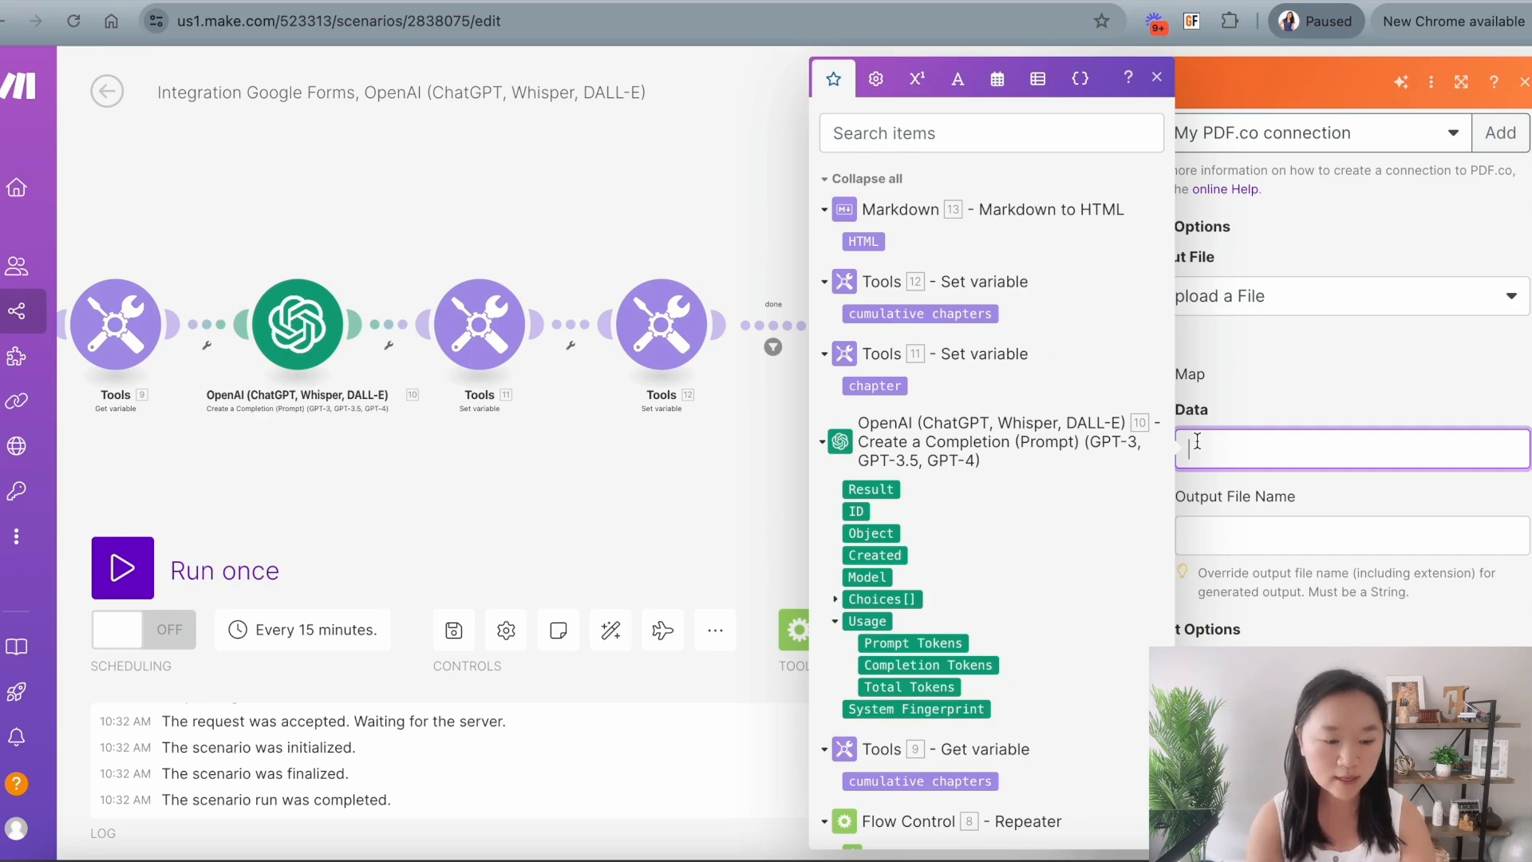
text(<!DOCTYPE html> <html> <head> </head> <body>)
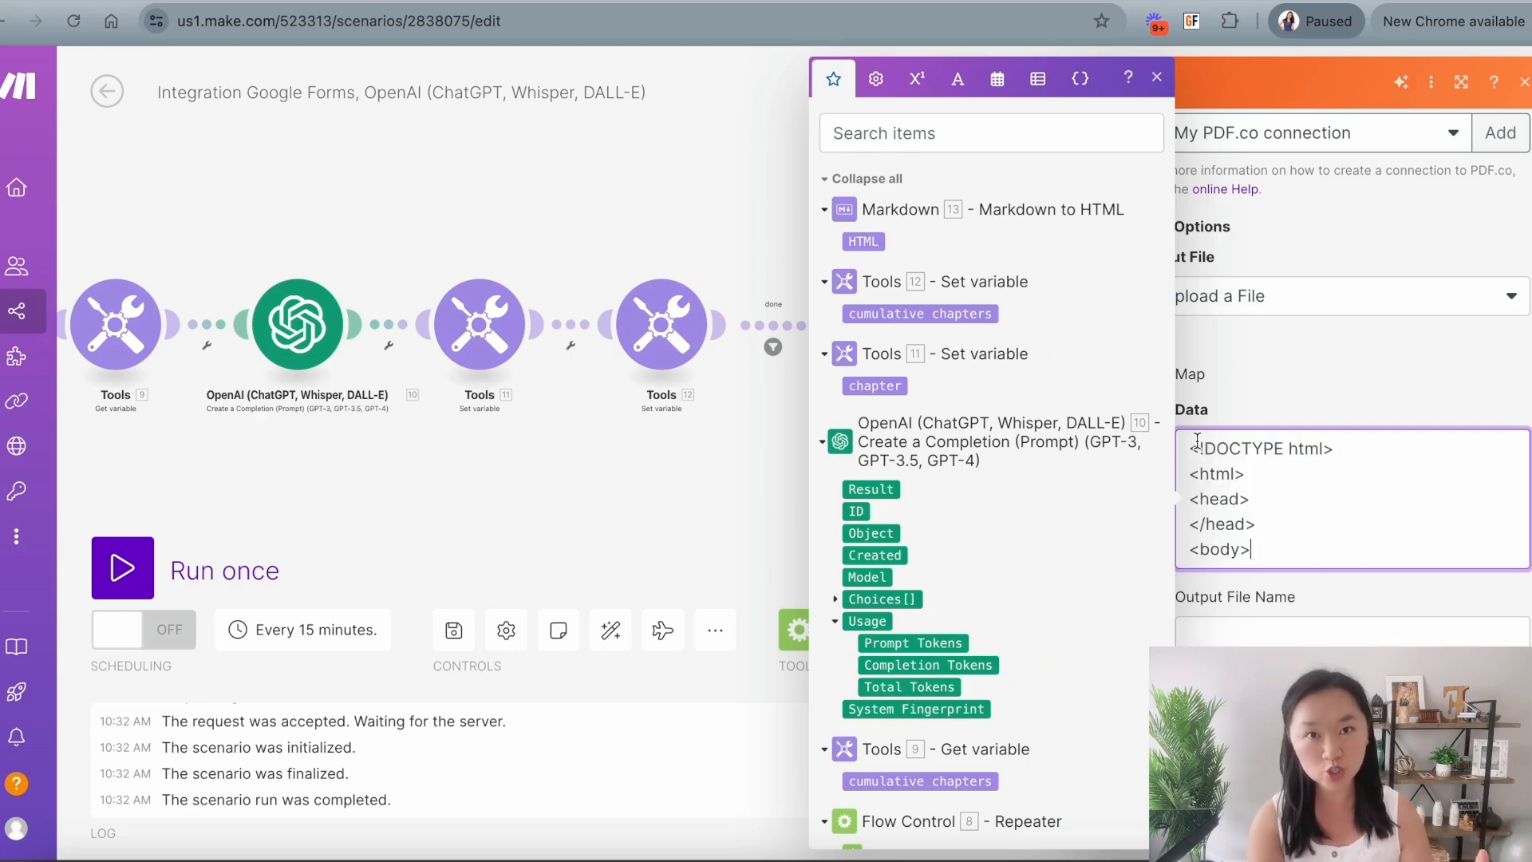
key(Return)
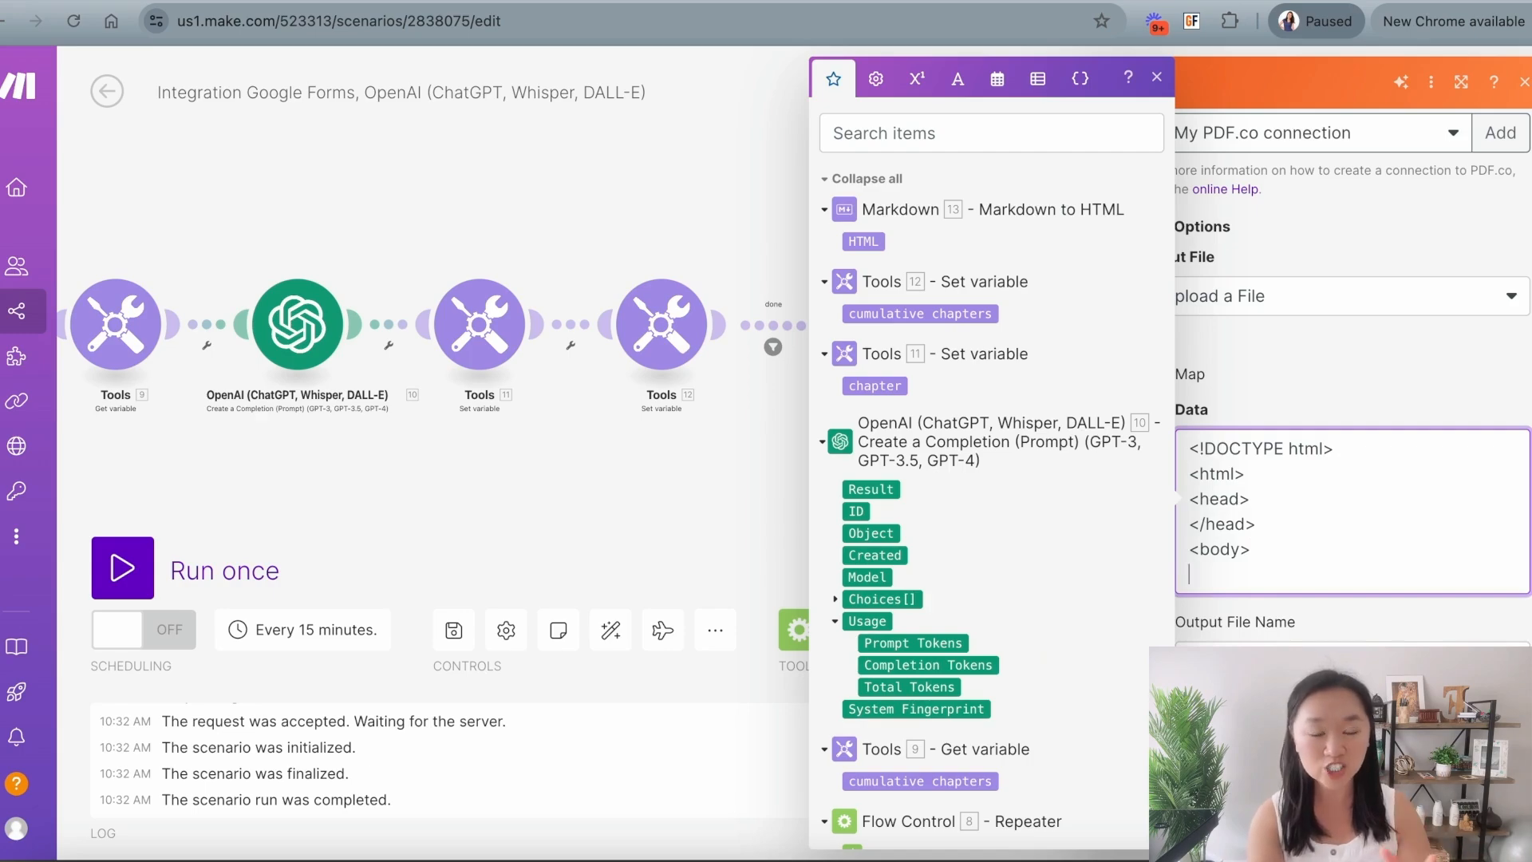
scroll(1240, 510, down, 2)
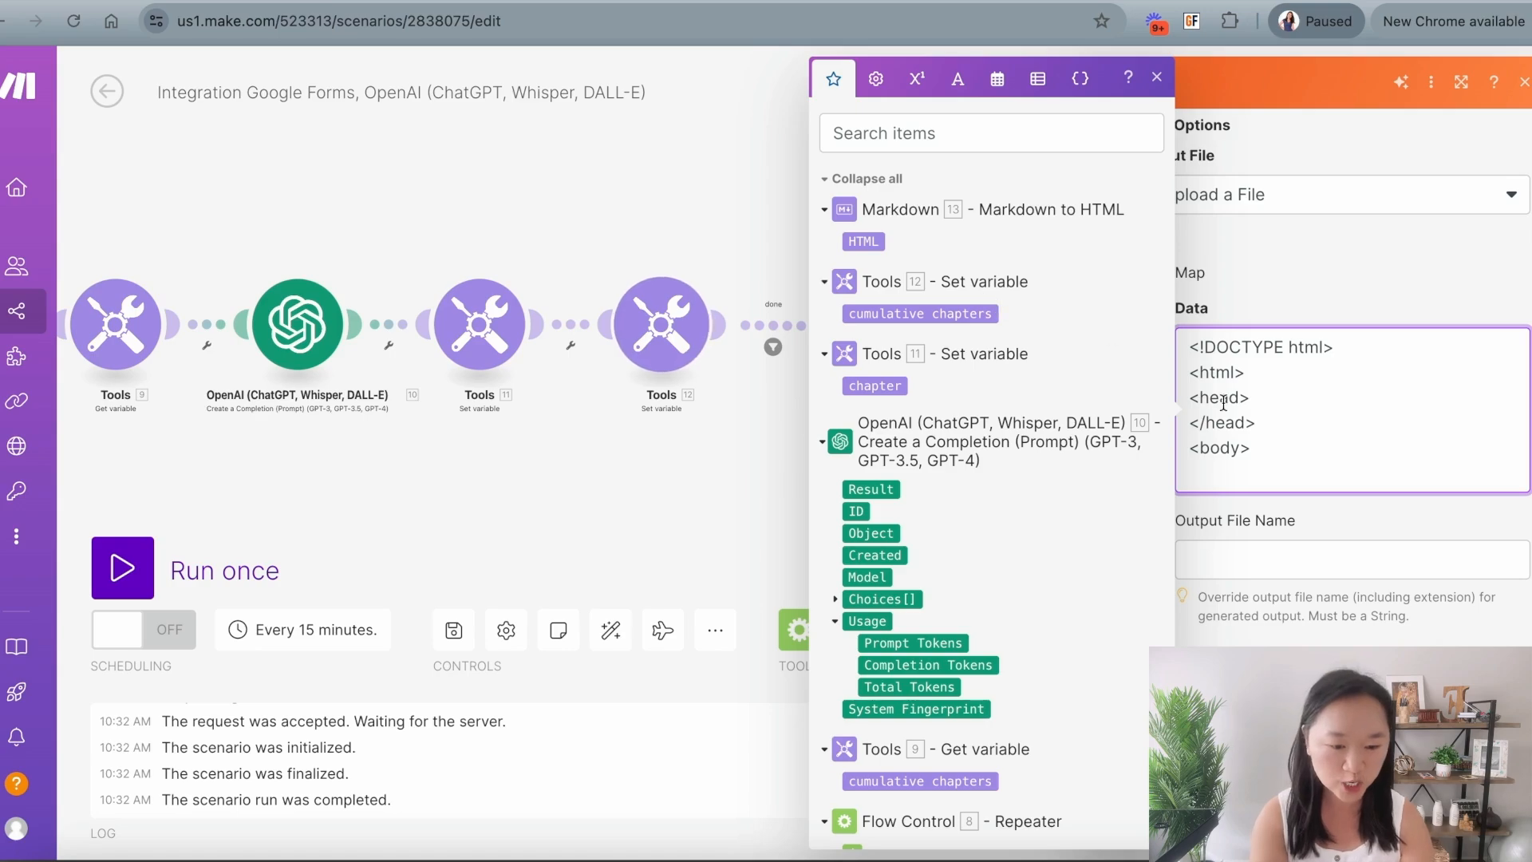
Step: Add the Markdown module's HTML output below the body tag, close with </body> and </html> on separate lines, and save the PDF.co module
click(863, 241)
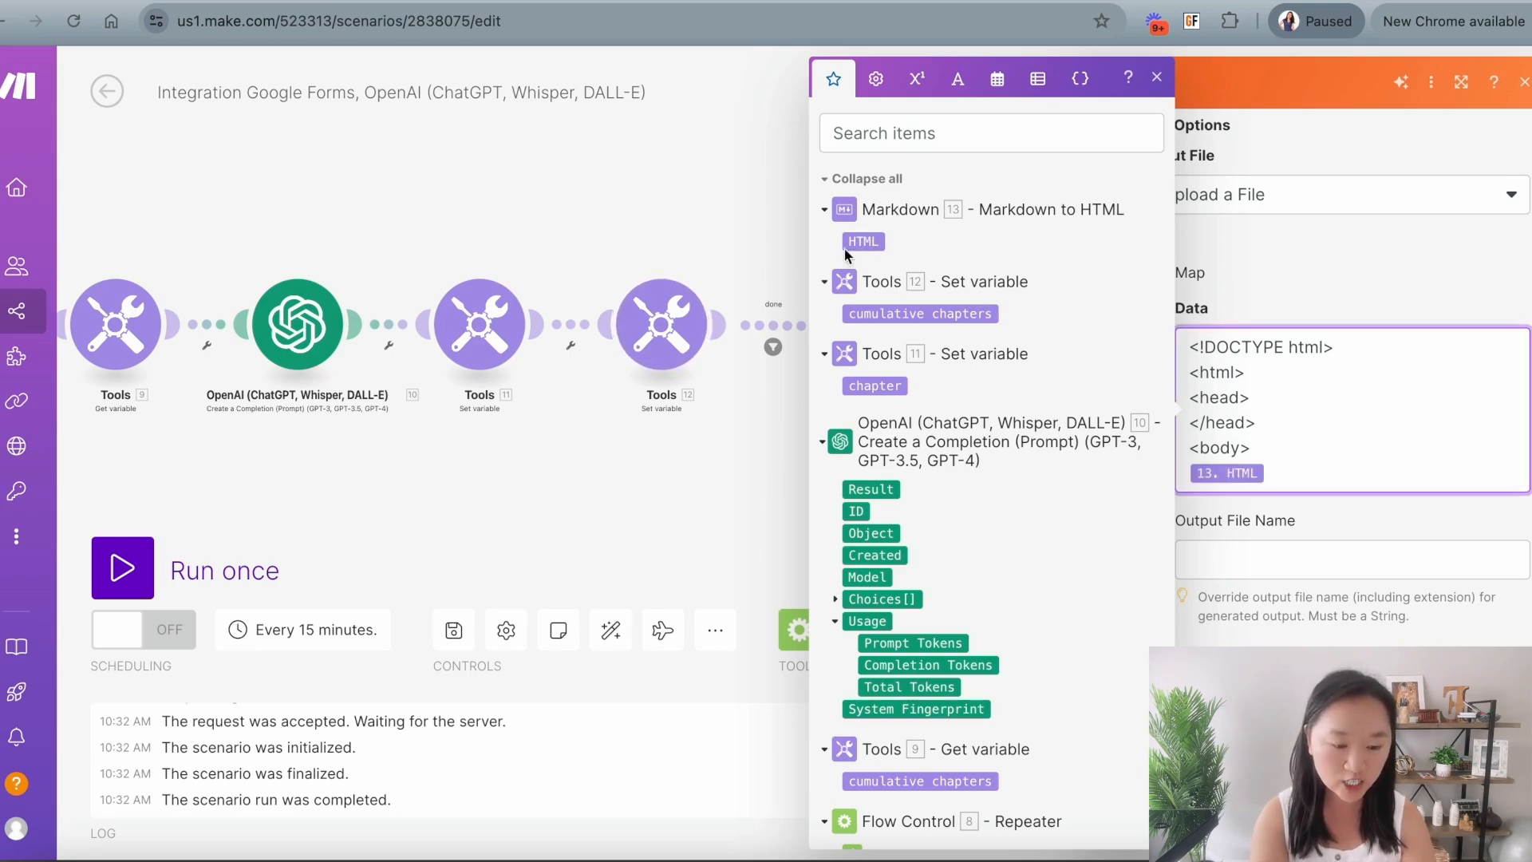
key(Return)
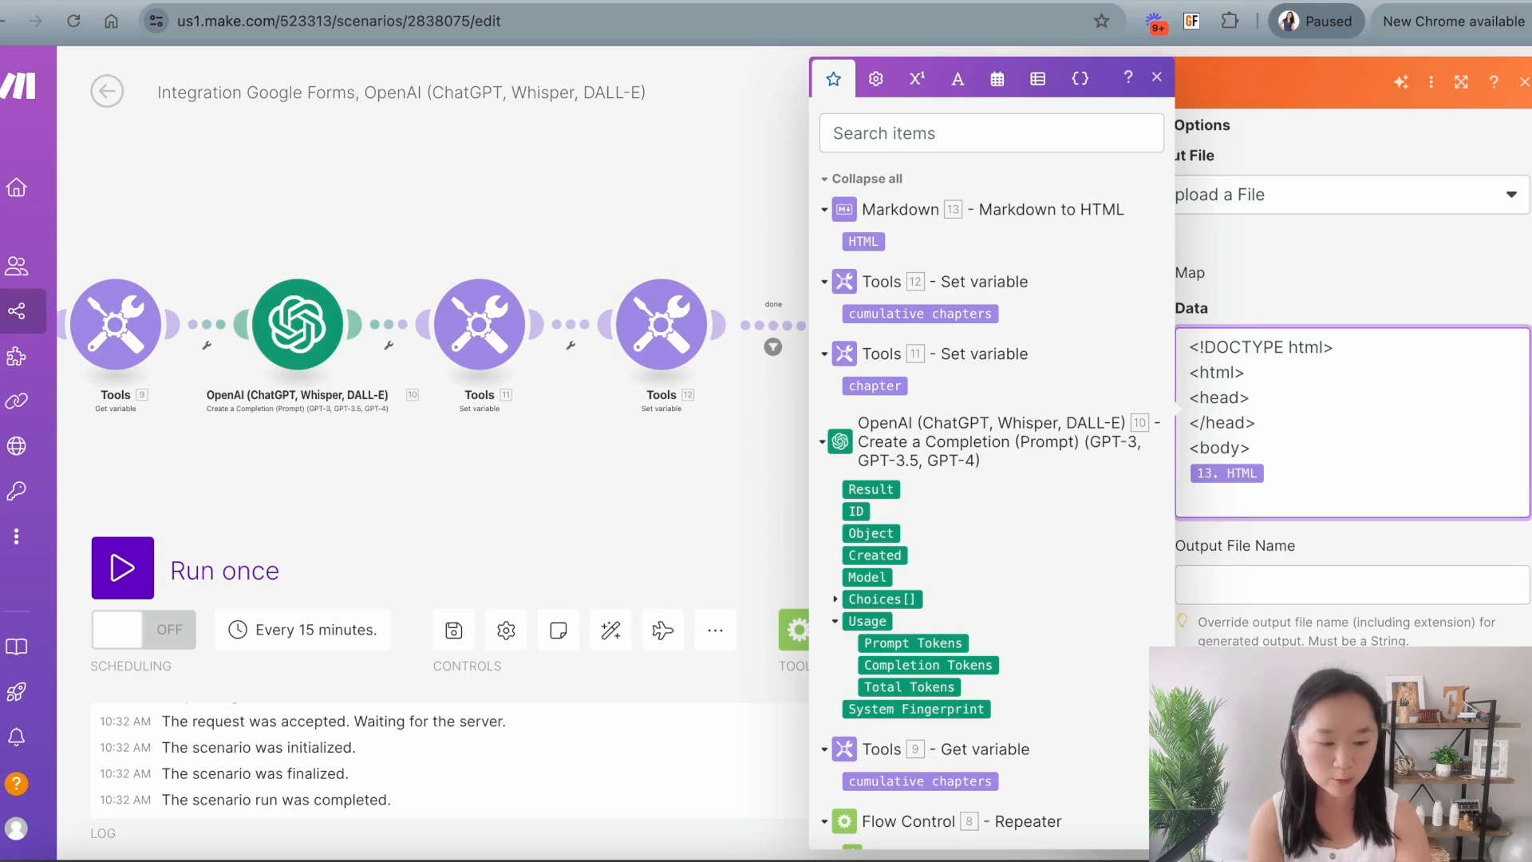
text(</body>)
key(Return)
text(</html>)
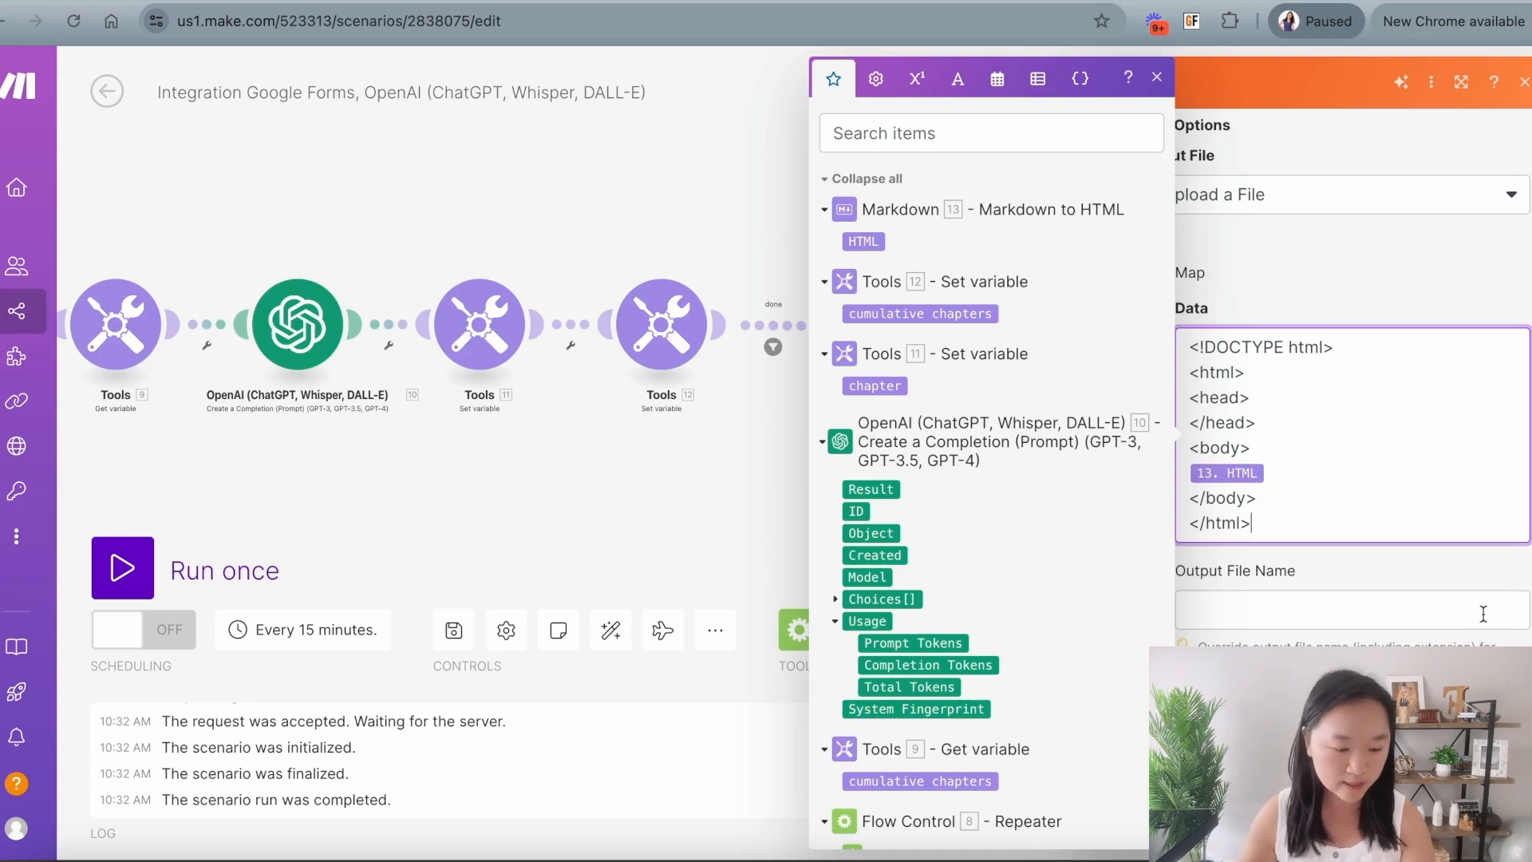
scroll(1482, 613, down, 1)
click(1489, 822)
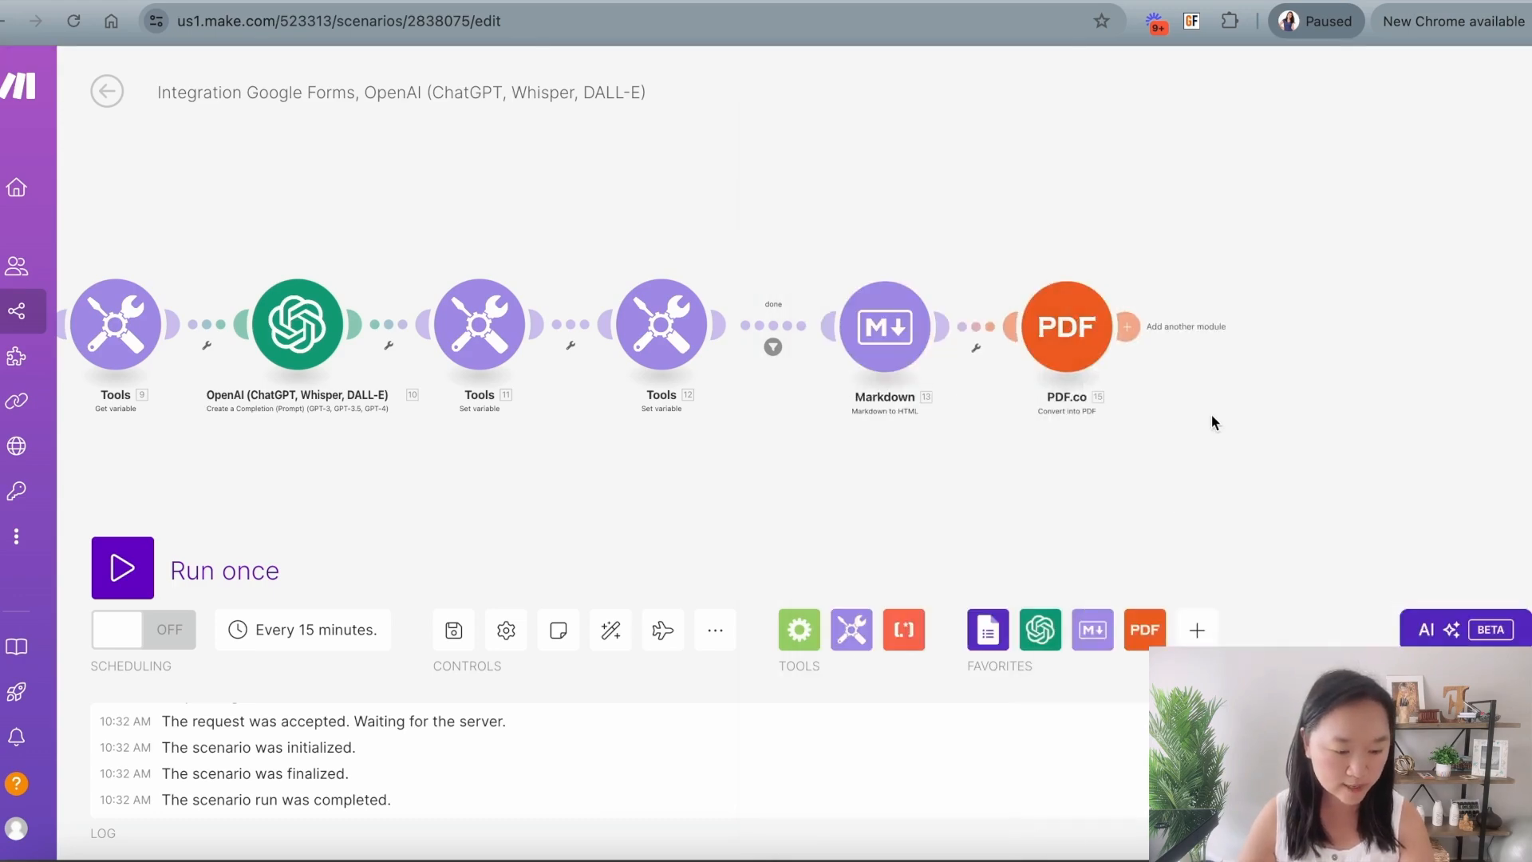
Step: Find Gmail with the search "gmail" and add its Send an Email module after the PDF.co module
click(1127, 330)
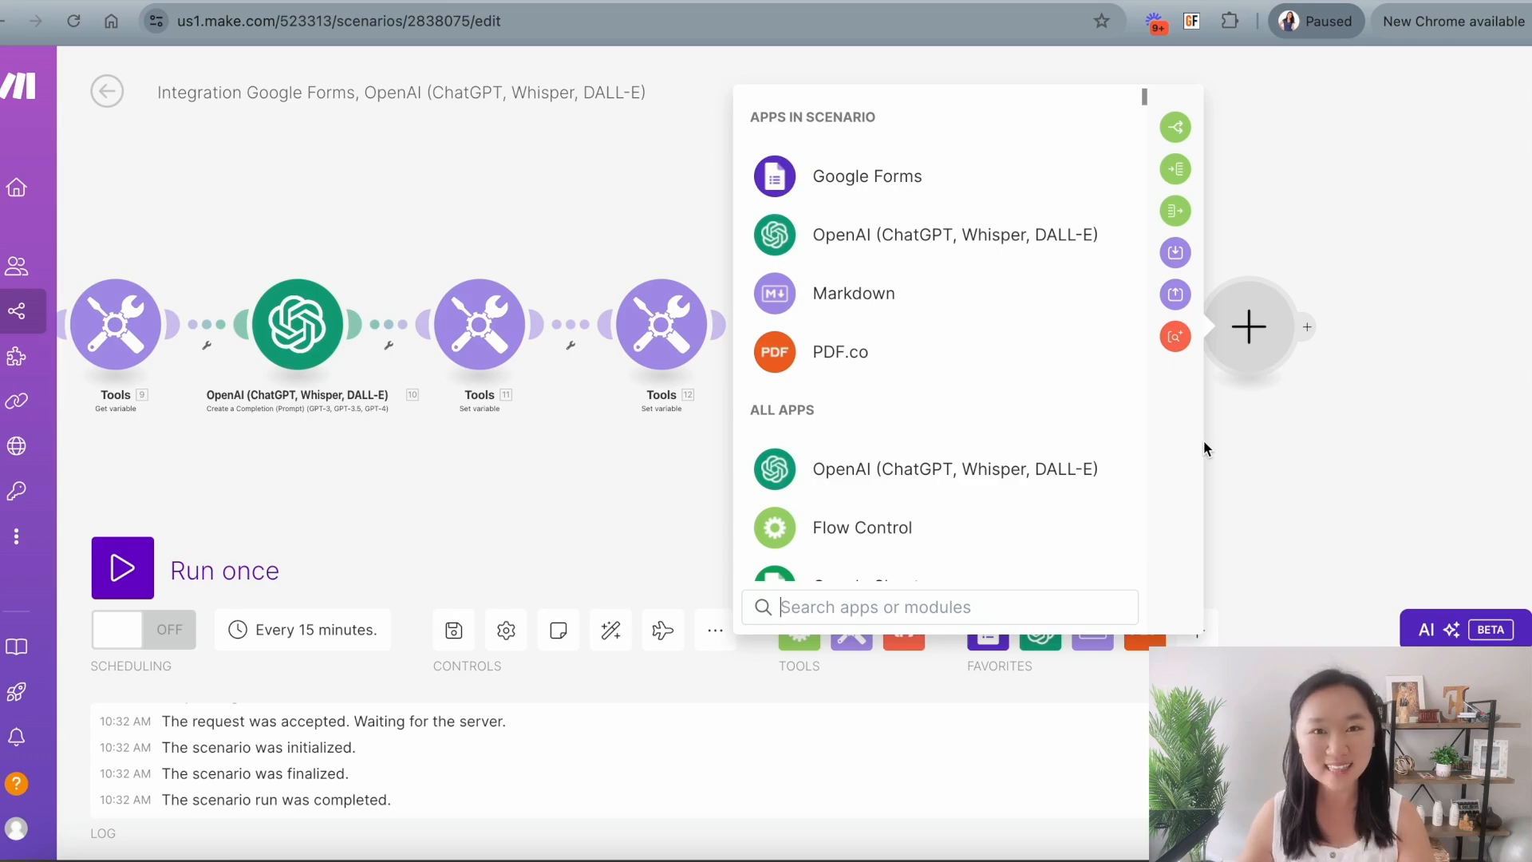
text(gmail)
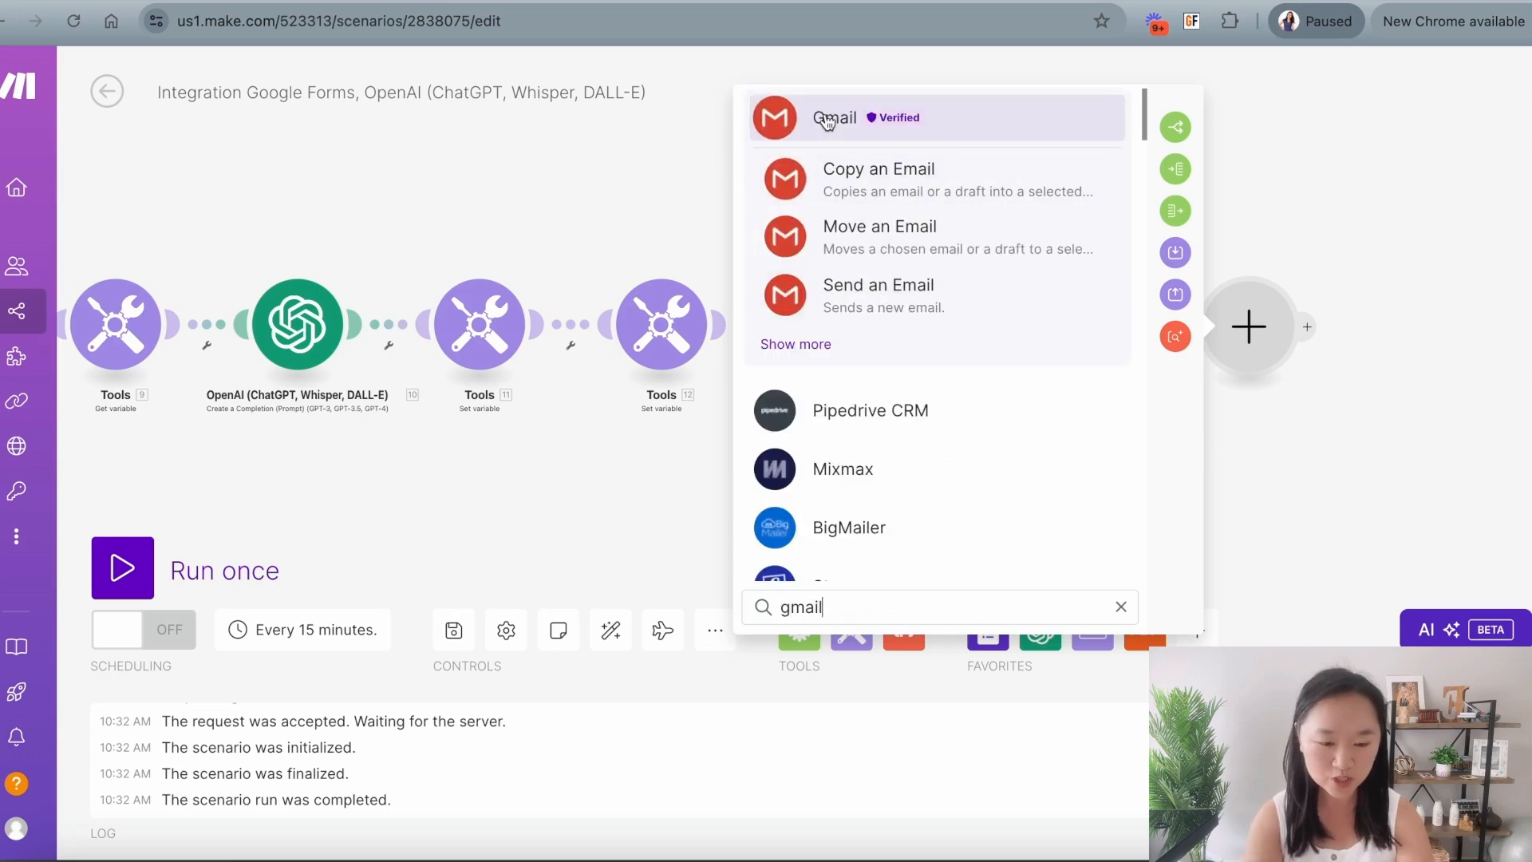
click(827, 121)
scroll(907, 374, down, 5)
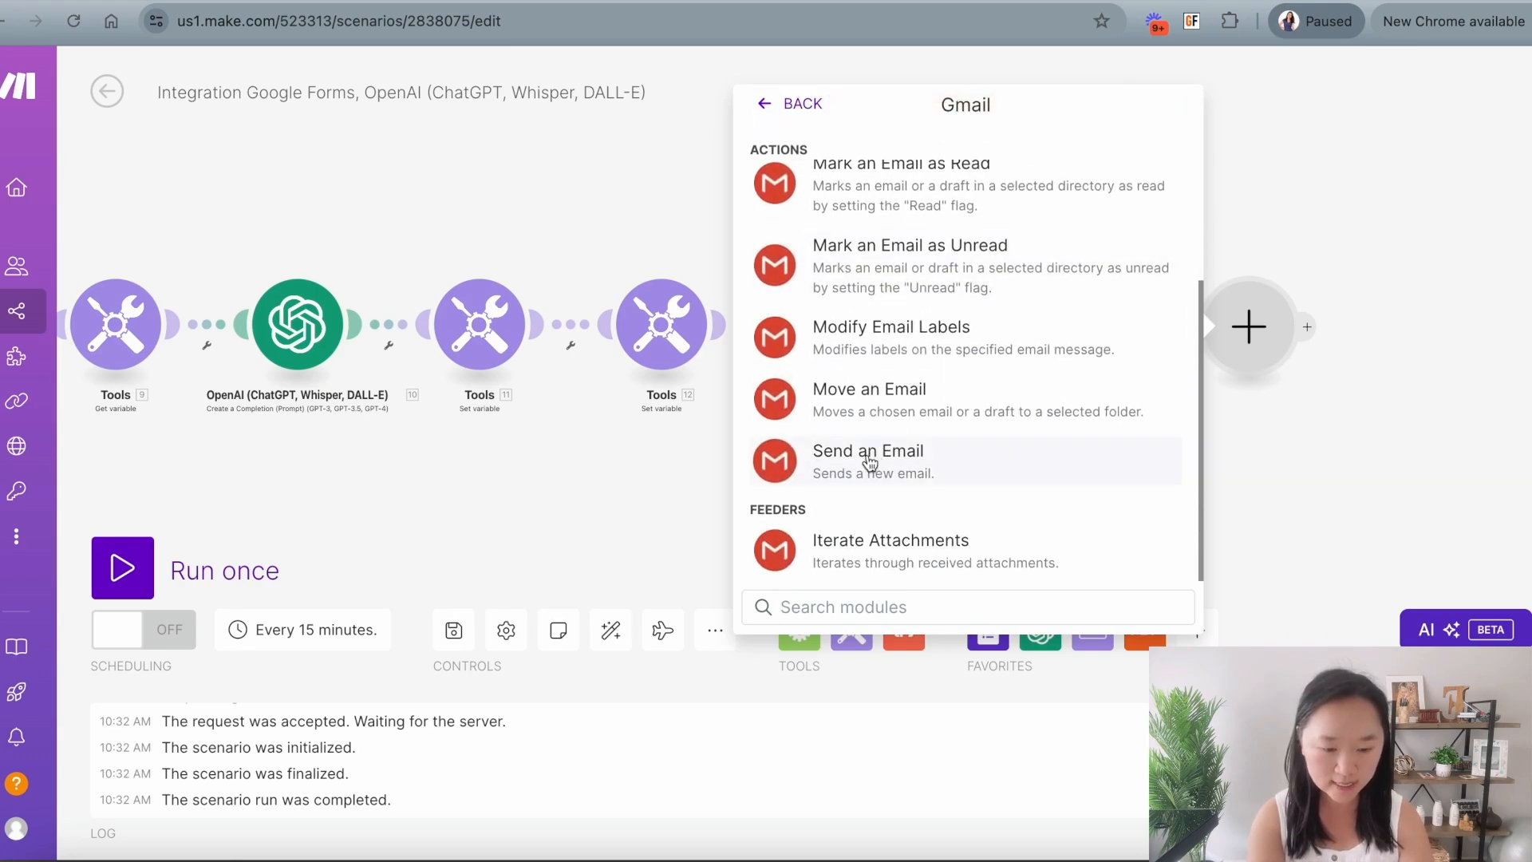
click(868, 459)
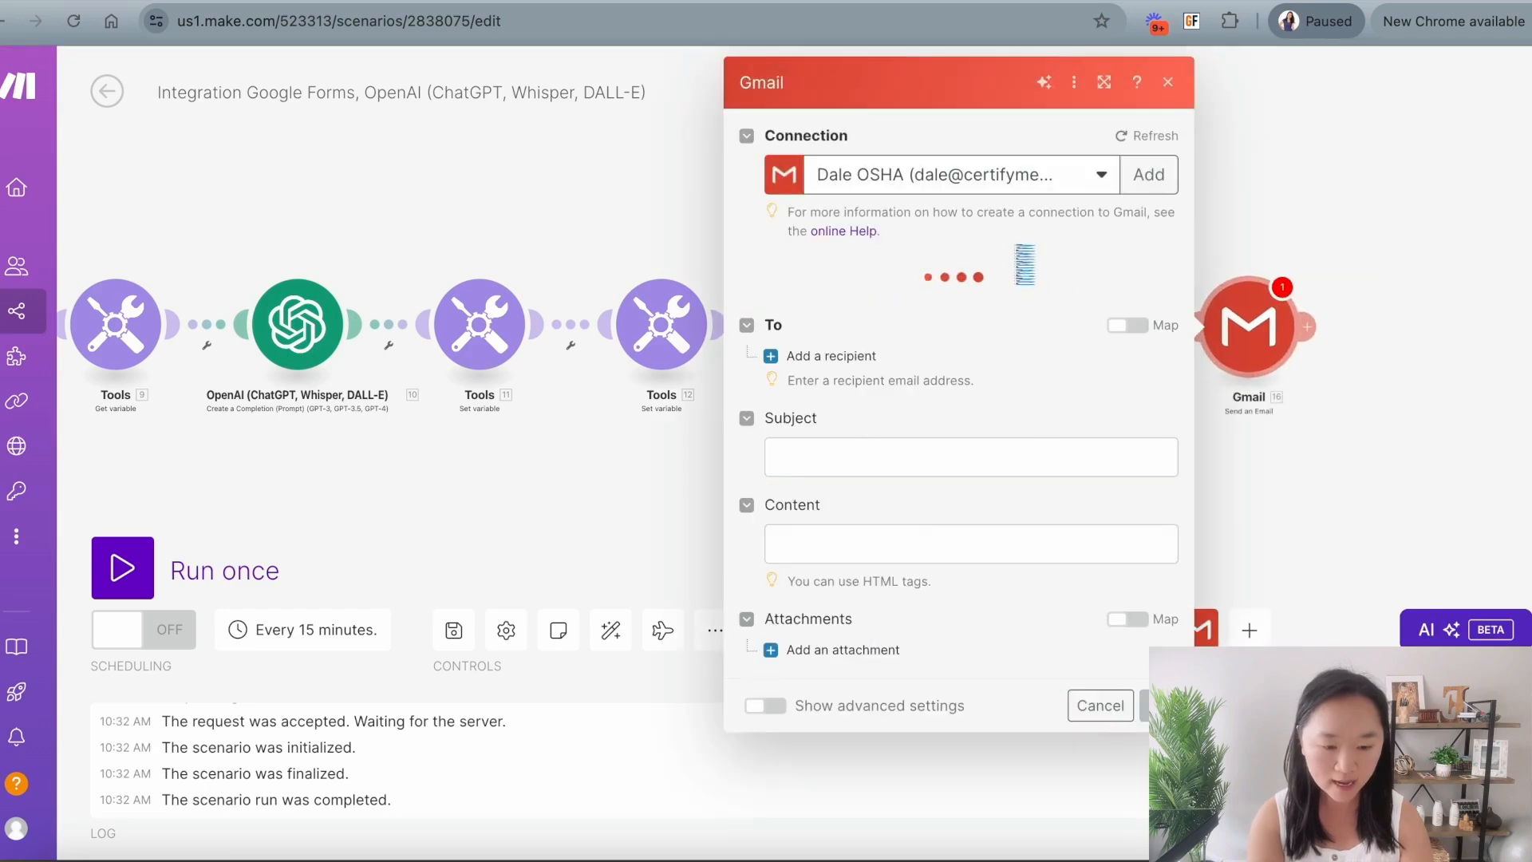
Step: Switch the Gmail module to the existing My Google Restricted connection
click(1149, 176)
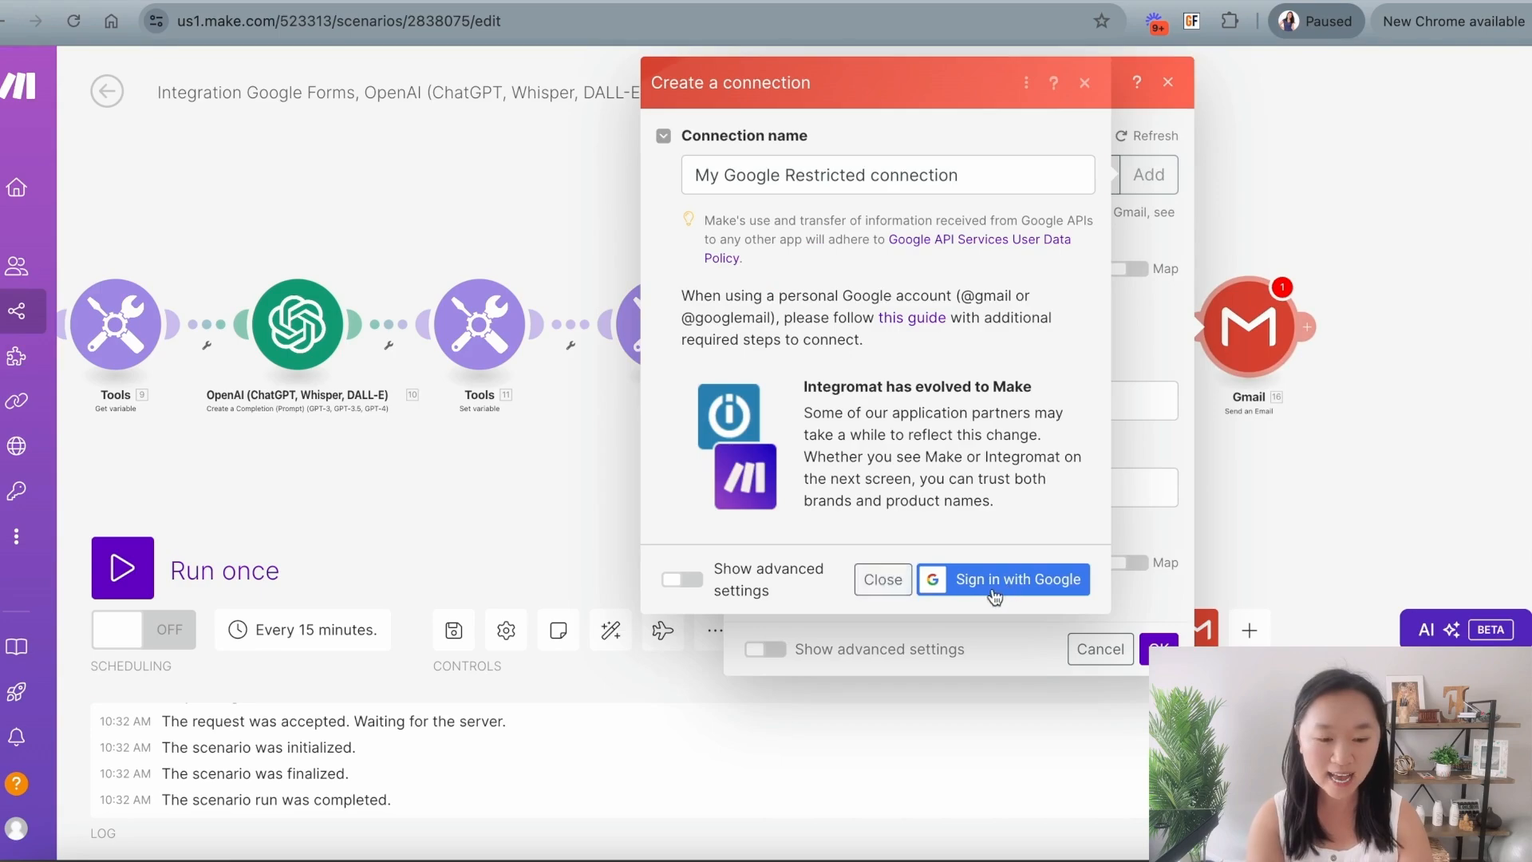
click(882, 580)
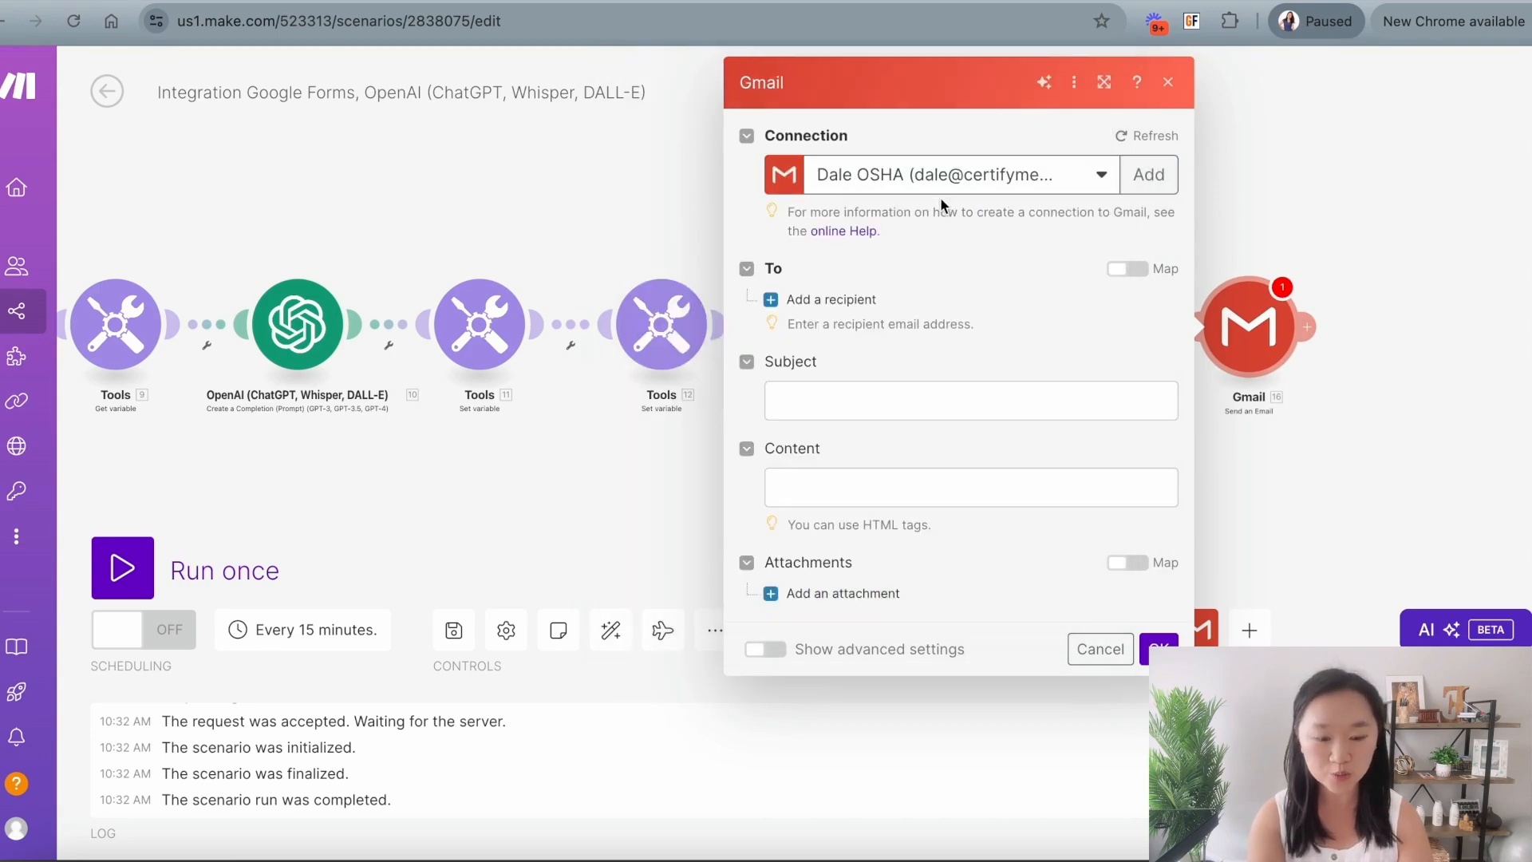
click(941, 176)
click(899, 368)
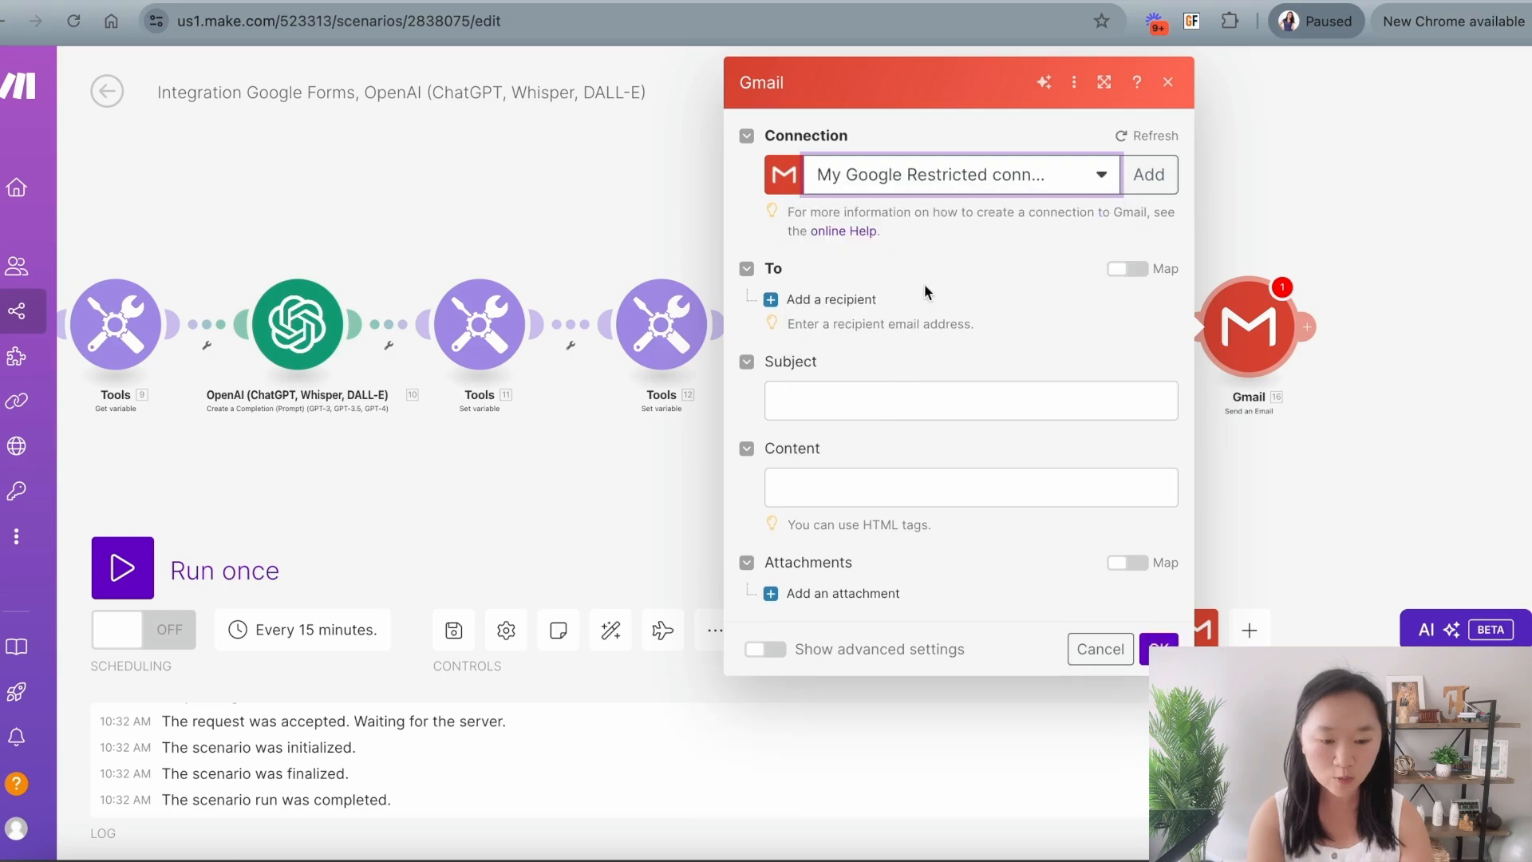
Step: Add a recipient to the email and map its address to Respondent Email from the Google Forms module
click(826, 299)
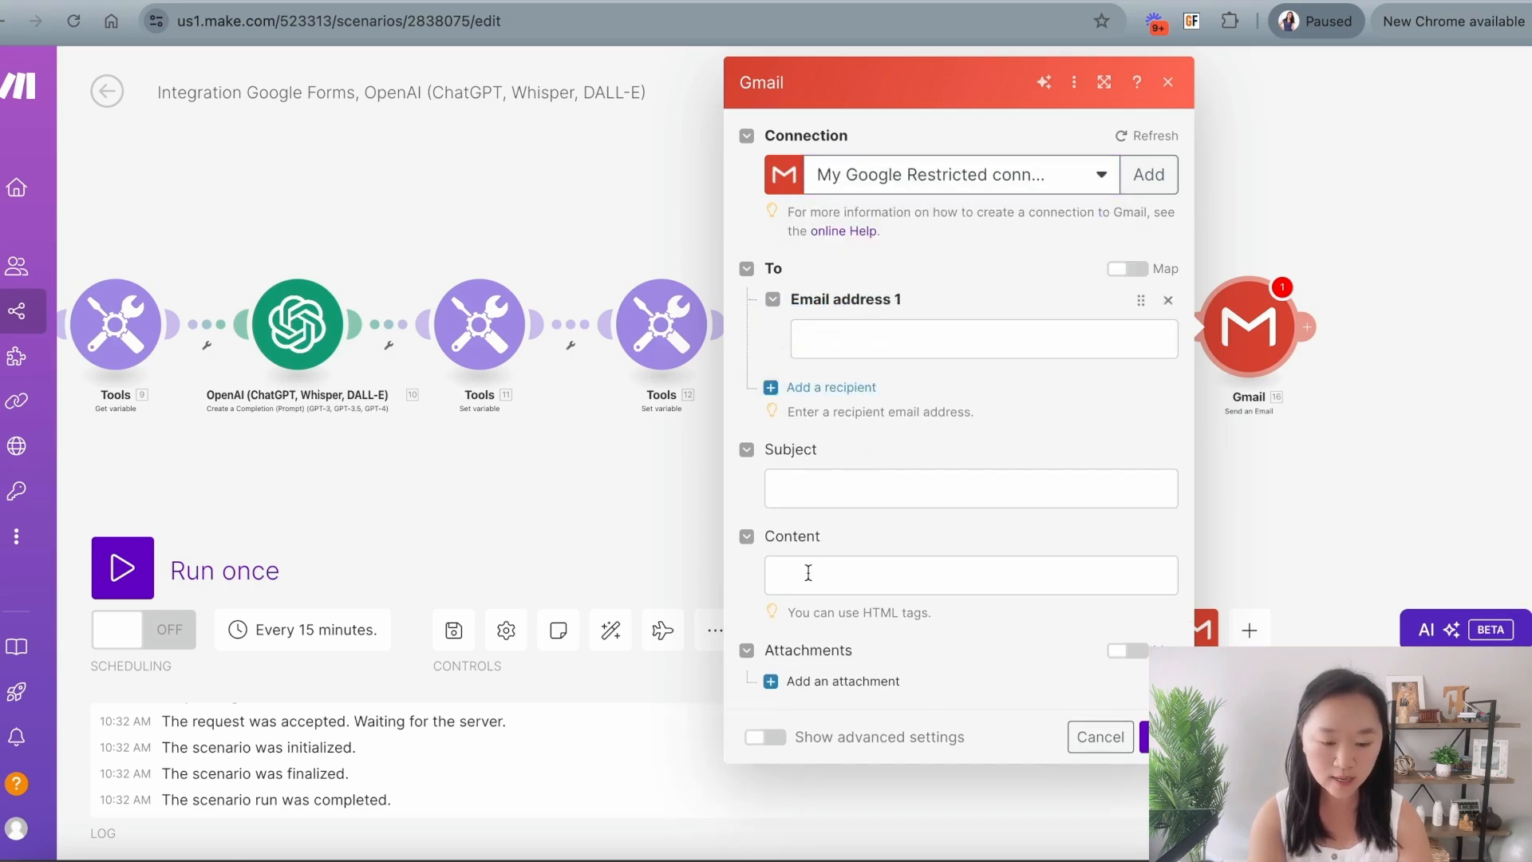
click(821, 339)
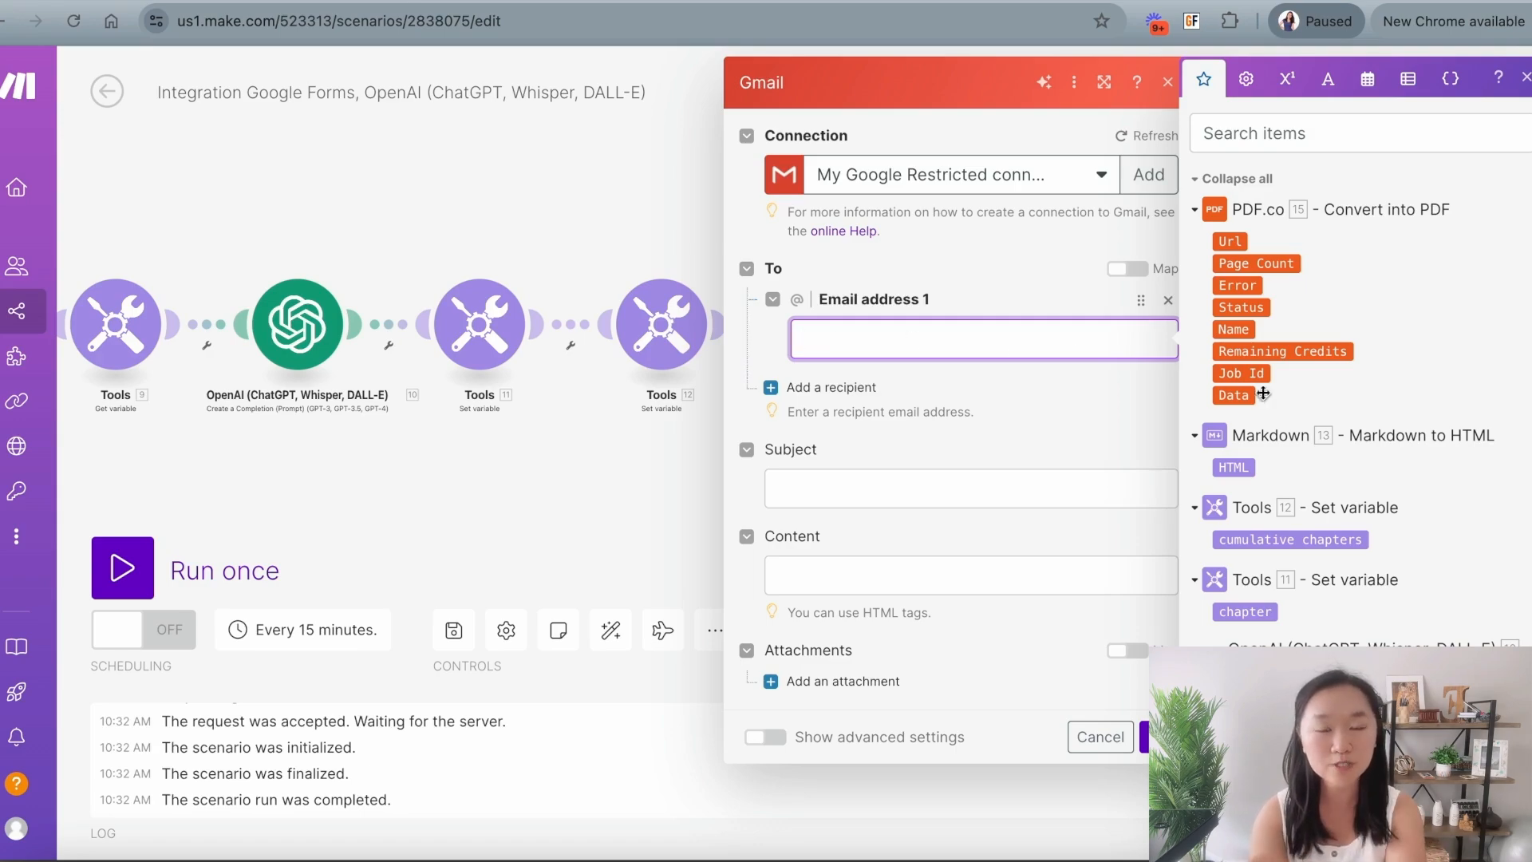
scroll(1326, 387, down, 10)
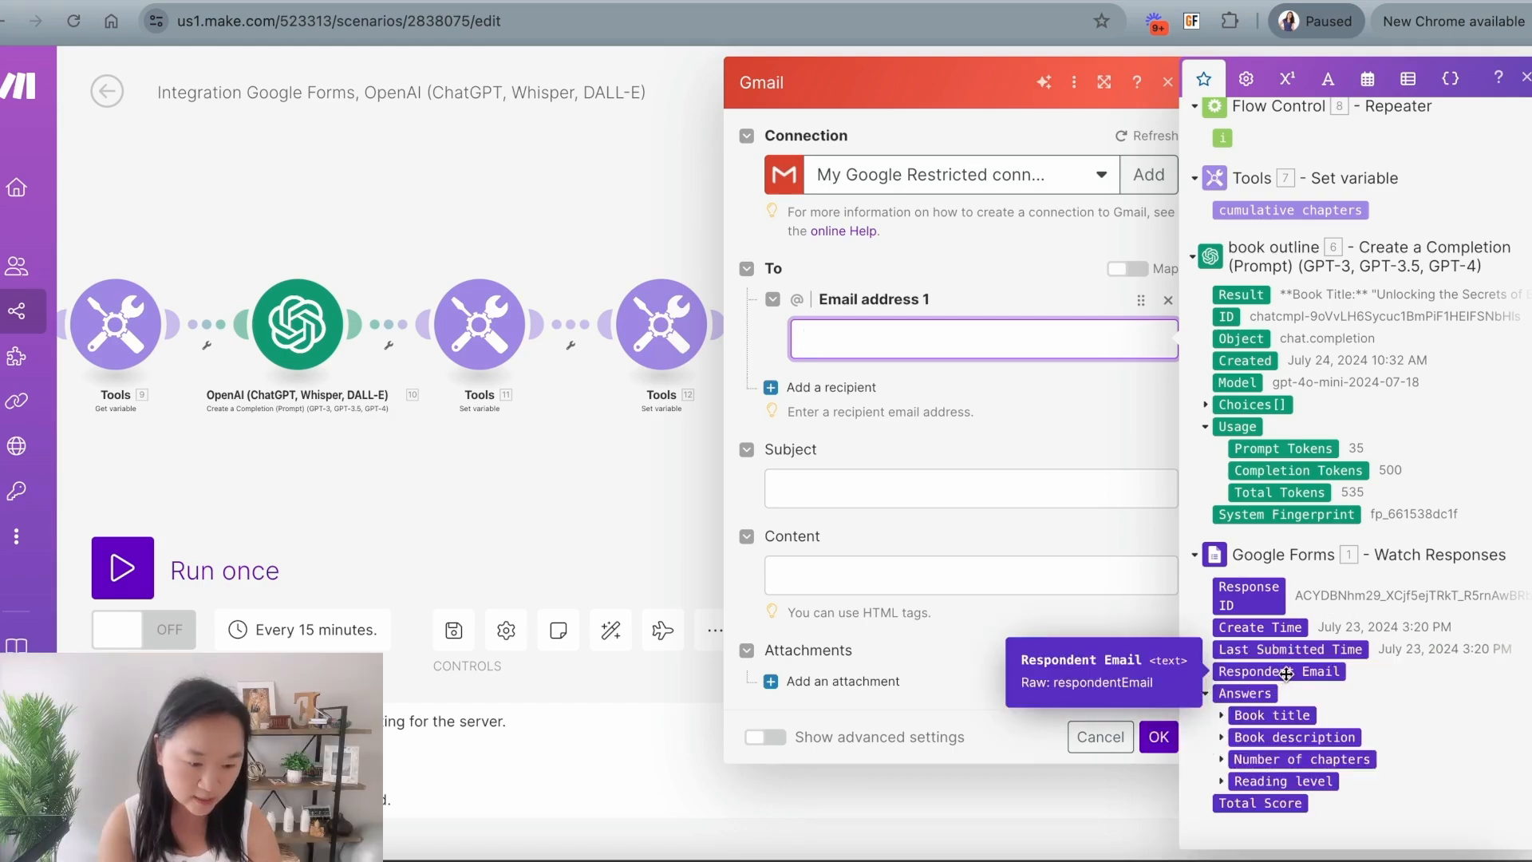
click(1281, 671)
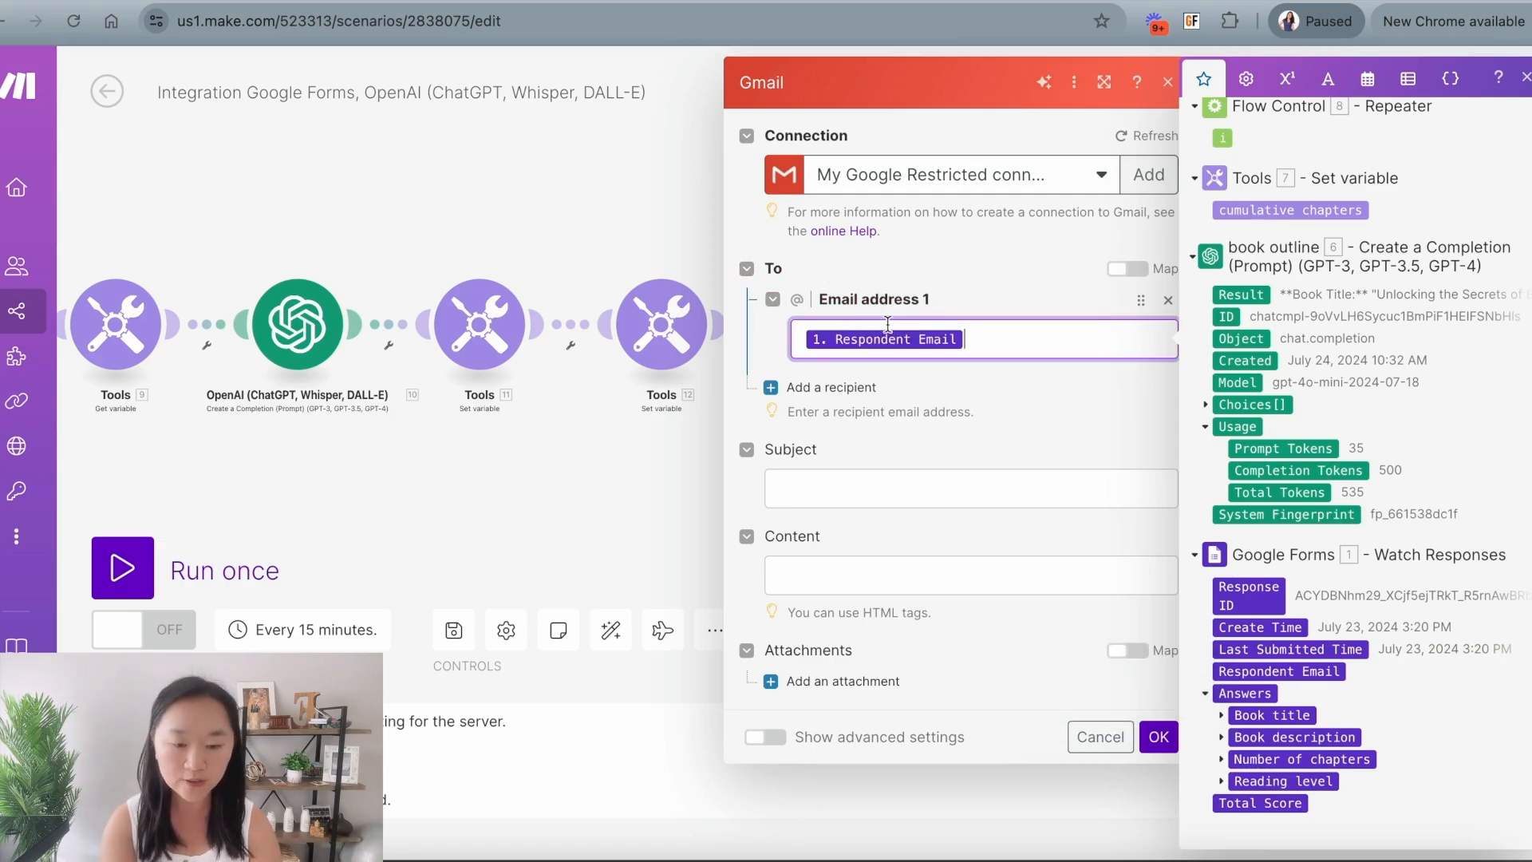
Step: Give the email the subject "Your ebook is ready!" and write a message about the attached ebook, signed off with "Enjoy!" and the sender's first name
click(847, 495)
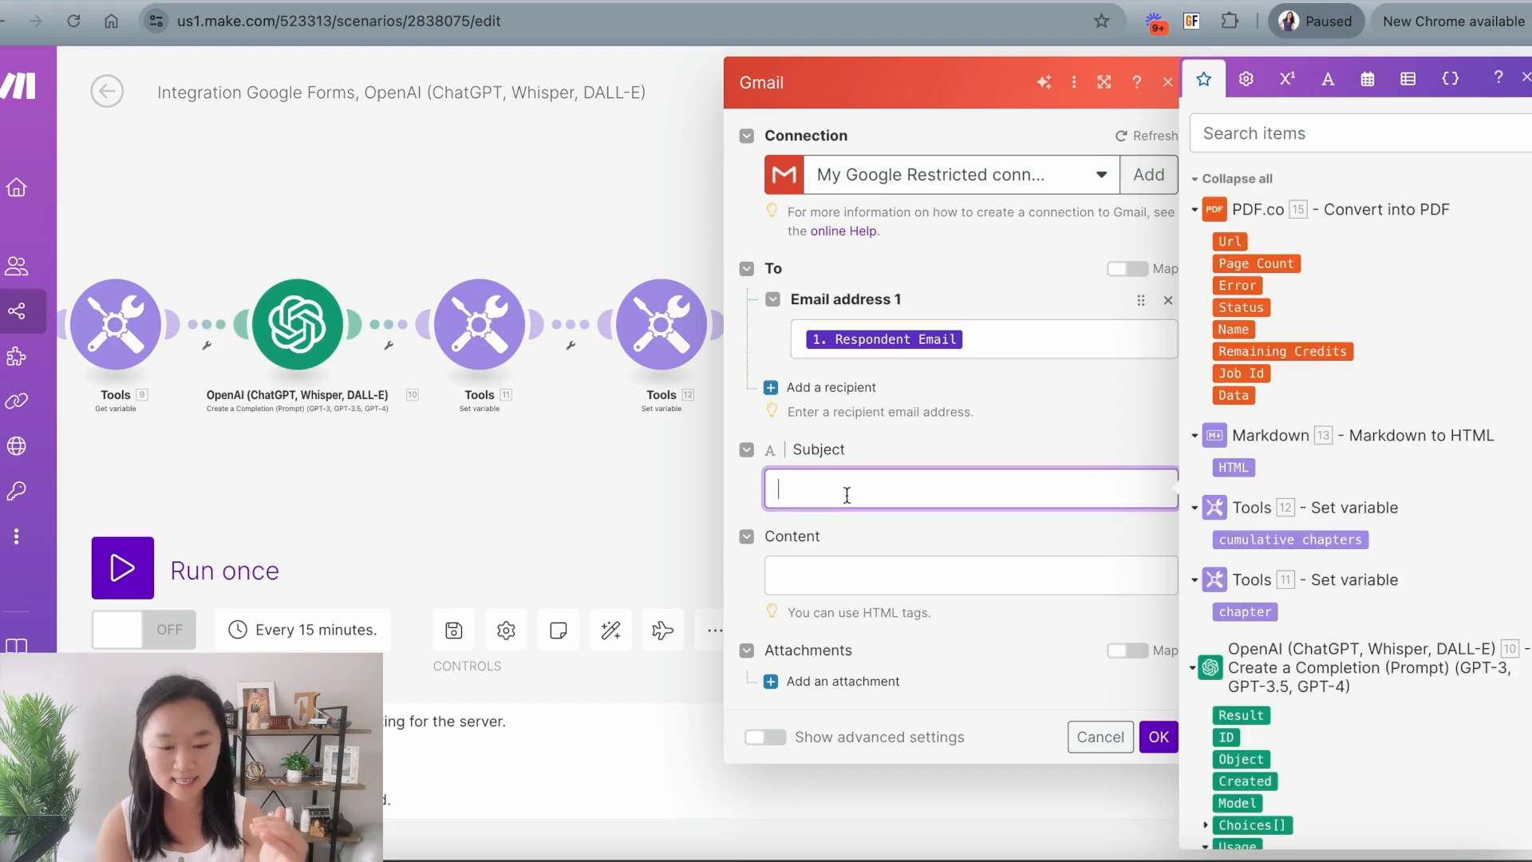
text(Your ebook is ready!)
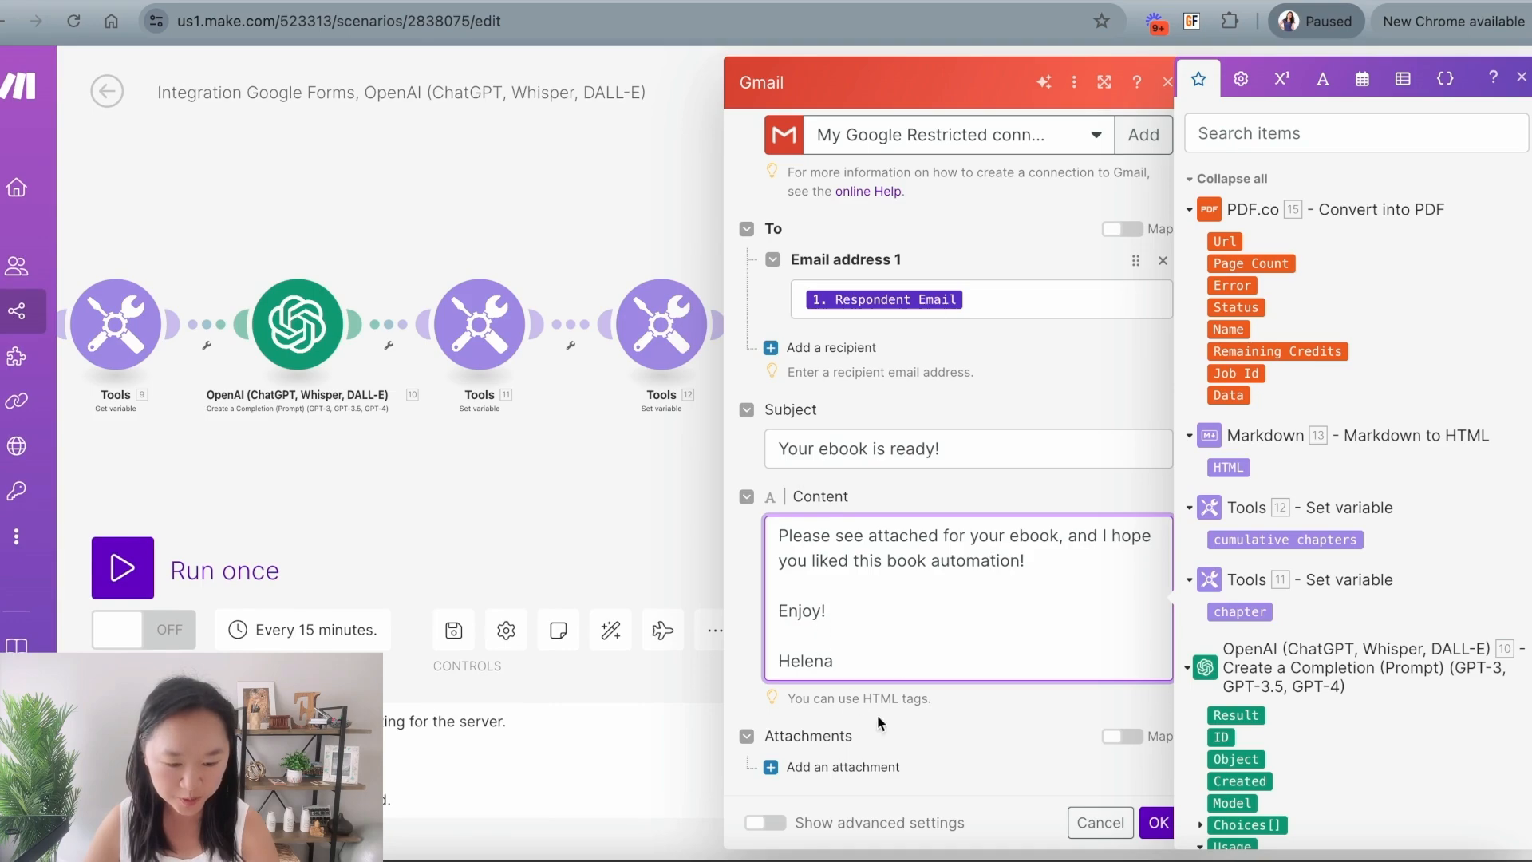
Step: Attach the PDF.co Convert into PDF file to the email, check the module's settings, and save the scenario
click(817, 768)
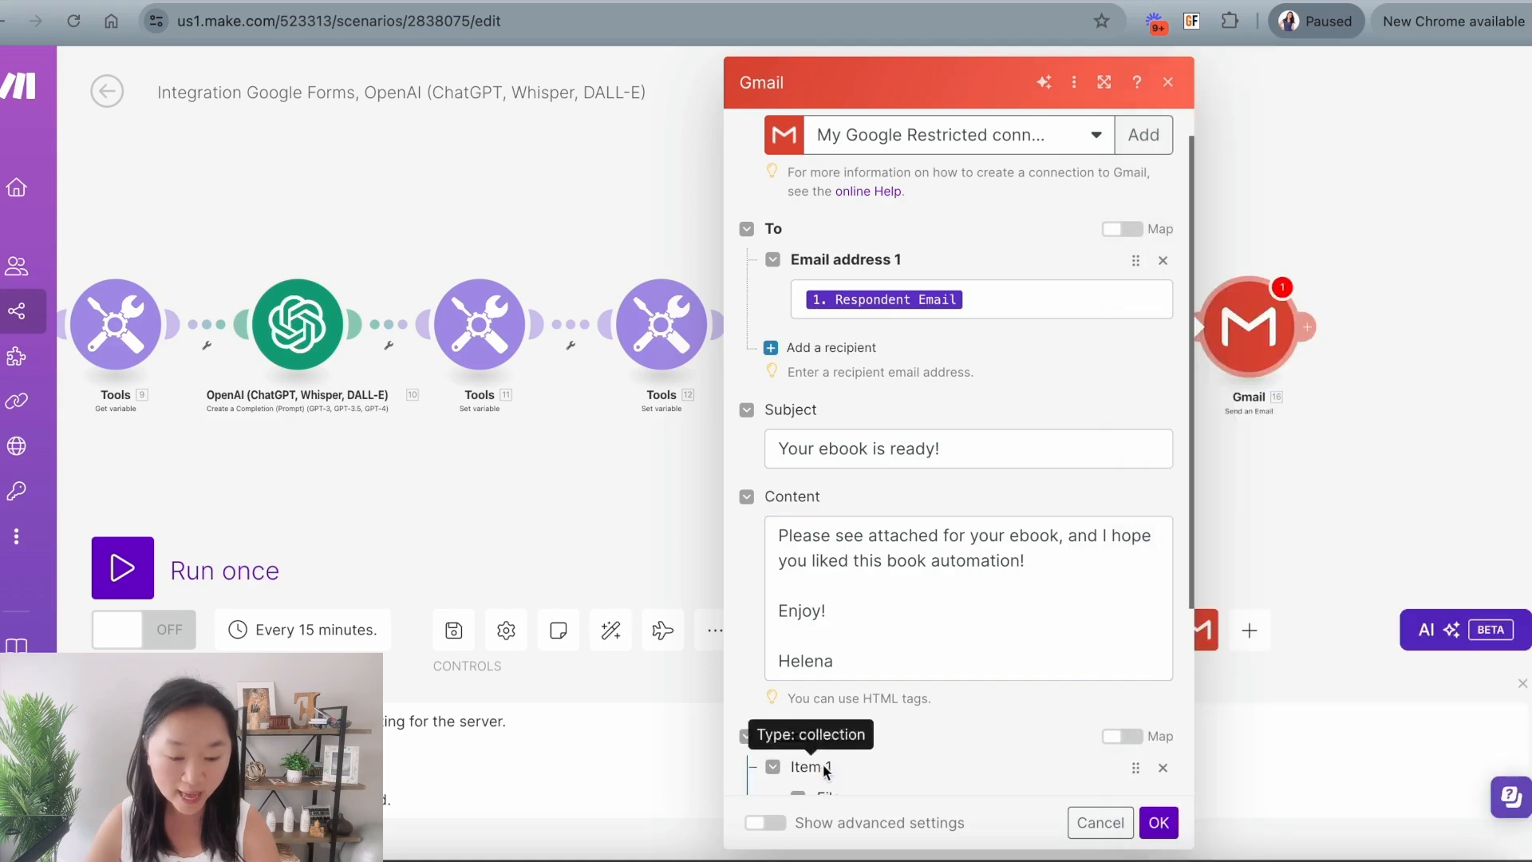
scroll(834, 575, down, 3)
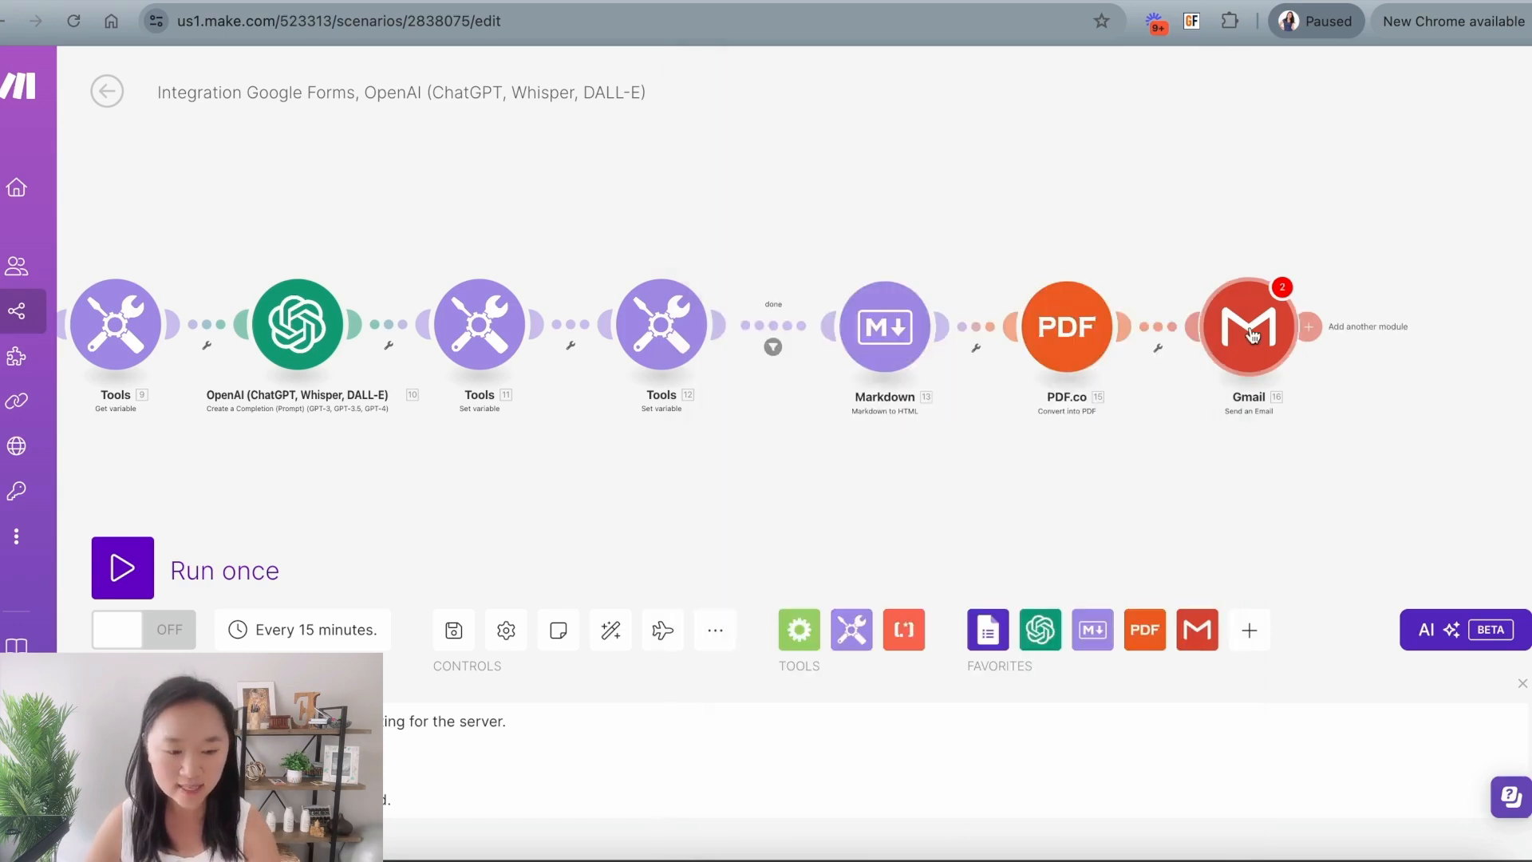
click(1247, 325)
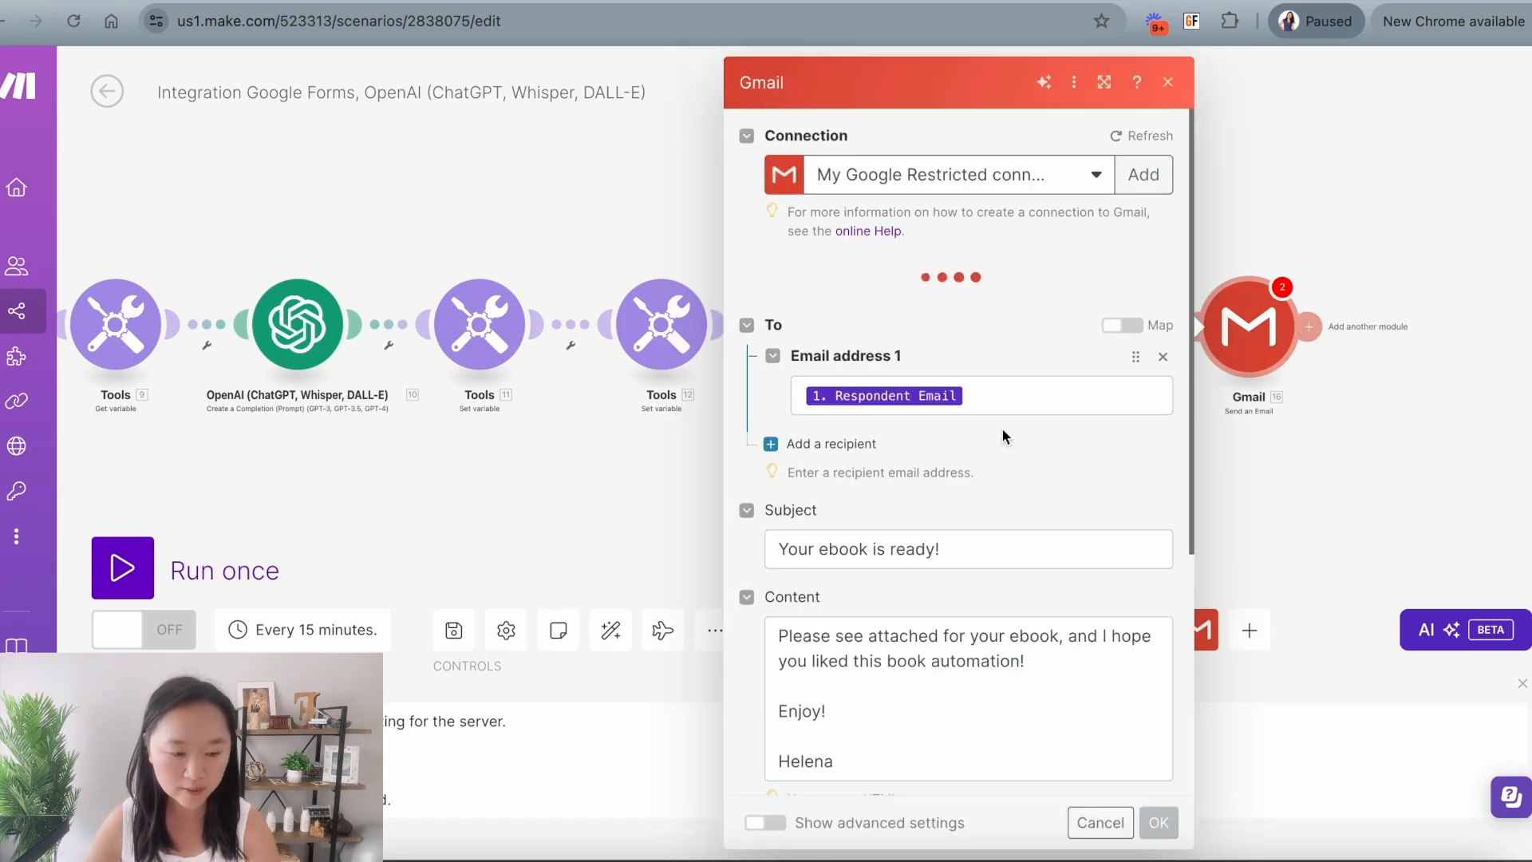
scroll(1002, 429, down, 5)
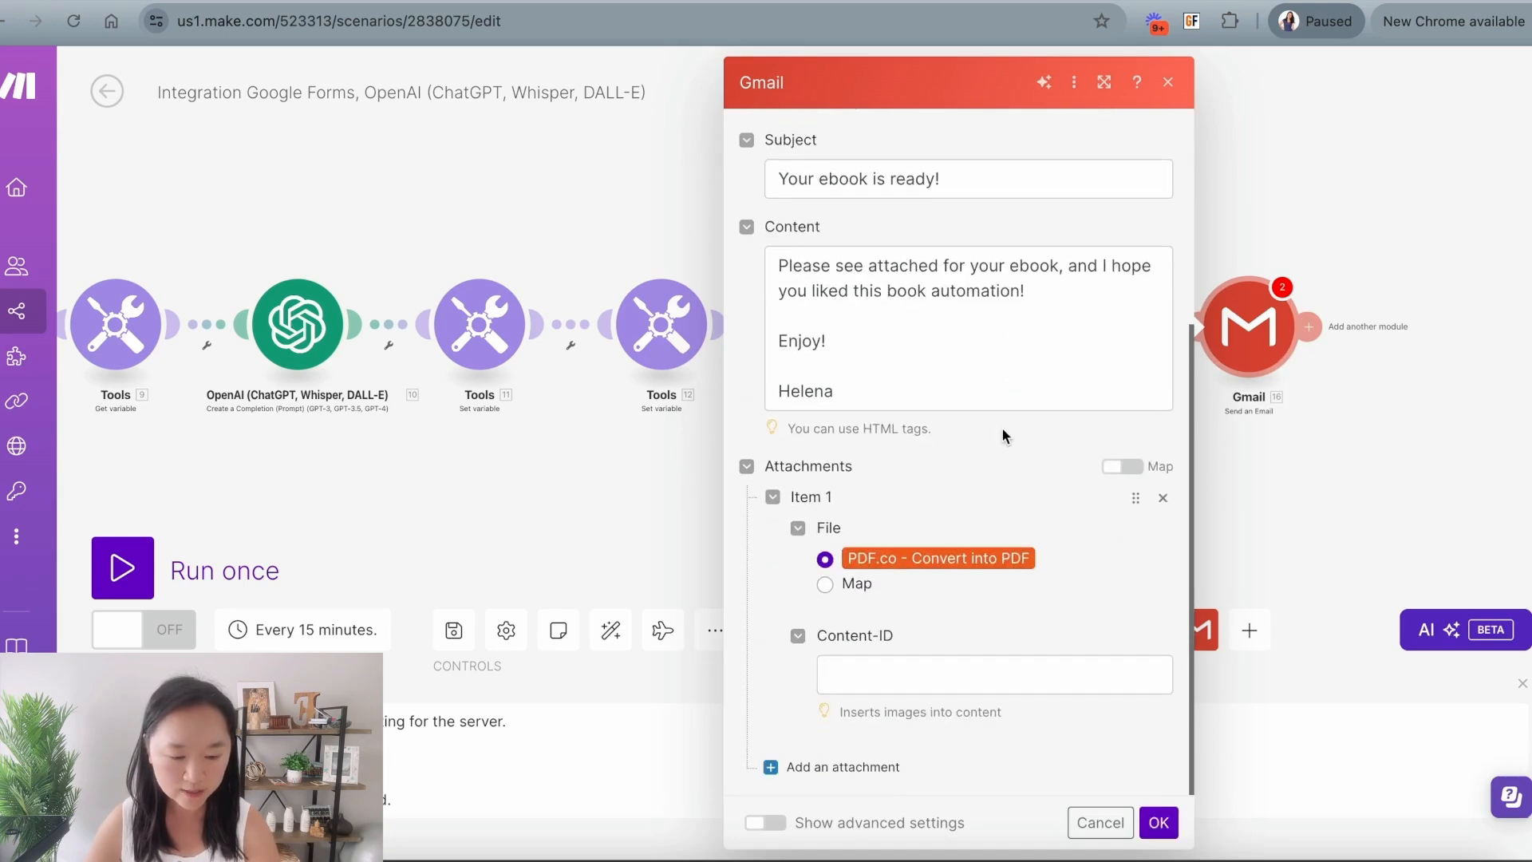
key(Escape)
click(453, 630)
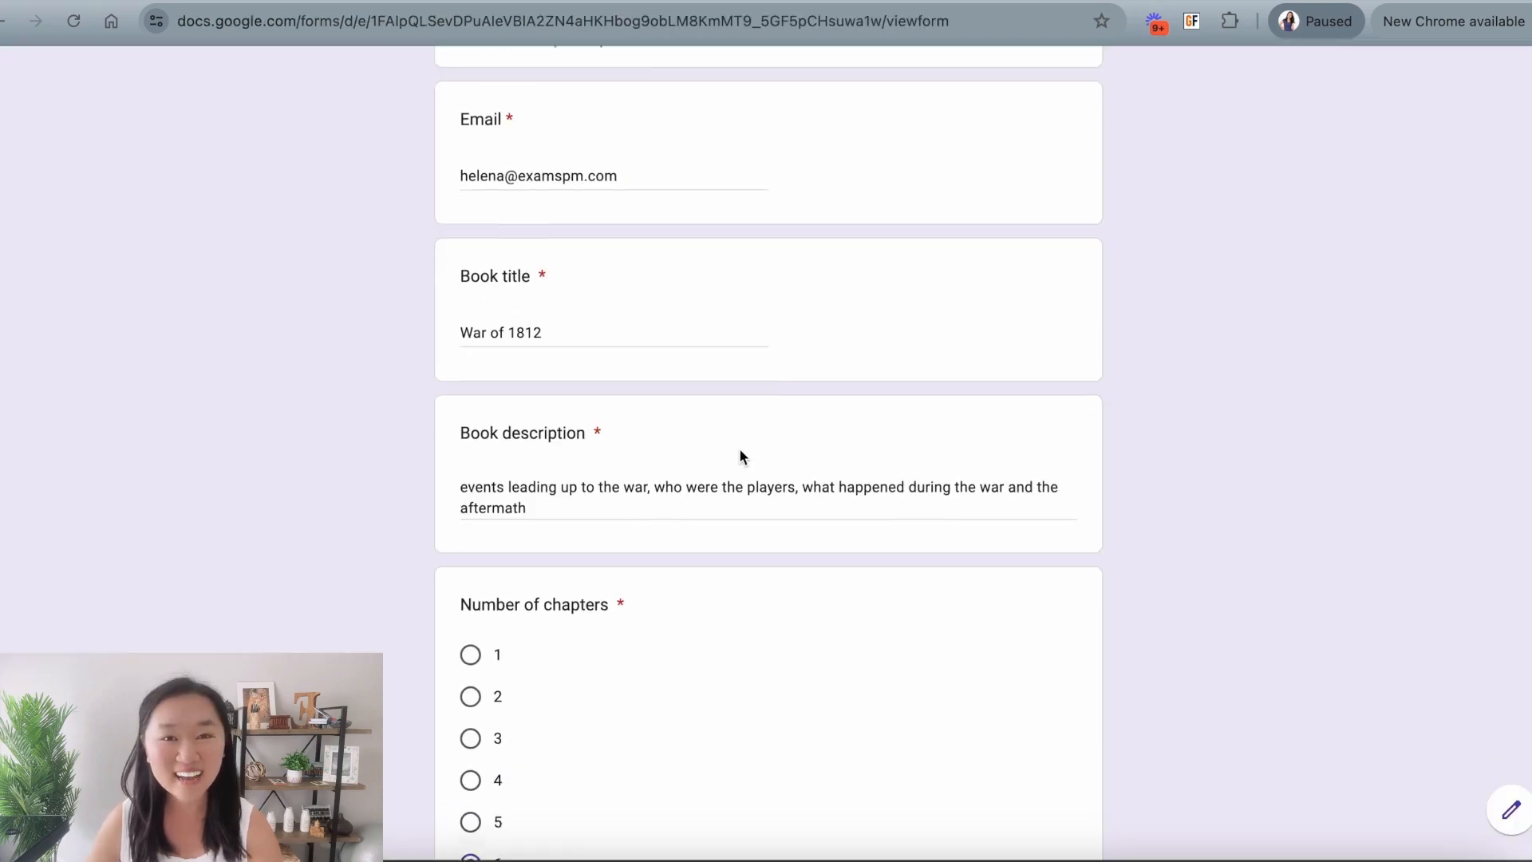
Step: Check the filled-in Google Form for the book "War of 1812" with 6 chapters at 5th grade reading level, and submit it
scroll(739, 447, down, 2)
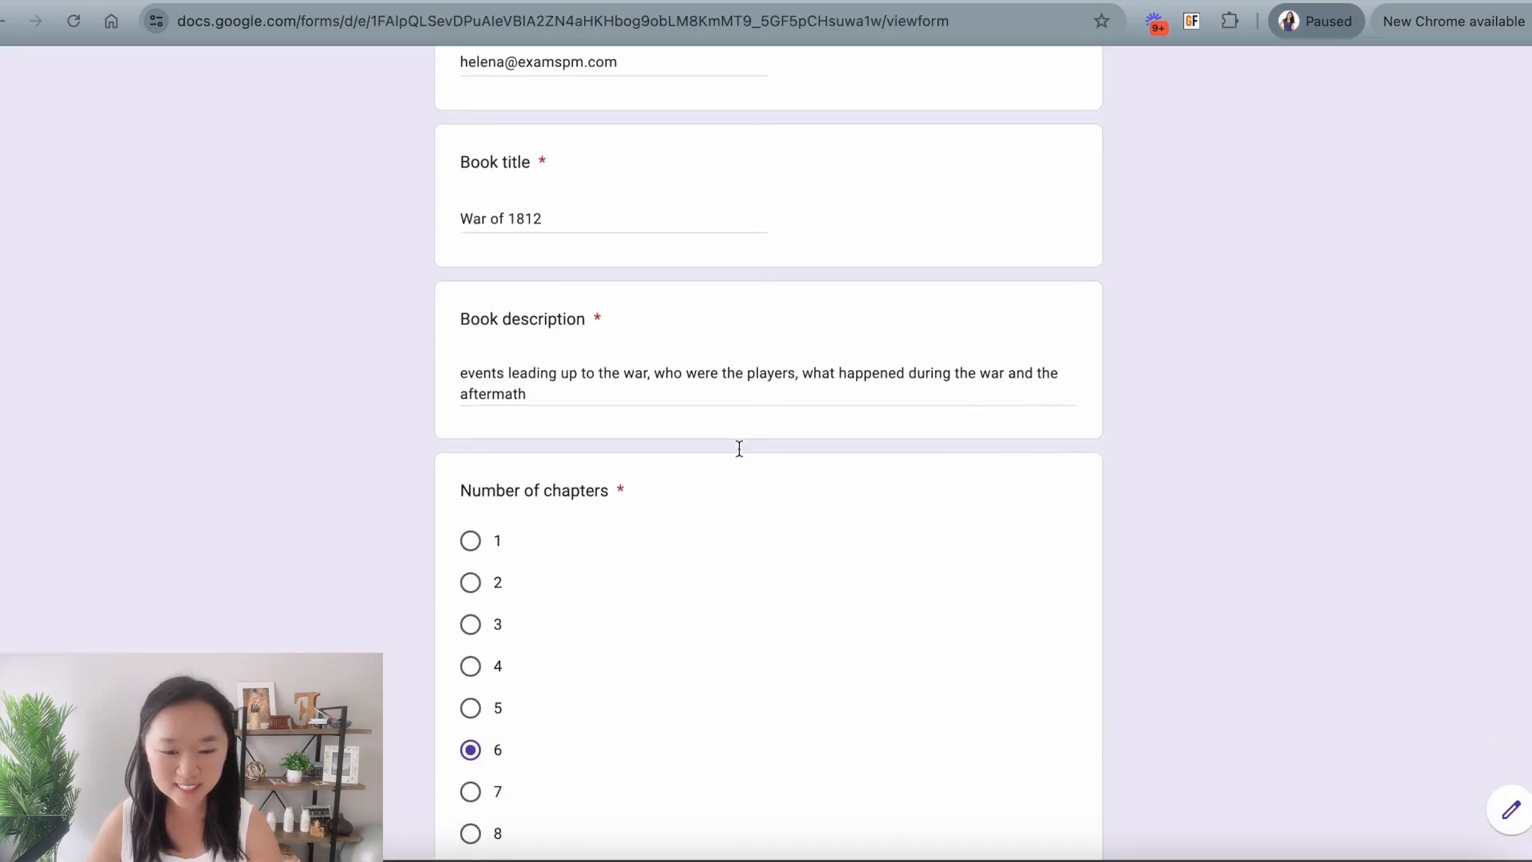
scroll(739, 448, down, 1)
scroll(519, 263, down, 2)
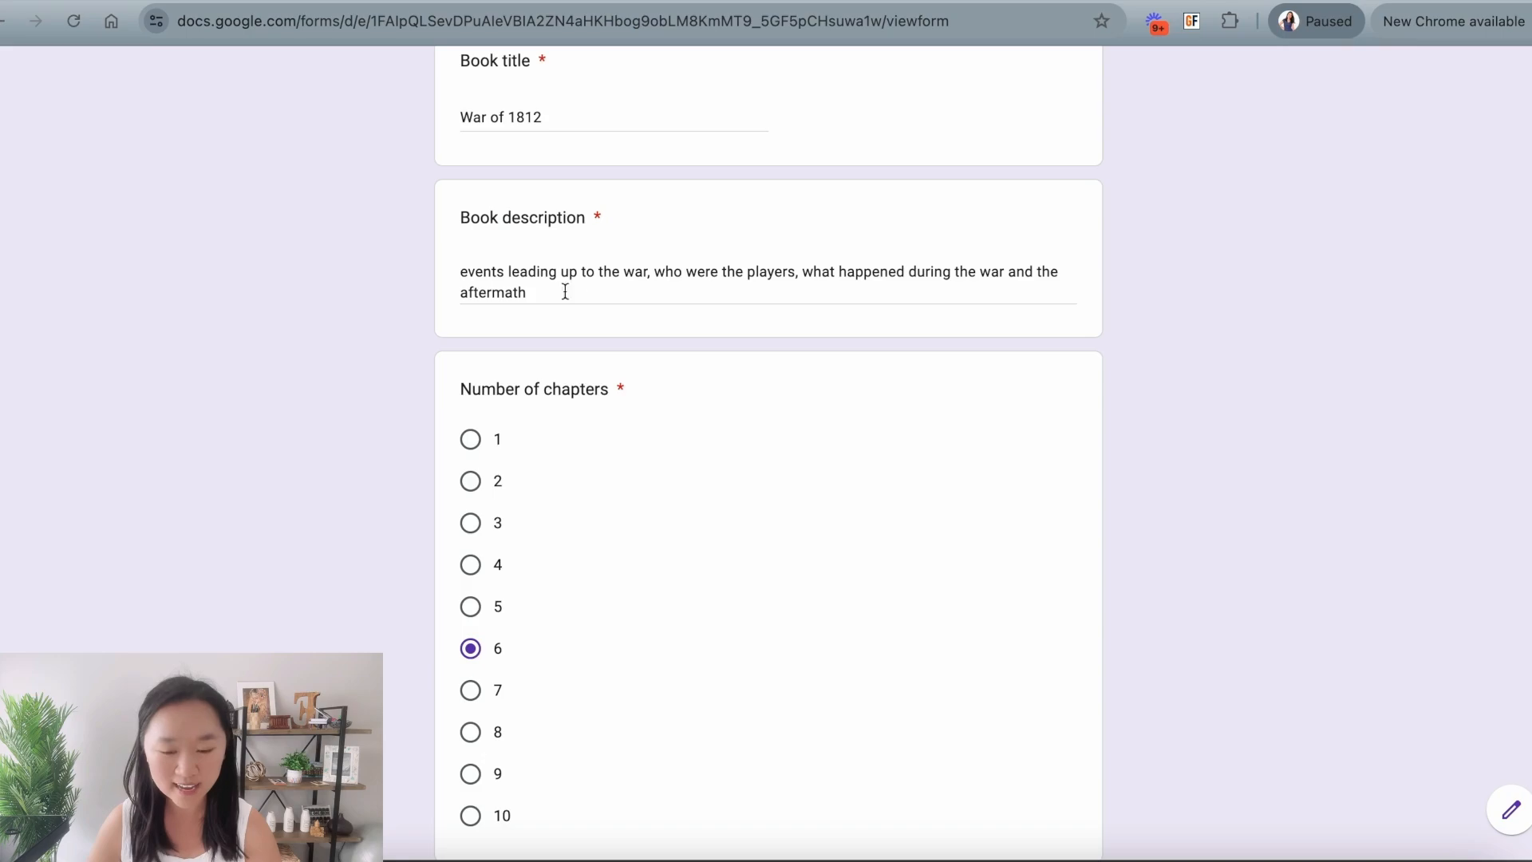
scroll(557, 333, down, 3)
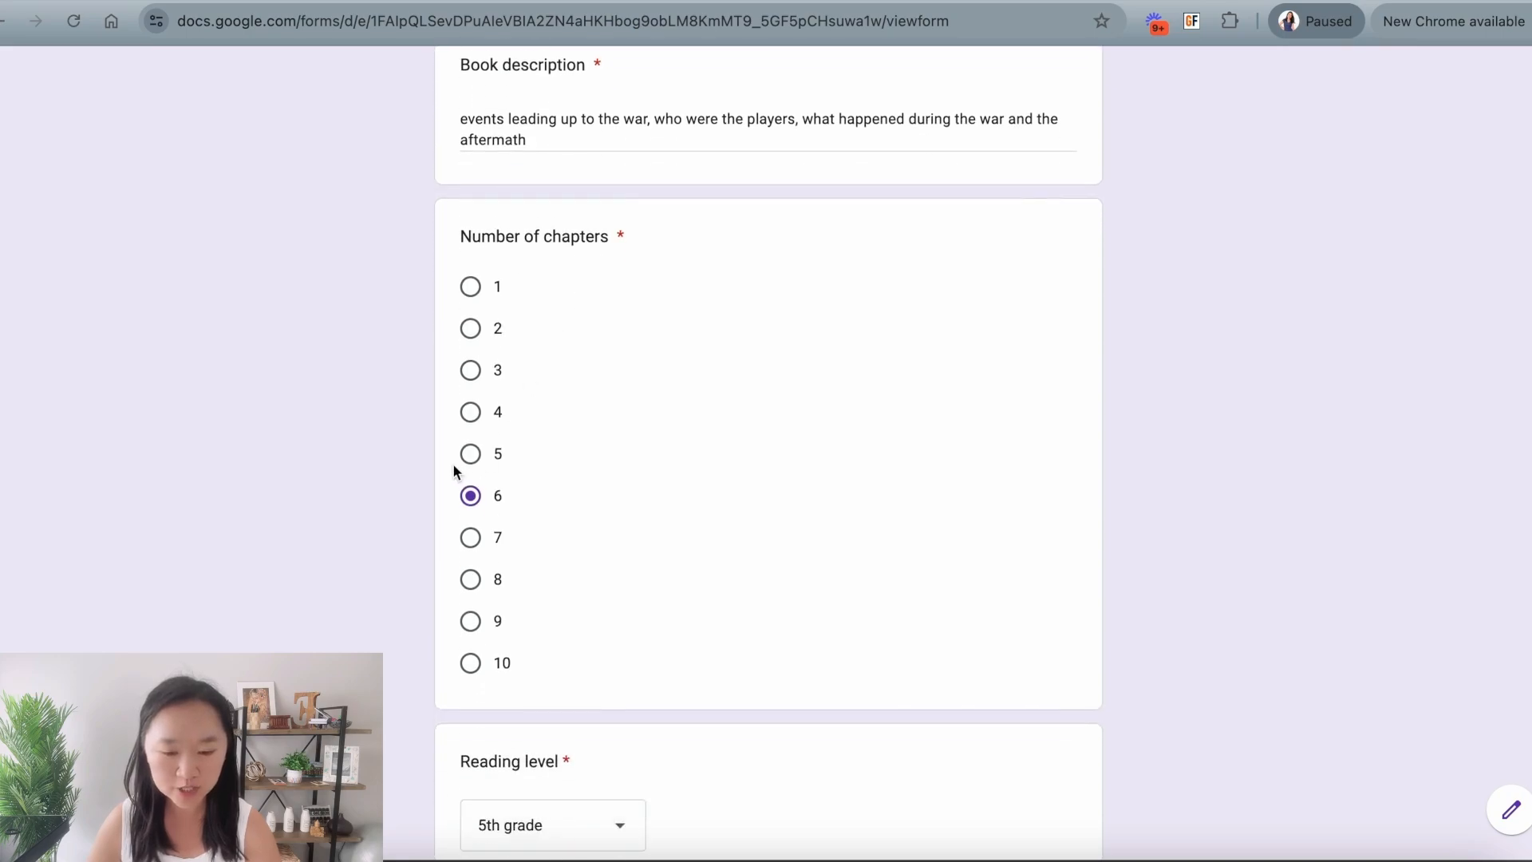
scroll(453, 467, down, 5)
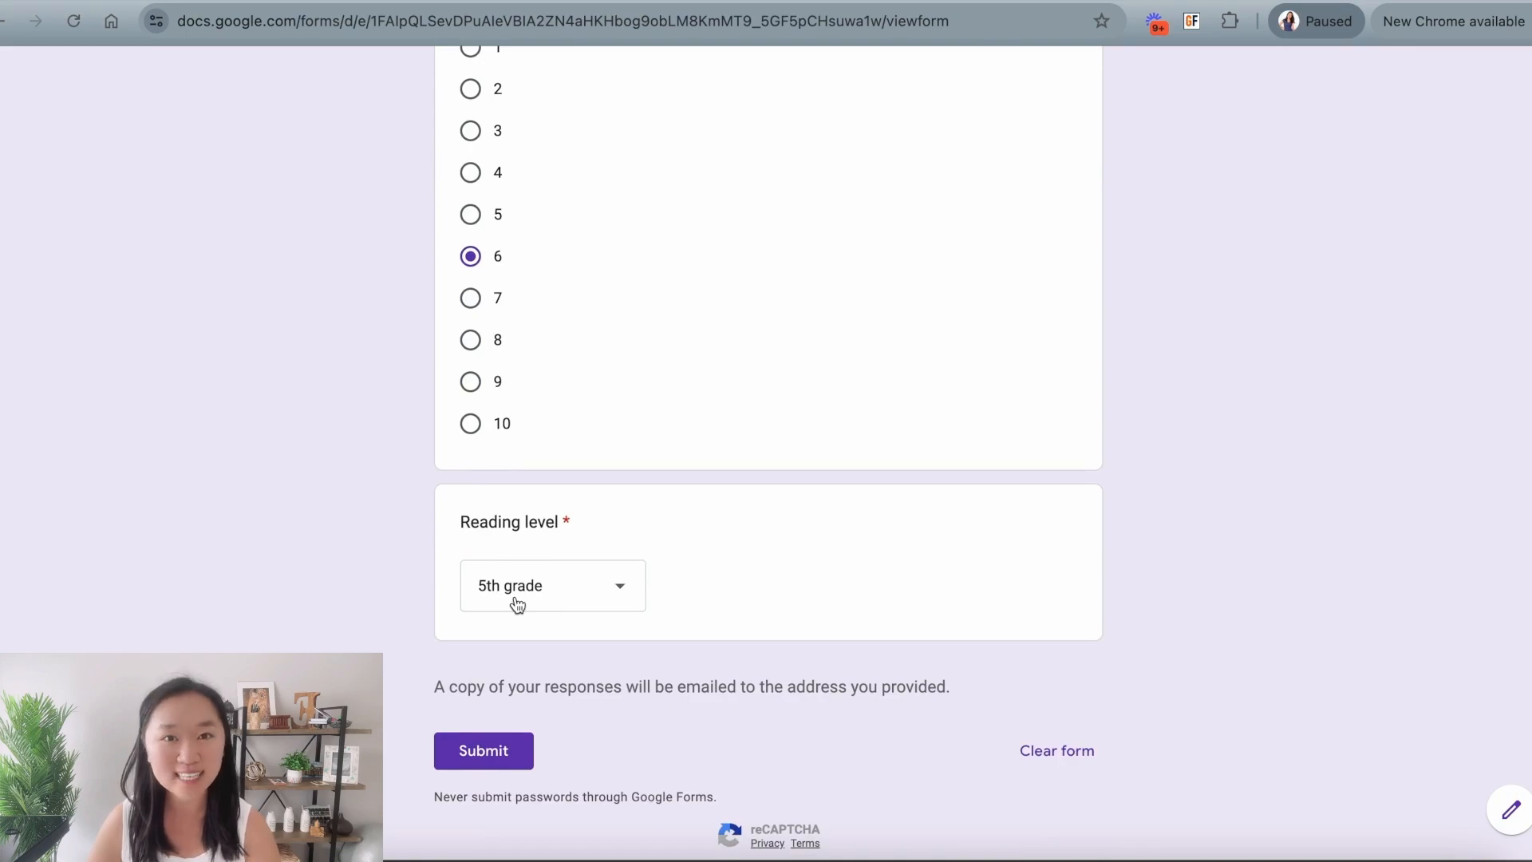
click(497, 754)
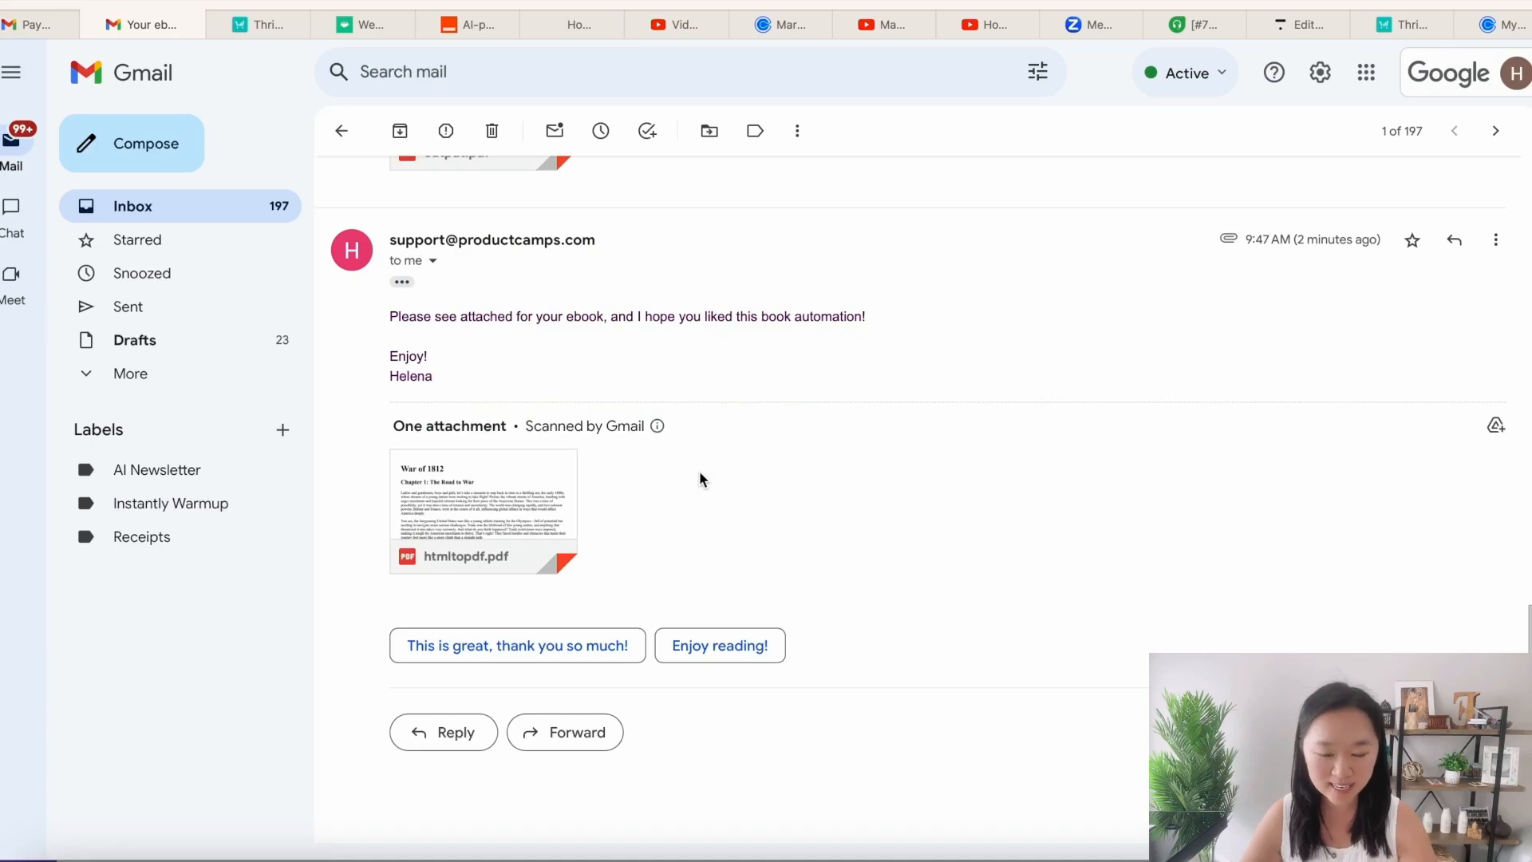
Step: Open the htmltopdf.pdf attachment of the ebook email in Gmail and examine the generated book's title, chapter headings and text
mouse_move(516, 503)
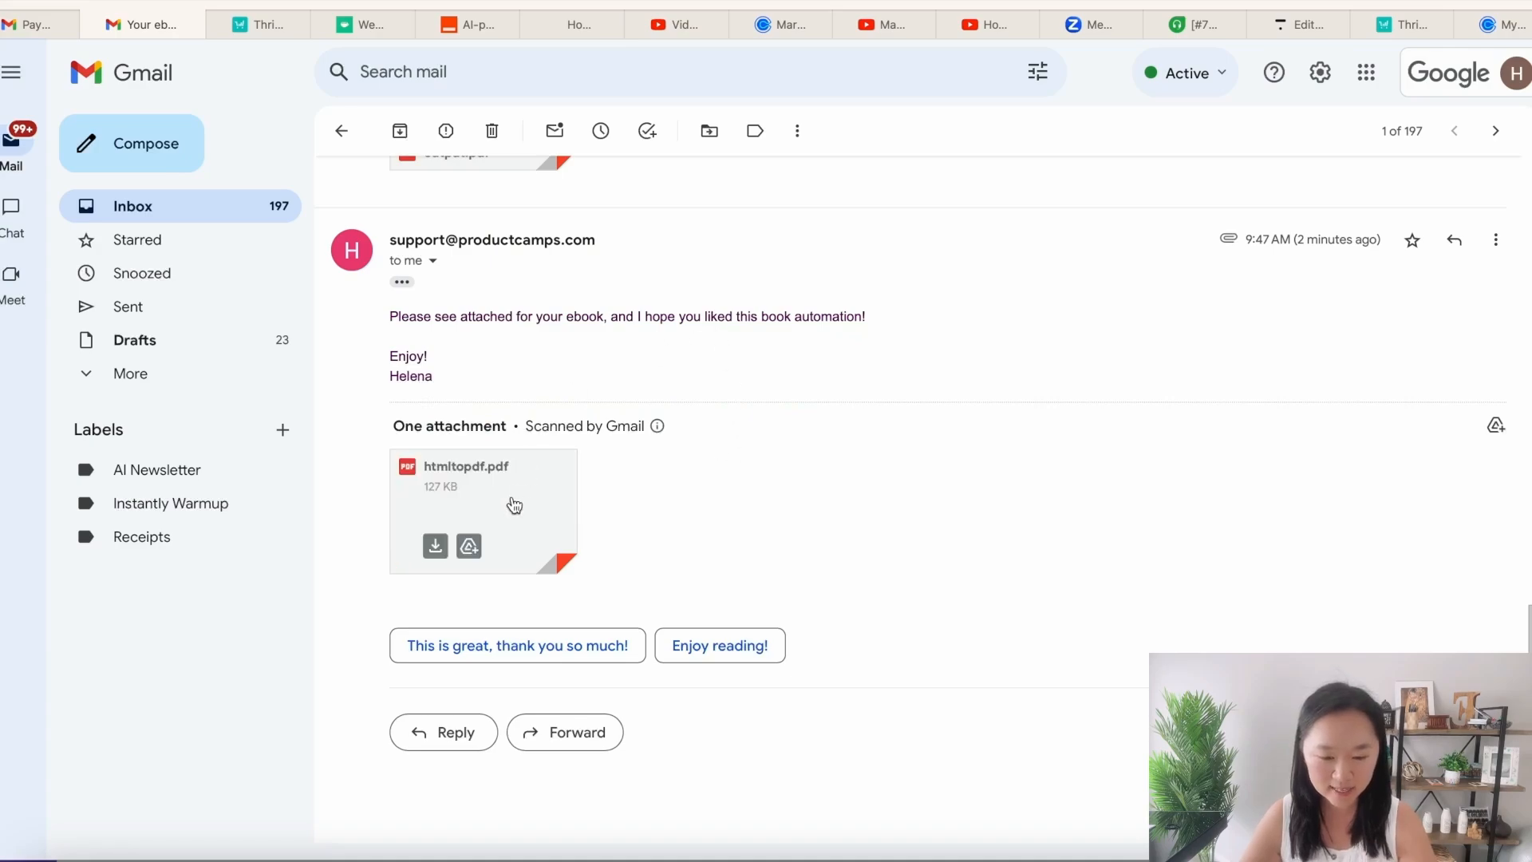
click(515, 503)
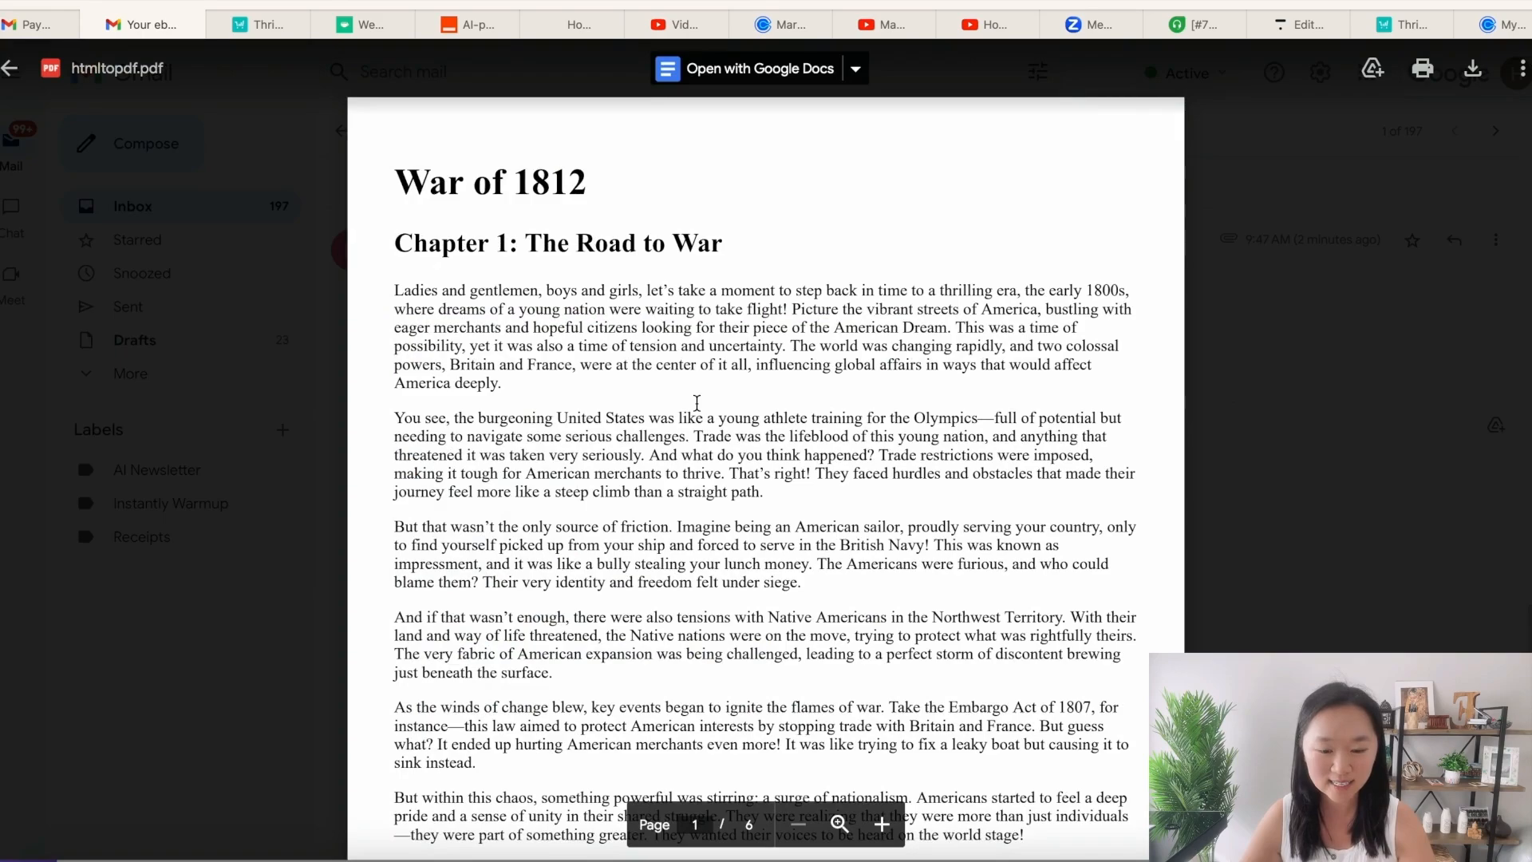
scroll(697, 403, down, 2)
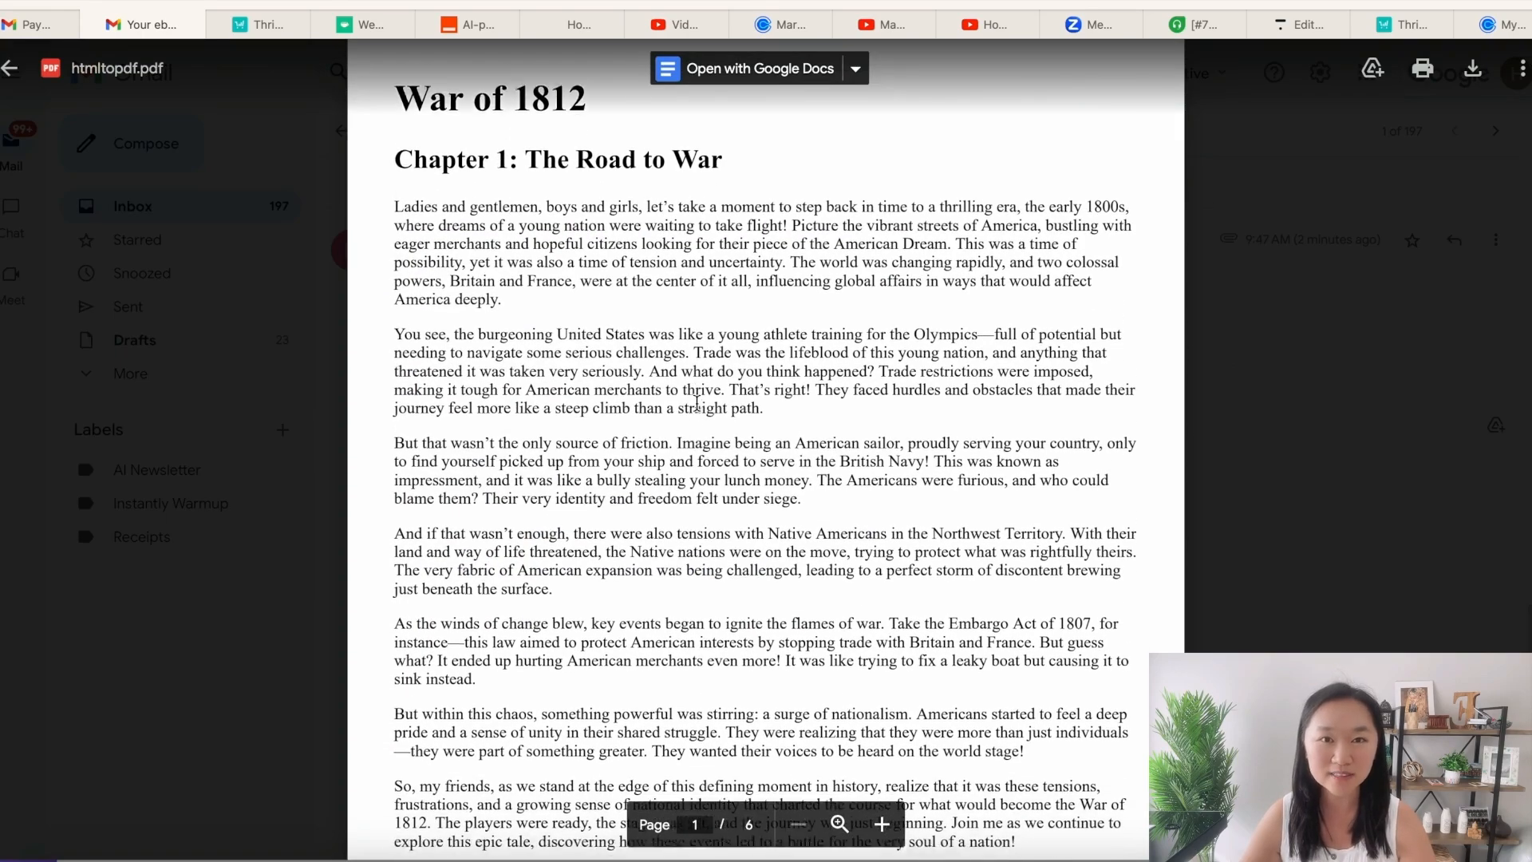
scroll(697, 403, down, 2)
scroll(696, 403, down, 10)
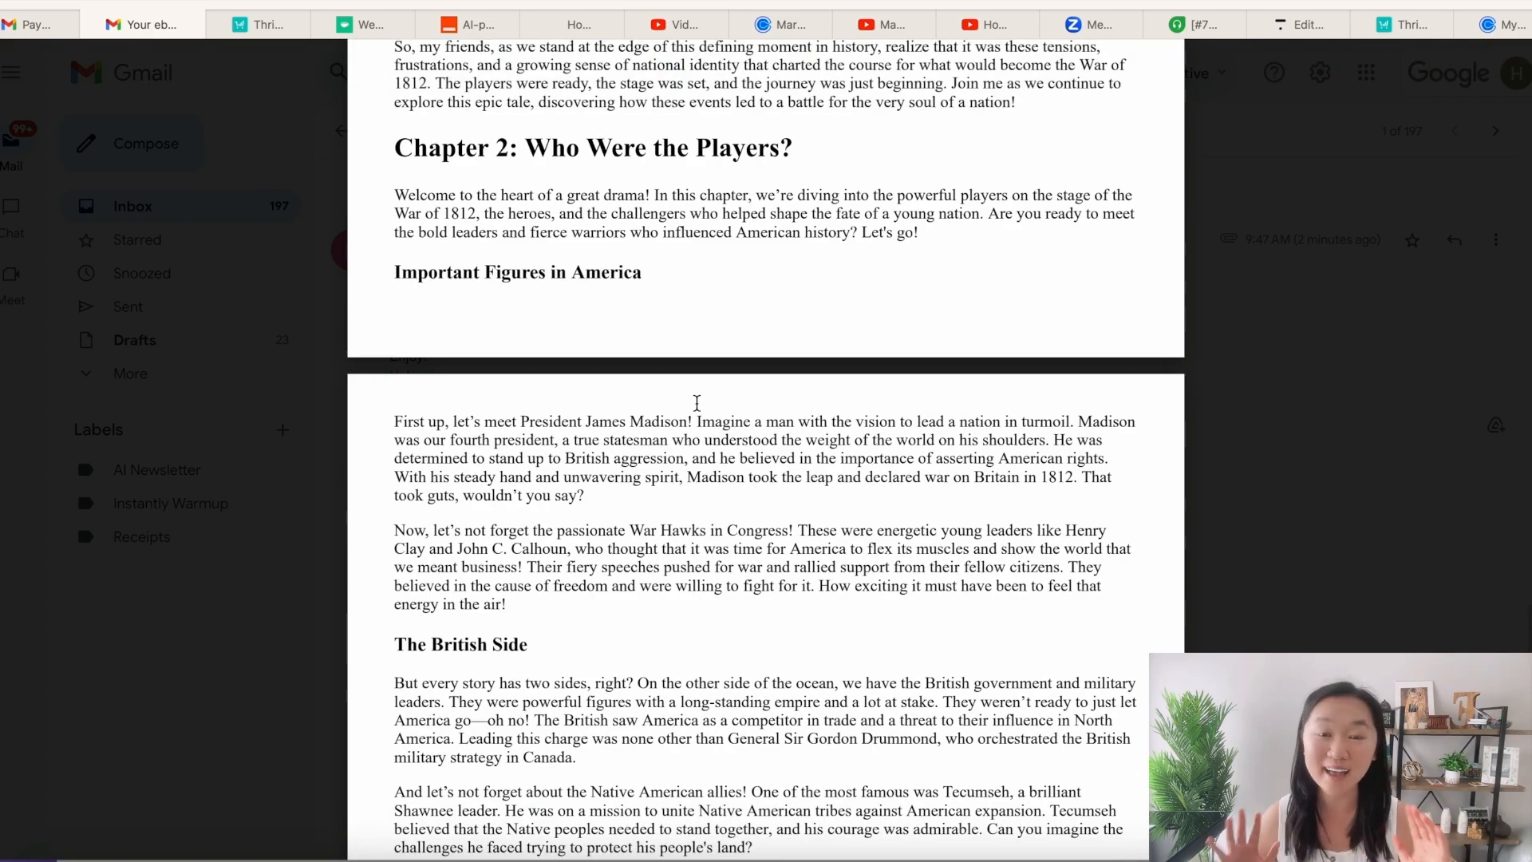
scroll(697, 403, down, 12)
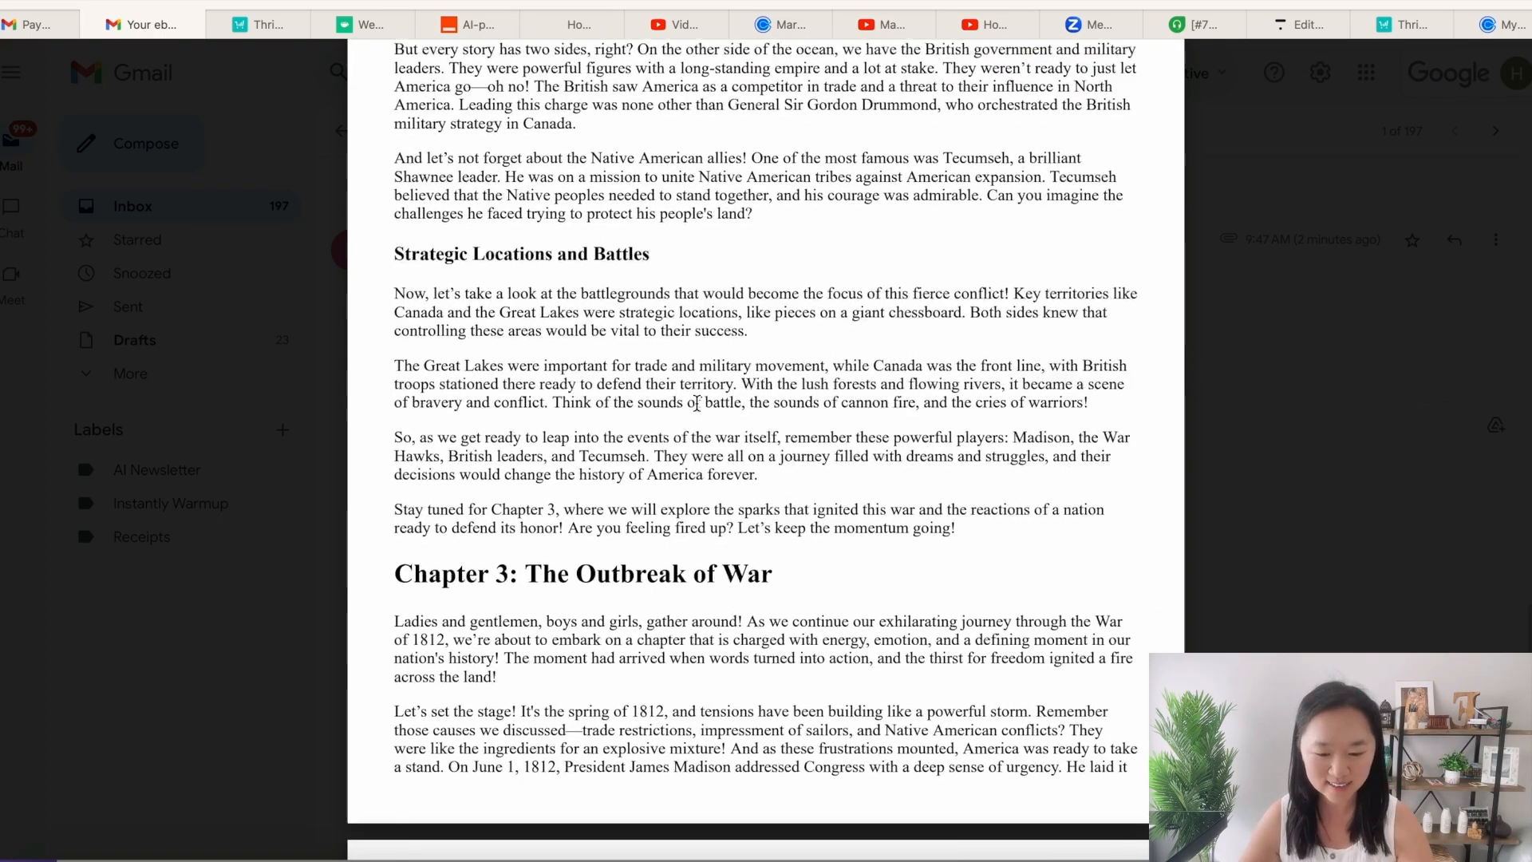
scroll(696, 403, down, 10)
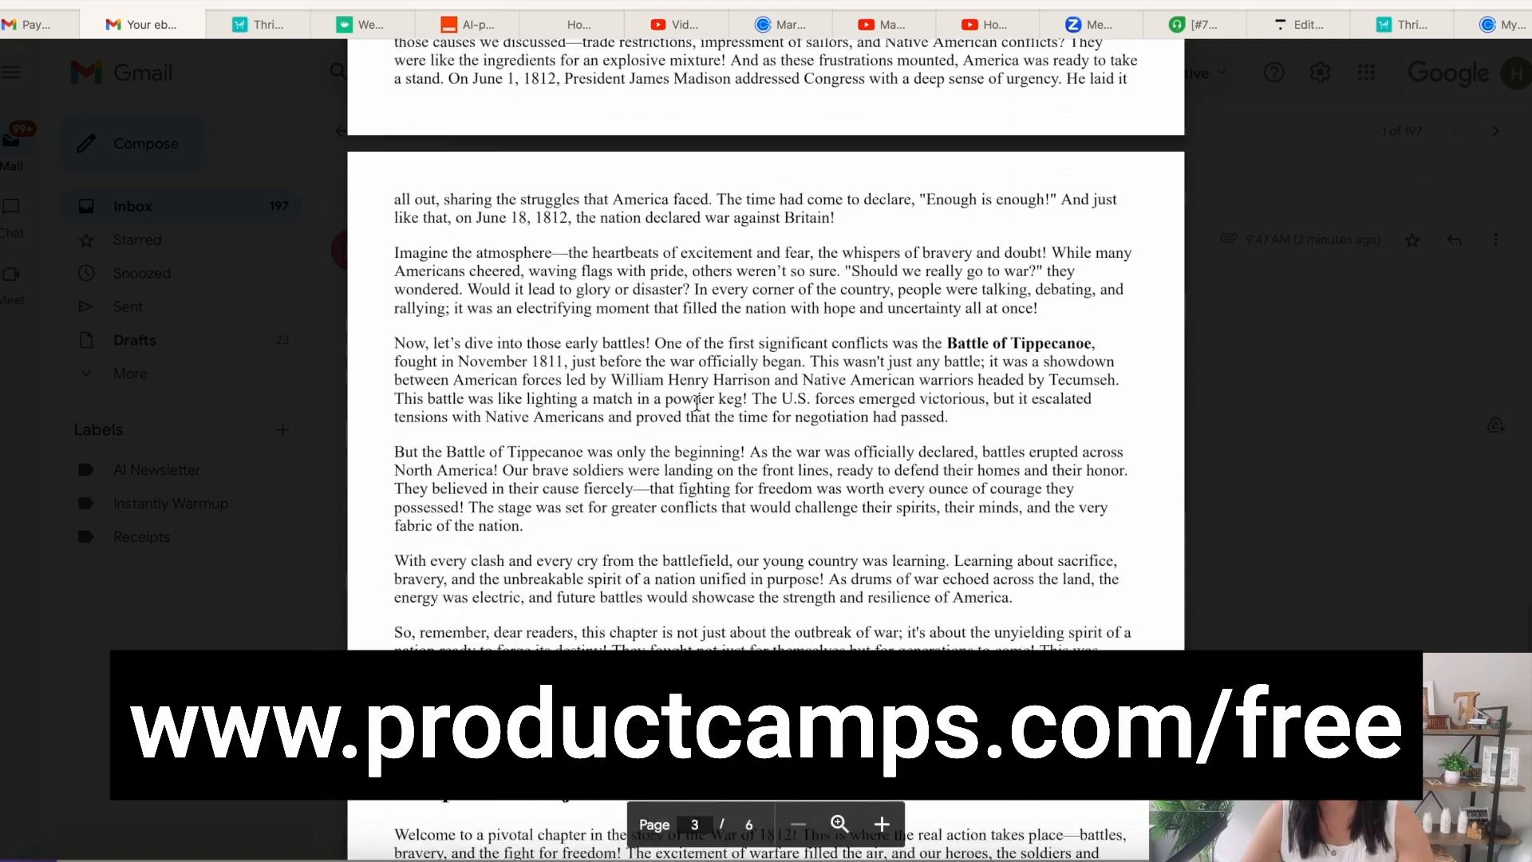